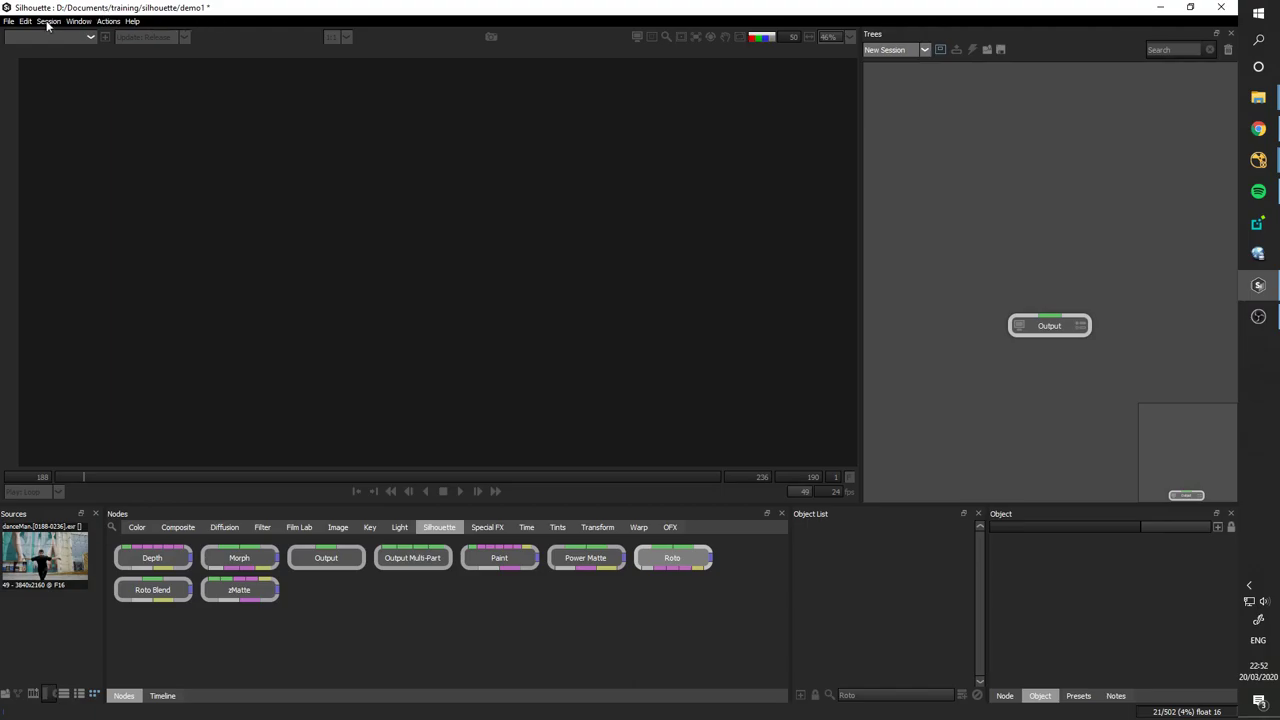
- Import the danceMan image sequence as media, starting from danceMan.0188.exr in the silhouette/danceMan folder
{"action": "left_click", "coordinate": [9, 21]}
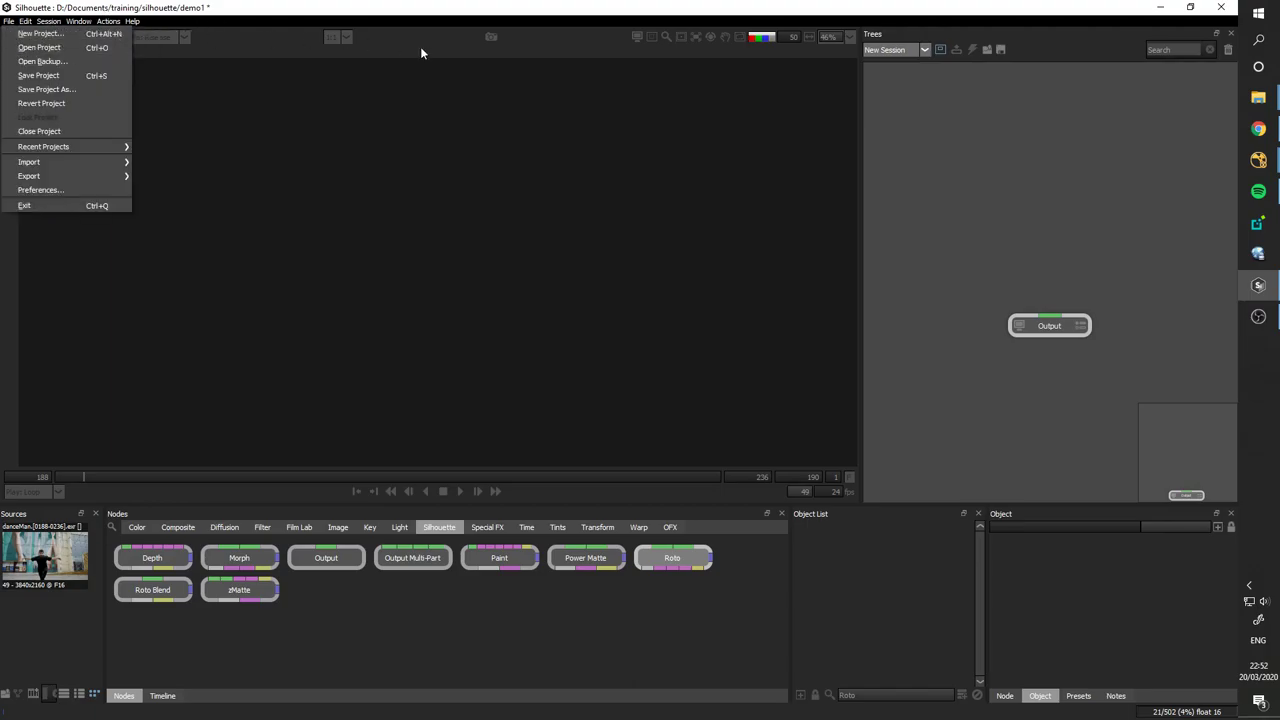
{"action": "left_click", "coordinate": [353, 13]}
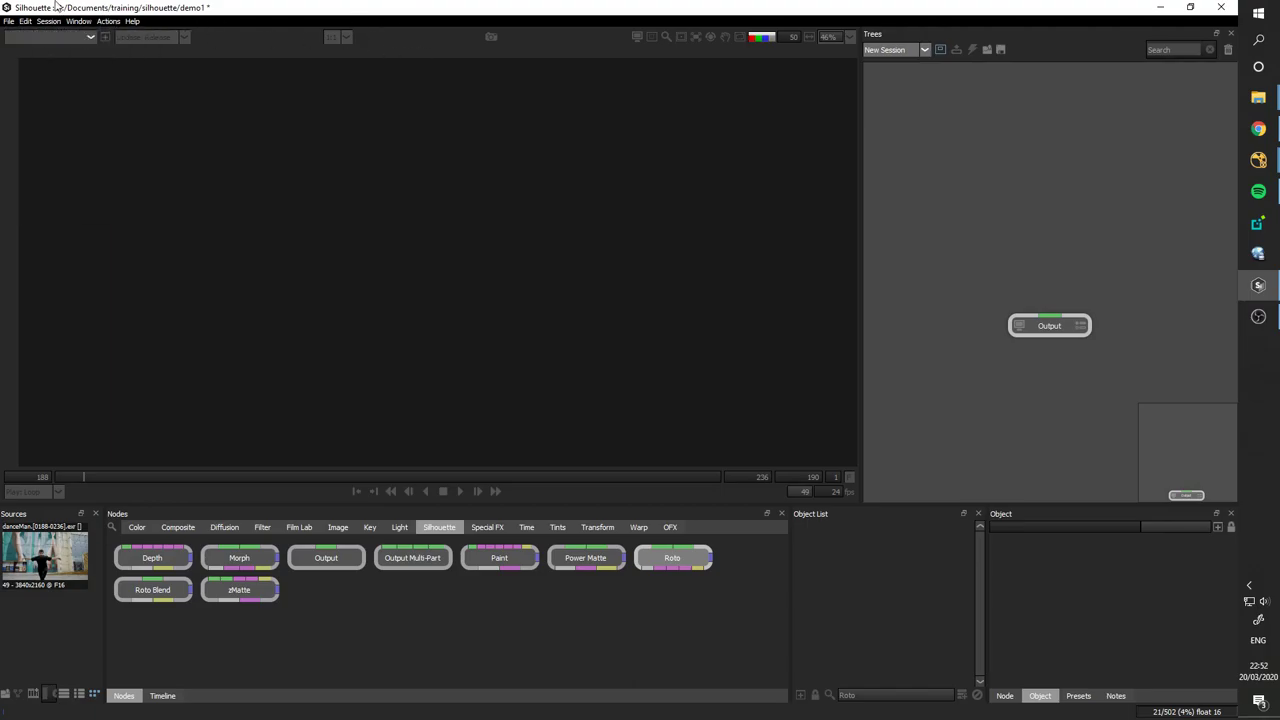
{"action": "left_click", "coordinate": [9, 21]}
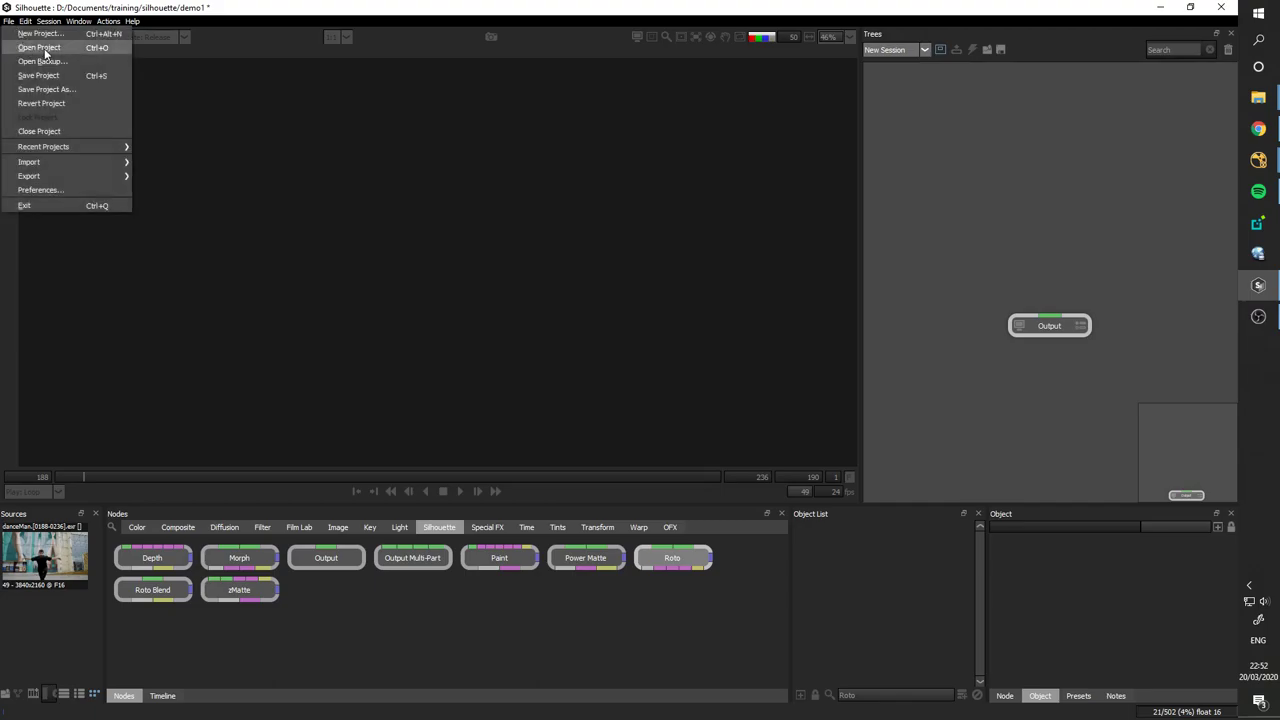
{"action": "mouse_move", "coordinate": [88, 161]}
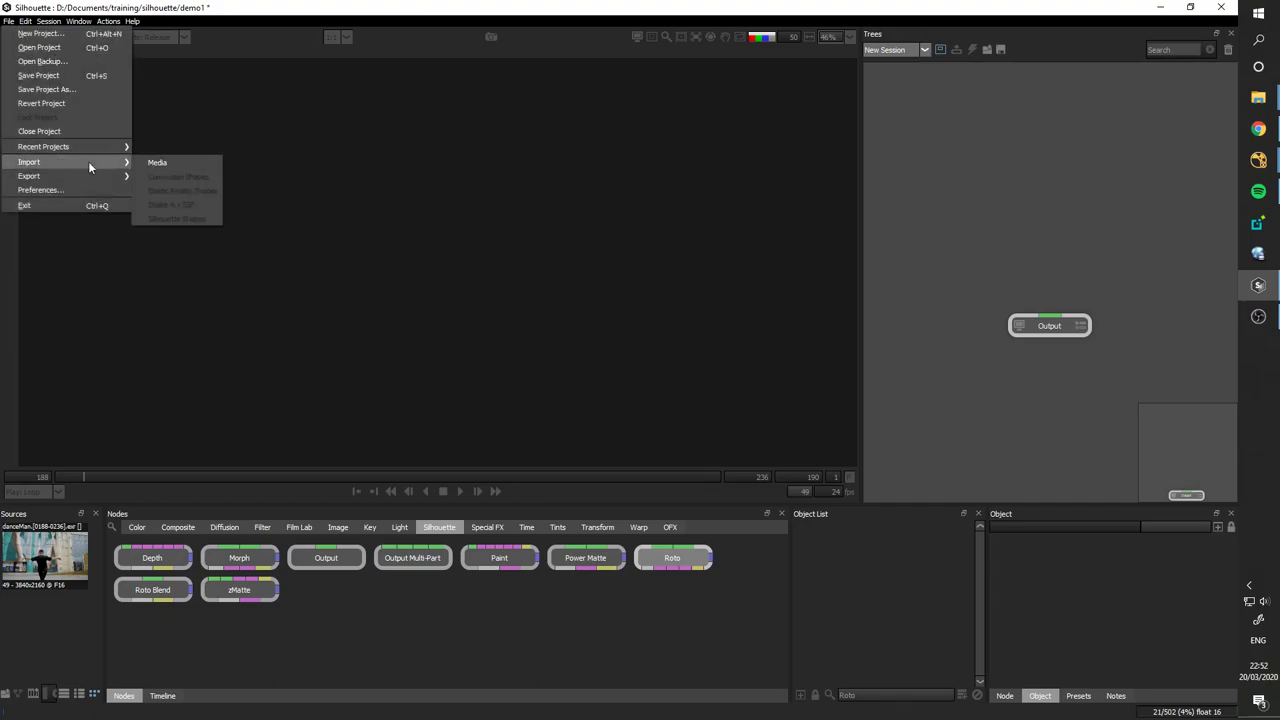
{"action": "left_click", "coordinate": [176, 163]}
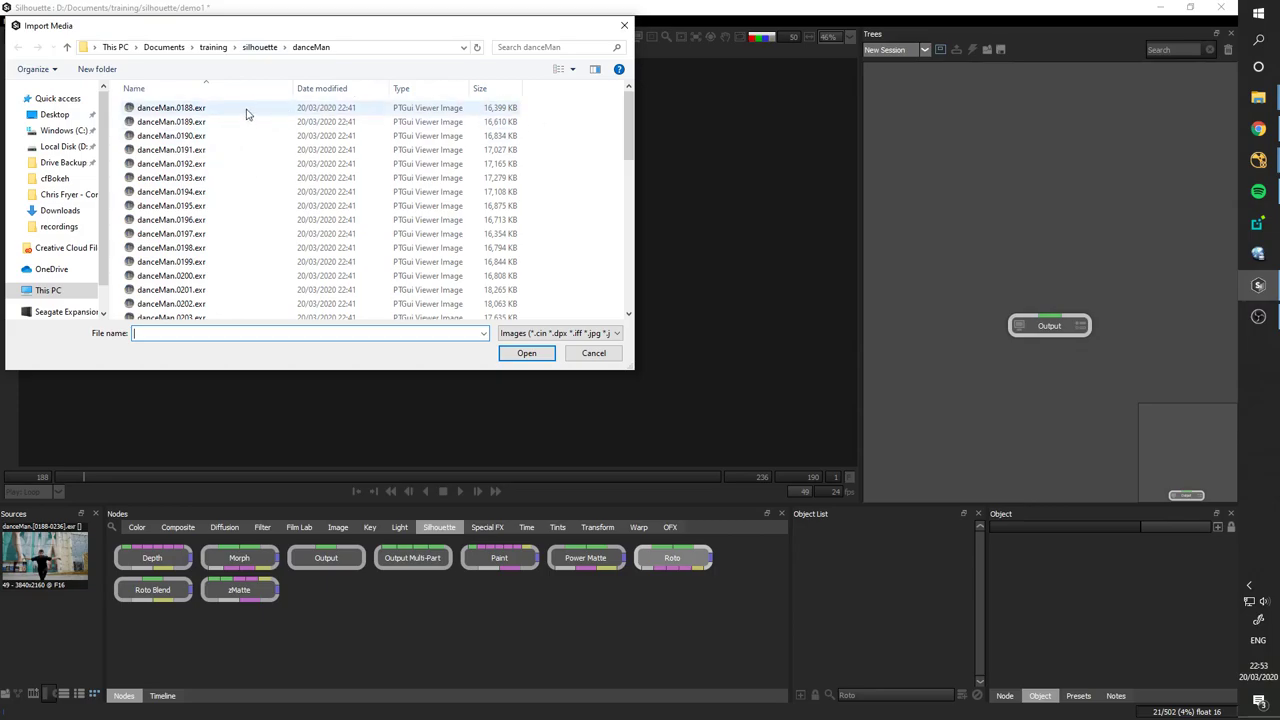
{"action": "left_click", "coordinate": [245, 113]}
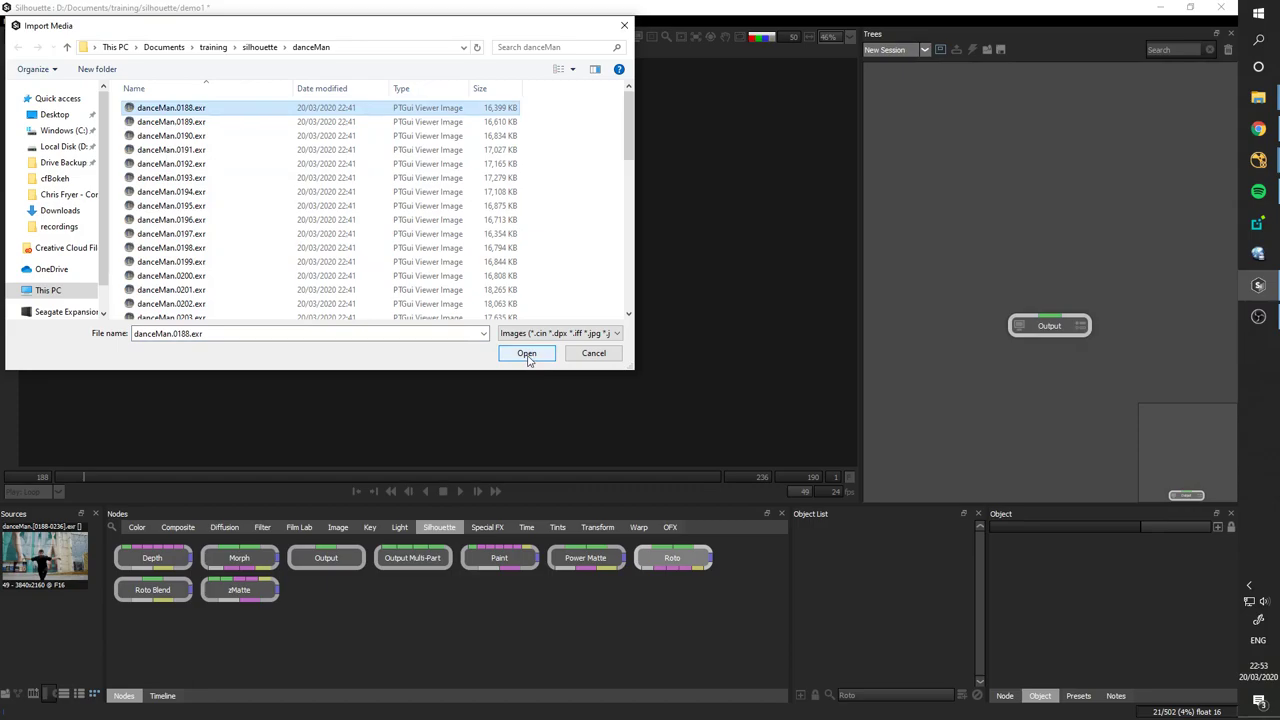
{"action": "left_click", "coordinate": [528, 356]}
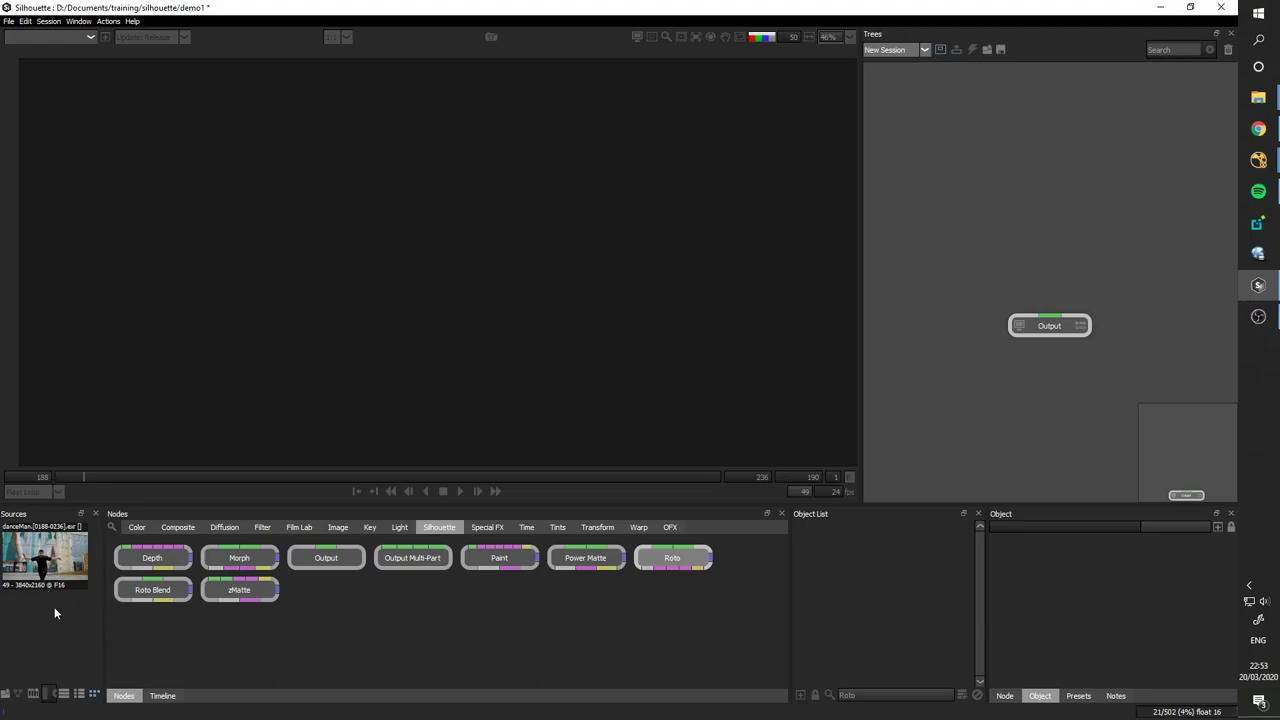
- Add the danceMan source to the node tree above the Output node and show it in the viewer
{"action": "left_click", "coordinate": [40, 552]}
{"action": "left_click_drag", "start_coordinate": [26, 552], "coordinate": [1048, 160]}
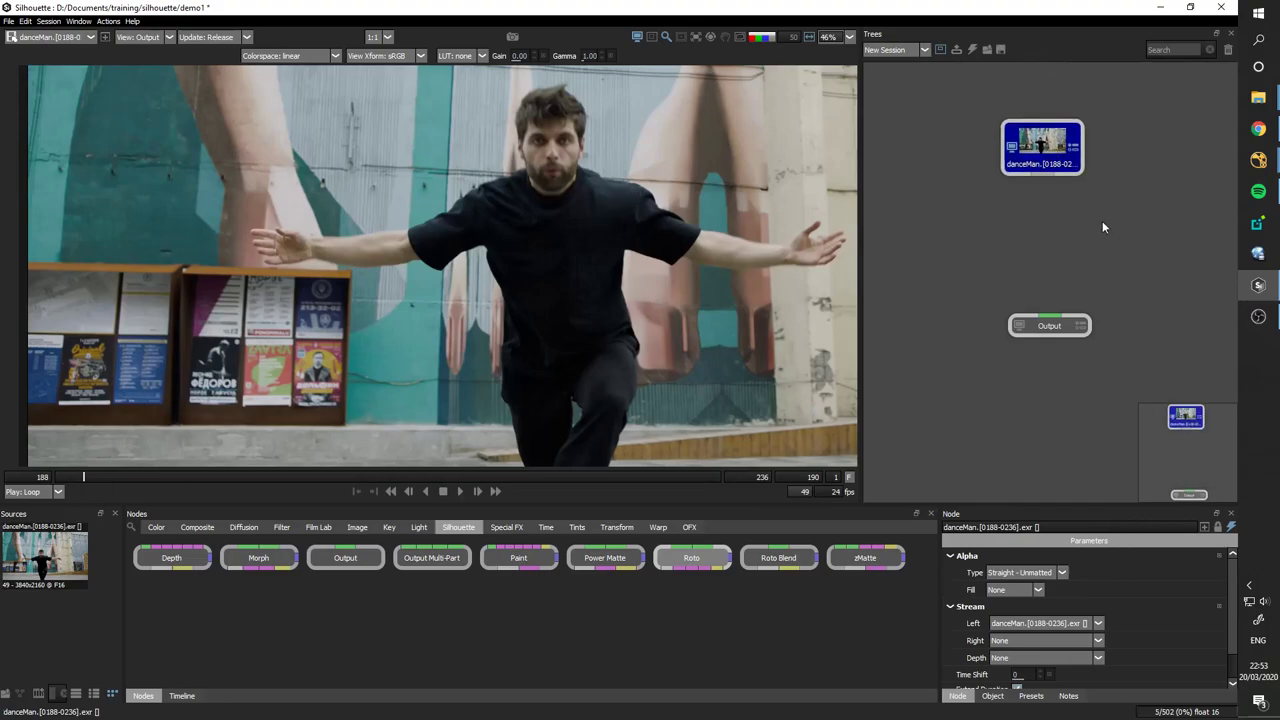
{"action": "double_click", "coordinate": [1051, 323]}
{"action": "left_click", "coordinate": [1055, 148]}
{"action": "left_click", "coordinate": [1060, 326]}
{"action": "left_click", "coordinate": [1066, 152]}
{"action": "left_click", "coordinate": [1040, 267]}
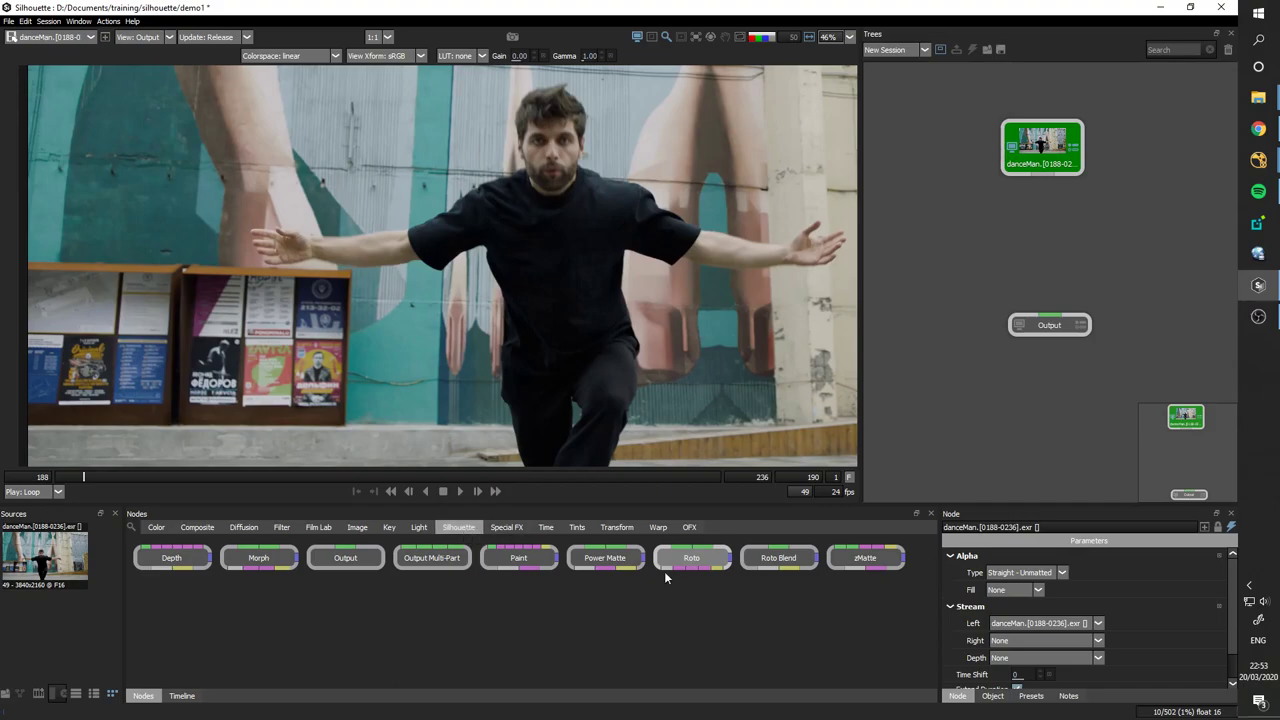
- Add a Roto node fed by the danceMan source and connect the Output node's input to it
{"action": "left_click_drag", "start_coordinate": [690, 562], "coordinate": [1040, 173]}
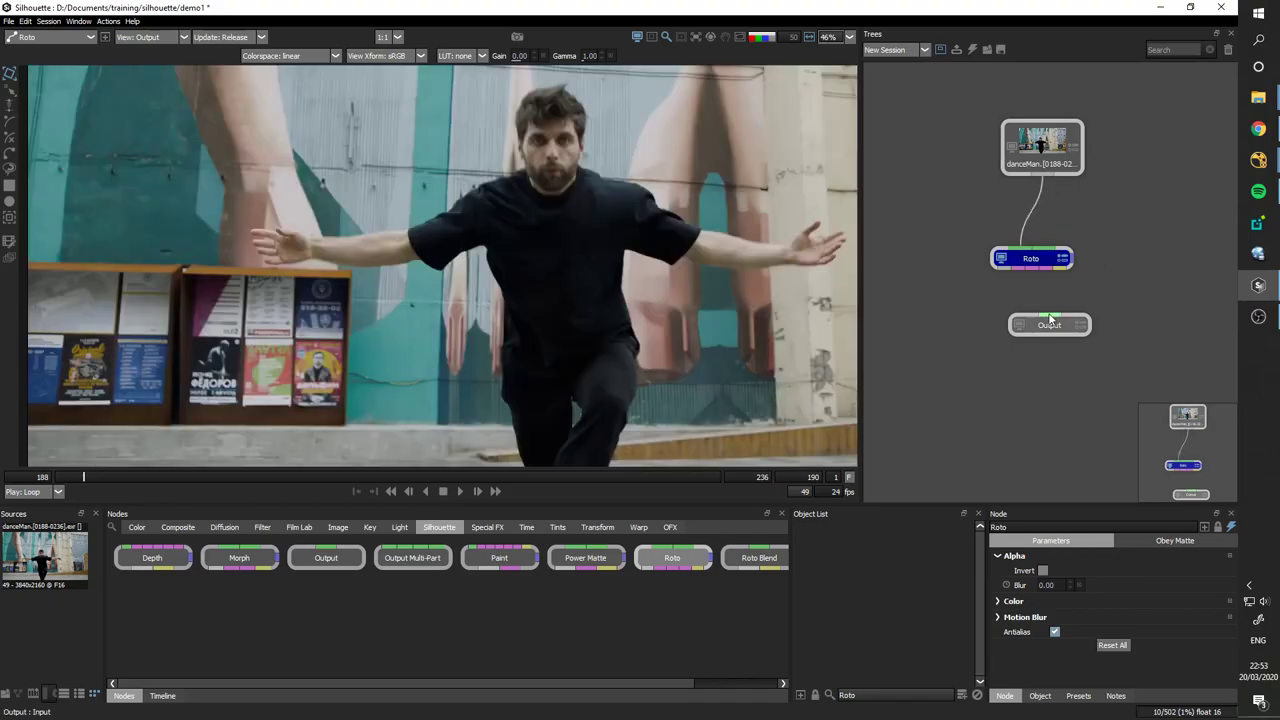
{"action": "left_click_drag", "start_coordinate": [1049, 315], "coordinate": [1025, 272]}
{"action": "left_click", "coordinate": [993, 292]}
- Connect the Output node directly to the danceMan source and delete the detached Roto node
{"action": "left_click_drag", "start_coordinate": [1030, 258], "coordinate": [1165, 252]}
{"action": "left_click_drag", "start_coordinate": [1051, 316], "coordinate": [1043, 174]}
{"action": "left_click_drag", "start_coordinate": [1163, 251], "coordinate": [1154, 242]}
{"action": "key", "text": "Delete"}
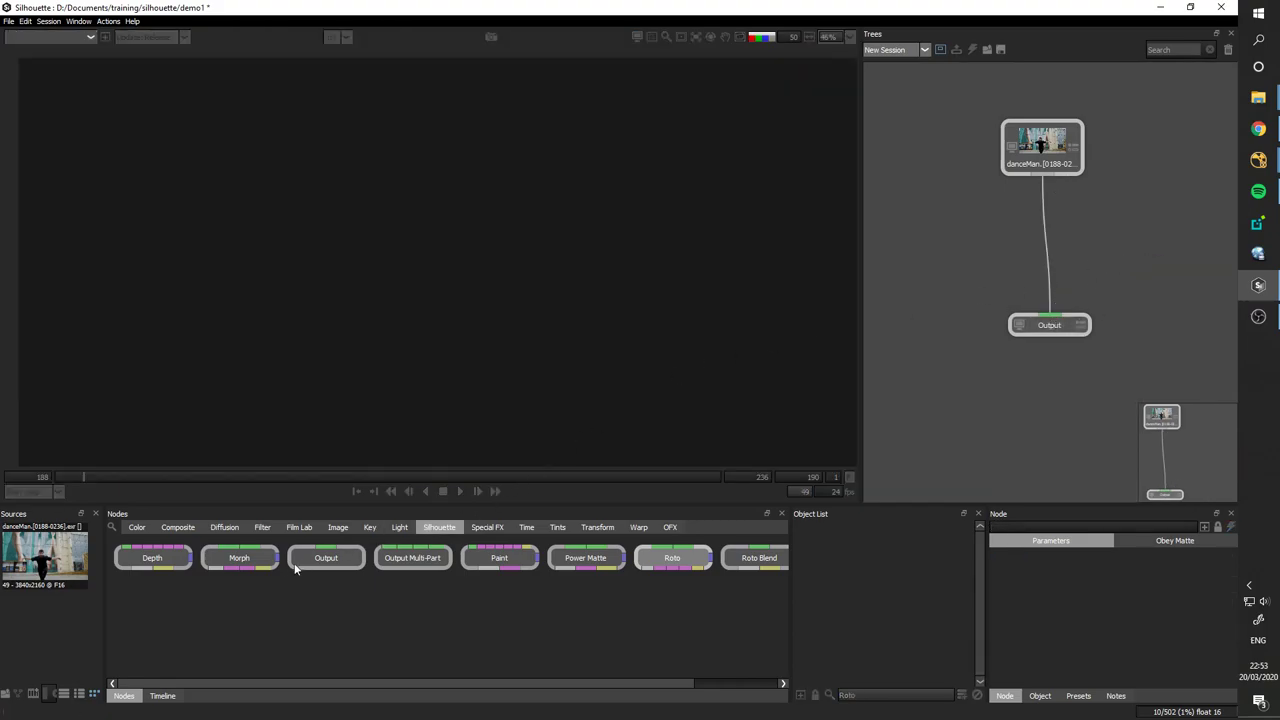
- Insert a Roto node into the connection between the danceMan source and the Output node
{"action": "left_click_drag", "start_coordinate": [662, 557], "coordinate": [1048, 236]}
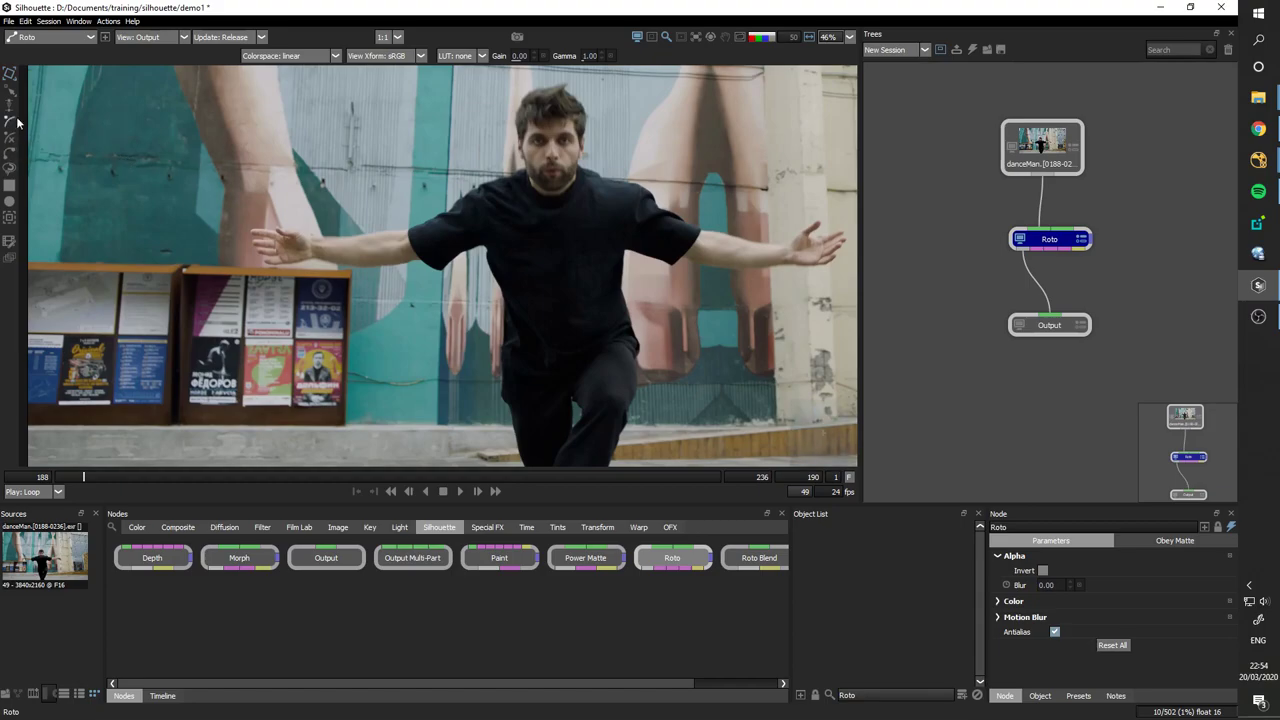
{"action": "left_click_drag", "start_coordinate": [666, 225], "coordinate": [589, 221]}
{"action": "scroll", "coordinate": [588, 226], "scroll_direction": "up", "scroll_amount": 5}
{"action": "left_click_drag", "start_coordinate": [745, 220], "coordinate": [569, 185]}
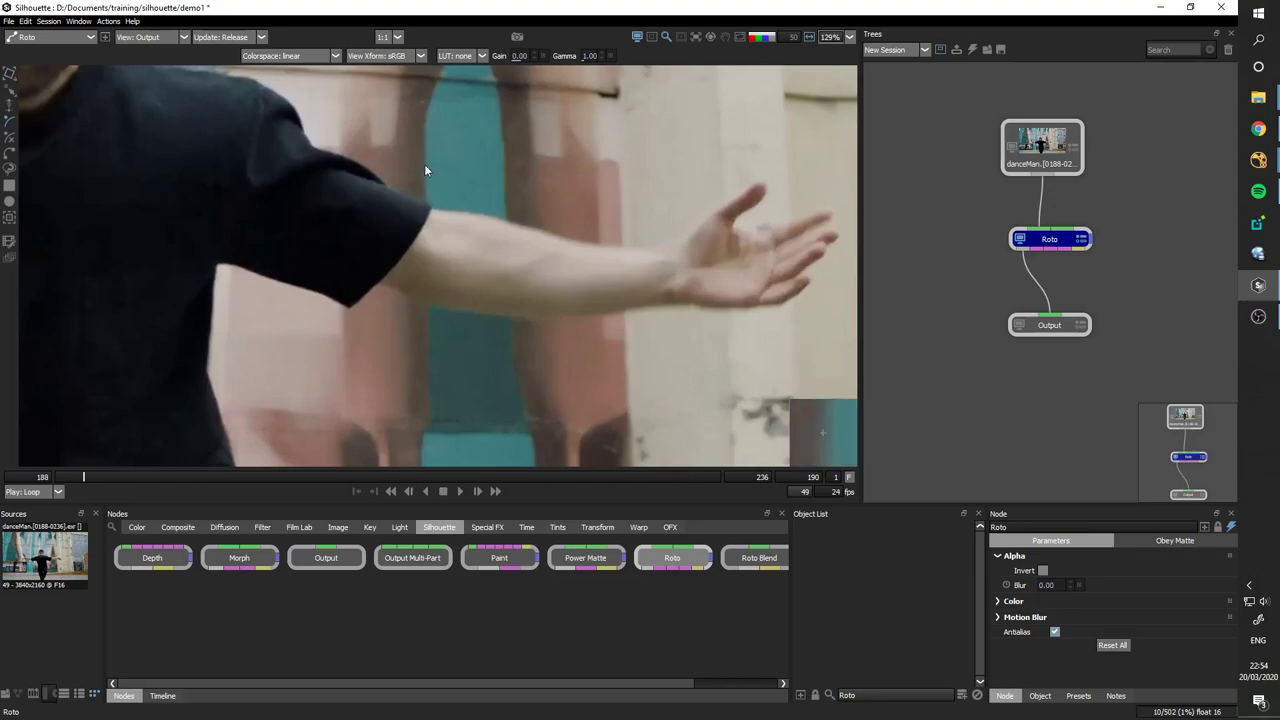
{"action": "left_click_drag", "start_coordinate": [465, 184], "coordinate": [453, 208]}
{"action": "left_click_drag", "start_coordinate": [1044, 240], "coordinate": [1037, 245]}
{"action": "left_click_drag", "start_coordinate": [397, 208], "coordinate": [391, 222]}
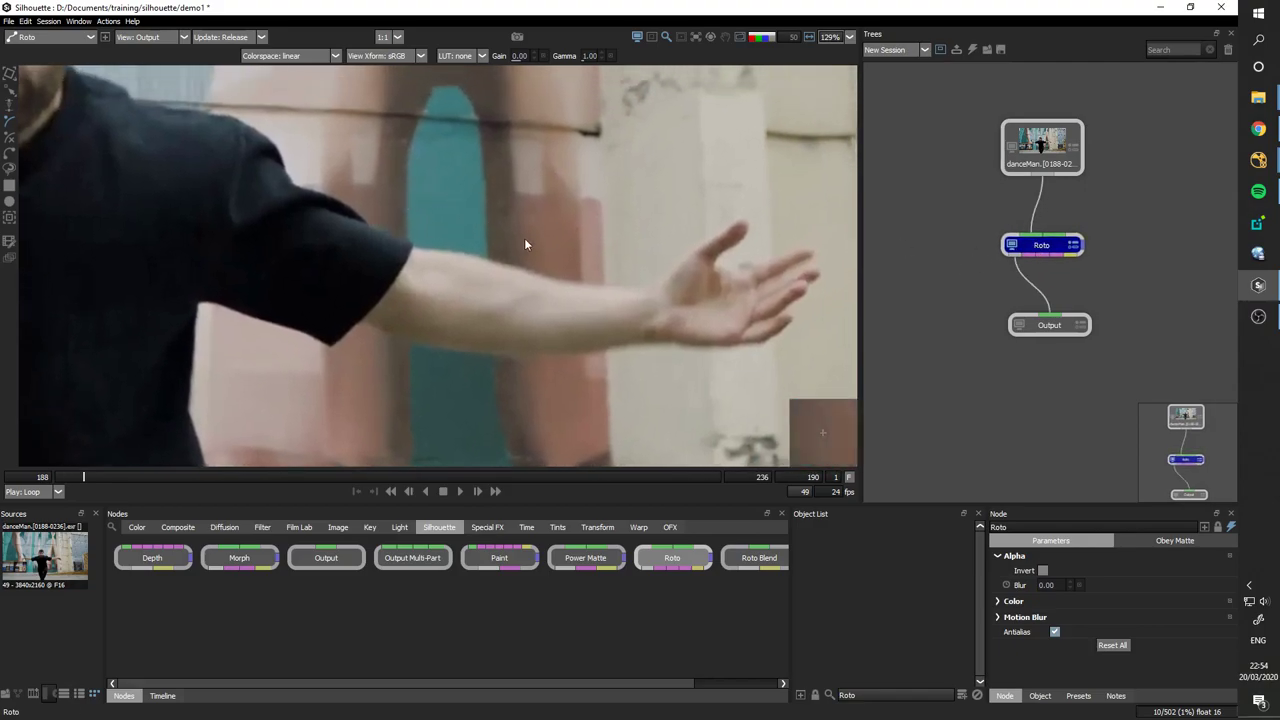
- Draw a closed B-spline shape across the shirt sleeve edge and the bare upper forearm
{"action": "left_click", "coordinate": [403, 200]}
{"action": "left_click", "coordinate": [433, 300]}
{"action": "left_click", "coordinate": [403, 201]}
{"action": "left_click_drag", "start_coordinate": [403, 201], "coordinate": [370, 203]}
- Draw a closed four-point X-spline shape on the wall above the outstretched hand
{"action": "left_click", "coordinate": [9, 137]}
{"action": "left_click", "coordinate": [660, 133]}
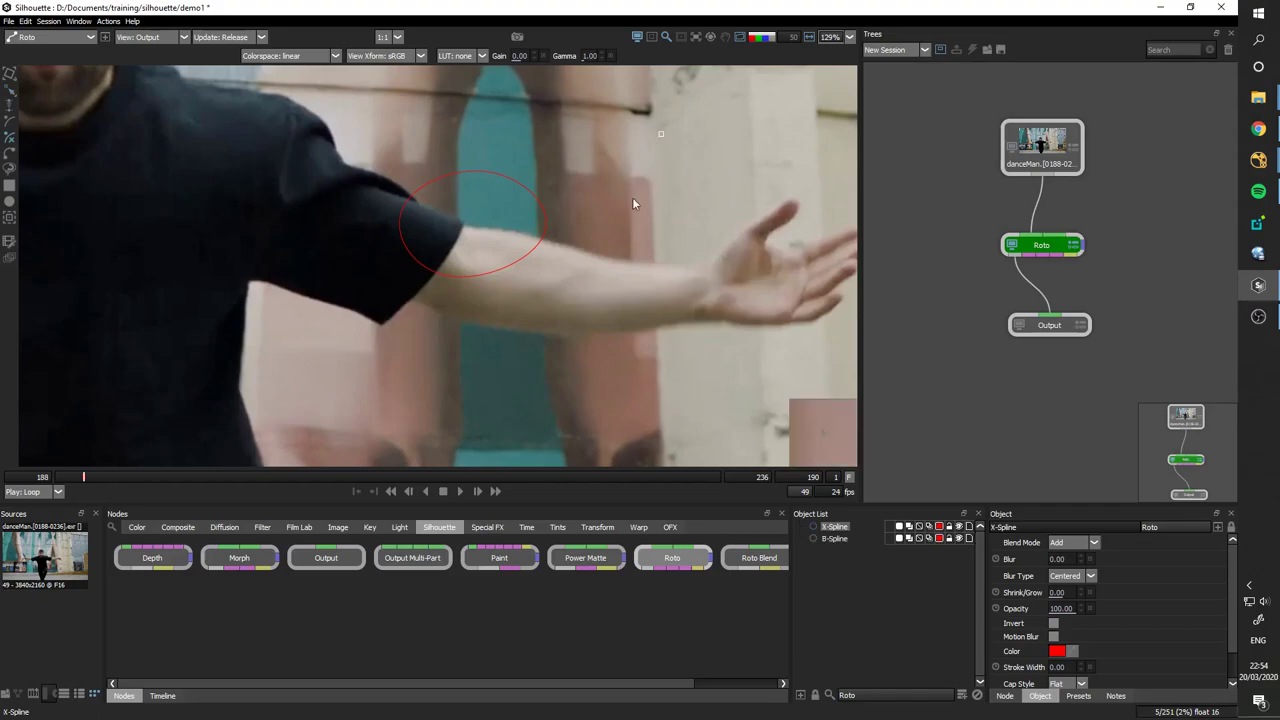
{"action": "left_click", "coordinate": [757, 273]}
{"action": "left_click", "coordinate": [775, 142]}
{"action": "left_click", "coordinate": [660, 133]}
{"action": "left_click_drag", "start_coordinate": [713, 160], "coordinate": [625, 153]}
- Set the X-spline's two upper control points to Cardinal and move its upper point on the hand side farther outward
{"action": "right_click", "coordinate": [664, 142]}
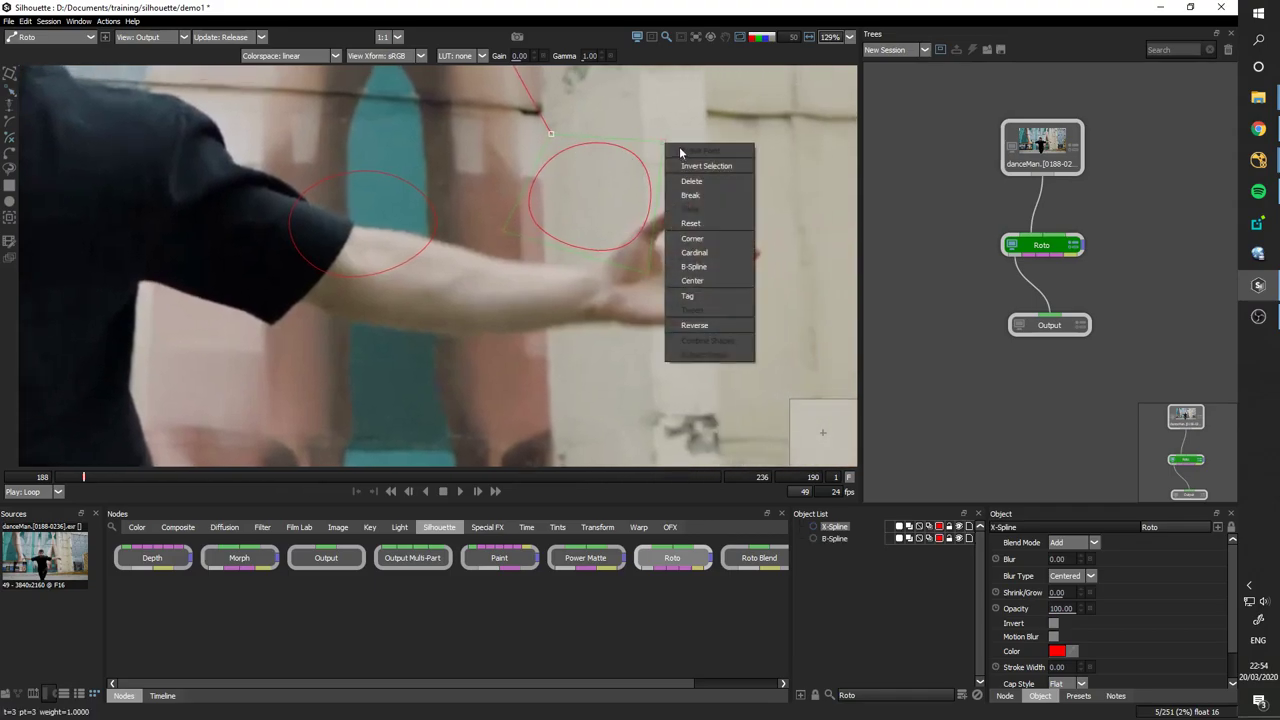
{"action": "left_click", "coordinate": [707, 295]}
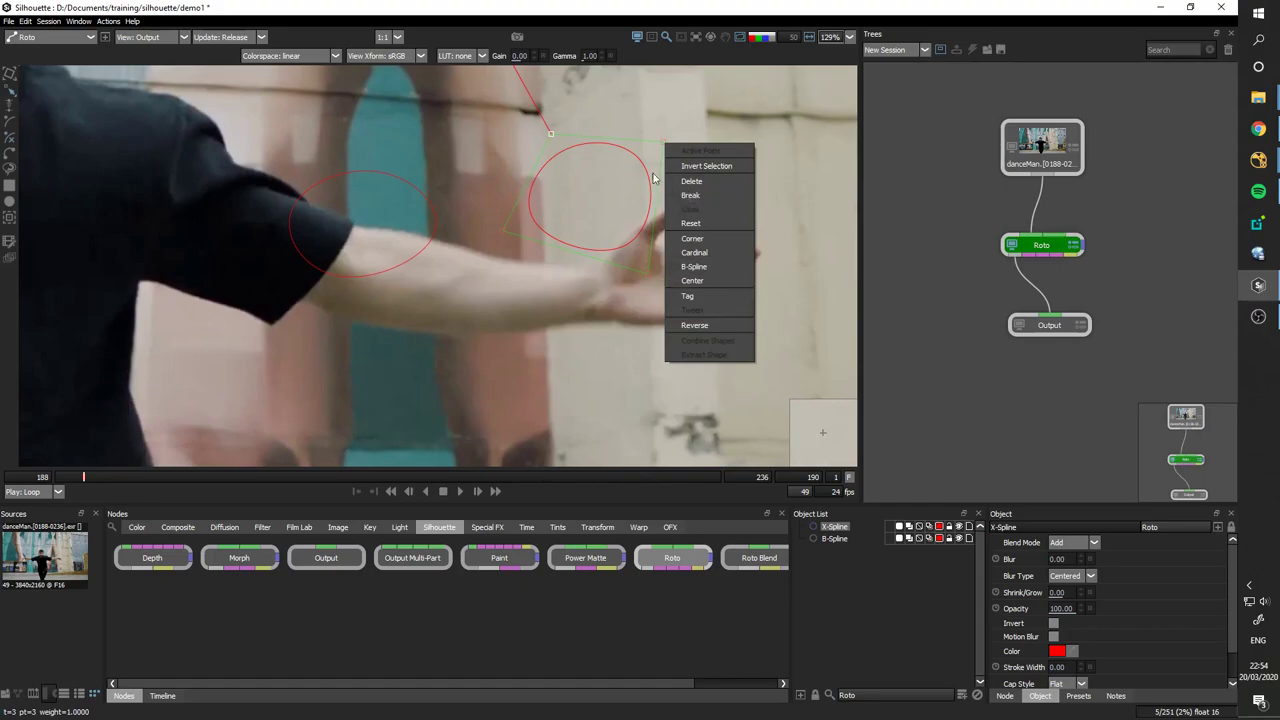
{"action": "right_click", "coordinate": [553, 133]}
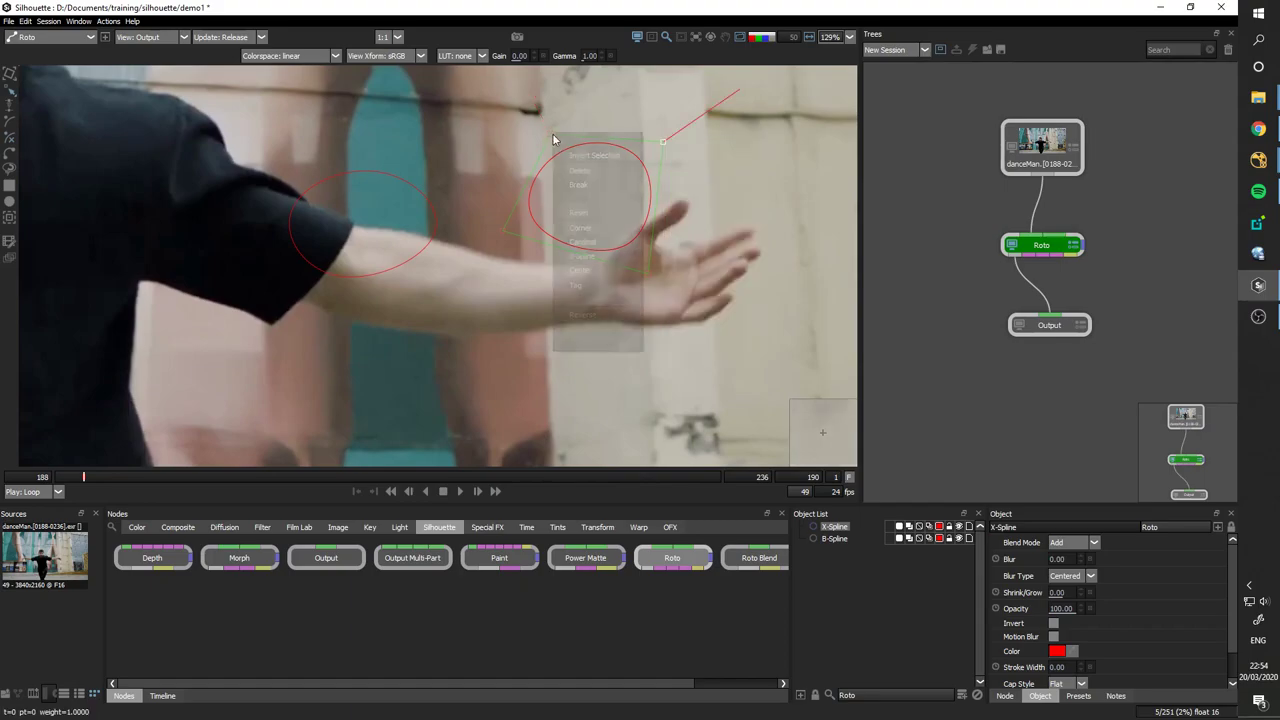
{"action": "left_click", "coordinate": [618, 242]}
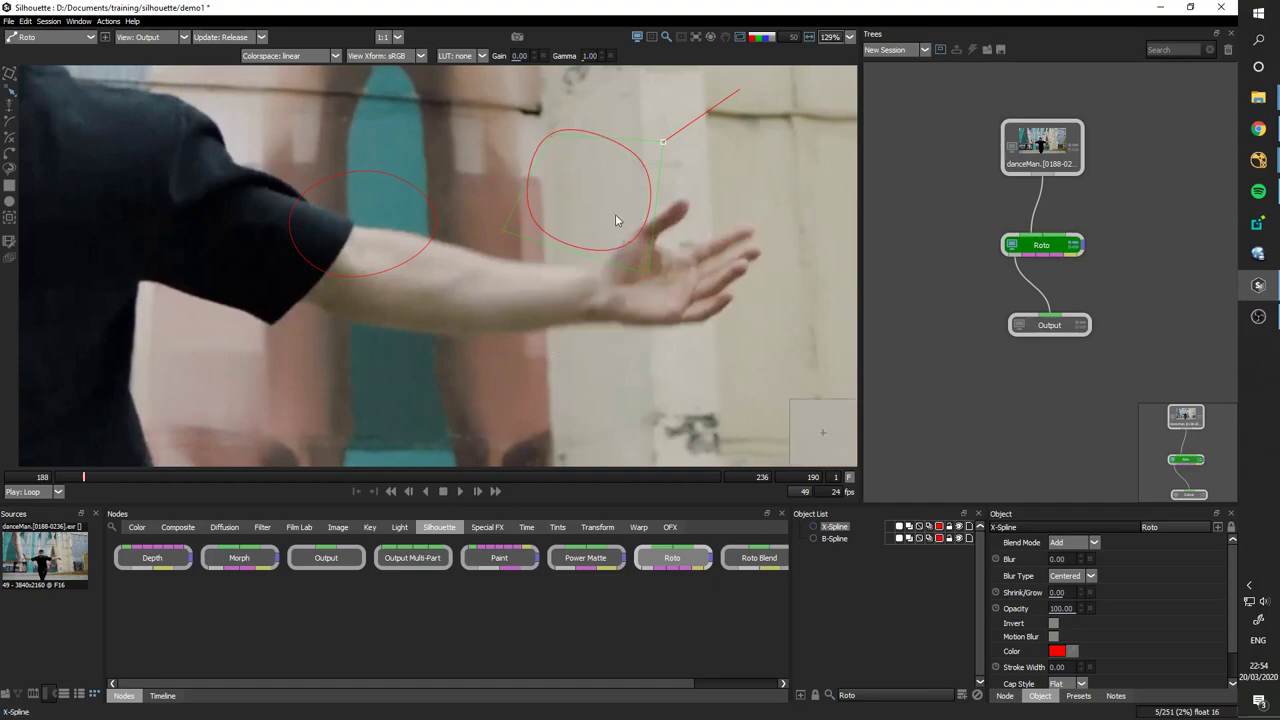
{"action": "right_click", "coordinate": [659, 143]}
{"action": "left_click", "coordinate": [690, 249]}
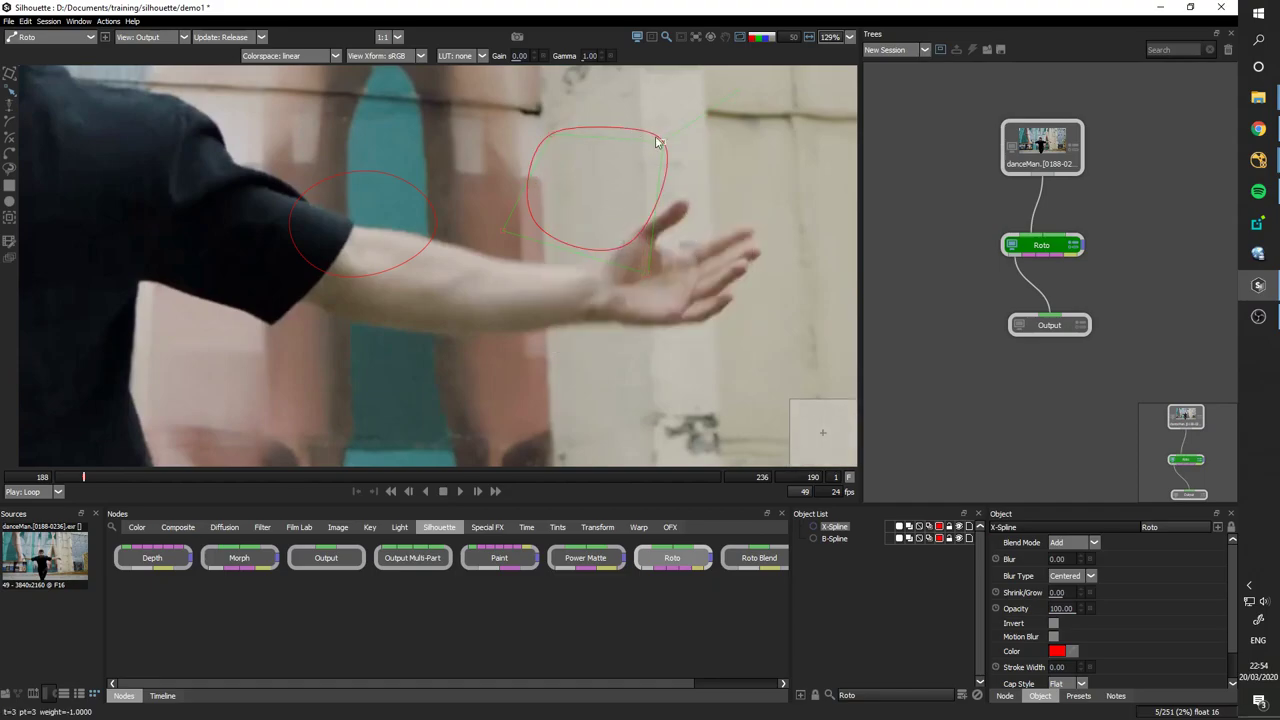
{"action": "left_click_drag", "start_coordinate": [659, 142], "coordinate": [677, 177]}
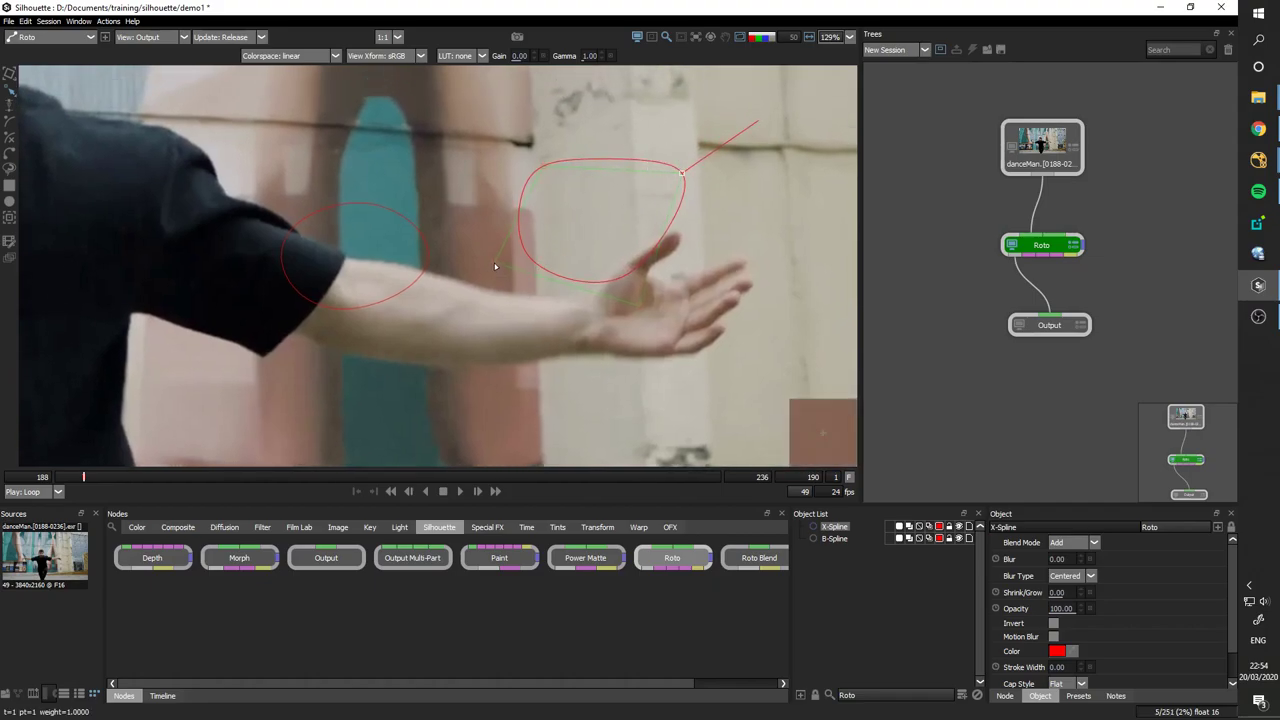
- Set the X-spline's two lower control points to Cardinal
{"action": "mouse_move", "coordinate": [639, 305]}
{"action": "left_mouse_down"}
{"action": "mouse_move", "coordinate": [563, 300]}
{"action": "mouse_move", "coordinate": [643, 306]}
{"action": "left_mouse_up"}
{"action": "right_click", "coordinate": [640, 308]}
{"action": "left_click", "coordinate": [641, 309]}
{"action": "right_click", "coordinate": [642, 309]}
{"action": "left_click", "coordinate": [678, 420]}
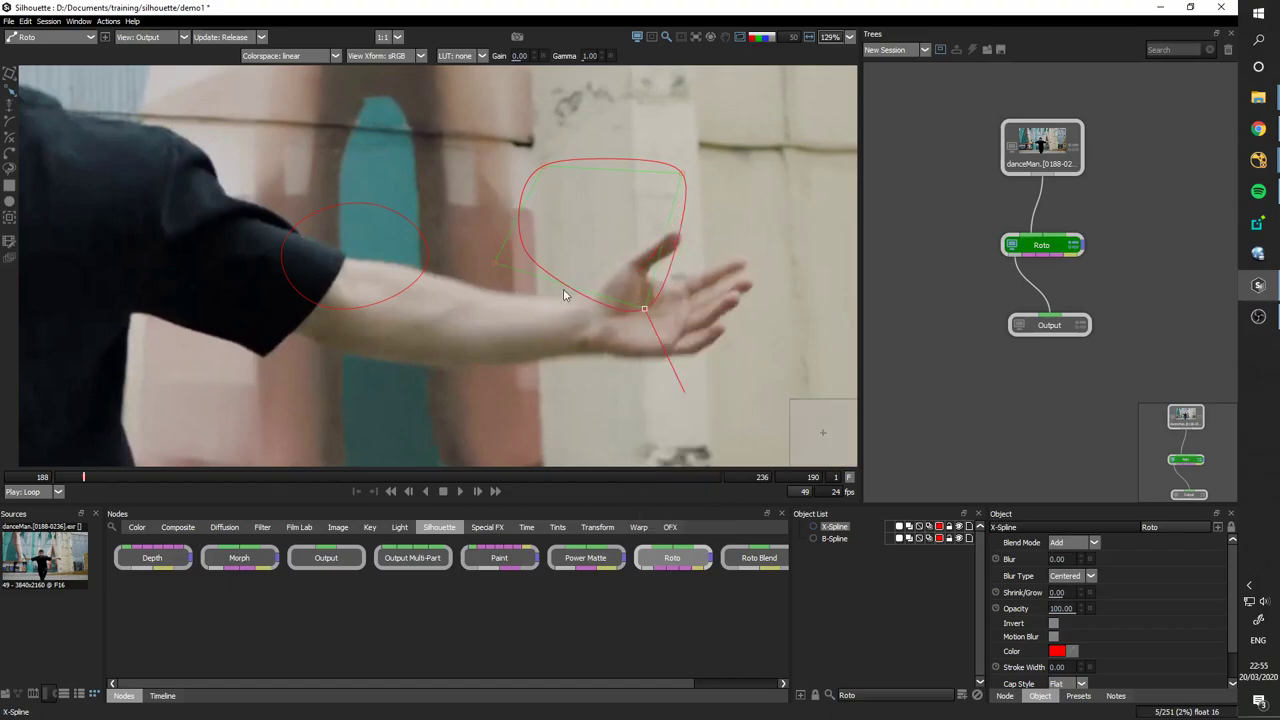
{"action": "right_click", "coordinate": [492, 263]}
{"action": "left_click", "coordinate": [522, 374]}
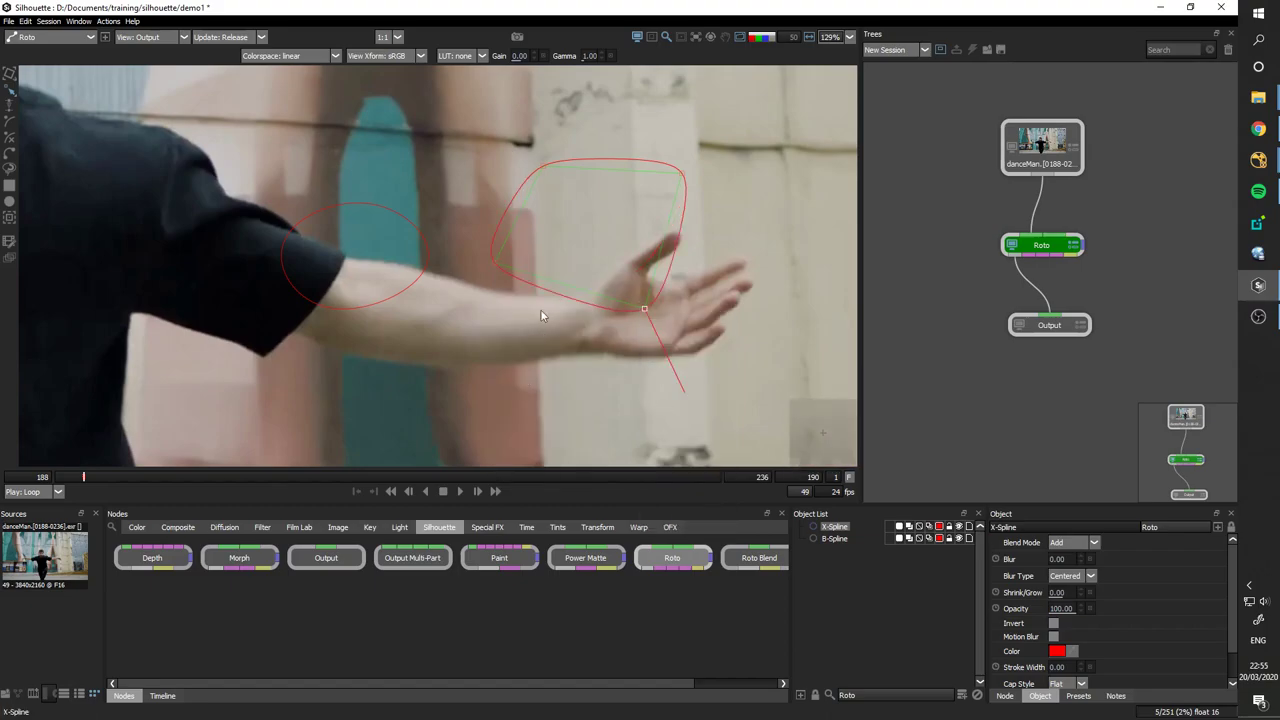
- Move the B-spline shape off the forearm onto the man's black shirt
{"action": "left_click_drag", "start_coordinate": [497, 277], "coordinate": [203, 264]}
{"action": "double_click", "coordinate": [428, 270]}
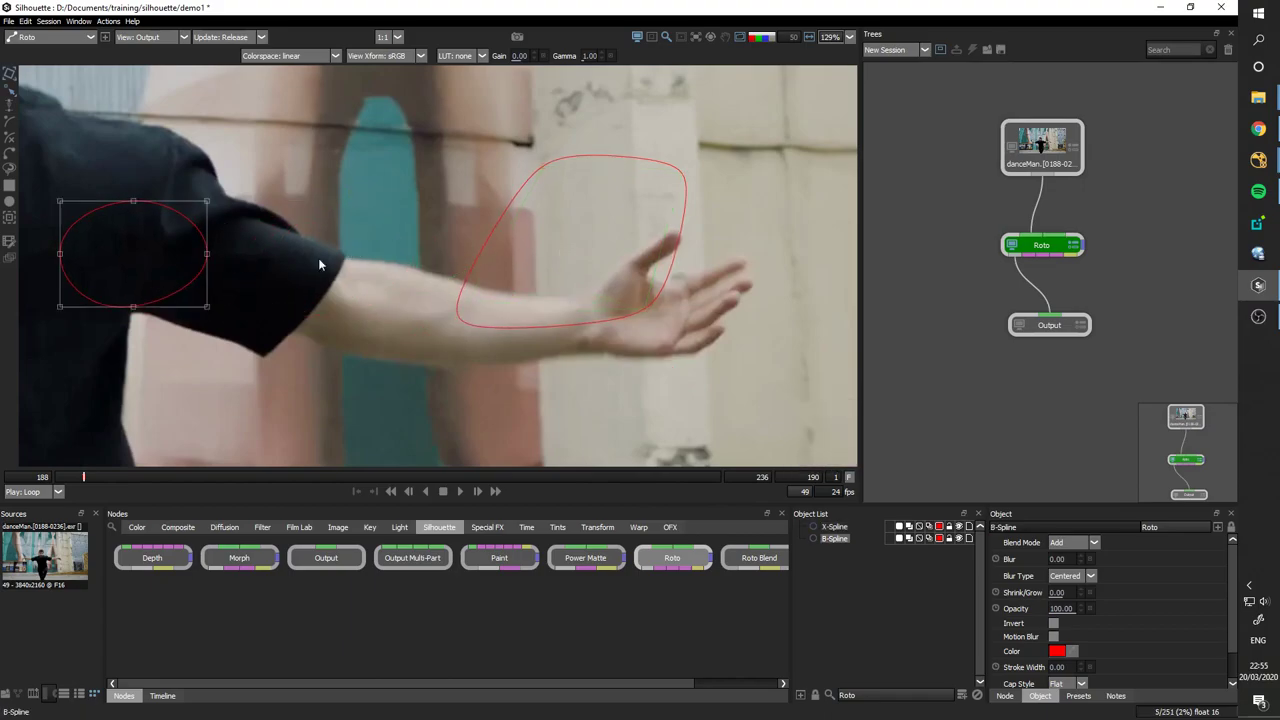
- Reshape the X-spline by moving its control points so the curve follows the bare forearm from sleeve to wrist
{"action": "left_click", "coordinate": [503, 236]}
{"action": "left_click_drag", "start_coordinate": [625, 160], "coordinate": [446, 271]}
{"action": "left_click_drag", "start_coordinate": [512, 322], "coordinate": [550, 303]}
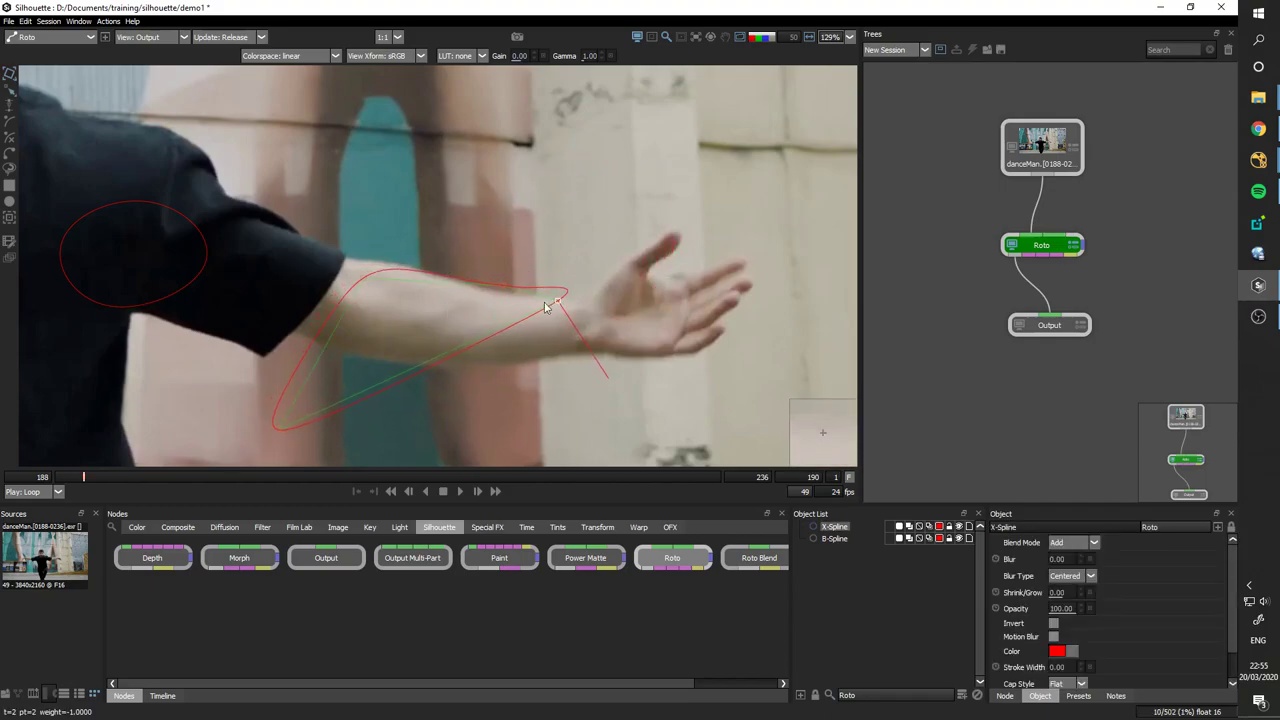
{"action": "left_click_drag", "start_coordinate": [283, 427], "coordinate": [291, 355]}
{"action": "left_click", "coordinate": [491, 315]}
{"action": "left_click", "coordinate": [501, 332]}
{"action": "left_click", "coordinate": [493, 317]}
{"action": "left_click_drag", "start_coordinate": [500, 315], "coordinate": [603, 325]}
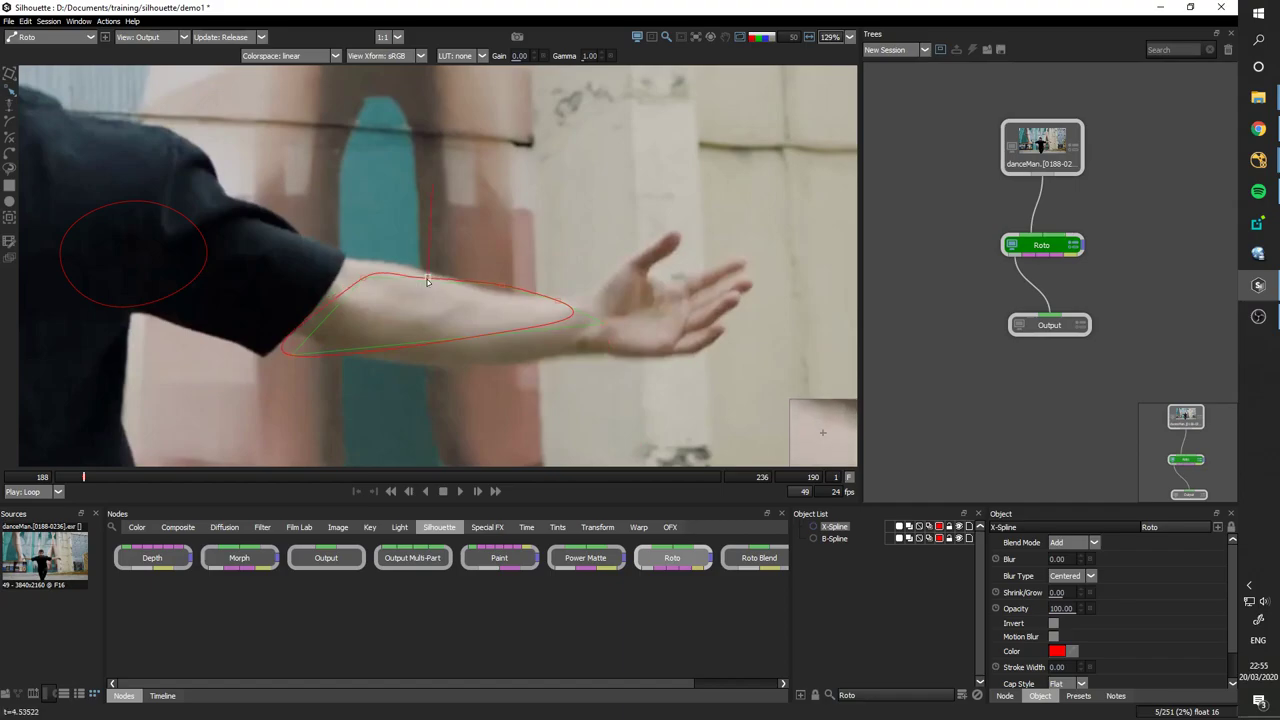
{"action": "left_click_drag", "start_coordinate": [428, 277], "coordinate": [430, 298]}
- Delete both the X-spline and the B-spline shapes from the Roto node
{"action": "key", "text": "t"}
{"action": "key", "text": "Delete"}
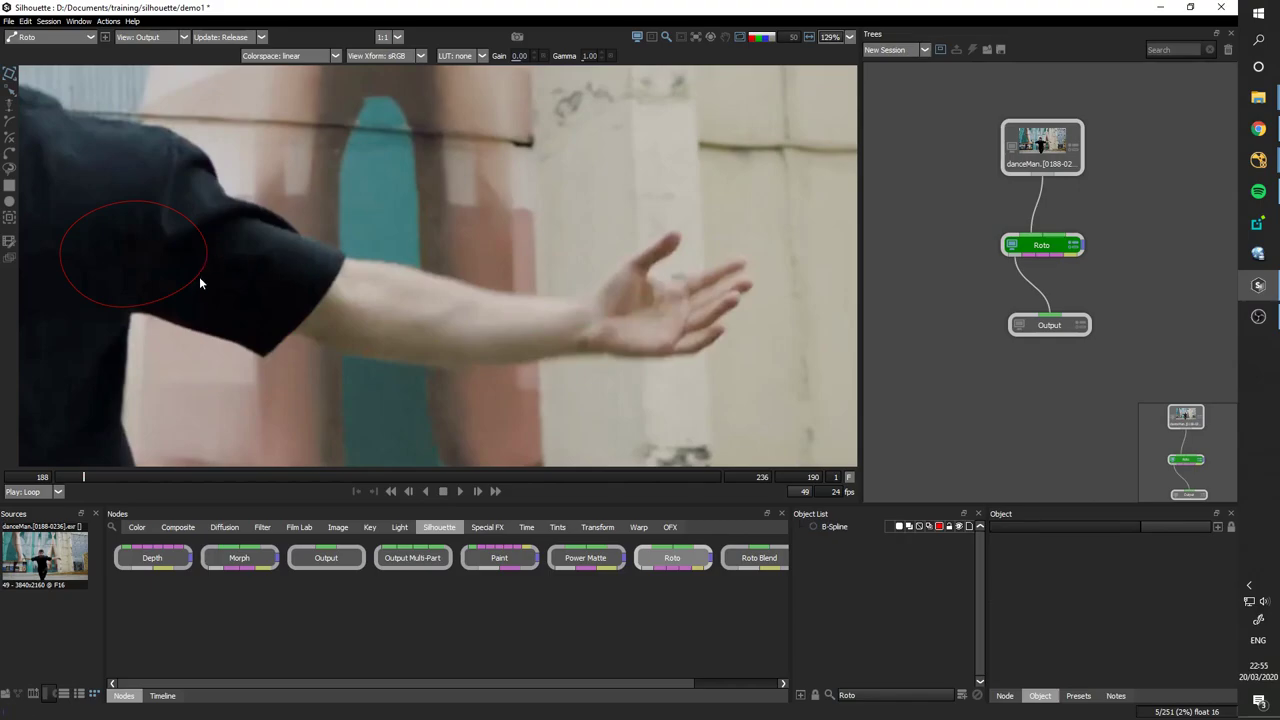
{"action": "left_click", "coordinate": [200, 285]}
{"action": "key", "text": "Delete"}
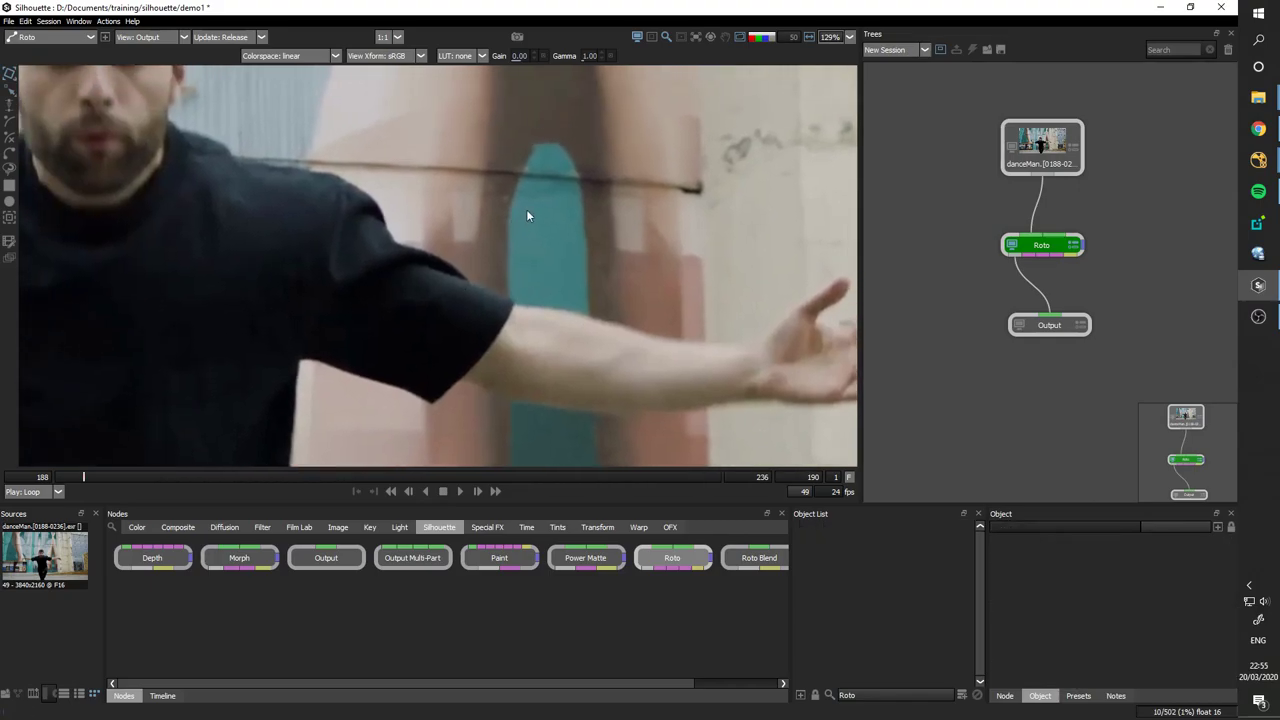
- Open the point tracker in the Roto node and create a new tracker at frame 188
{"action": "scroll", "coordinate": [528, 216], "scroll_direction": "down", "scroll_amount": 5}
{"action": "left_click_drag", "start_coordinate": [448, 217], "coordinate": [512, 248]}
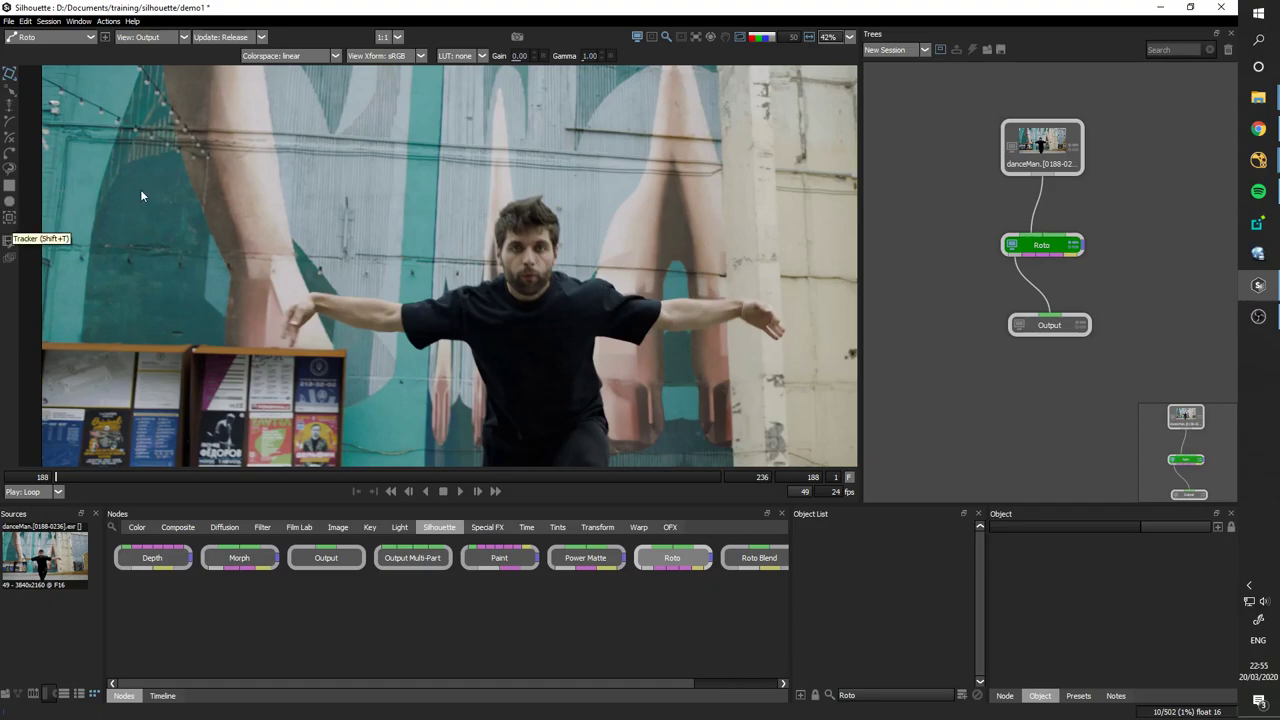
{"action": "left_click", "coordinate": [9, 240]}
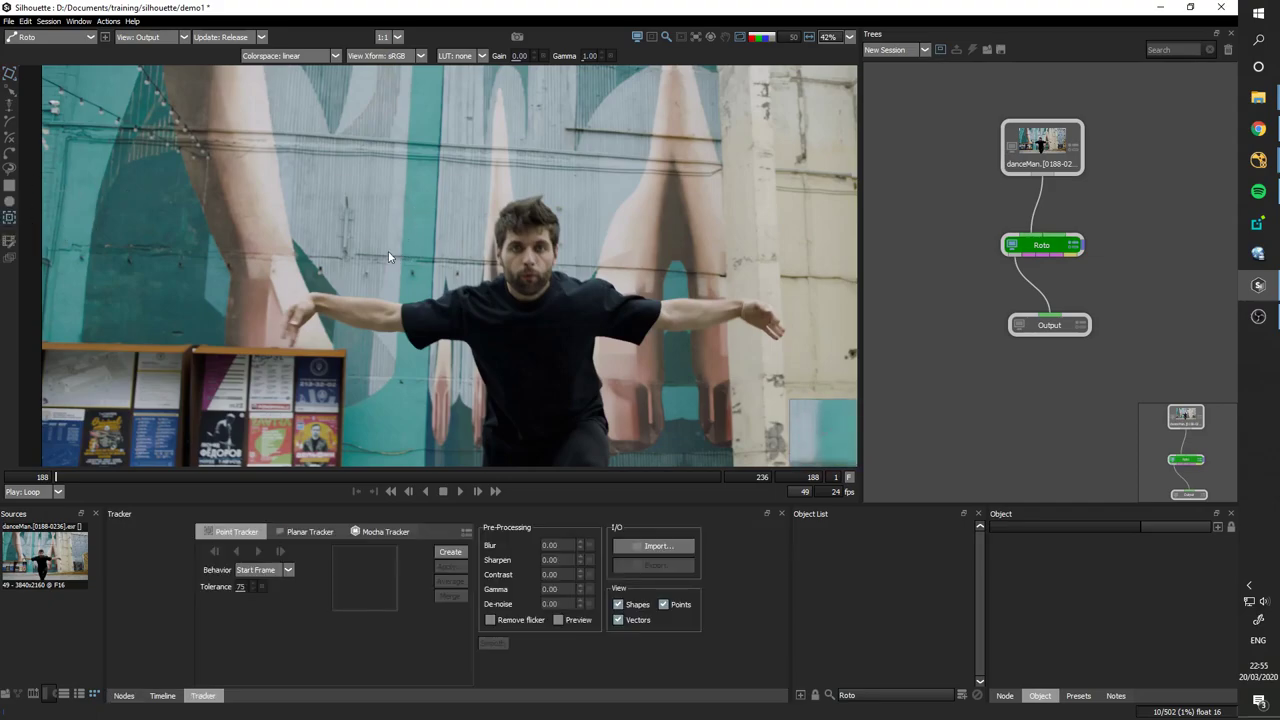
{"action": "left_click_drag", "start_coordinate": [372, 258], "coordinate": [470, 237]}
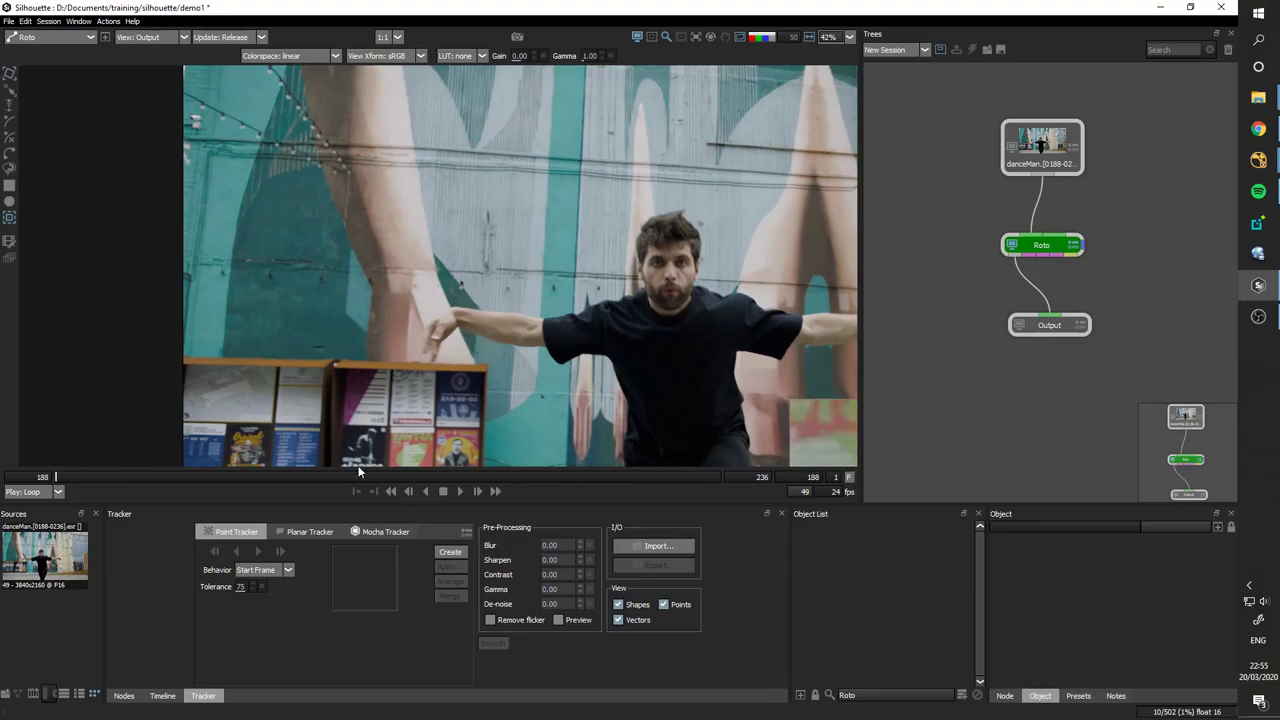
{"action": "left_click", "coordinate": [451, 551]}
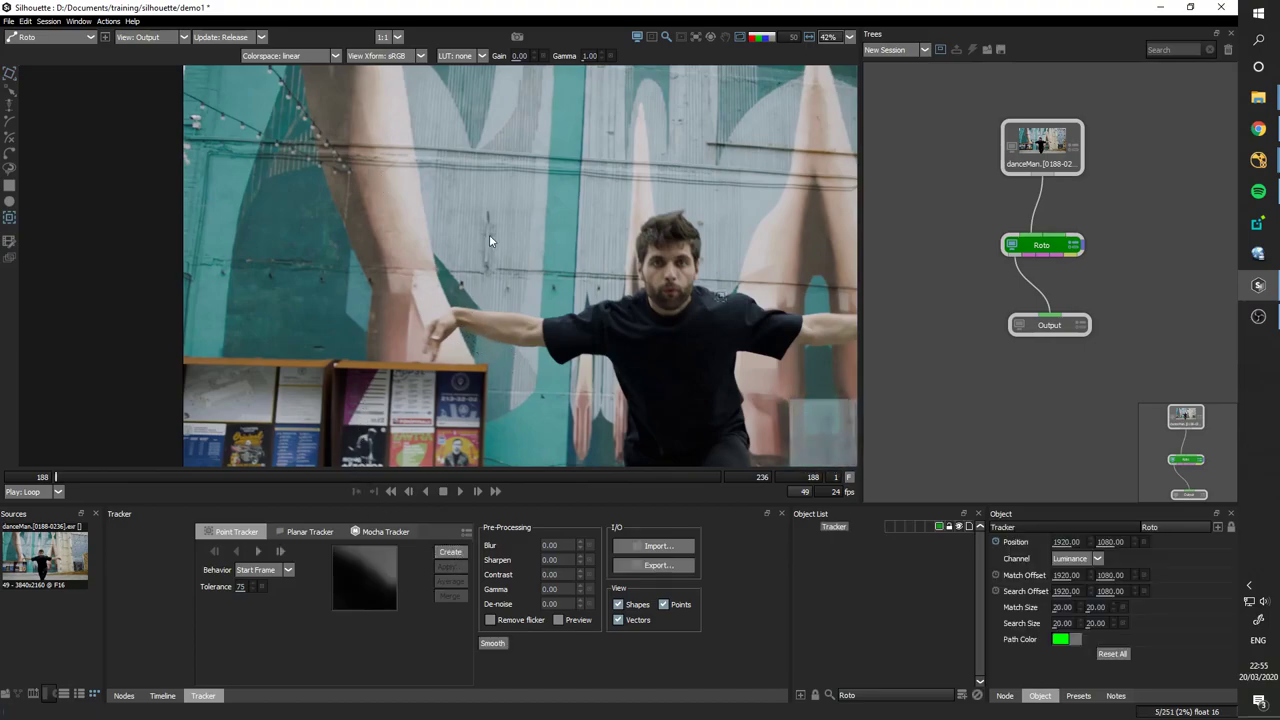
- Place the tracker beside the string lights on the painted leg, with match size about 47 × 41 and search size about 78 × 76, and track forward
{"action": "left_click_drag", "start_coordinate": [488, 243], "coordinate": [330, 278]}
{"action": "mouse_move", "coordinate": [447, 228]}
{"action": "left_mouse_down"}
{"action": "mouse_move", "coordinate": [409, 242]}
{"action": "mouse_move", "coordinate": [425, 222]}
{"action": "left_mouse_up"}
{"action": "left_click_drag", "start_coordinate": [552, 383], "coordinate": [555, 311]}
{"action": "scroll", "coordinate": [554, 309], "scroll_direction": "down", "scroll_amount": 3}
{"action": "left_click_drag", "start_coordinate": [453, 255], "coordinate": [425, 278]}
{"action": "scroll", "coordinate": [269, 191], "scroll_direction": "up", "scroll_amount": 5}
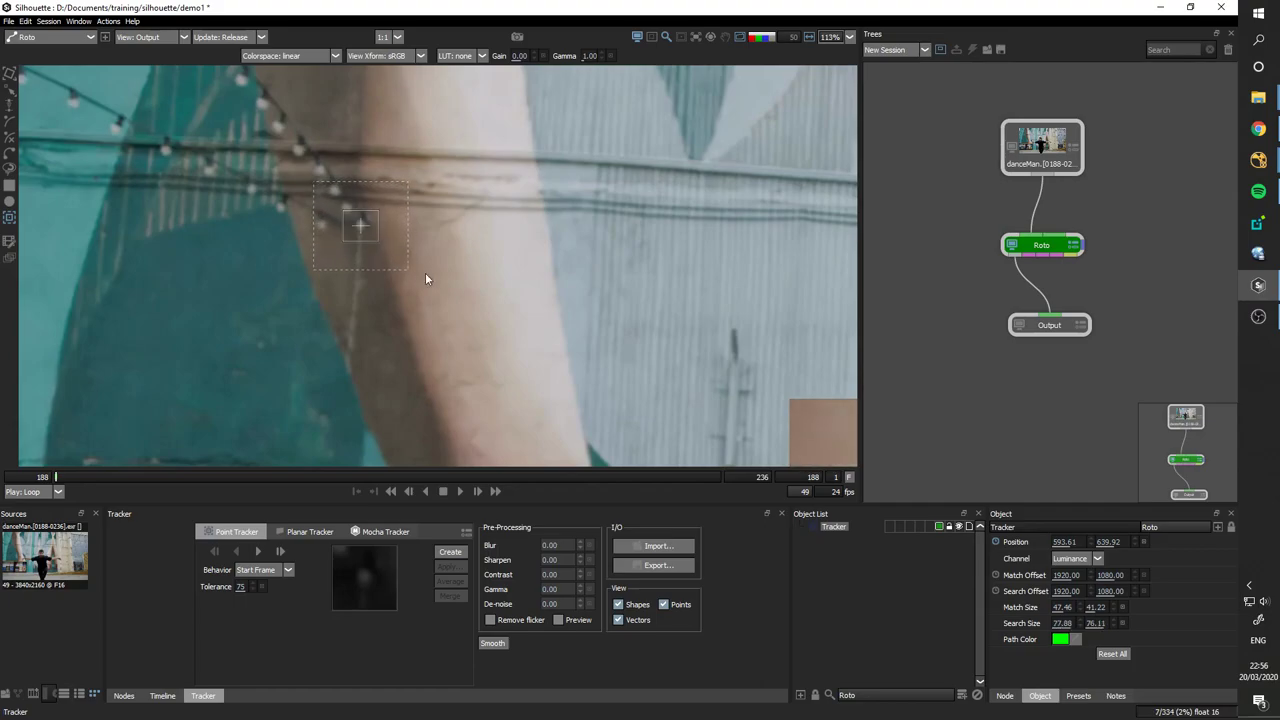
{"action": "left_click", "coordinate": [258, 551]}
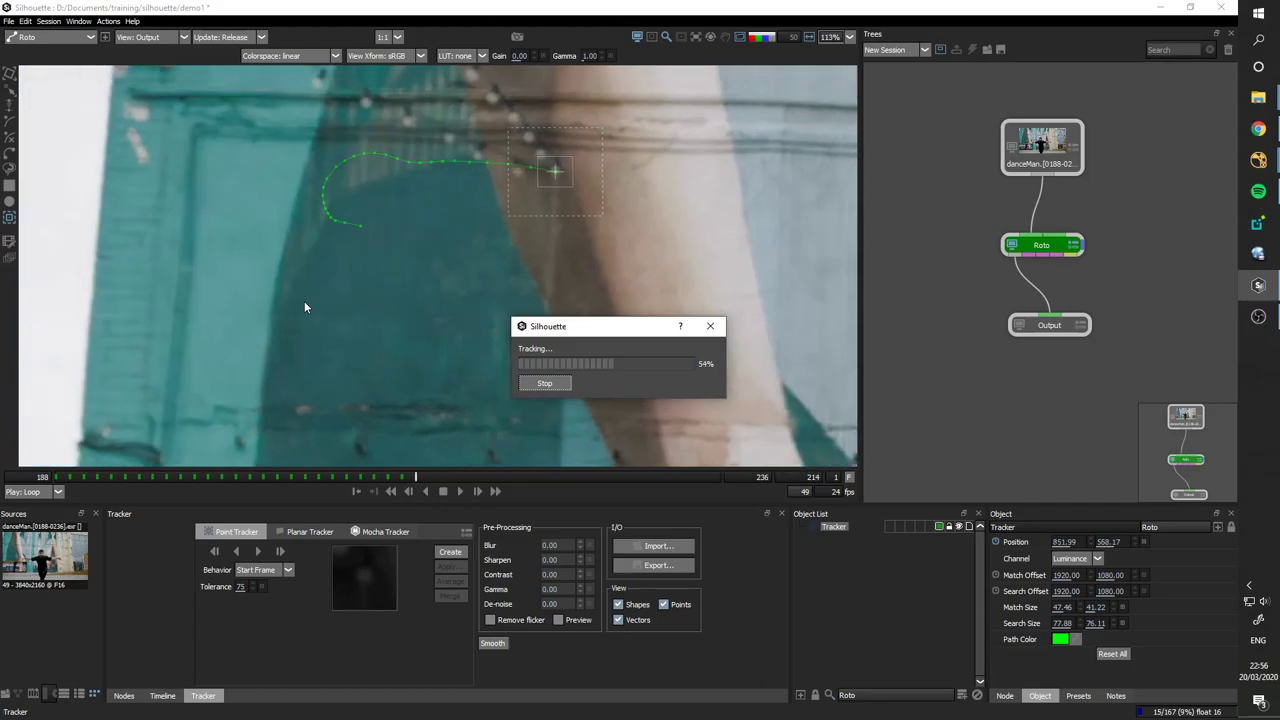
- Switch to Nuke and add a Tracker node beside the danceMan Read node
{"action": "mouse_move", "coordinate": [1258, 160]}
{"action": "left_click", "coordinate": [1165, 212]}
{"action": "left_click_drag", "start_coordinate": [1141, 519], "coordinate": [1049, 449]}
{"action": "scroll", "coordinate": [1049, 449], "scroll_direction": "up", "scroll_amount": 4}
{"action": "key", "text": "Tab"}
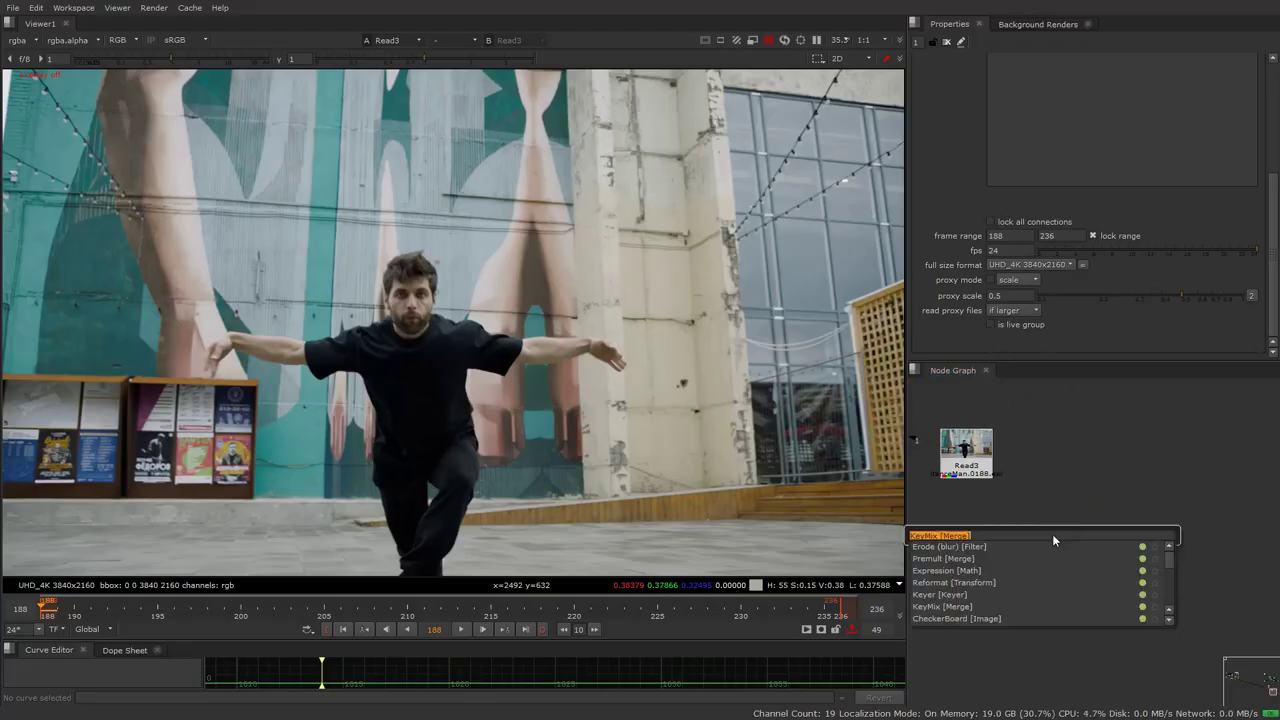
{"action": "type", "text": "tra"}
{"action": "key", "text": "Return"}
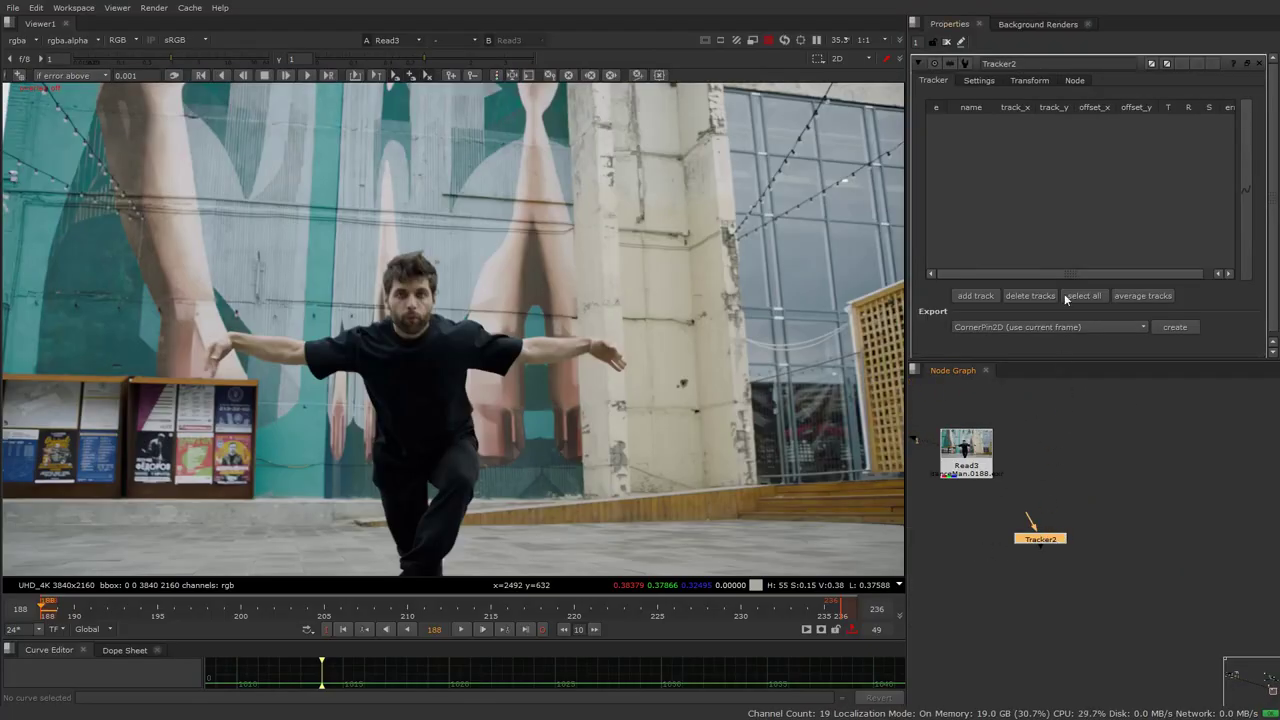
- Export the selected Tracker node as a script named tracker in the silhouette/danceMan folder
{"action": "left_click", "coordinate": [13, 7]}
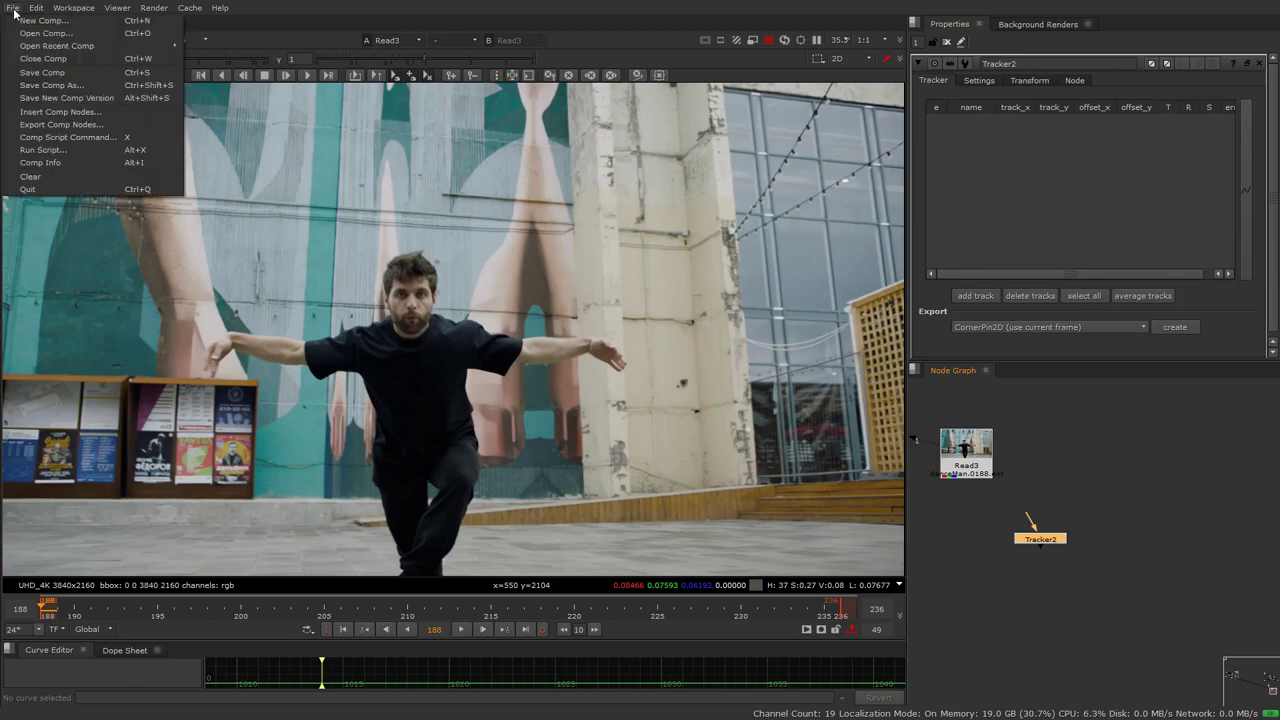
{"action": "left_click", "coordinate": [72, 128]}
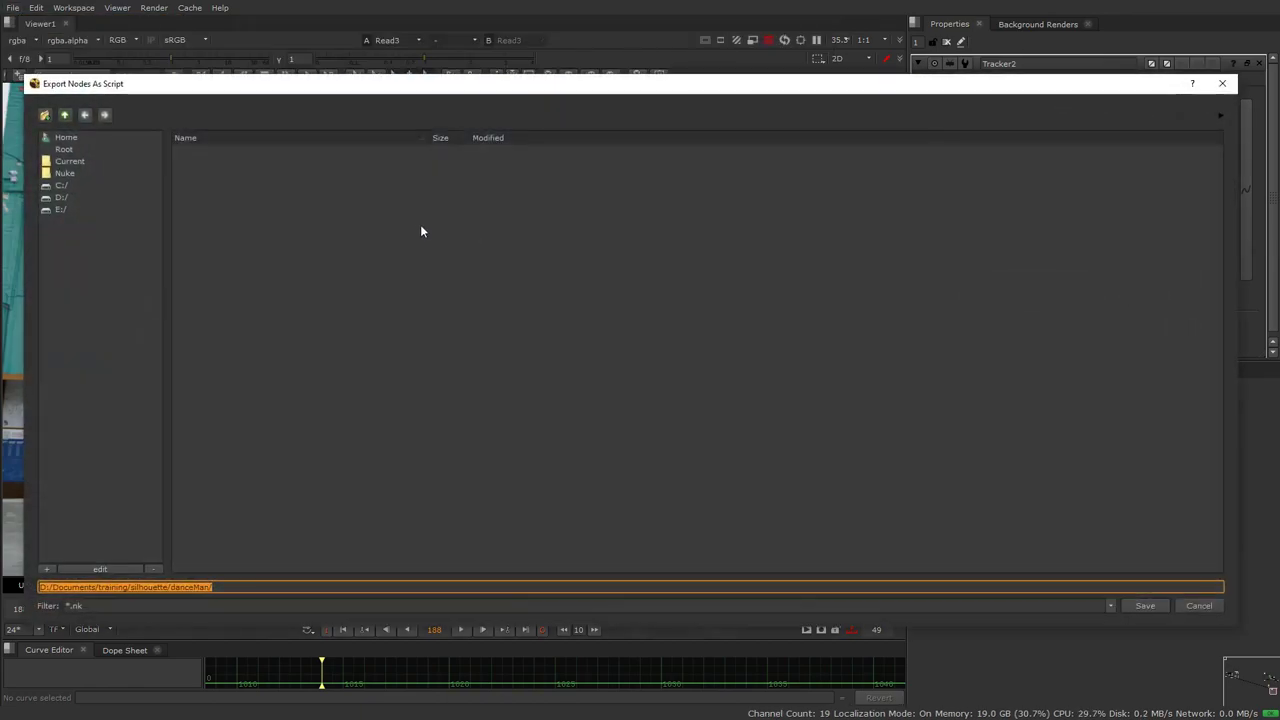
{"action": "left_click", "coordinate": [245, 589]}
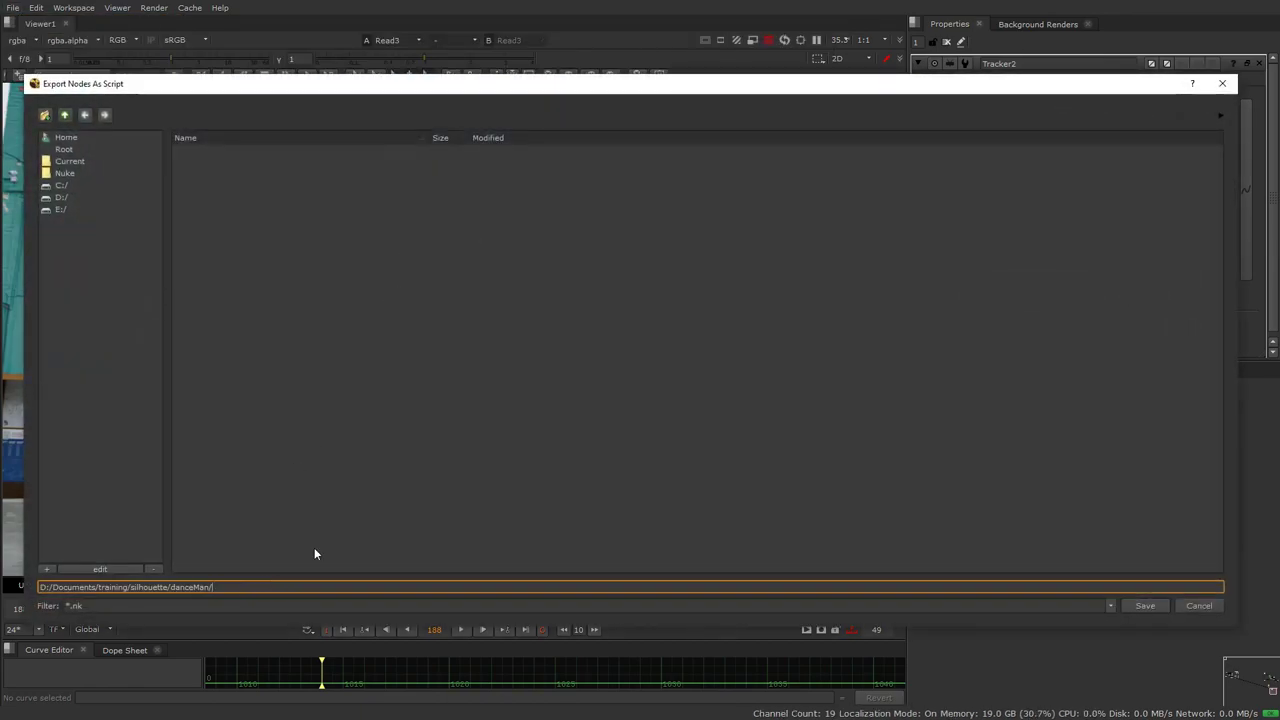
{"action": "type", "text": "tracker"}
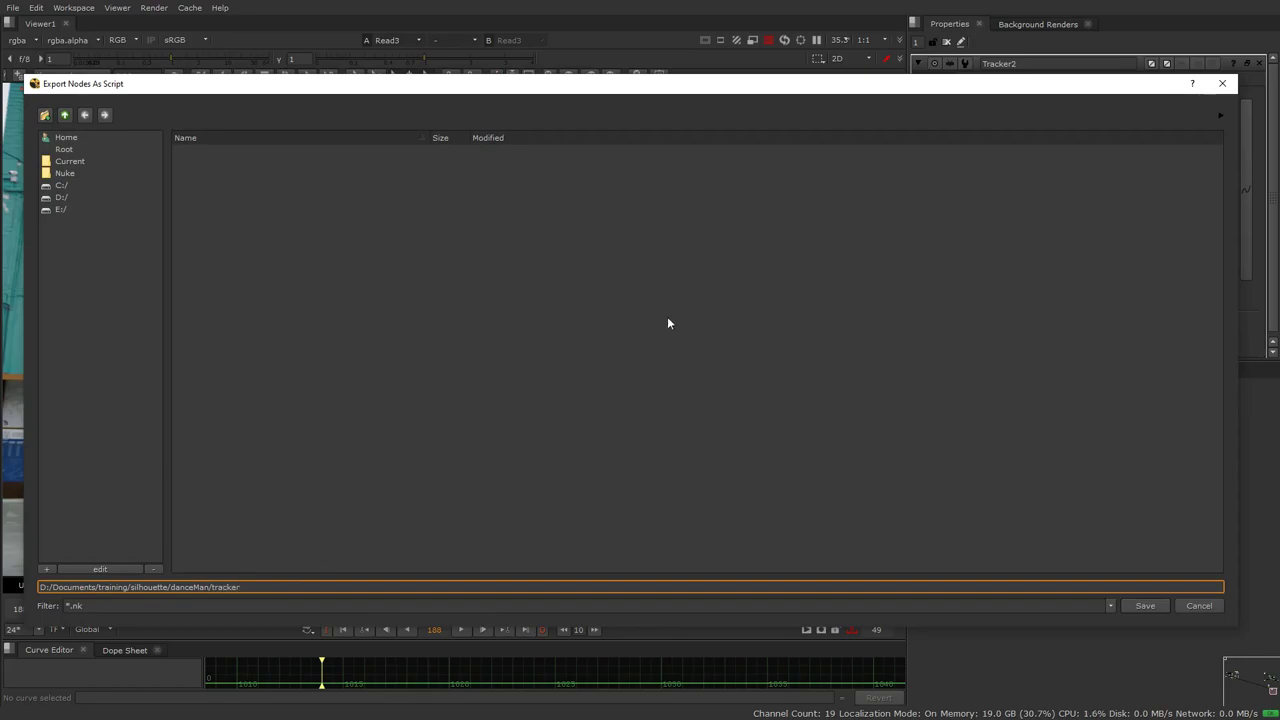
{"action": "left_click", "coordinate": [1150, 604]}
- Switch to Silhouette and examine the project import formats and the tracker's own import options
{"action": "key", "text": "alt+Tab"}
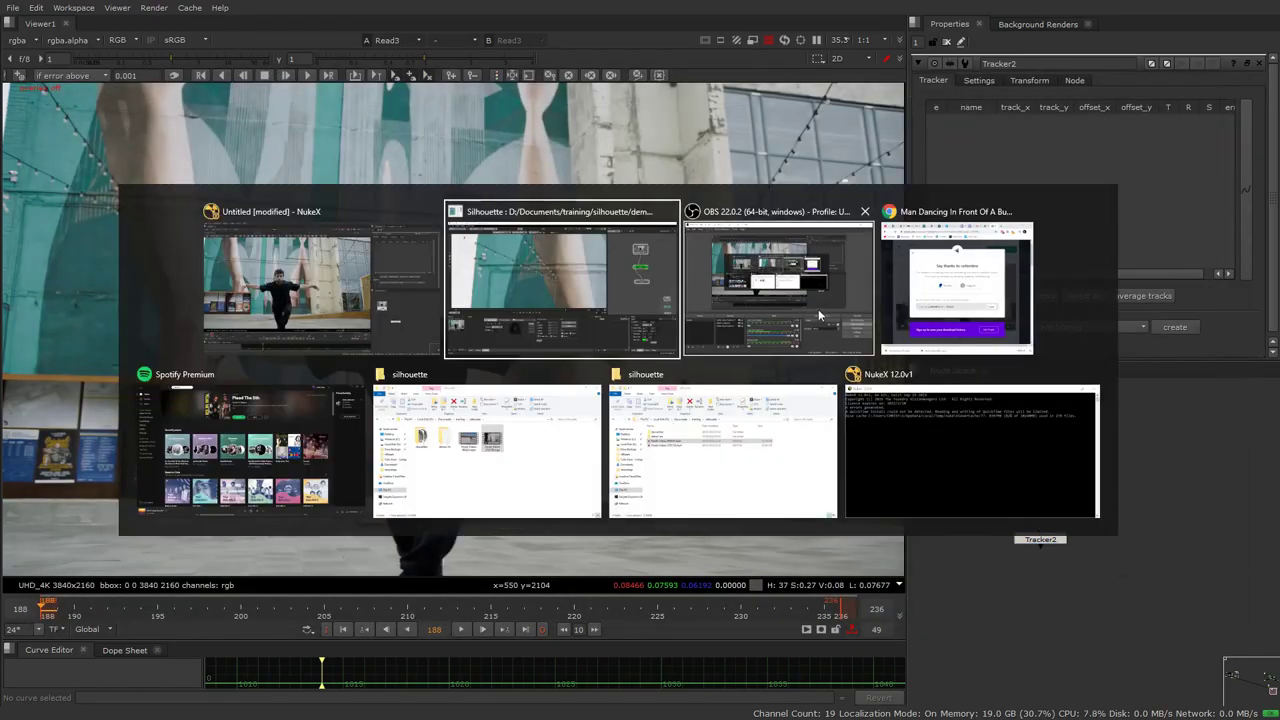
{"action": "key", "text": "Escape"}
{"action": "key", "text": "alt+Tab"}
{"action": "key", "text": "Escape"}
{"action": "key", "text": "alt+Tab"}
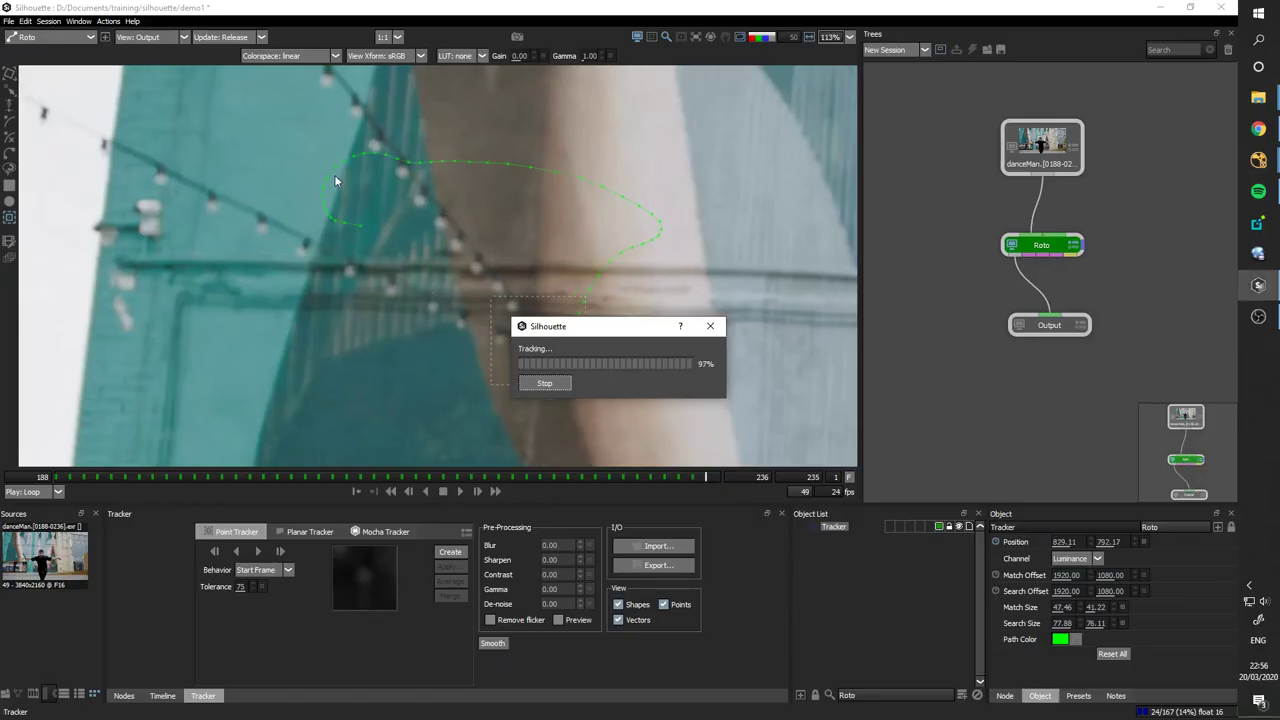
{"action": "left_click", "coordinate": [8, 20]}
{"action": "mouse_move", "coordinate": [100, 162]}
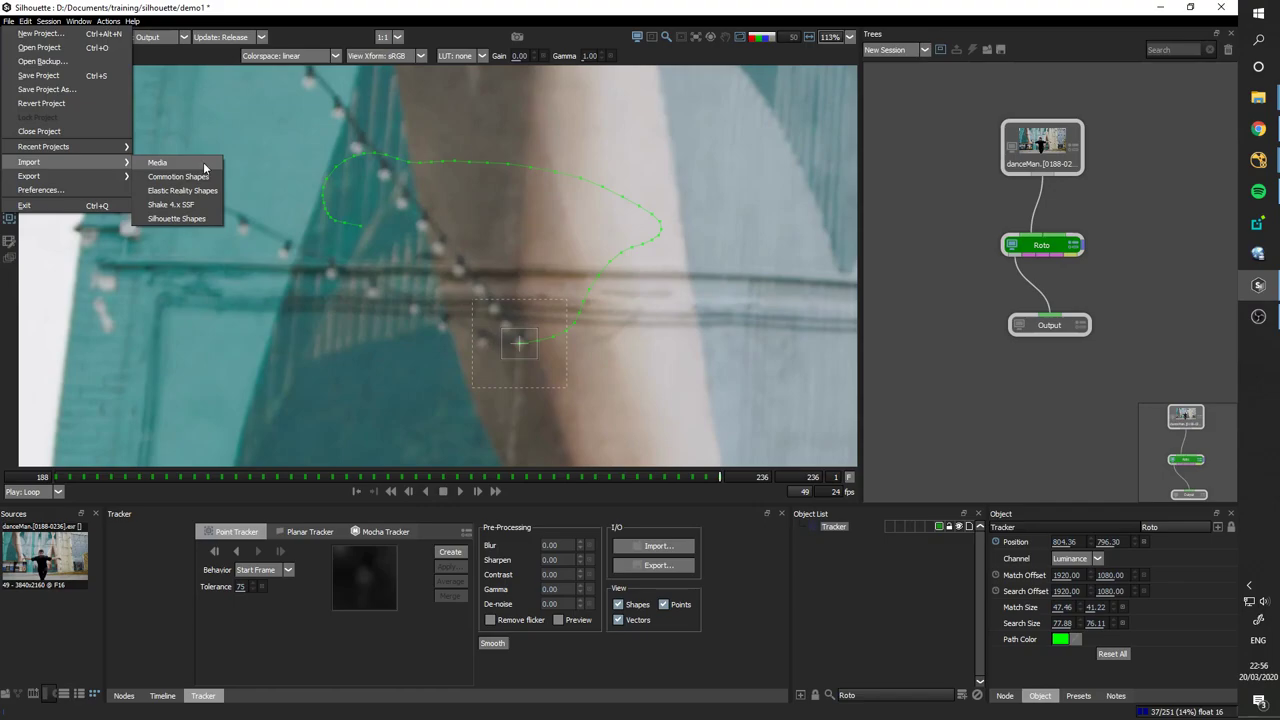
{"action": "left_click", "coordinate": [393, 633]}
{"action": "left_click", "coordinate": [653, 545]}
{"action": "left_click", "coordinate": [250, 108]}
{"action": "left_click", "coordinate": [527, 354]}
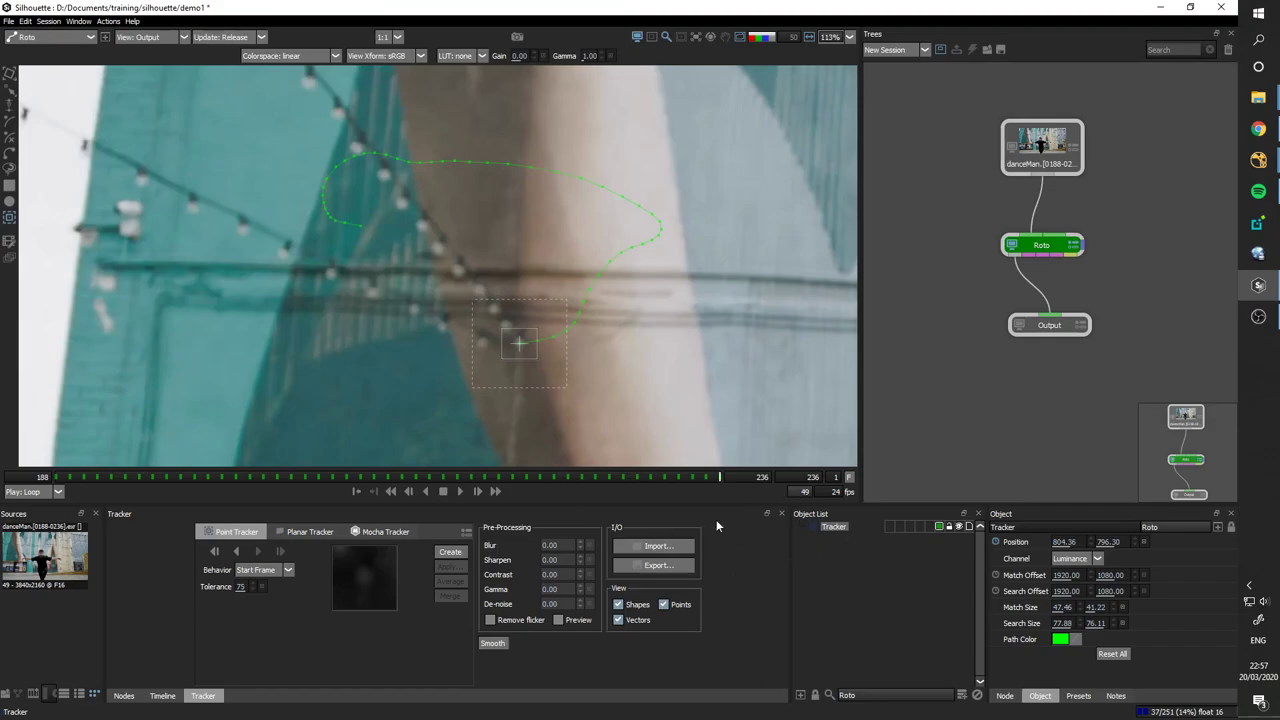
{"action": "left_click", "coordinate": [889, 557]}
- Switch back to Nuke, connect the Tracker node to the danceMan Read node and view its output
{"action": "key", "text": "alt+Tab"}
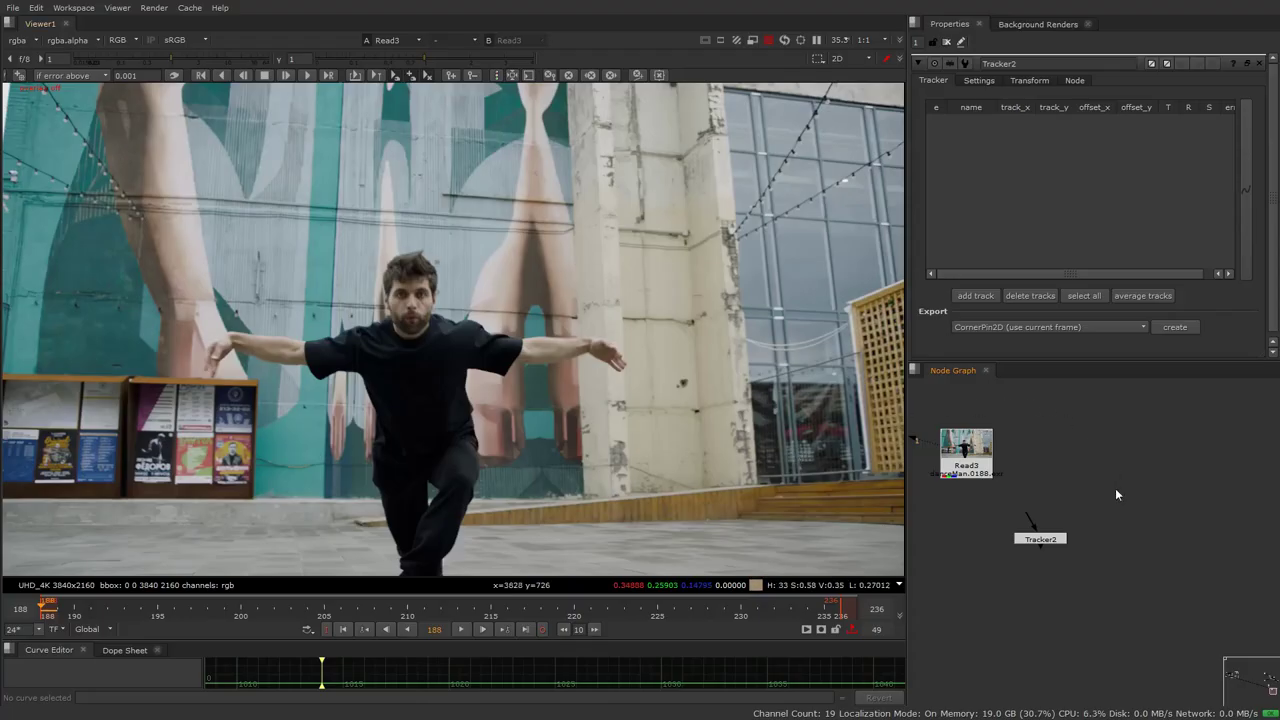
{"action": "left_click_drag", "start_coordinate": [1030, 530], "coordinate": [973, 473]}
{"action": "left_click", "coordinate": [1040, 540]}
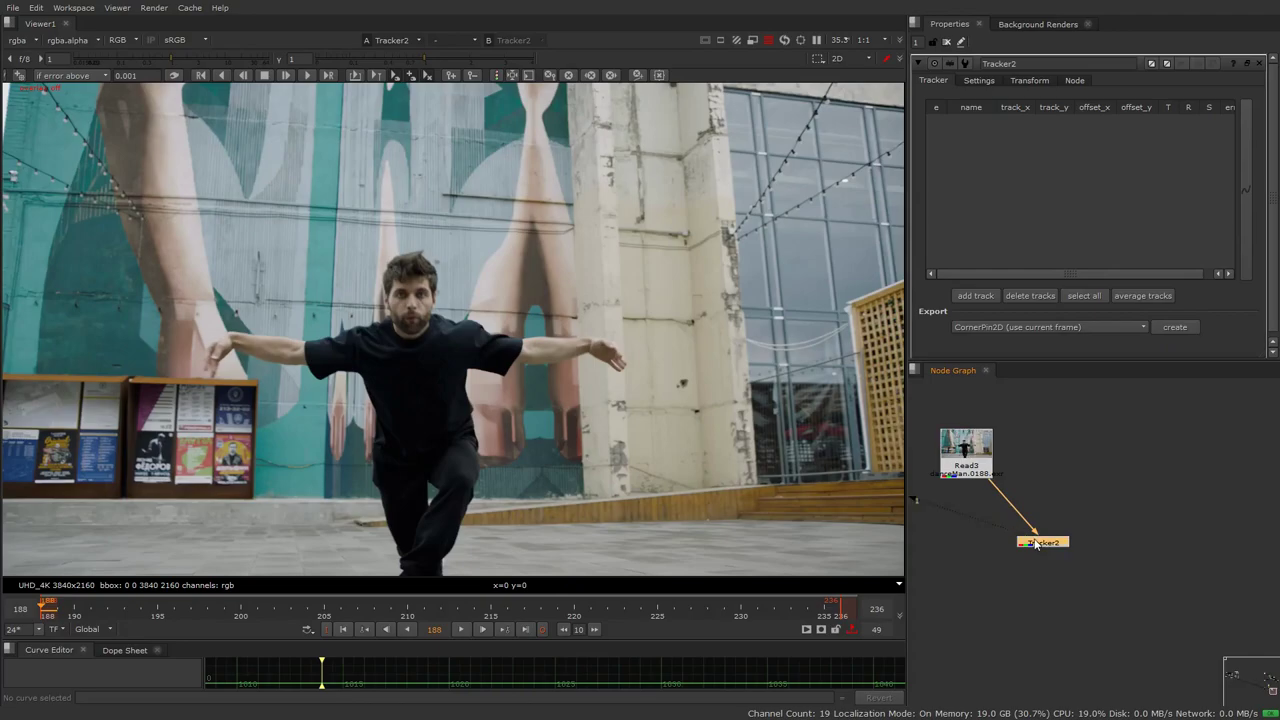
{"action": "key", "text": "1"}
- Add tracks beside the painted leg's string lights at about 592, 1521 and on the beige wall's cable fixture at about 2903, 1456, with a small pattern box
{"action": "scroll", "coordinate": [378, 222], "scroll_direction": "up", "scroll_amount": 6}
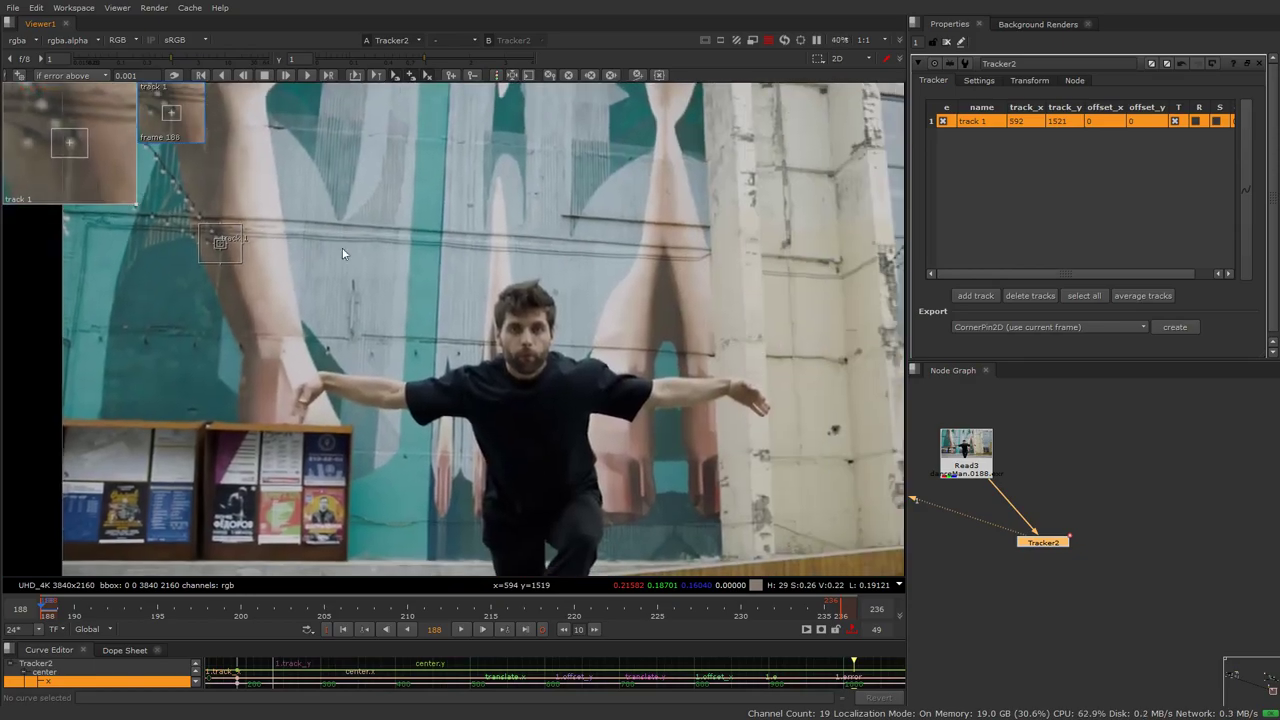
{"action": "scroll", "coordinate": [735, 226], "scroll_direction": "up", "scroll_amount": 5}
{"action": "left_click_drag", "start_coordinate": [735, 226], "coordinate": [635, 229]}
{"action": "left_click", "coordinate": [679, 254], "text": "ctrl+alt"}
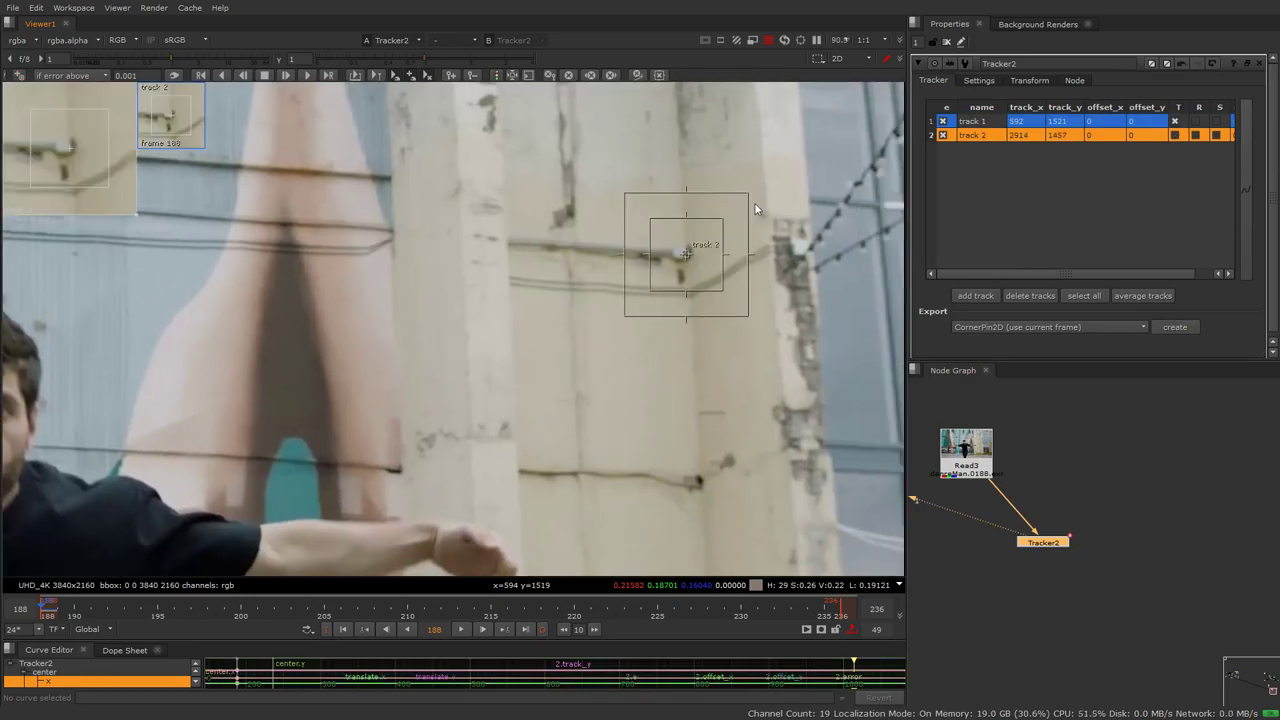
{"action": "left_click_drag", "start_coordinate": [716, 219], "coordinate": [697, 238]}
- Add a third track on the dark mark low on the beige wall at about 2955, 702 and shrink its pattern box
{"action": "left_click_drag", "start_coordinate": [695, 314], "coordinate": [731, 165]}
{"action": "scroll", "coordinate": [731, 165], "scroll_direction": "down", "scroll_amount": 6}
{"action": "scroll", "coordinate": [711, 298], "scroll_direction": "up", "scroll_amount": 5}
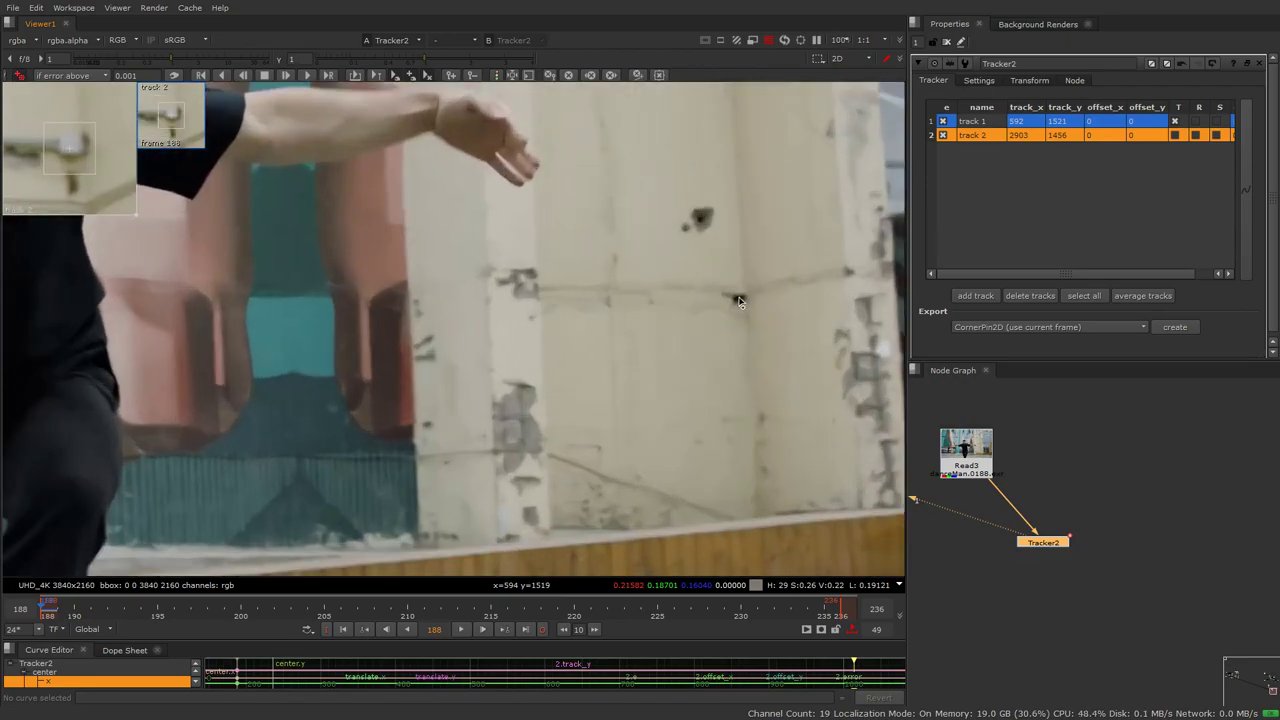
{"action": "left_click", "coordinate": [739, 298], "text": "ctrl+alt"}
{"action": "left_click_drag", "start_coordinate": [777, 271], "coordinate": [762, 284]}
- Add a fourth track on the poster corner in the notice board at about 325, 622 and shrink its pattern box
{"action": "scroll", "coordinate": [489, 294], "scroll_direction": "down", "scroll_amount": 4}
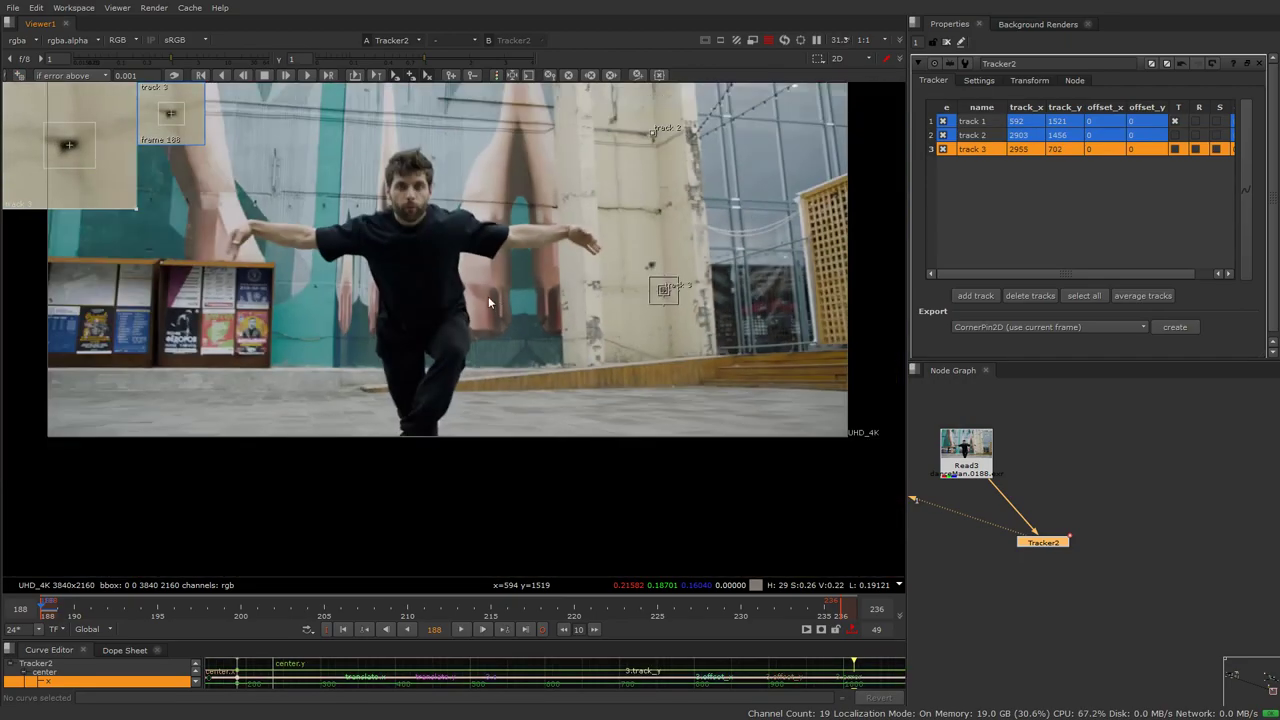
{"action": "scroll", "coordinate": [397, 218], "scroll_direction": "up", "scroll_amount": 5}
{"action": "left_click_drag", "start_coordinate": [397, 218], "coordinate": [476, 292]}
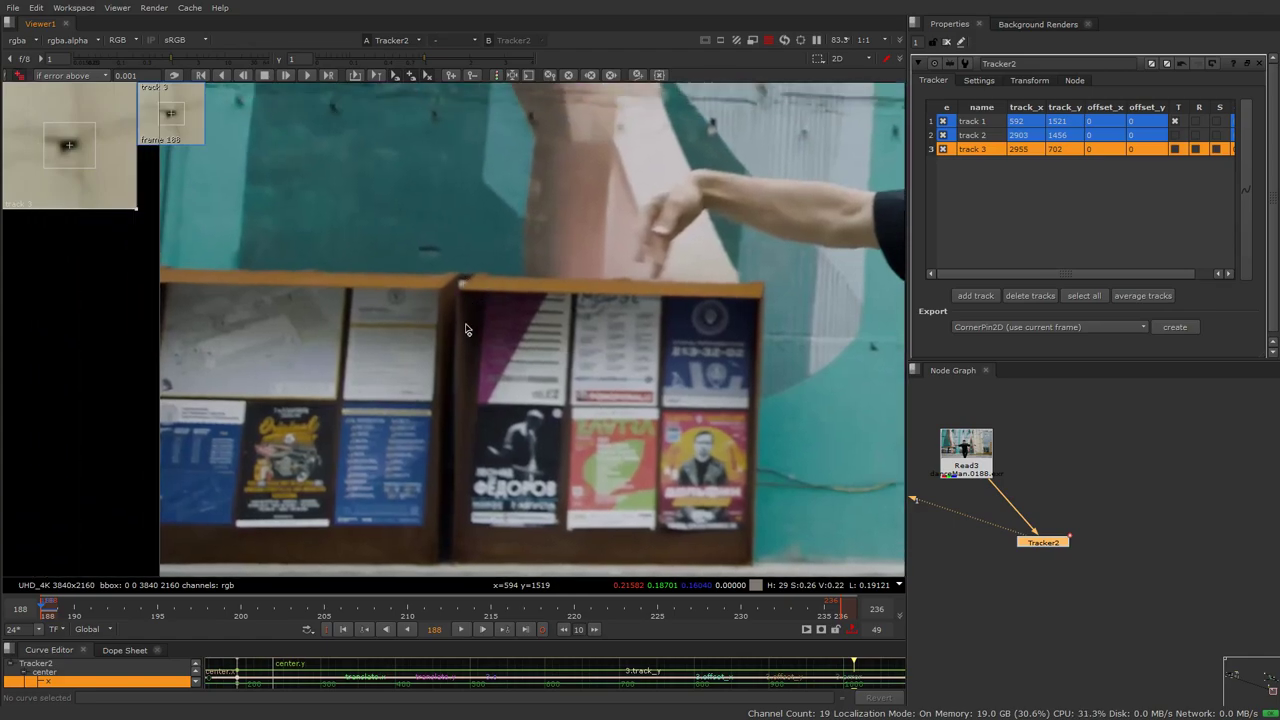
{"action": "left_click", "coordinate": [341, 403], "text": "ctrl+alt"}
{"action": "left_click_drag", "start_coordinate": [375, 371], "coordinate": [358, 395]}
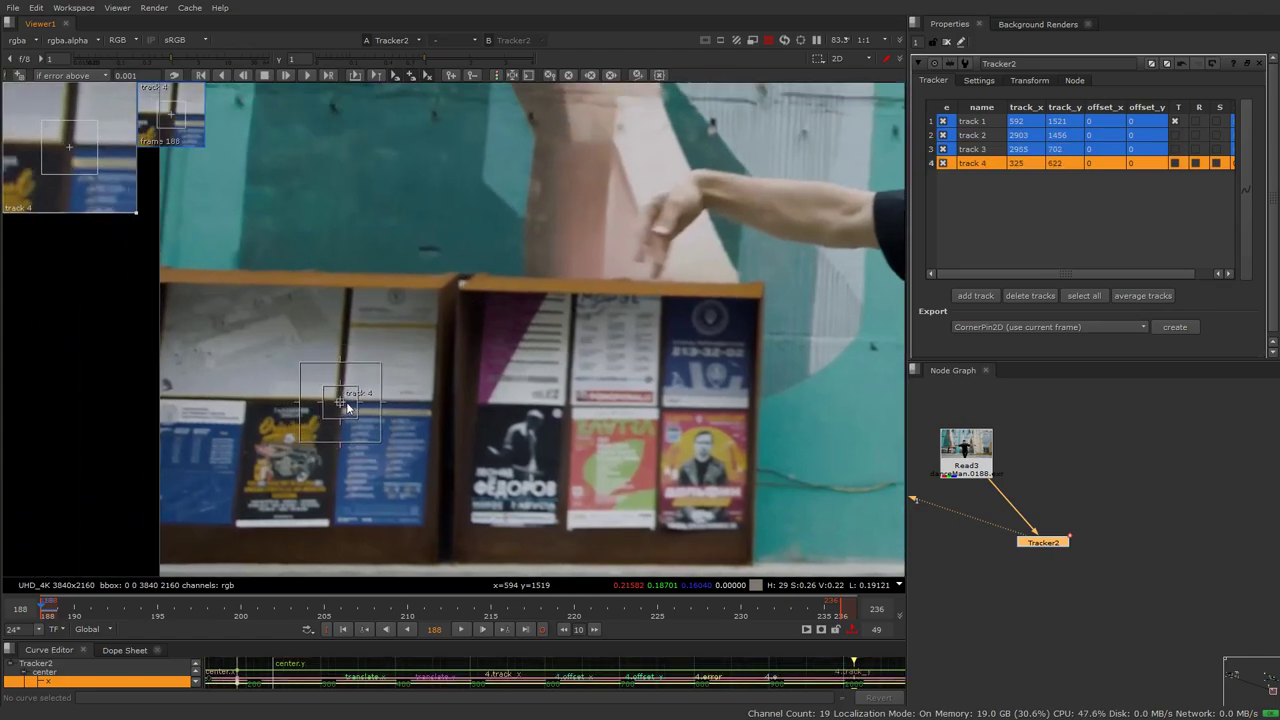
- Select all four tracks and track them forward from frame 188 through the shot
{"action": "scroll", "coordinate": [367, 362], "scroll_direction": "down", "scroll_amount": 4}
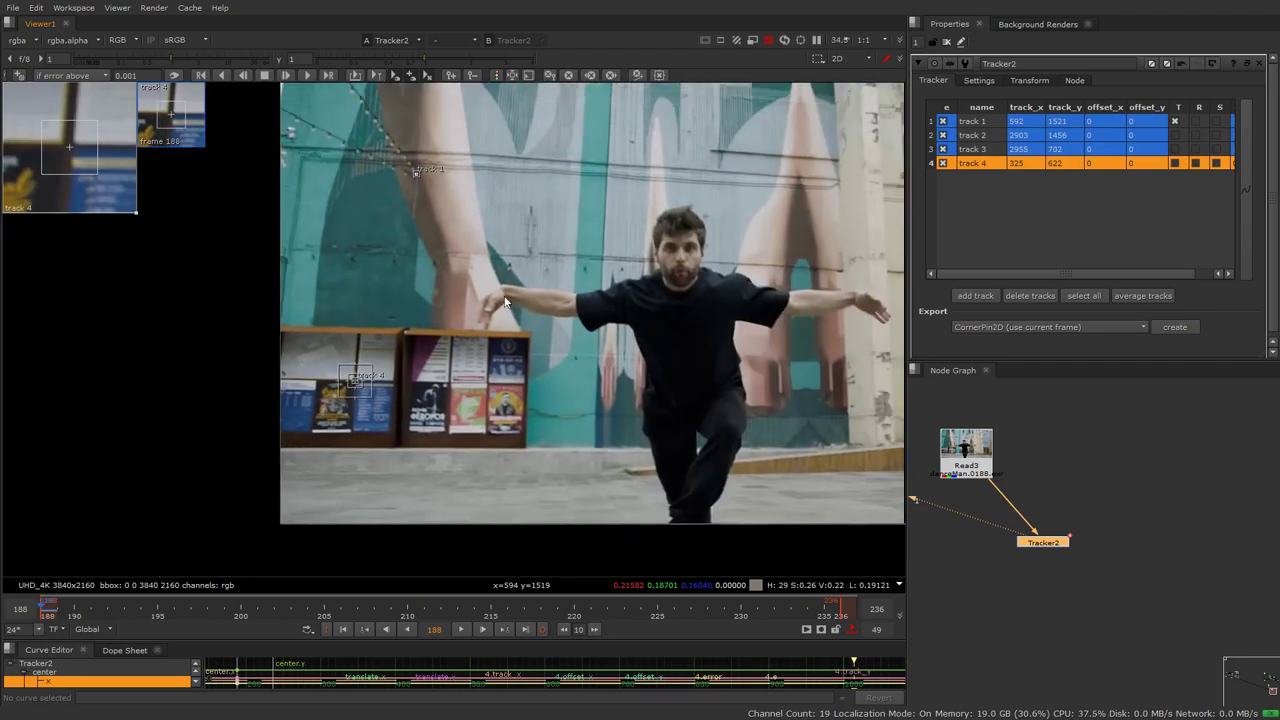
{"action": "left_click", "coordinate": [982, 121]}
{"action": "left_click", "coordinate": [980, 135], "text": "shift"}
{"action": "left_click", "coordinate": [980, 148], "text": "shift"}
{"action": "left_click", "coordinate": [986, 163], "text": "shift"}
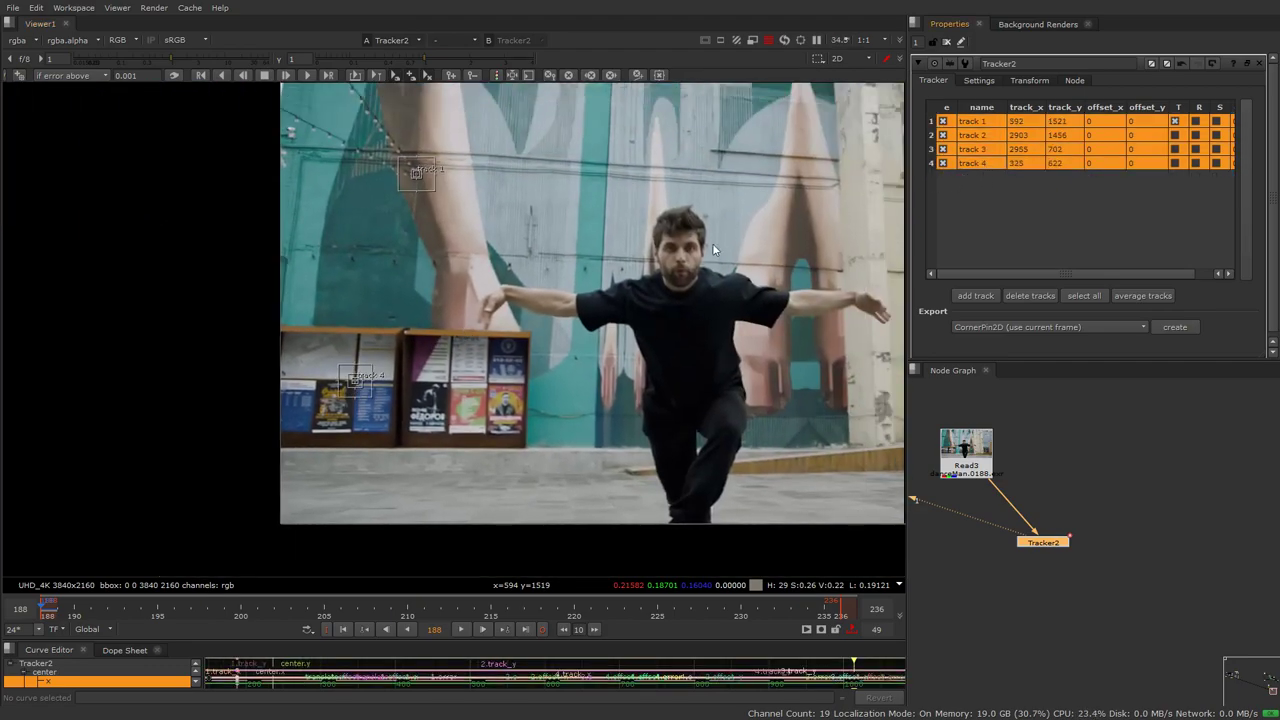
{"action": "left_click_drag", "start_coordinate": [693, 217], "coordinate": [635, 219]}
{"action": "scroll", "coordinate": [633, 214], "scroll_direction": "down", "scroll_amount": 1}
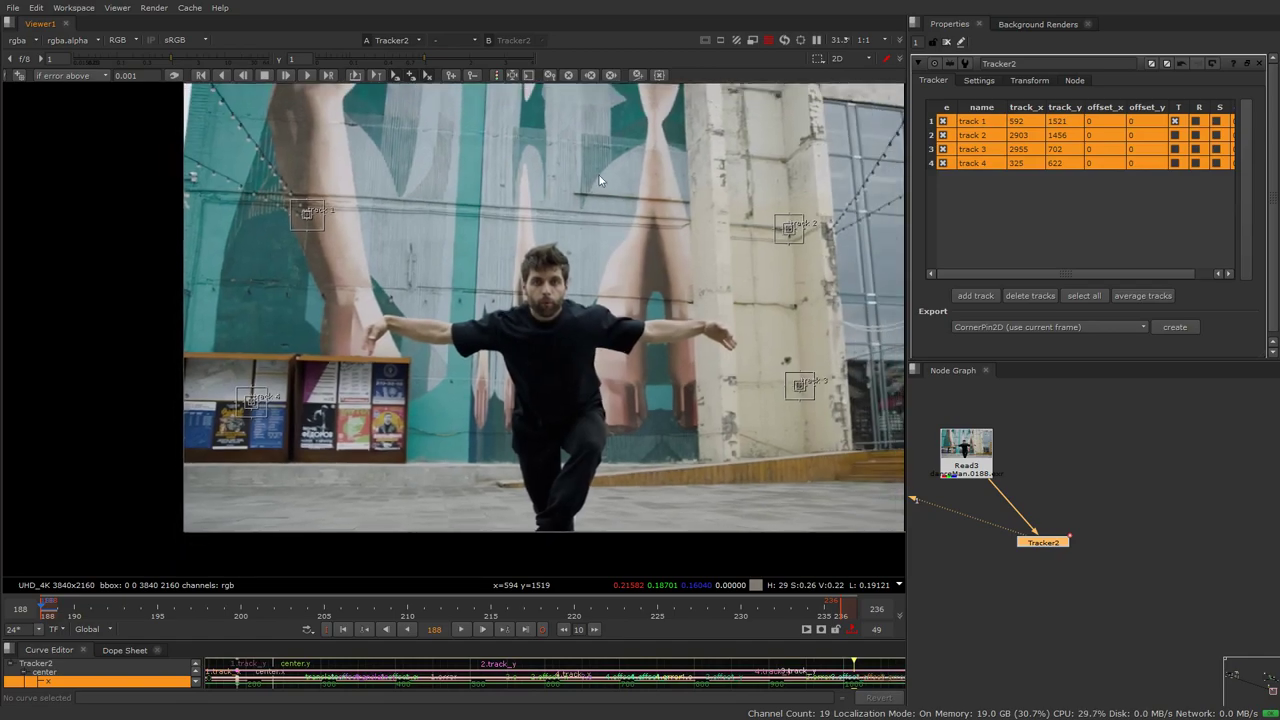
{"action": "left_click", "coordinate": [352, 77]}
{"action": "left_click", "coordinate": [656, 393]}
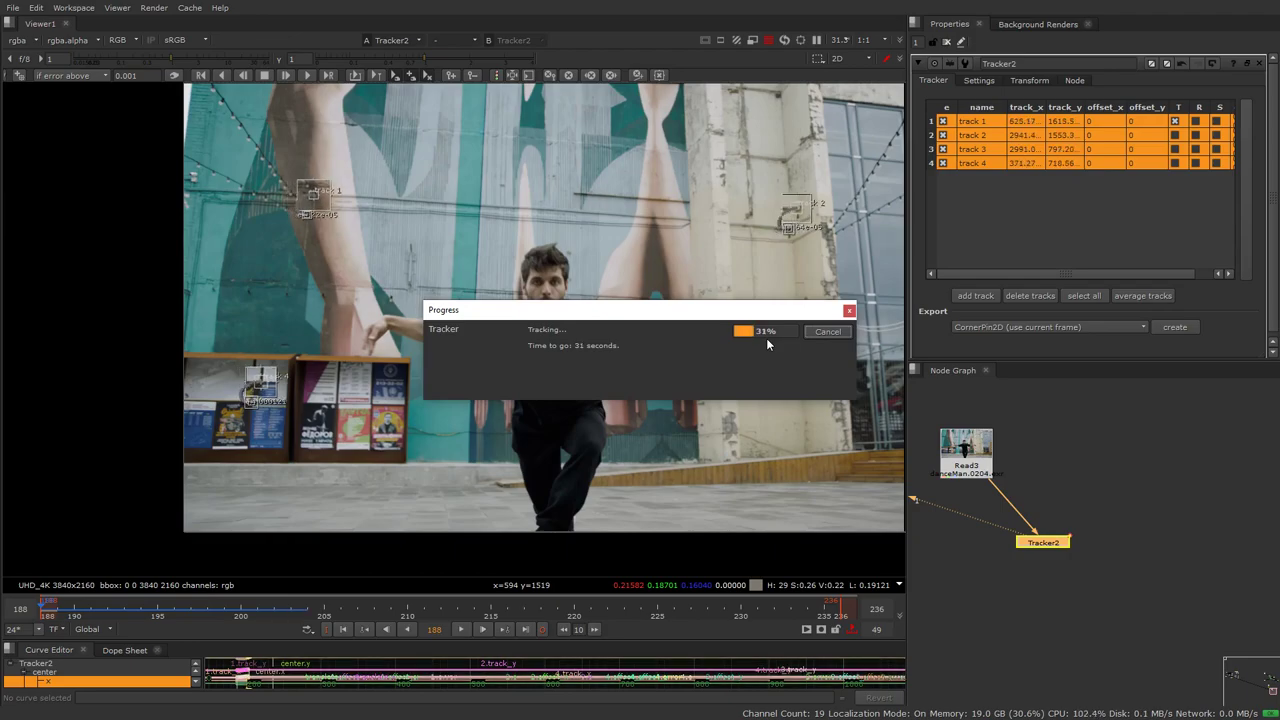
- Examine the four track paths against the footage at frames 235 and 188
{"action": "left_click_drag", "start_coordinate": [605, 310], "coordinate": [558, 274]}
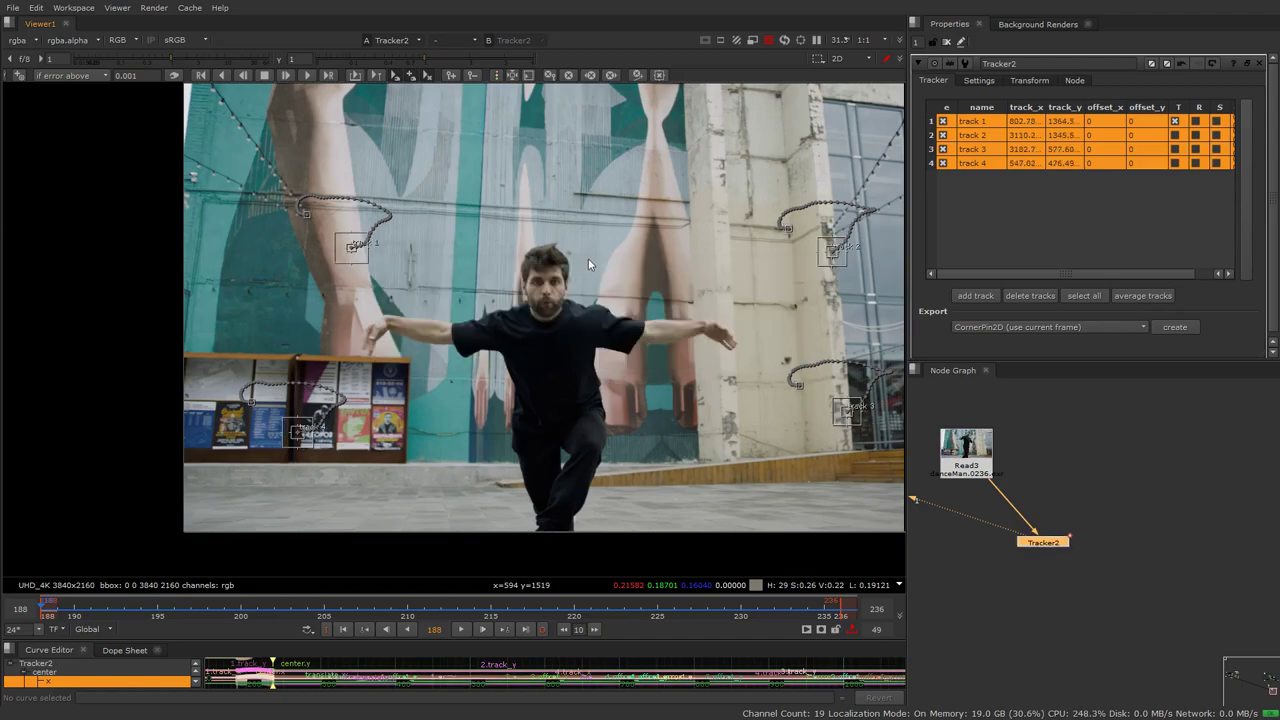
{"action": "scroll", "coordinate": [745, 297], "scroll_direction": "up", "scroll_amount": 10}
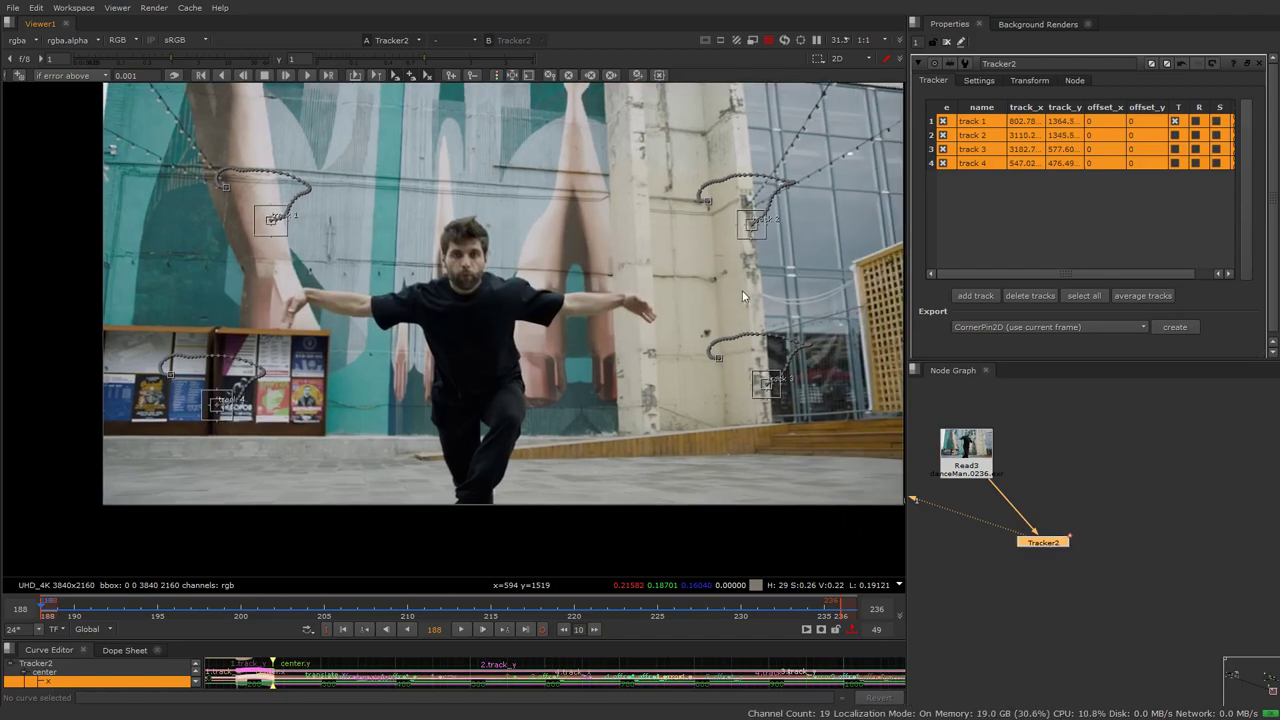
{"action": "scroll", "coordinate": [762, 325], "scroll_direction": "down", "scroll_amount": 8}
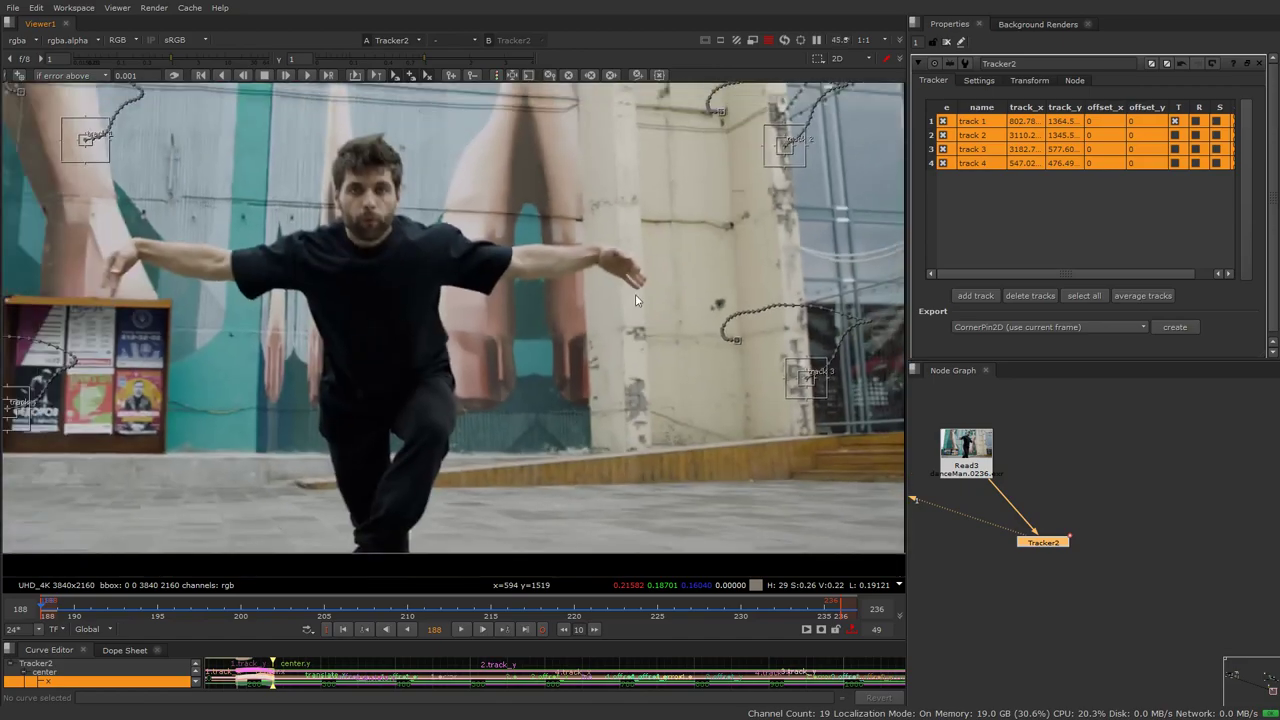
{"action": "scroll", "coordinate": [729, 331], "scroll_direction": "up", "scroll_amount": 2}
{"action": "left_click_drag", "start_coordinate": [777, 350], "coordinate": [673, 321]}
{"action": "left_click_drag", "start_coordinate": [1076, 511], "coordinate": [1008, 568]}
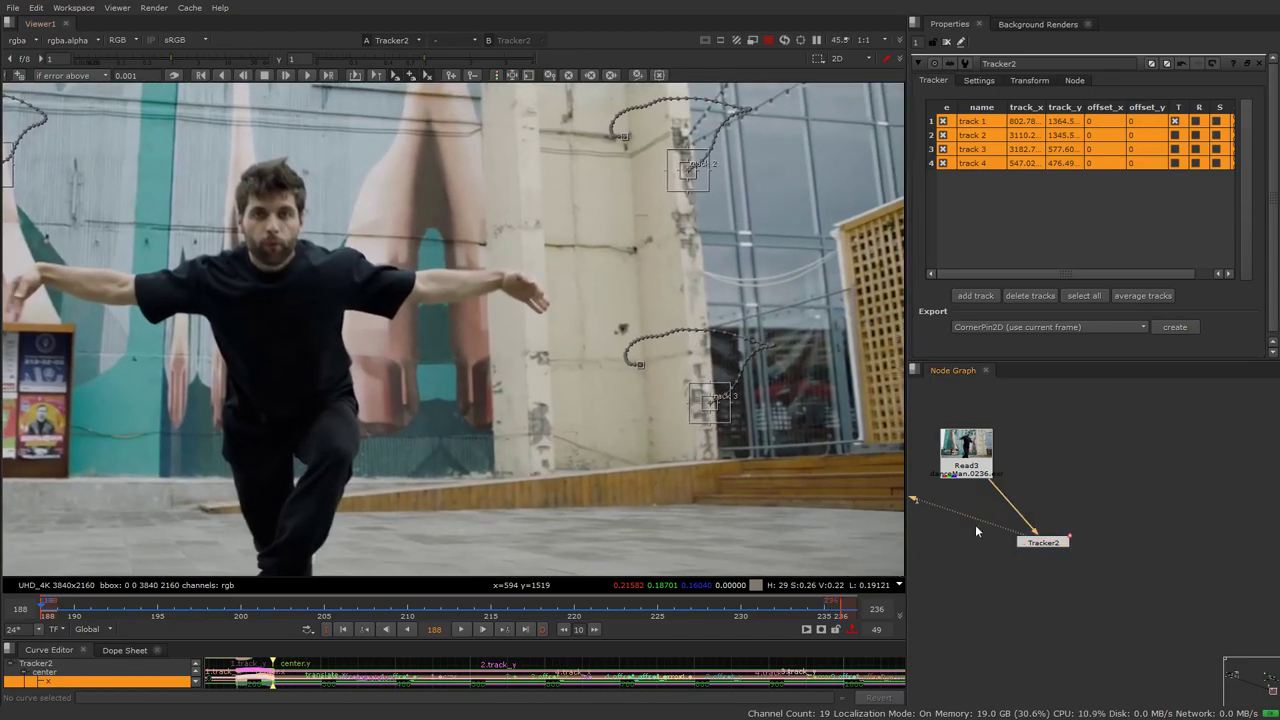
{"action": "left_click", "coordinate": [822, 609]}
{"action": "left_click_drag", "start_coordinate": [592, 278], "coordinate": [768, 410]}
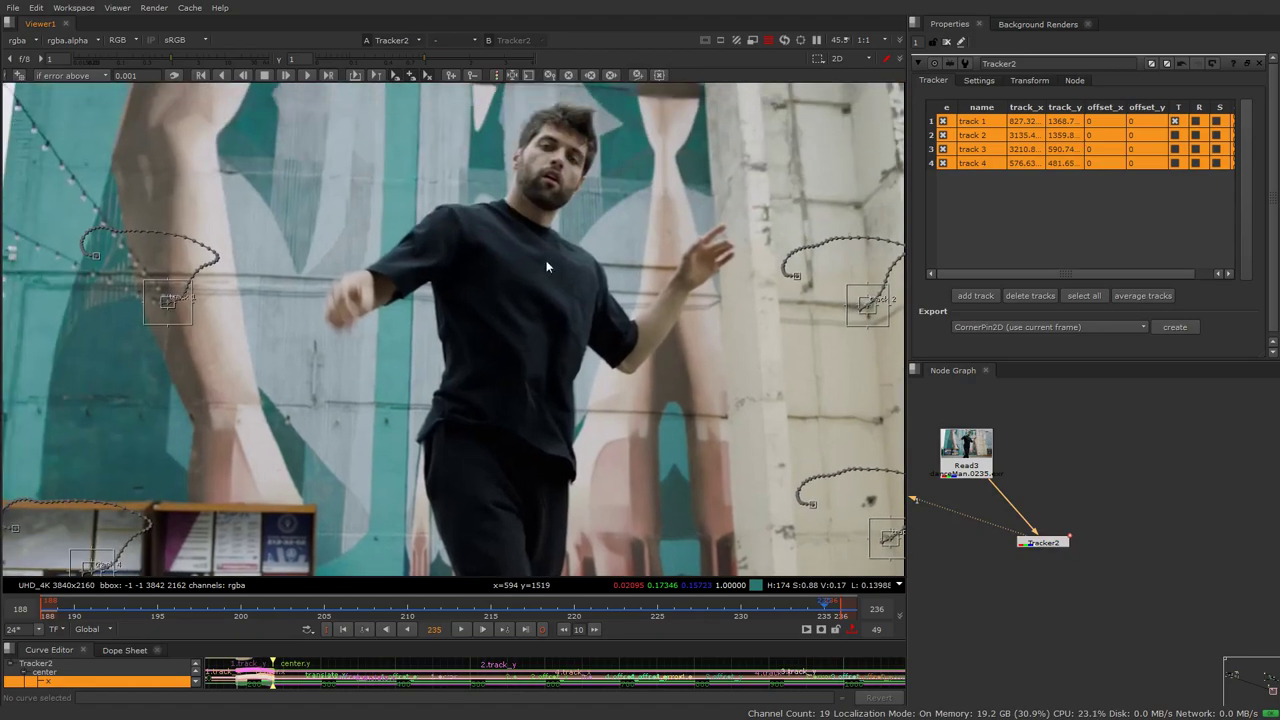
{"action": "left_click_drag", "start_coordinate": [389, 384], "coordinate": [481, 319]}
{"action": "left_click", "coordinate": [60, 608]}
{"action": "left_click_drag", "start_coordinate": [61, 610], "coordinate": [41, 609]}
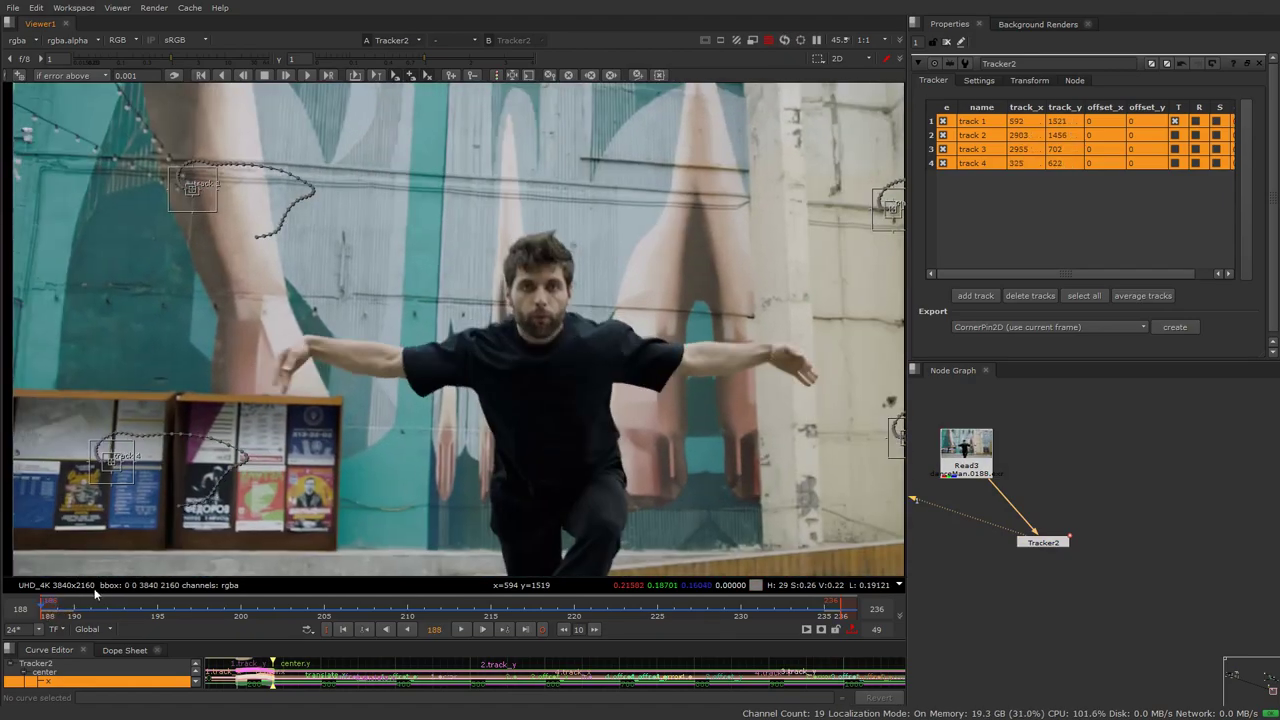
{"action": "left_click_drag", "start_coordinate": [496, 334], "coordinate": [518, 380]}
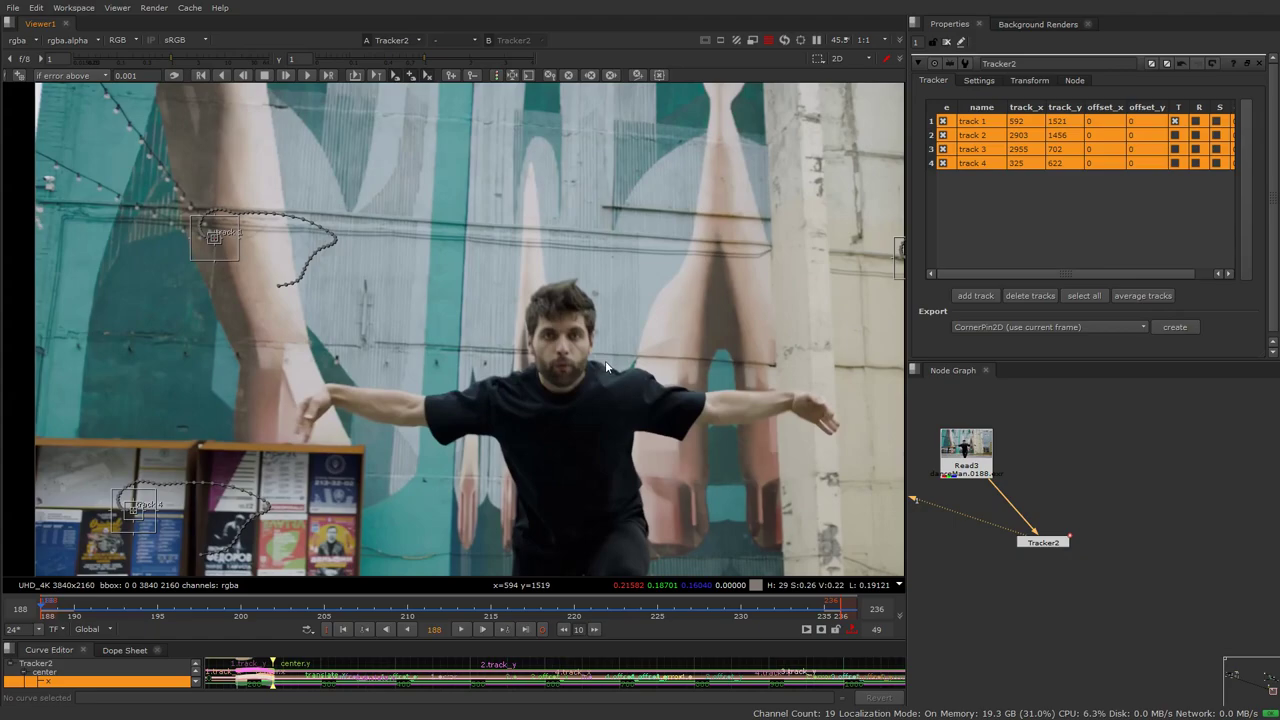
{"action": "left_click", "coordinate": [1053, 521]}
- Add a fifth track on the cable end at the pillar edge, at about 2427, 1582.5, and shrink its pattern box
{"action": "scroll", "coordinate": [640, 252], "scroll_direction": "up", "scroll_amount": 5}
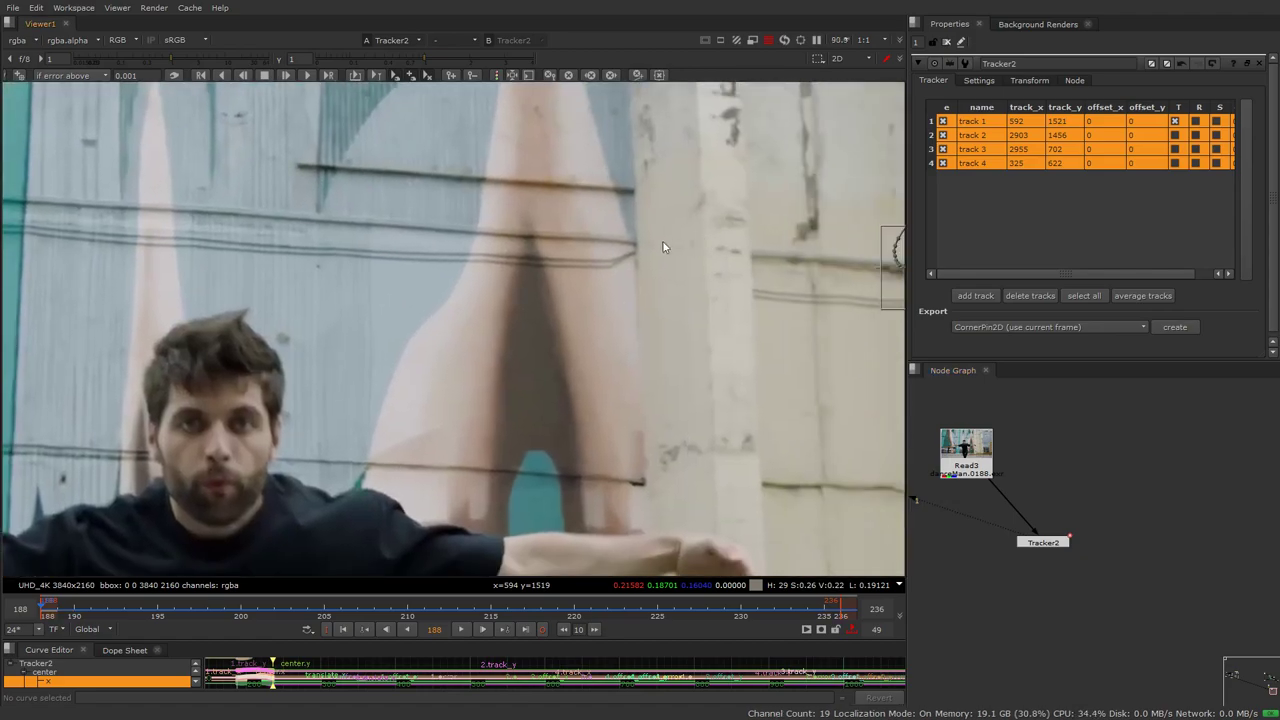
{"action": "scroll", "coordinate": [653, 249], "scroll_direction": "down", "scroll_amount": 3}
{"action": "left_click_drag", "start_coordinate": [661, 282], "coordinate": [760, 84]}
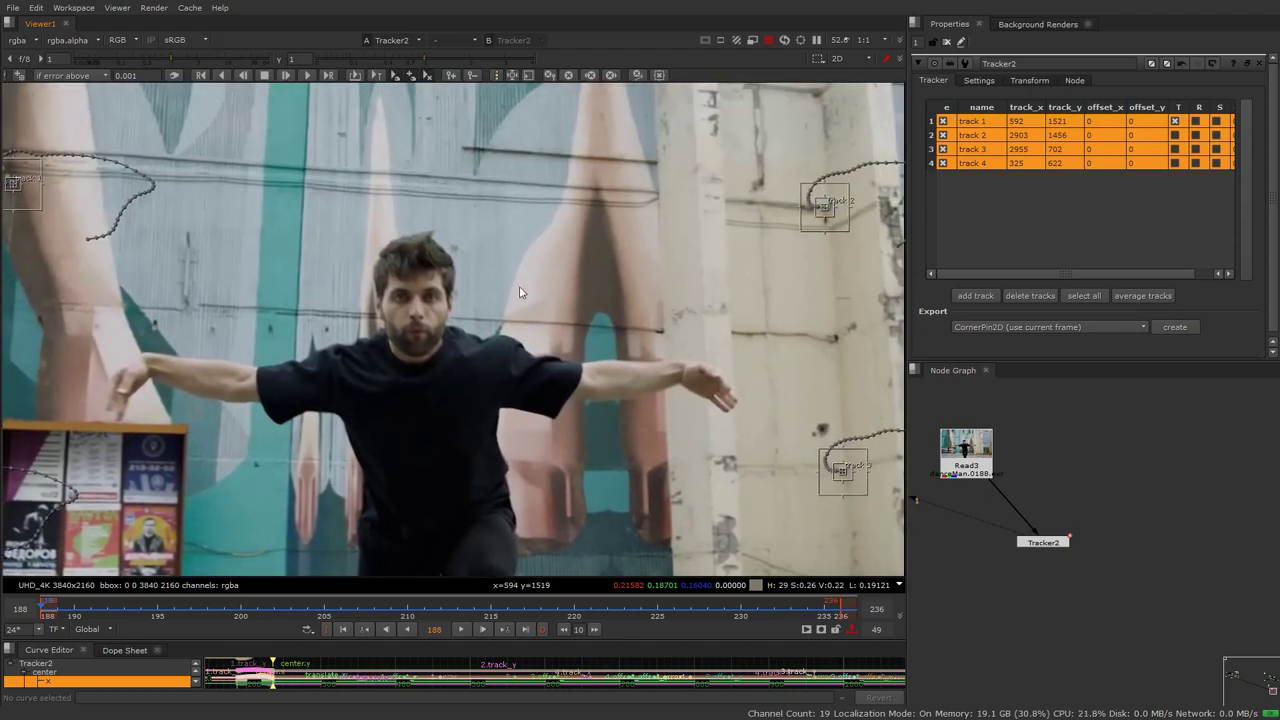
{"action": "scroll", "coordinate": [668, 184], "scroll_direction": "up", "scroll_amount": 10}
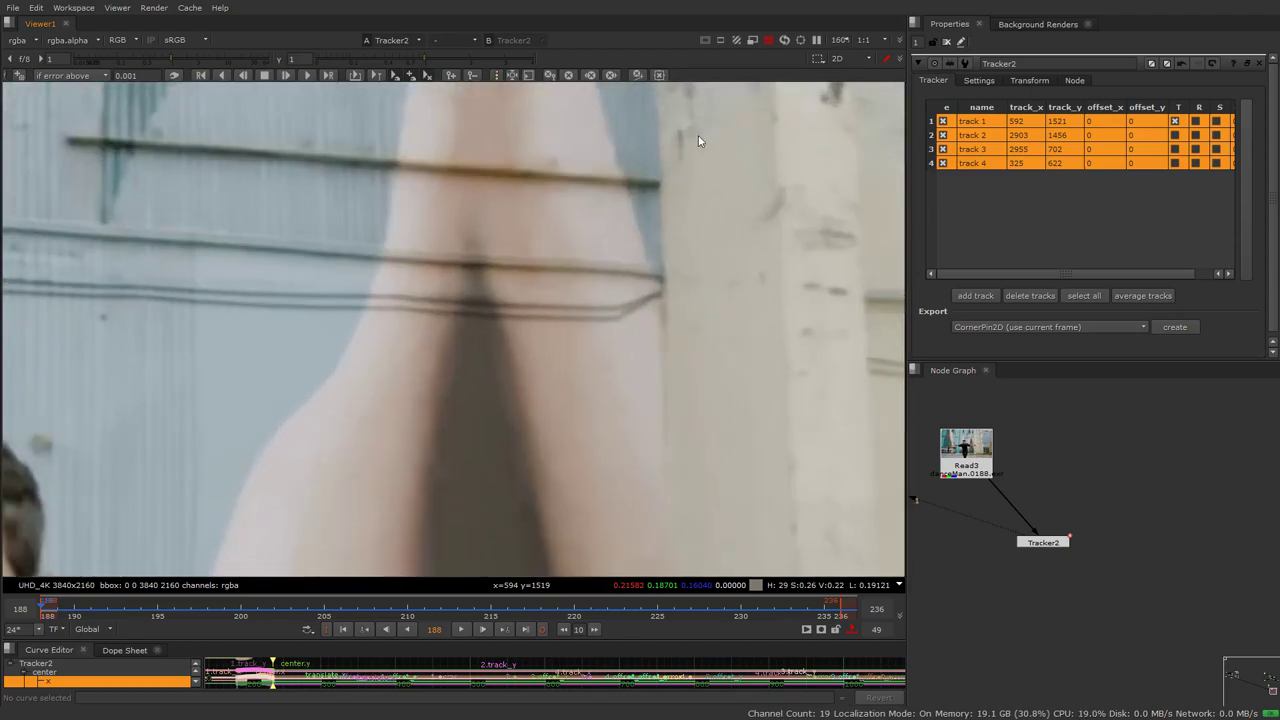
{"action": "left_click", "coordinate": [660, 184], "text": "ctrl+alt"}
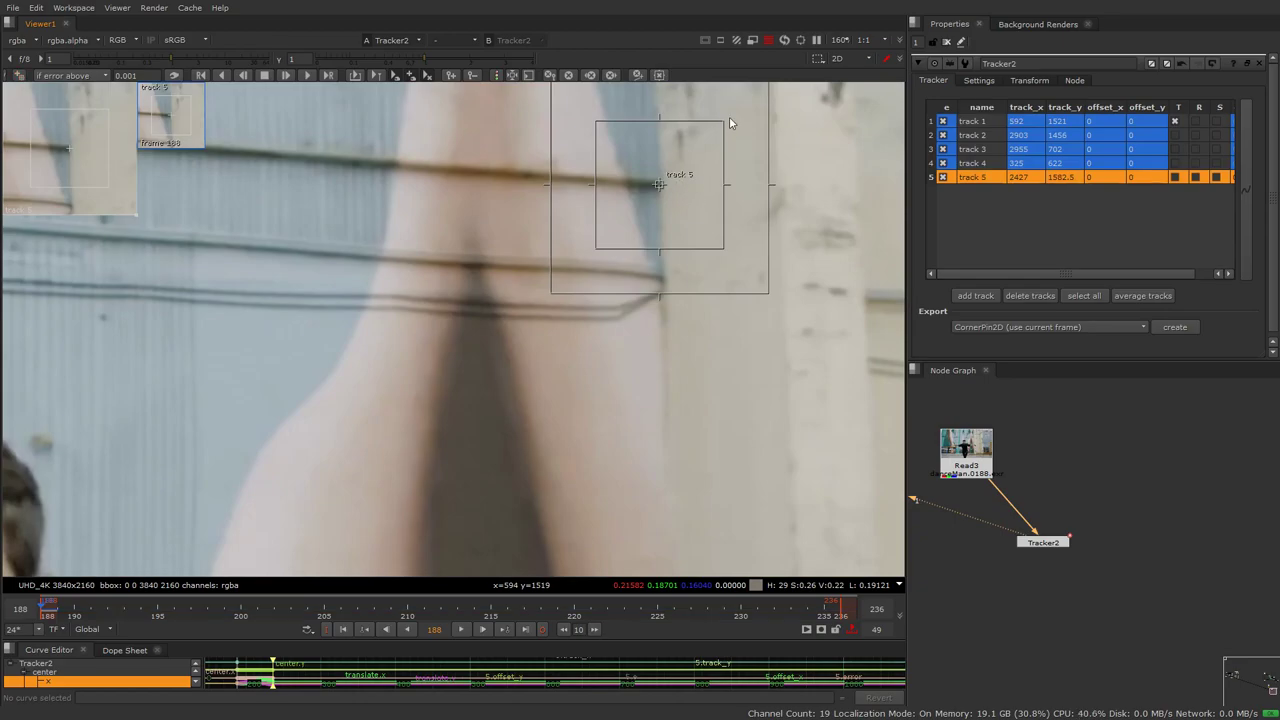
{"action": "left_click_drag", "start_coordinate": [725, 119], "coordinate": [687, 155]}
- Turn off re-tracking when a keyframe is moved or created in the tracker's keyframe tracking settings
{"action": "left_click", "coordinate": [977, 81]}
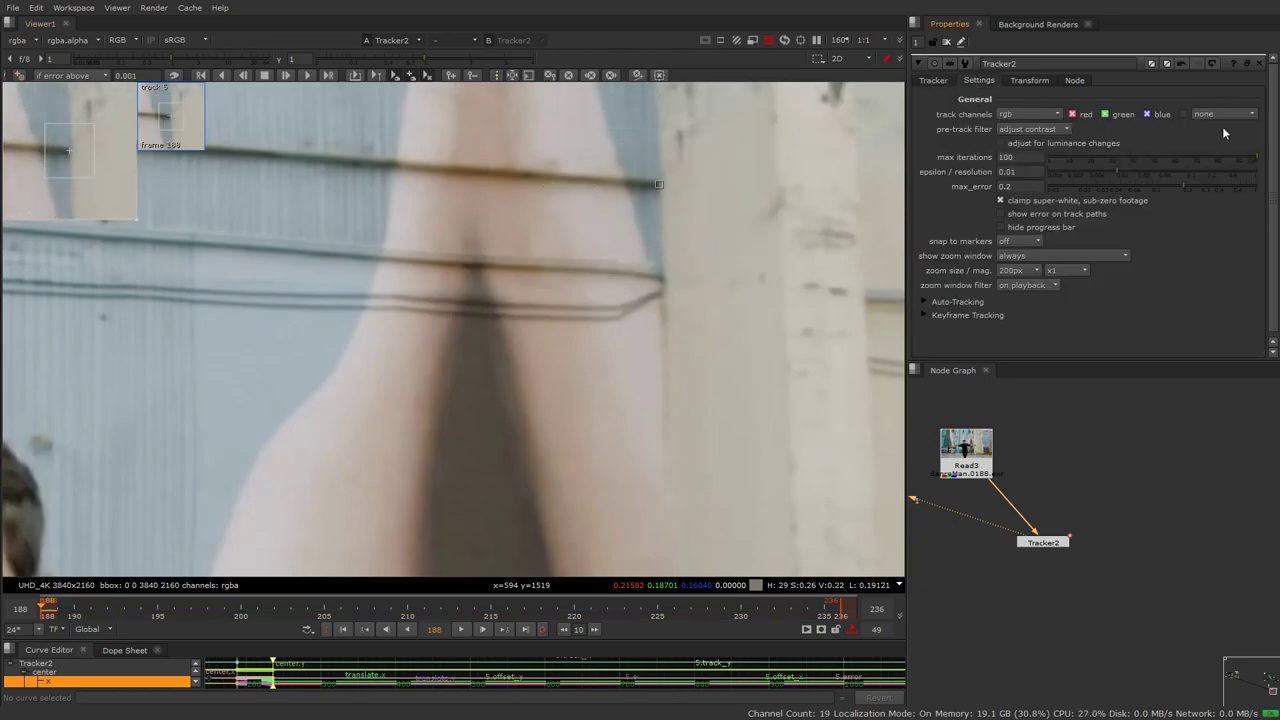
{"action": "left_click", "coordinate": [971, 310]}
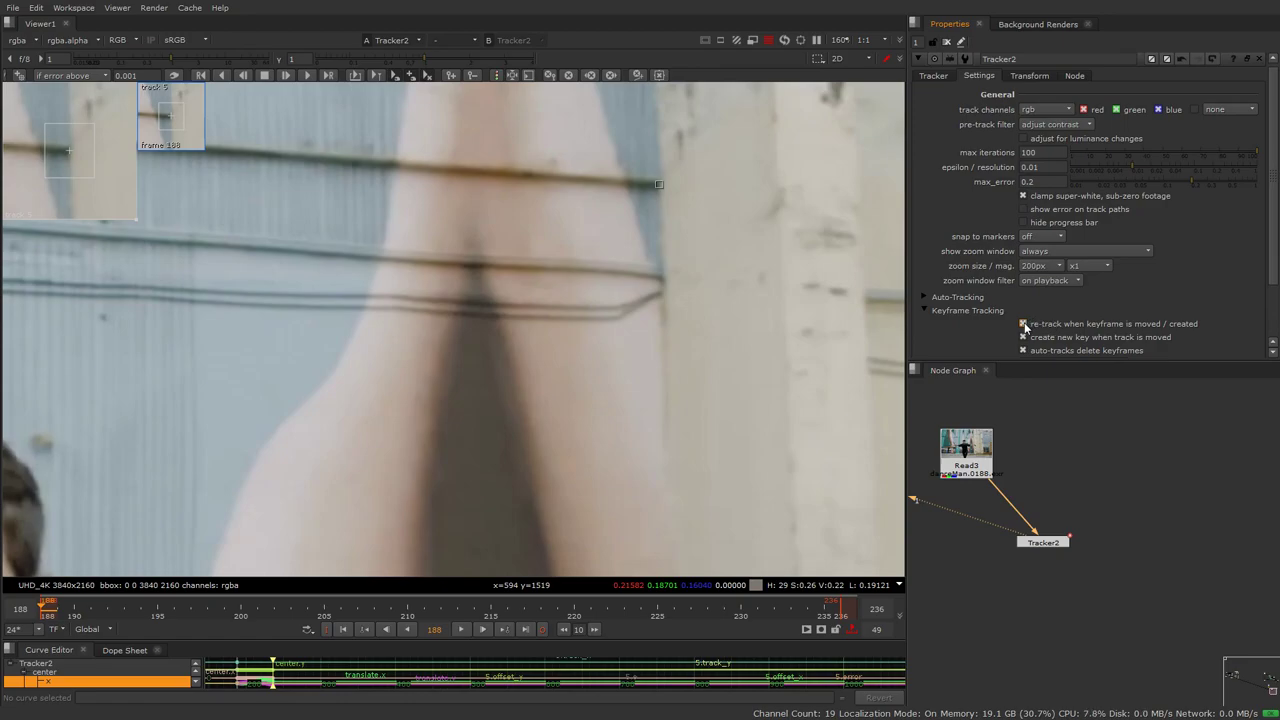
{"action": "scroll", "coordinate": [1268, 246], "scroll_direction": "down", "scroll_amount": 3}
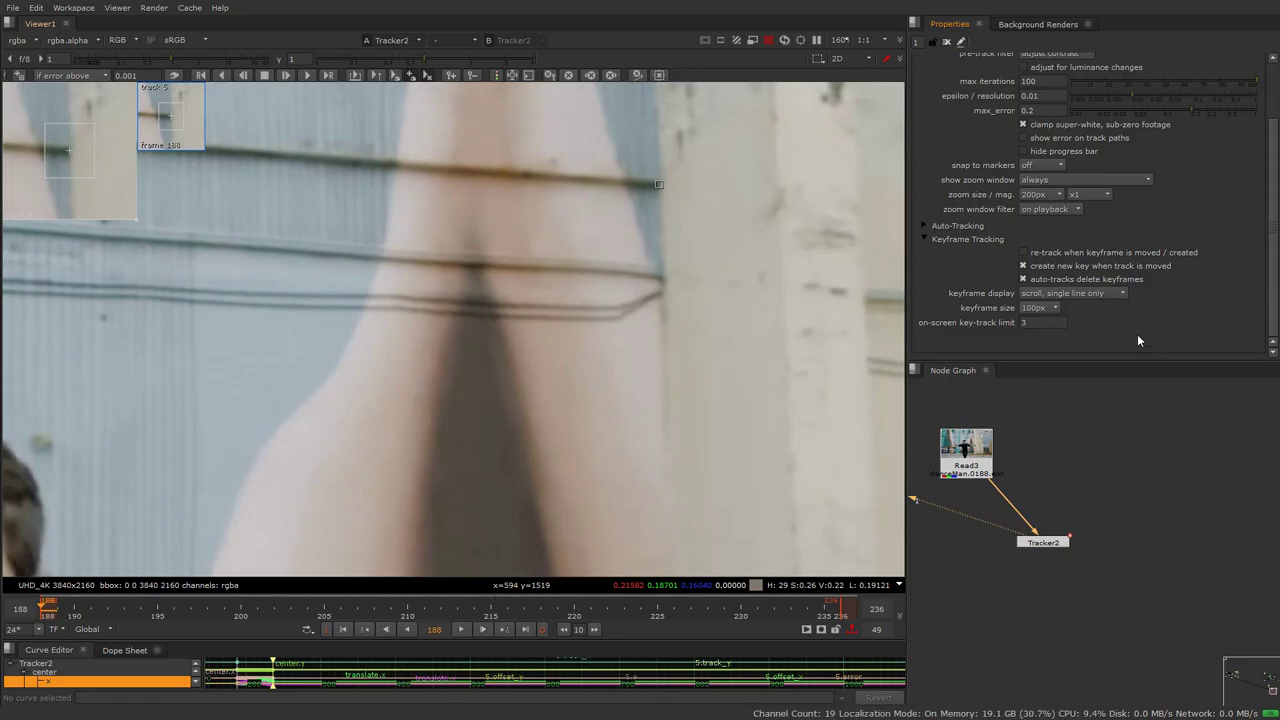
{"action": "left_click", "coordinate": [1071, 297]}
{"action": "left_click", "coordinate": [1054, 294]}
{"action": "left_click_drag", "start_coordinate": [664, 154], "coordinate": [688, 218]}
{"action": "scroll", "coordinate": [1258, 168], "scroll_direction": "up", "scroll_amount": 3}
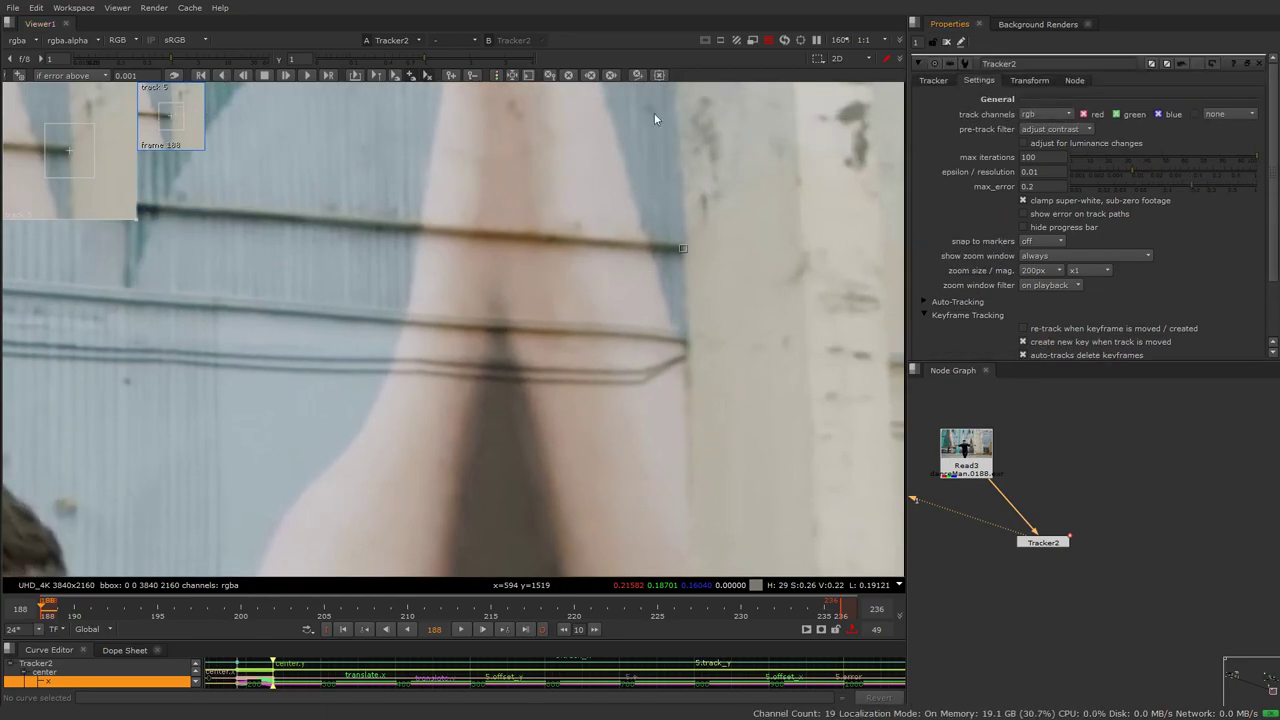
{"action": "left_click", "coordinate": [935, 80]}
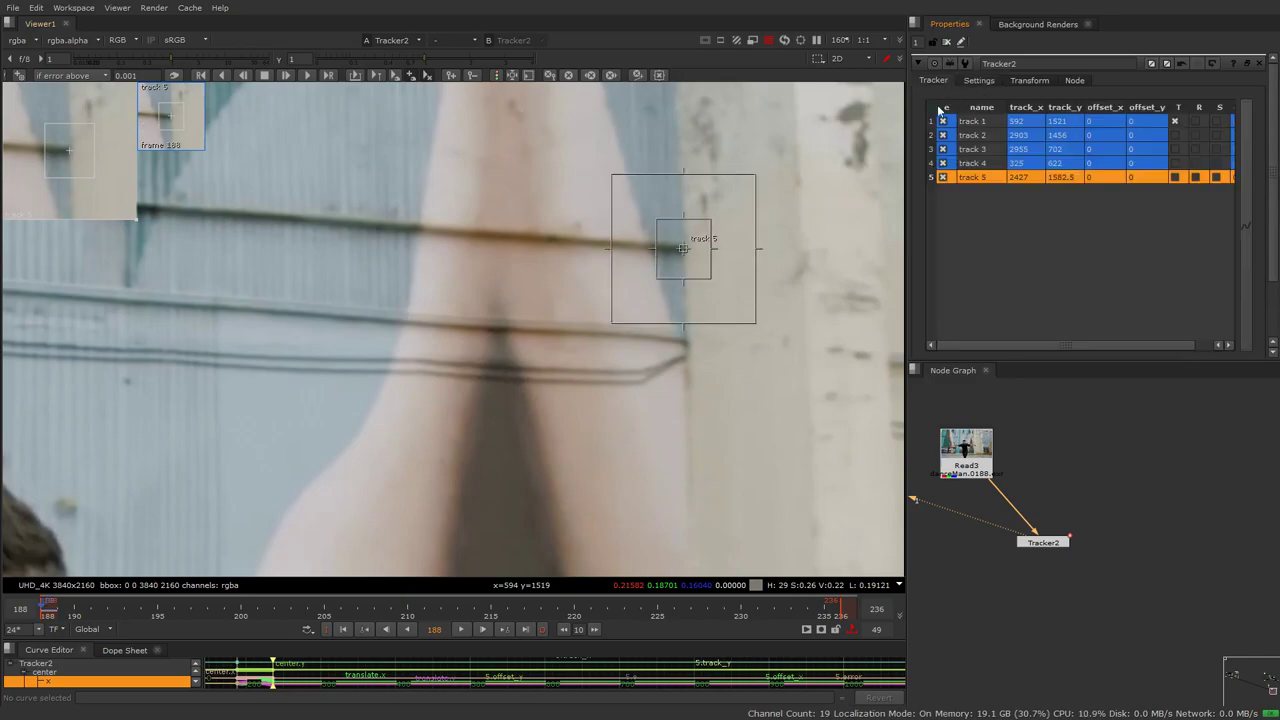
- Add a track 5 keyframe at frame 236 on the lower cable end at the pillar edge, at about 2645.5, 977
{"action": "scroll", "coordinate": [704, 265], "scroll_direction": "up", "scroll_amount": 2}
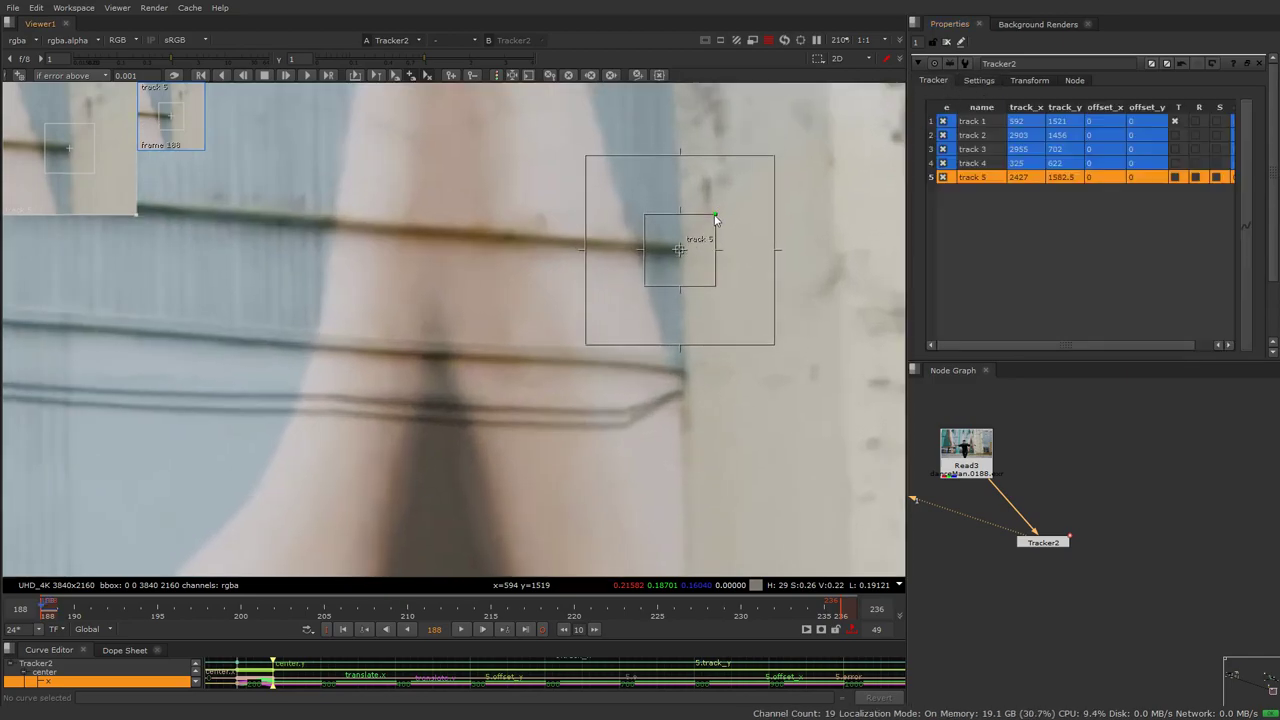
{"action": "left_click", "coordinate": [840, 605]}
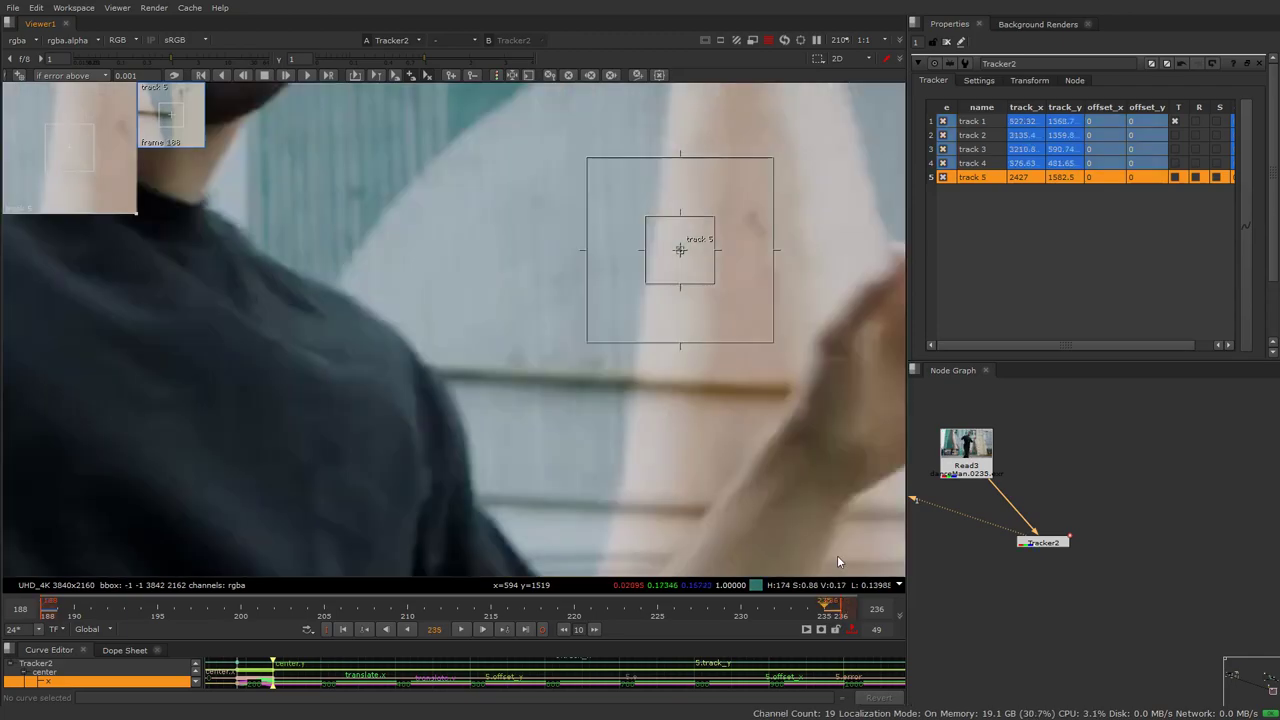
{"action": "scroll", "coordinate": [762, 311], "scroll_direction": "down", "scroll_amount": 8}
{"action": "left_click_drag", "start_coordinate": [762, 311], "coordinate": [675, 382]}
{"action": "scroll", "coordinate": [617, 338], "scroll_direction": "up", "scroll_amount": 2}
{"action": "scroll", "coordinate": [654, 384], "scroll_direction": "up", "scroll_amount": 3}
{"action": "scroll", "coordinate": [745, 388], "scroll_direction": "down", "scroll_amount": 6}
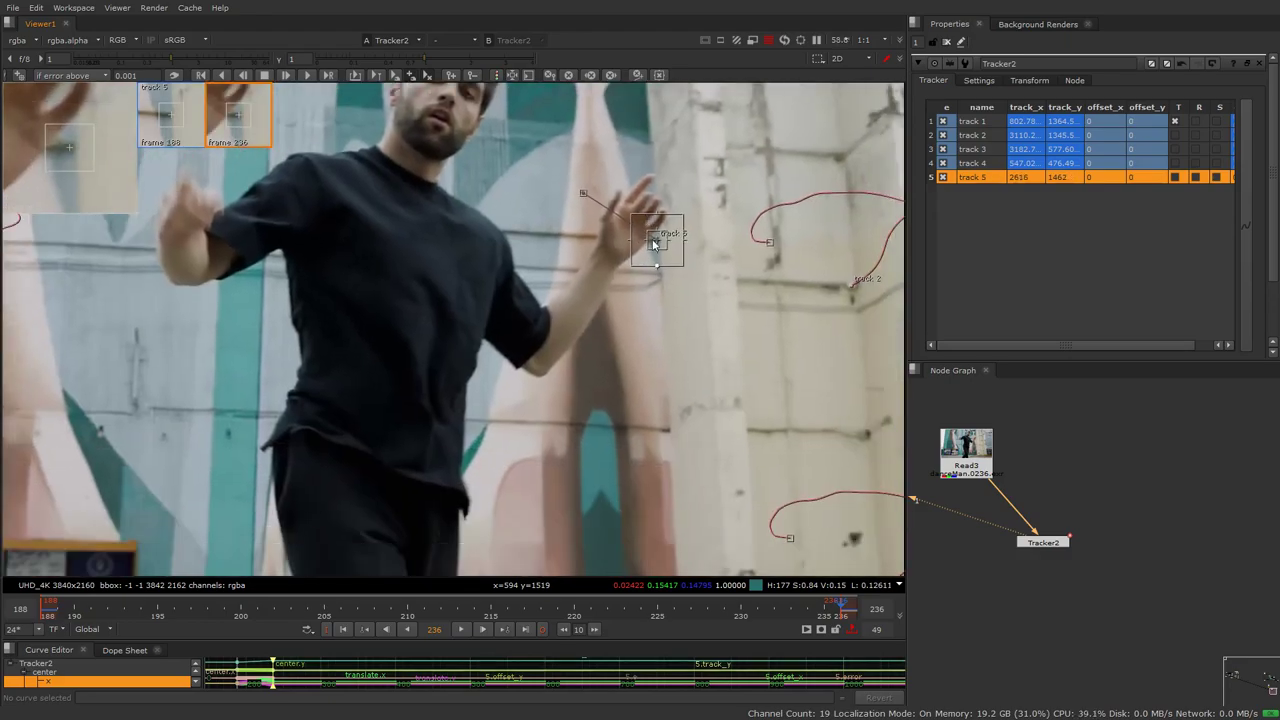
{"action": "scroll", "coordinate": [655, 235], "scroll_direction": "up", "scroll_amount": 2}
{"action": "left_click_drag", "start_coordinate": [655, 190], "coordinate": [669, 382]}
{"action": "scroll", "coordinate": [666, 370], "scroll_direction": "up", "scroll_amount": 3}
- Move track 5's frame 188 keyframe onto the same lower cable end, at about 2440.5, 1099
{"action": "left_click", "coordinate": [184, 119]}
{"action": "scroll", "coordinate": [488, 221], "scroll_direction": "down", "scroll_amount": 4}
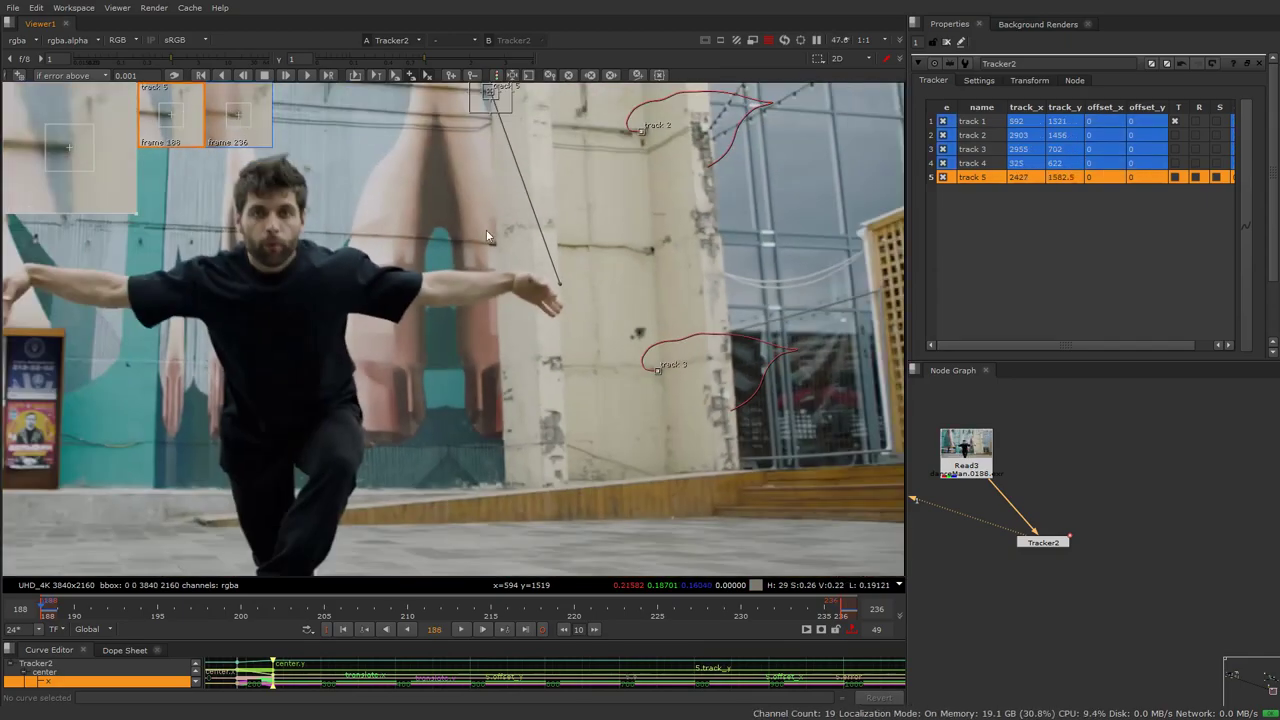
{"action": "scroll", "coordinate": [525, 209], "scroll_direction": "up", "scroll_amount": 2}
{"action": "left_click_drag", "start_coordinate": [527, 209], "coordinate": [514, 383]}
{"action": "scroll", "coordinate": [519, 386], "scroll_direction": "up", "scroll_amount": 4}
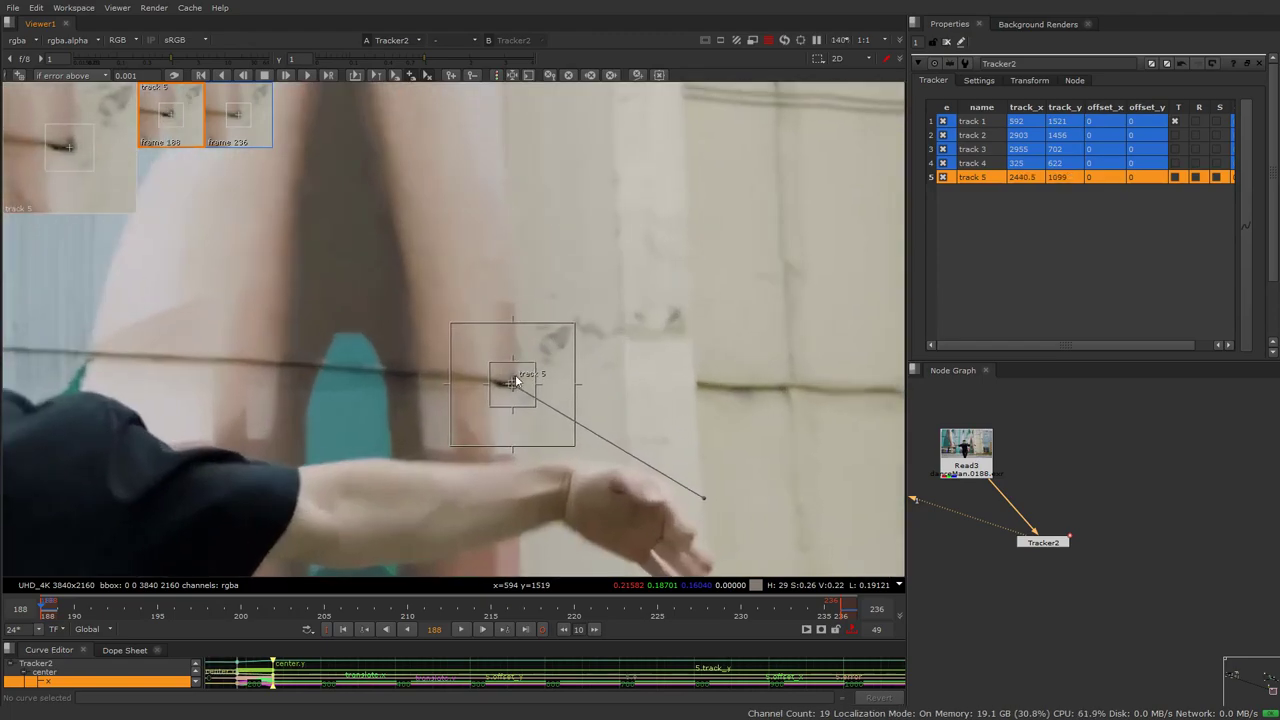
- Compare track 5's keyframes at frames 188 and 236 and nudge the frame 236 one to about 2644.5, 975.87
{"action": "left_click", "coordinate": [220, 128]}
{"action": "left_click", "coordinate": [195, 127]}
{"action": "left_click", "coordinate": [217, 128]}
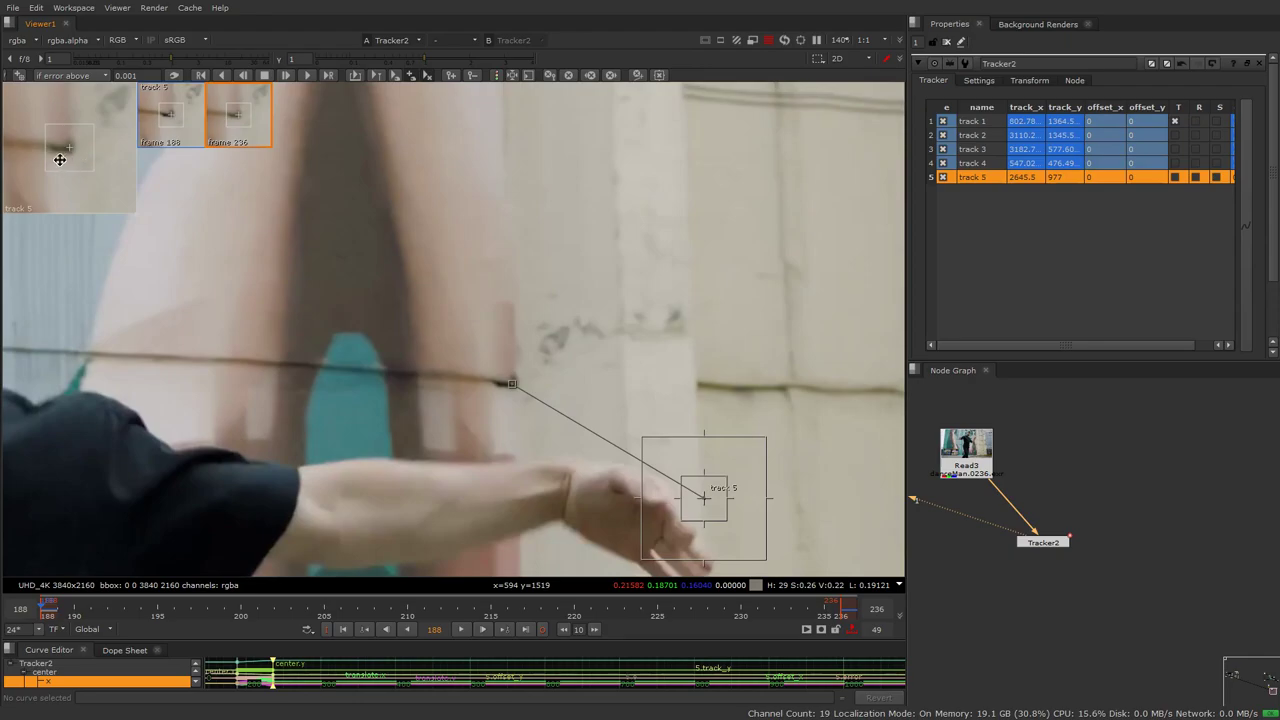
{"action": "left_click", "coordinate": [186, 124]}
{"action": "left_click", "coordinate": [229, 124]}
{"action": "left_click", "coordinate": [197, 123]}
{"action": "left_click", "coordinate": [240, 124]}
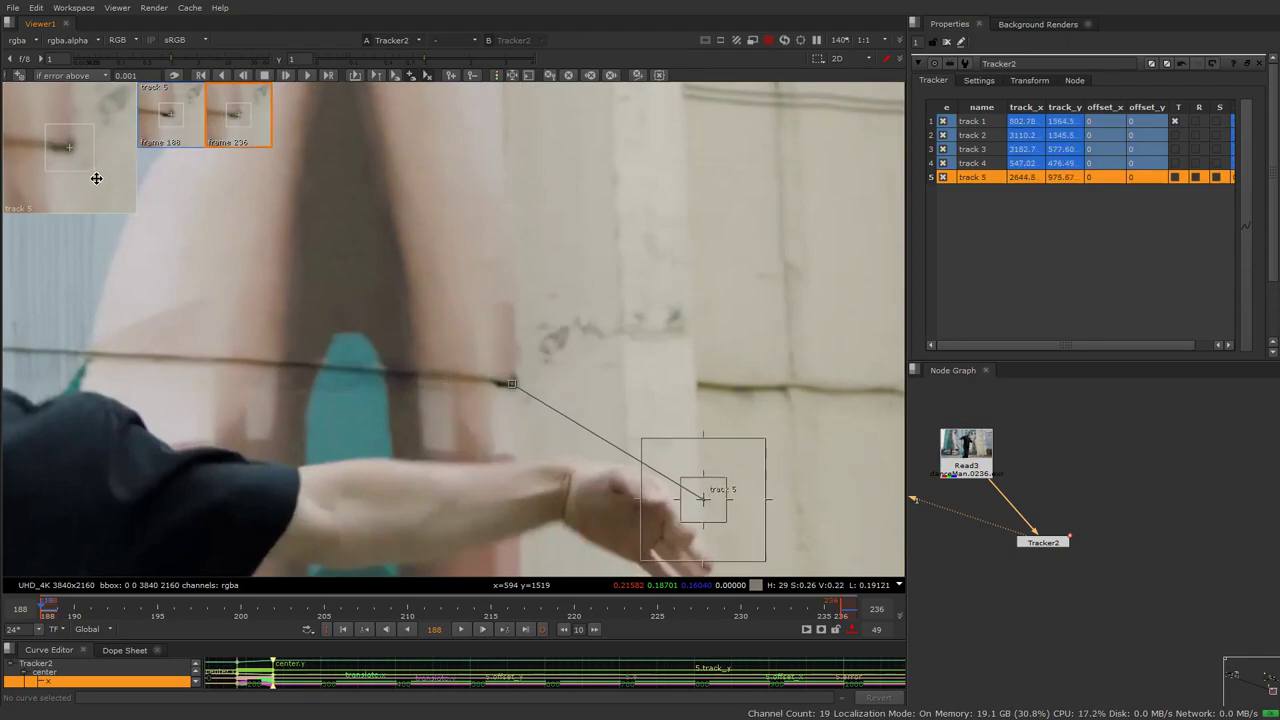
{"action": "left_click", "coordinate": [192, 141]}
{"action": "left_click", "coordinate": [183, 122]}
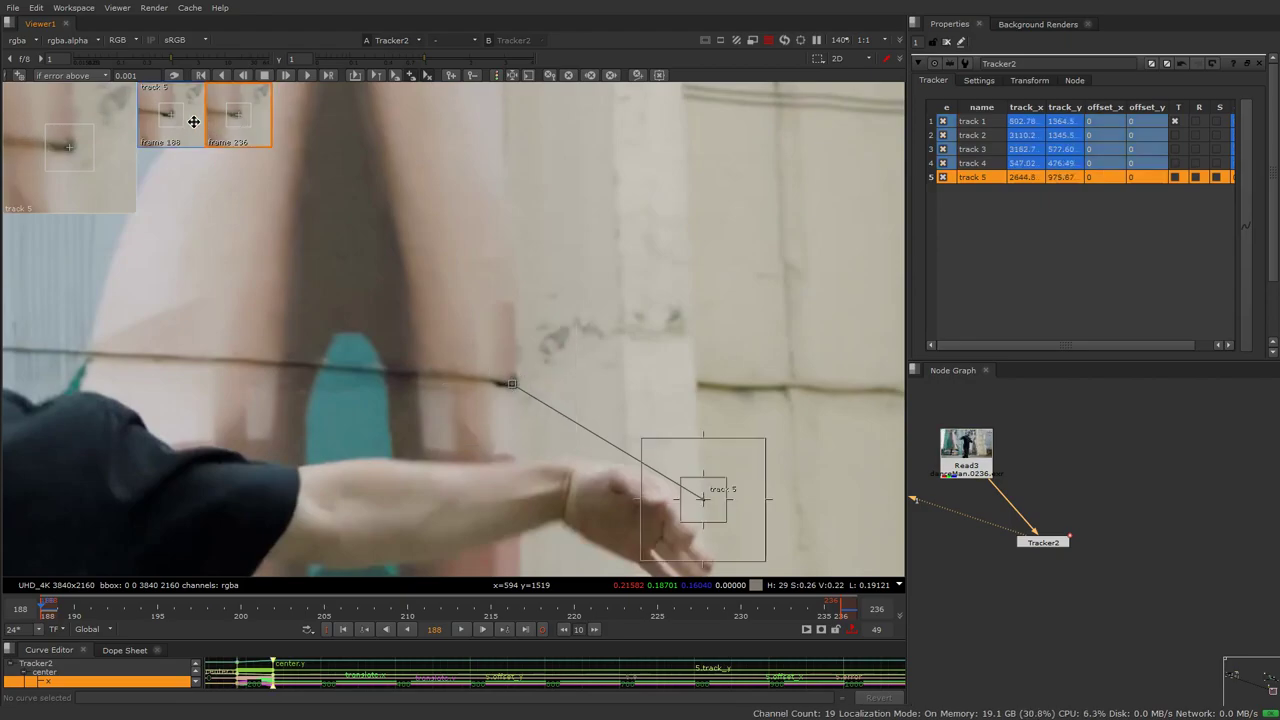
{"action": "left_click", "coordinate": [181, 123]}
- Add a track 5 keyframe at frame 213 on the cable end, at about 2666, 1211.5, and compare it with the other keyframes
{"action": "left_click", "coordinate": [461, 602]}
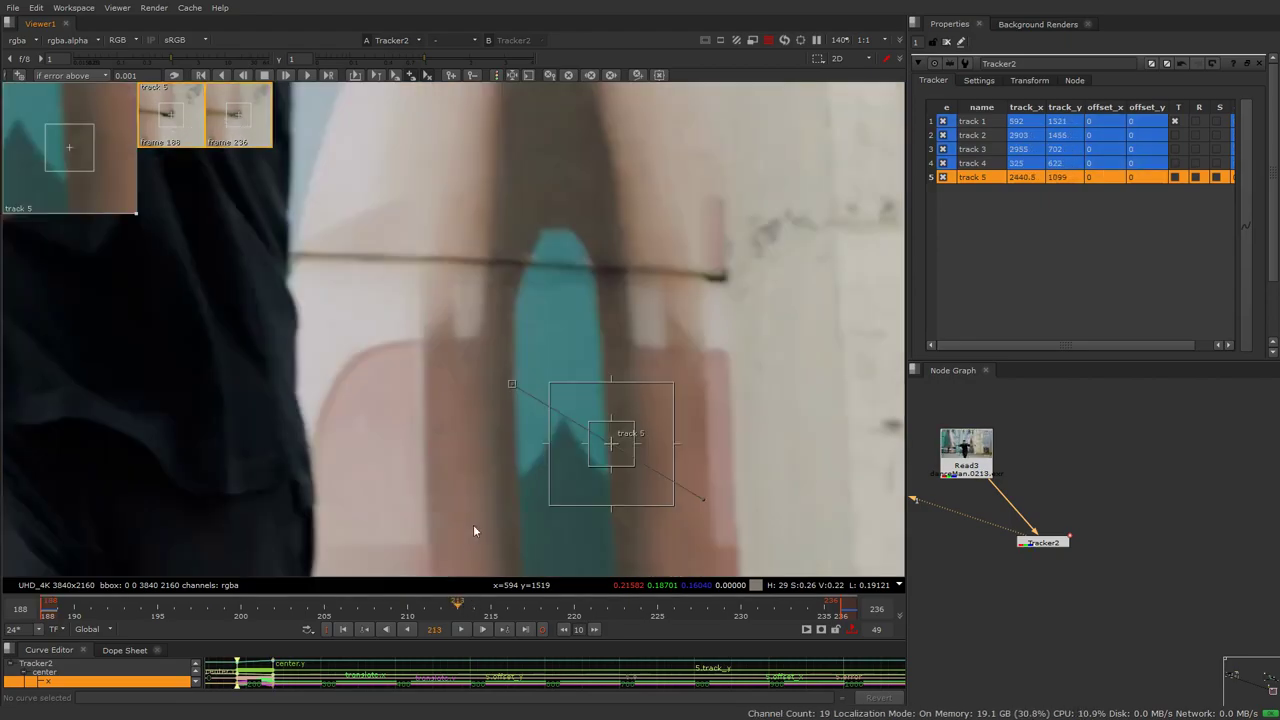
{"action": "scroll", "coordinate": [640, 308], "scroll_direction": "down", "scroll_amount": 3}
{"action": "left_click_drag", "start_coordinate": [648, 334], "coordinate": [620, 322]}
{"action": "scroll", "coordinate": [620, 350], "scroll_direction": "up", "scroll_amount": 2}
{"action": "left_click_drag", "start_coordinate": [584, 403], "coordinate": [690, 255]}
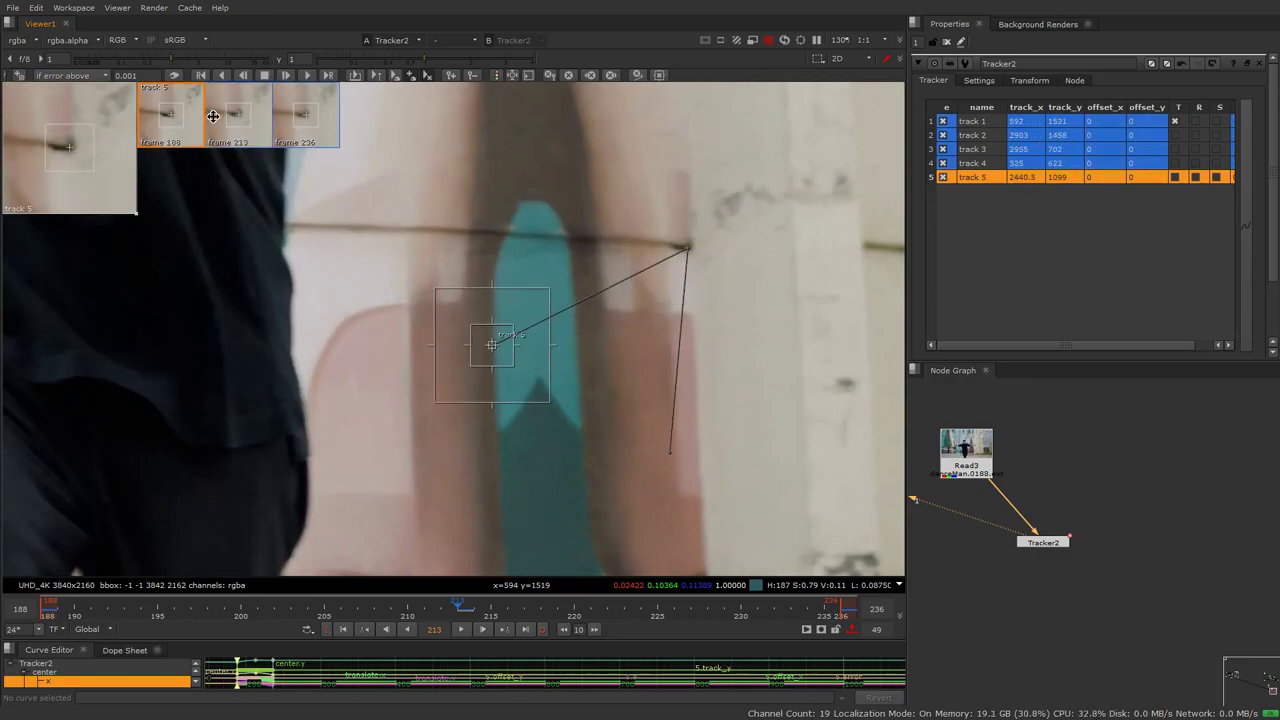
{"action": "left_click", "coordinate": [280, 118]}
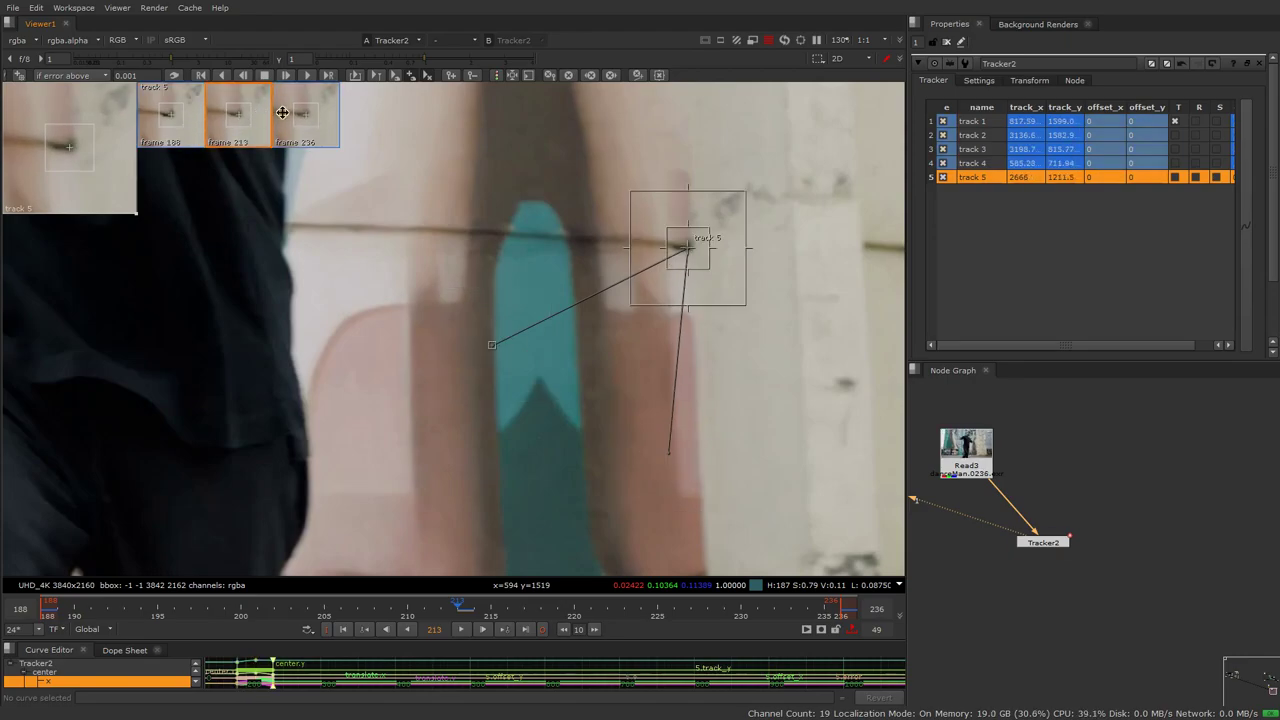
{"action": "left_click", "coordinate": [266, 117]}
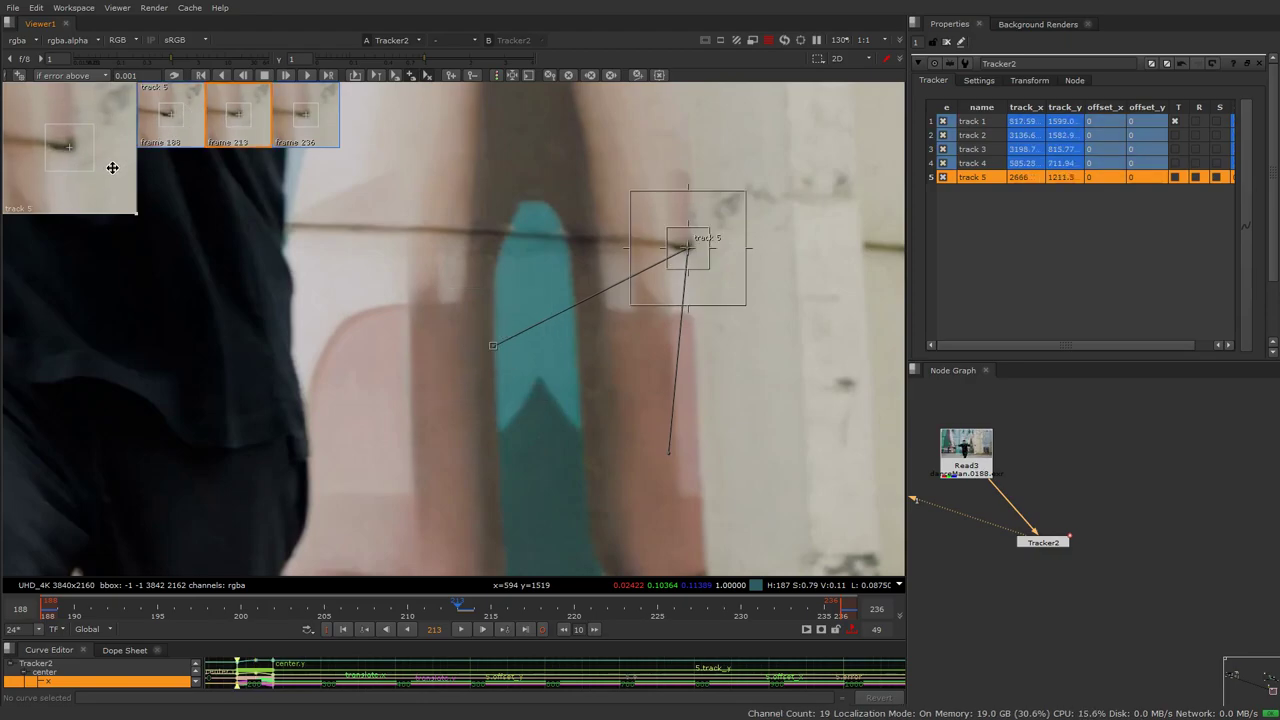
{"action": "left_click", "coordinate": [194, 124]}
- Track track 5 between all its keyframes and show the error on its path
{"action": "left_click", "coordinate": [356, 76]}
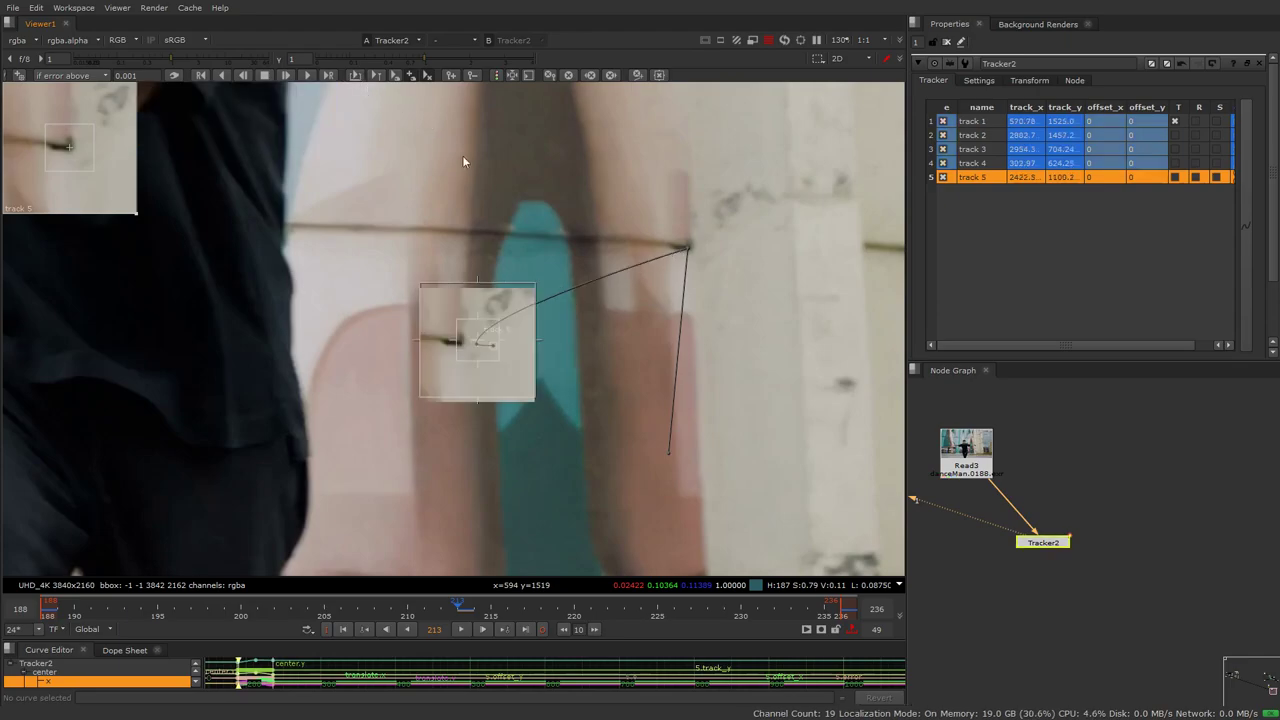
{"action": "left_click", "coordinate": [532, 75]}
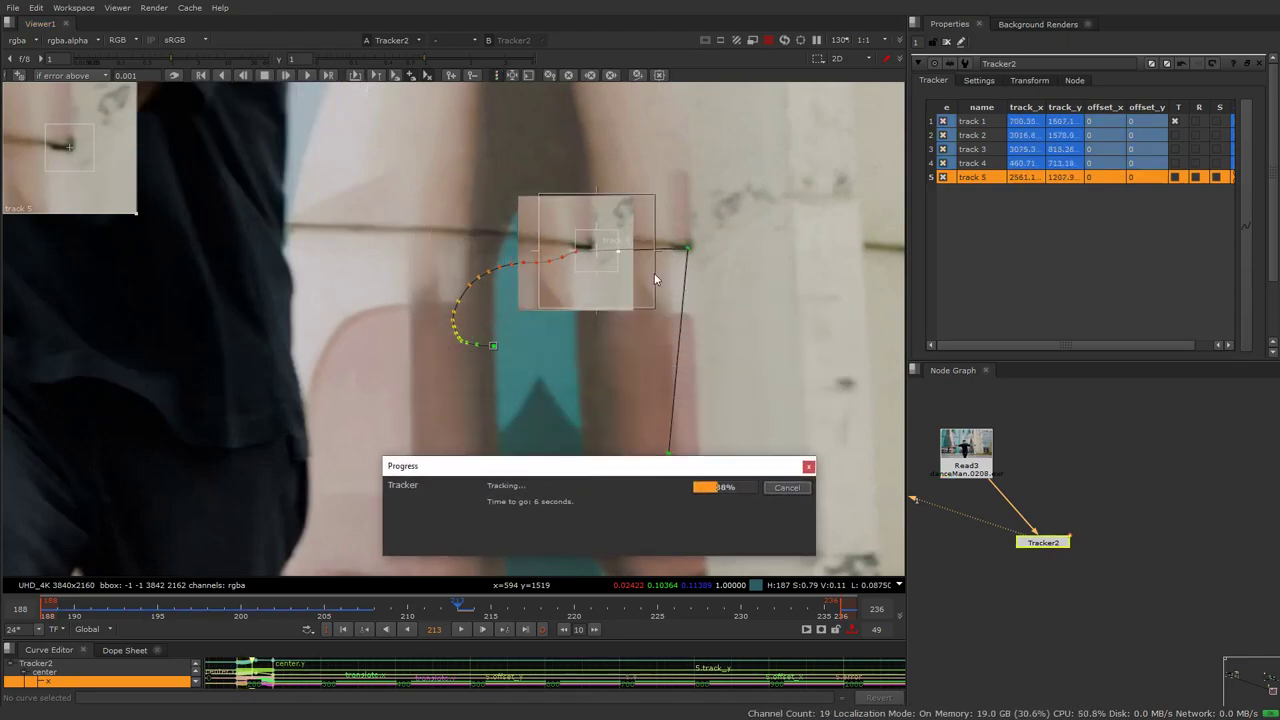
{"action": "left_click_drag", "start_coordinate": [663, 462], "coordinate": [482, 199]}
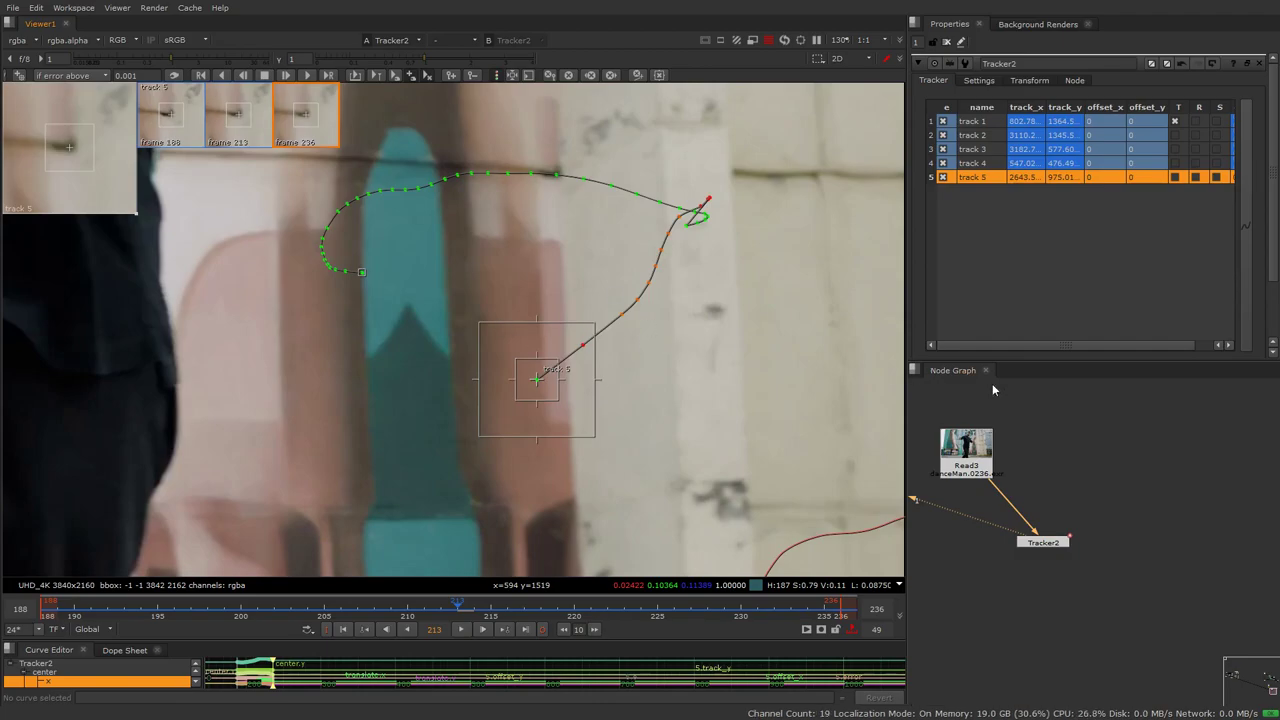
- Delete track 5 from Tracker2 and select track 4
{"action": "scroll", "coordinate": [1236, 270], "scroll_direction": "down", "scroll_amount": 2}
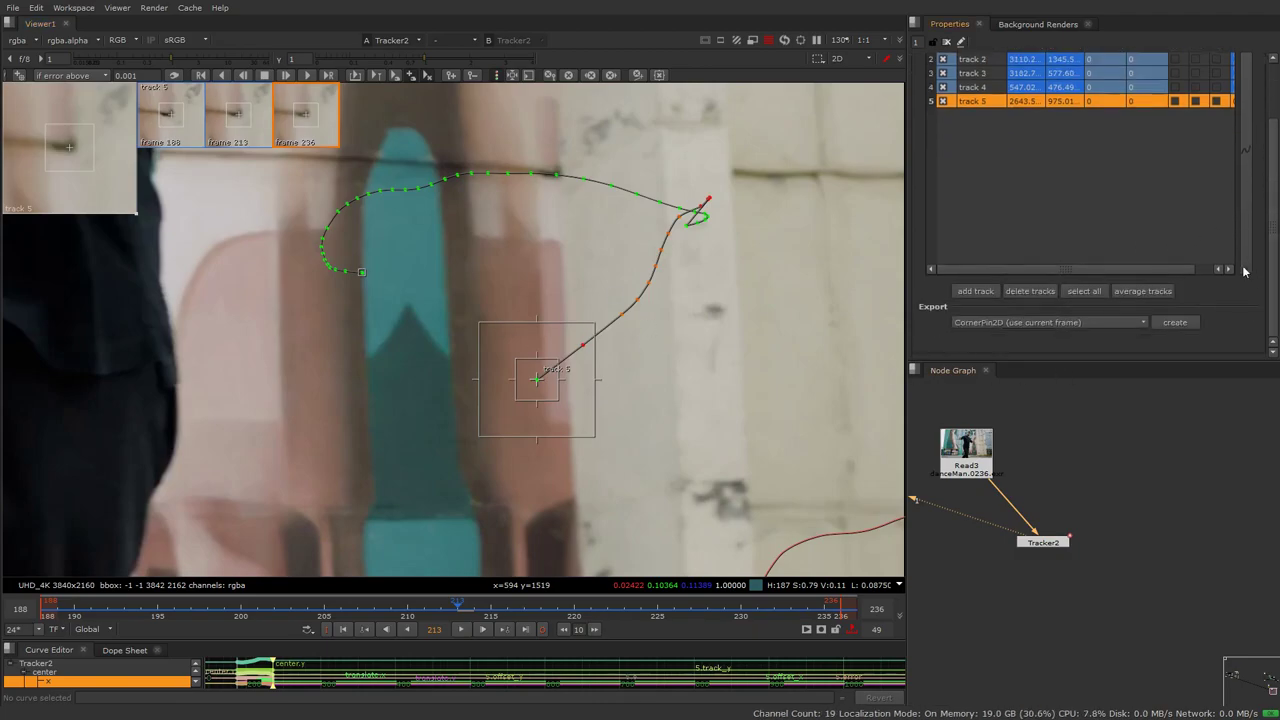
{"action": "left_click", "coordinate": [1040, 290]}
{"action": "left_click", "coordinate": [1058, 88]}
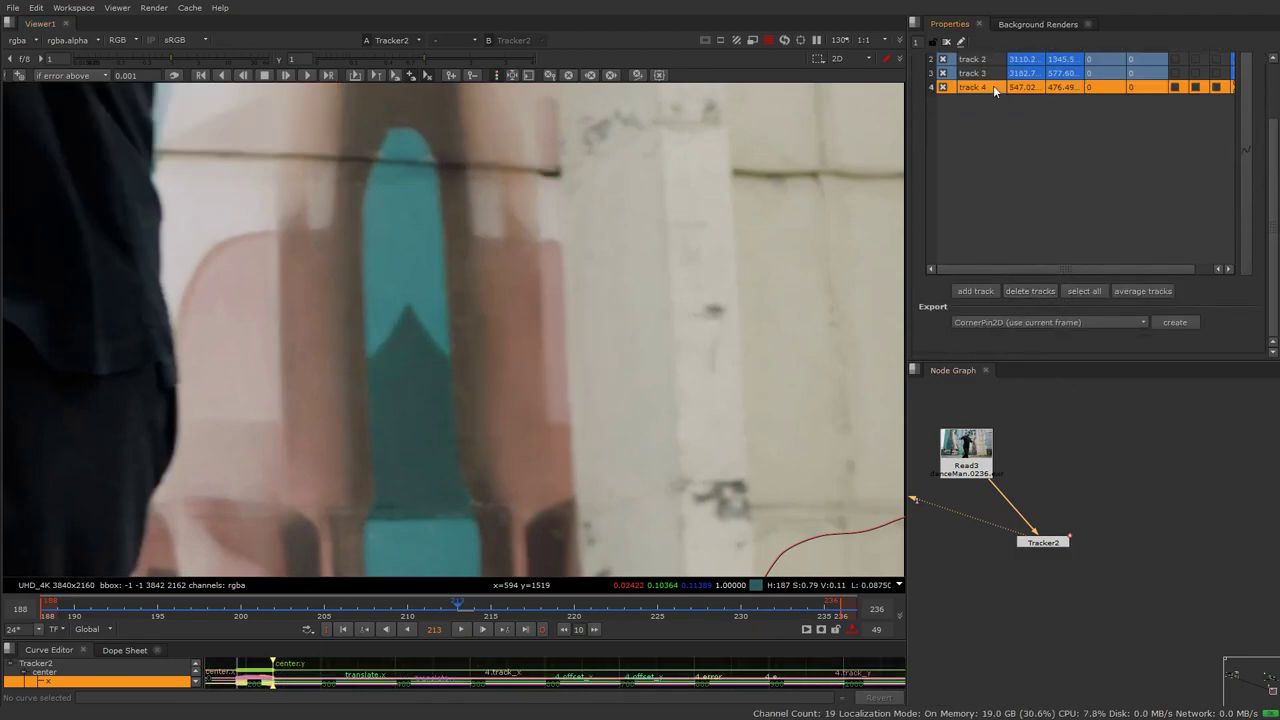
{"action": "scroll", "coordinate": [1272, 190], "scroll_direction": "up", "scroll_amount": 1}
{"action": "scroll", "coordinate": [1272, 190], "scroll_direction": "up", "scroll_amount": 2}
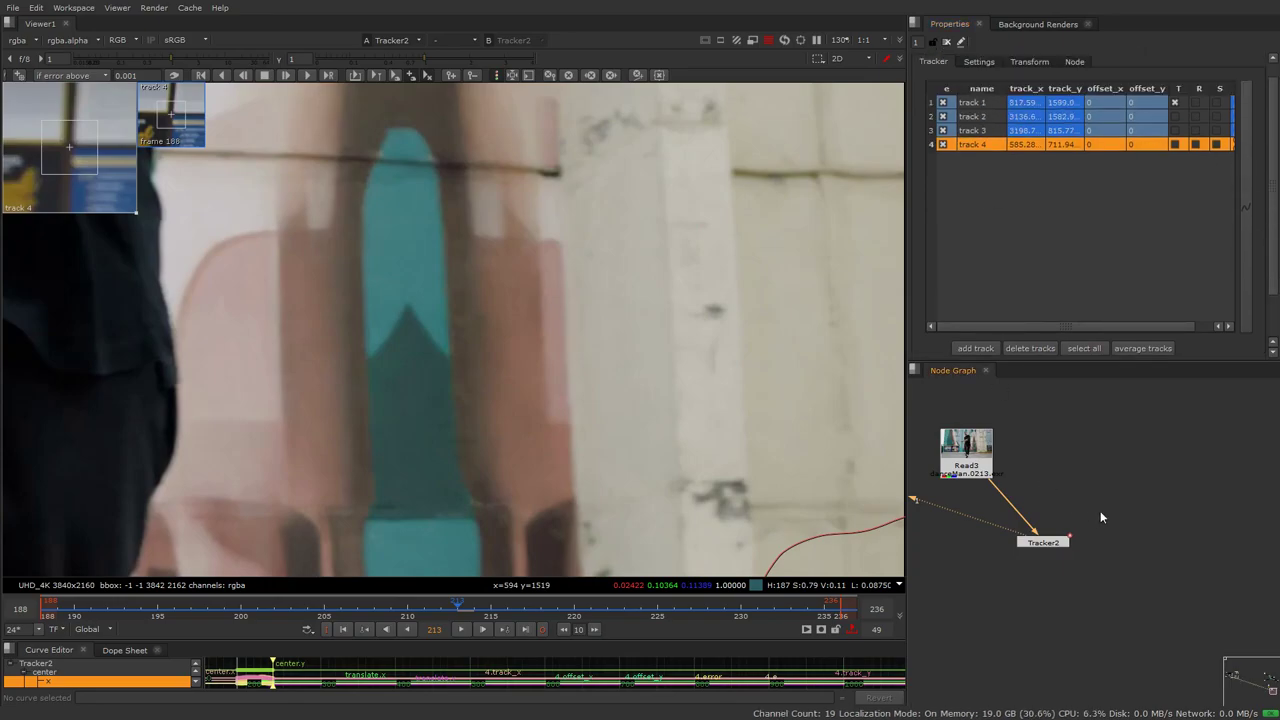
- Export the Tracker2 node as a script, overwriting tracker.nk in the danceMan folder
{"action": "left_click", "coordinate": [13, 7]}
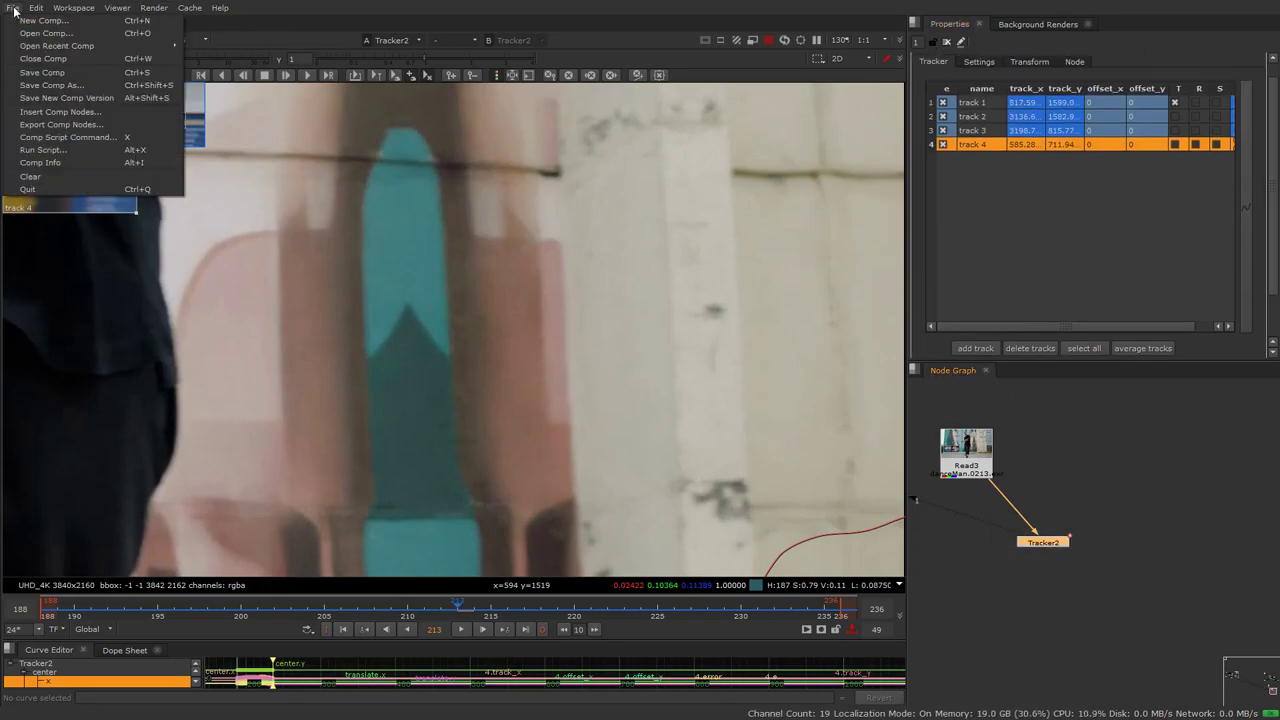
{"action": "left_click", "coordinate": [60, 137]}
{"action": "left_click", "coordinate": [226, 148]}
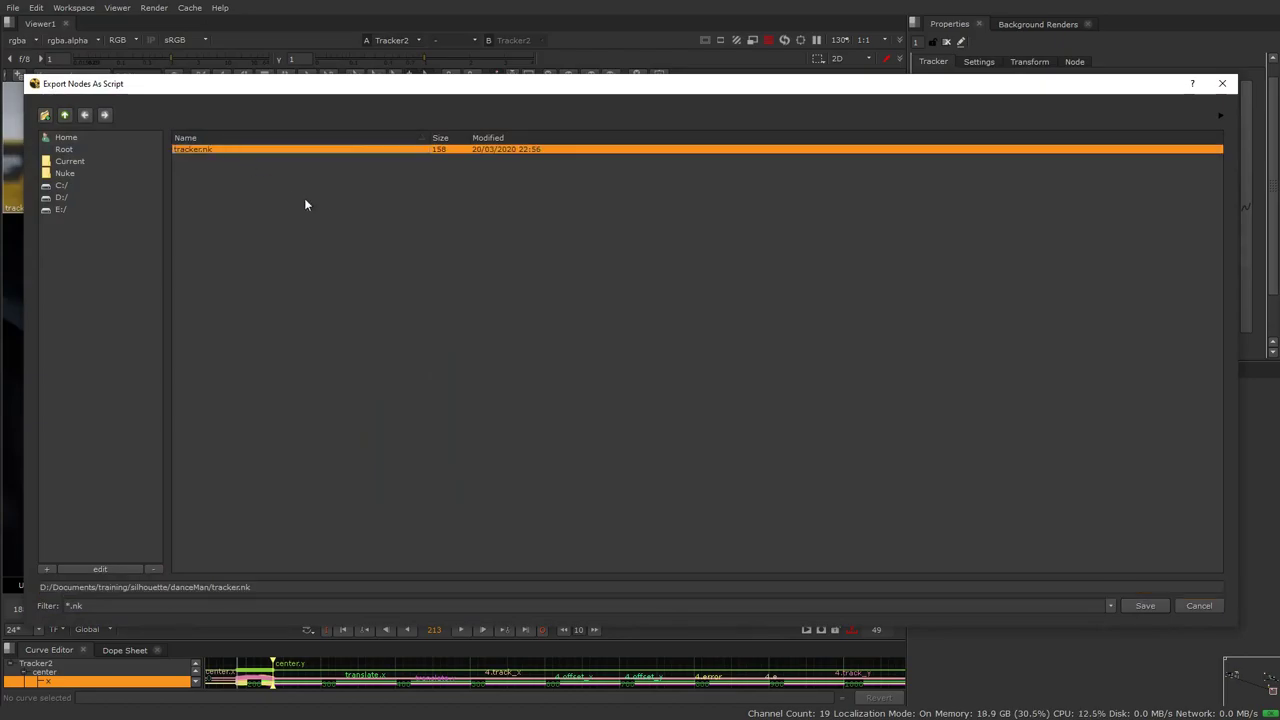
{"action": "left_click", "coordinate": [1143, 606]}
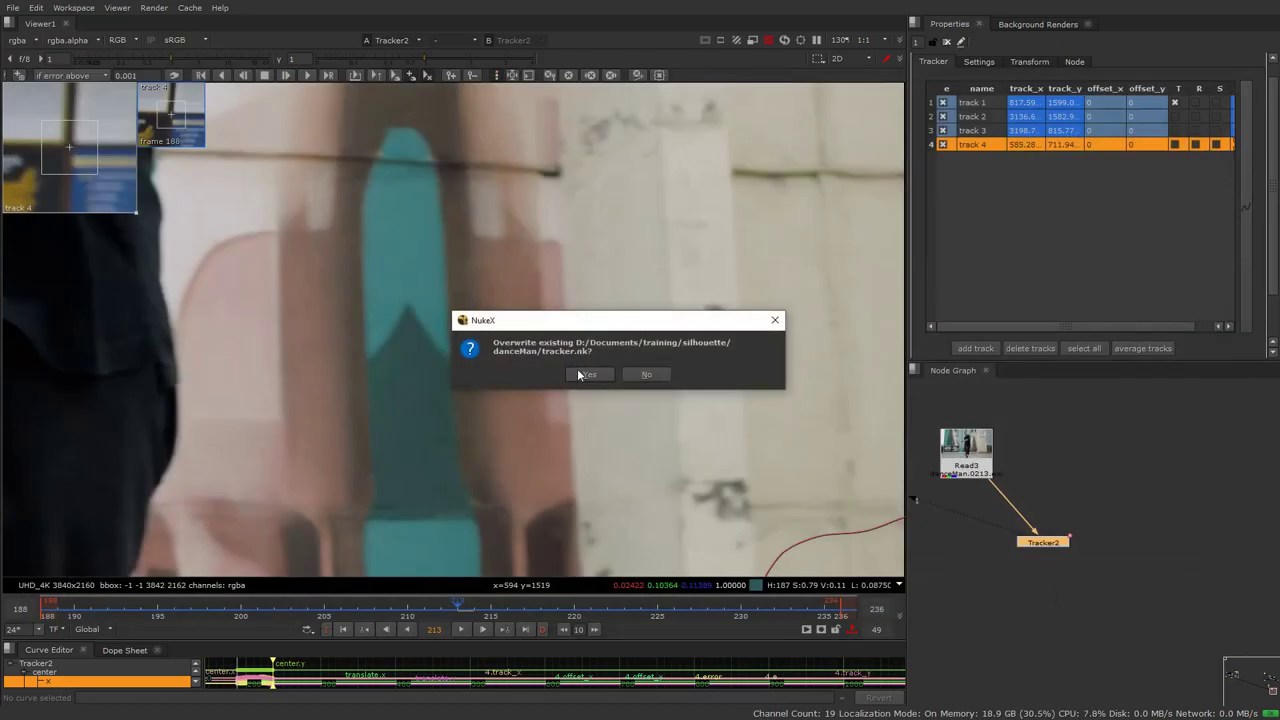
{"action": "left_click", "coordinate": [595, 376]}
- Switch to Silhouette, import the point tracks from tracker.nk and delete the original Tracker object
{"action": "key", "text": "alt+Tab"}
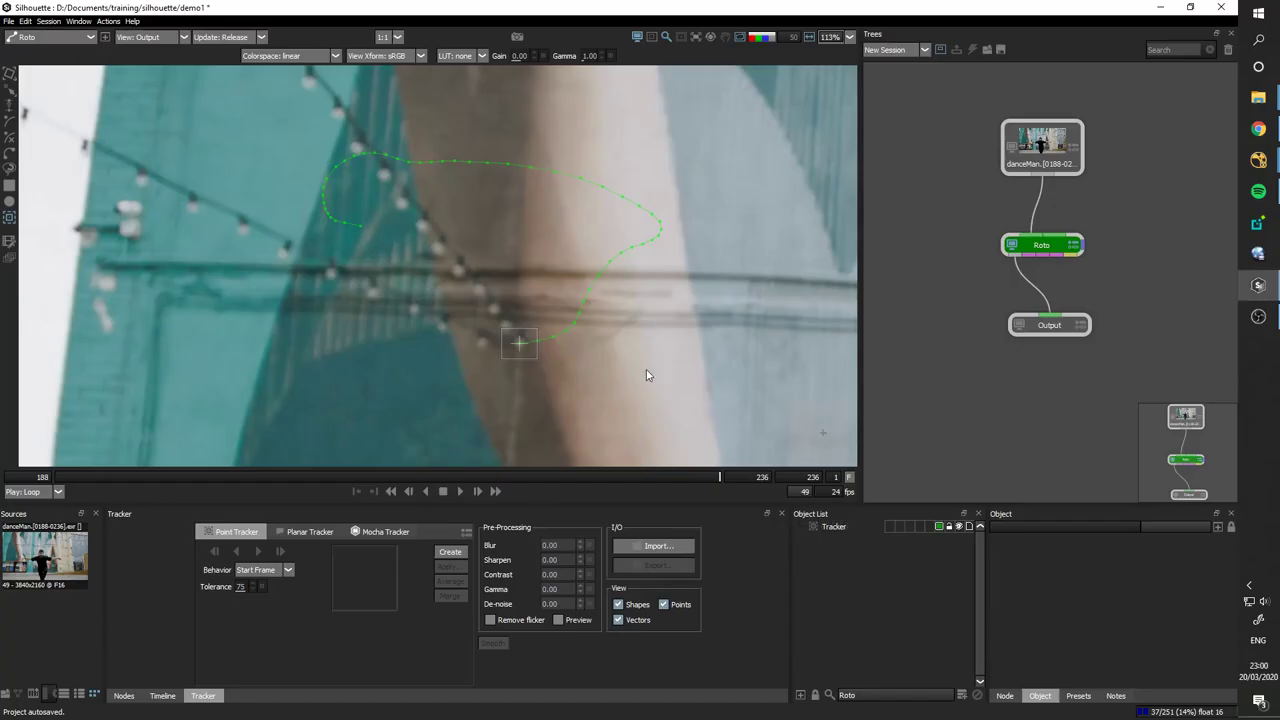
{"action": "left_click", "coordinate": [654, 545]}
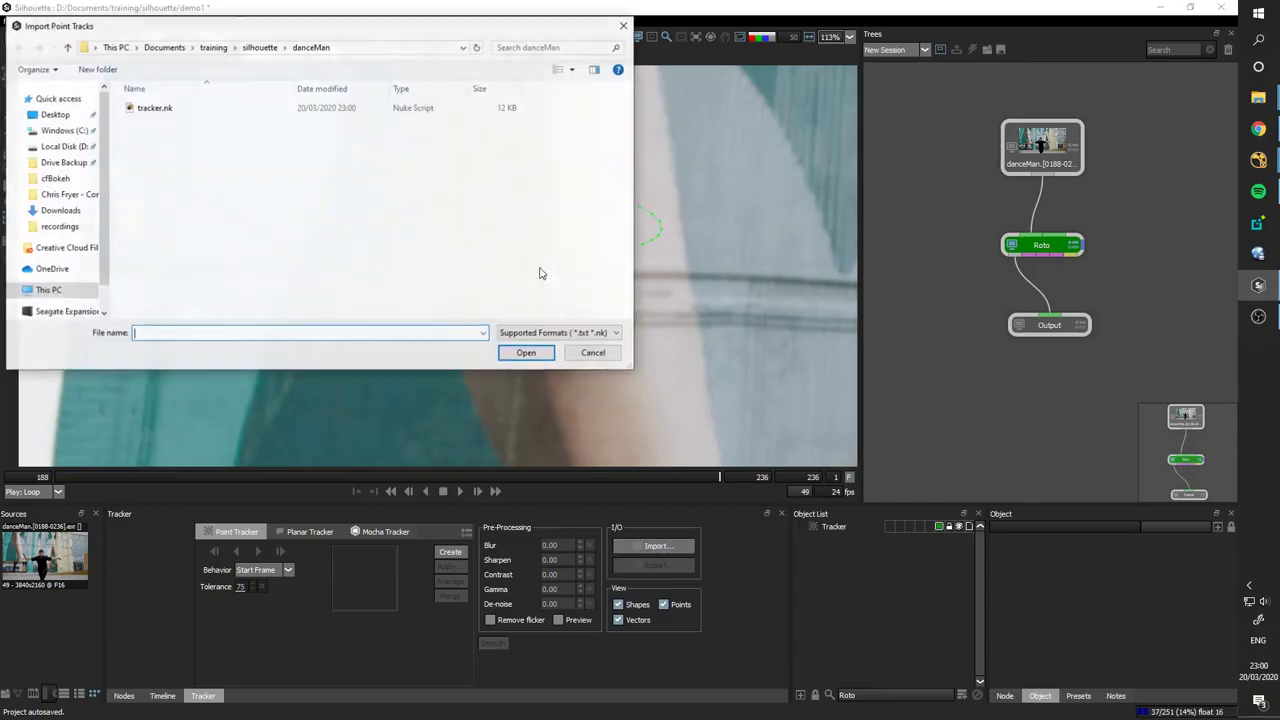
{"action": "left_click", "coordinate": [201, 110]}
{"action": "left_click", "coordinate": [526, 353]}
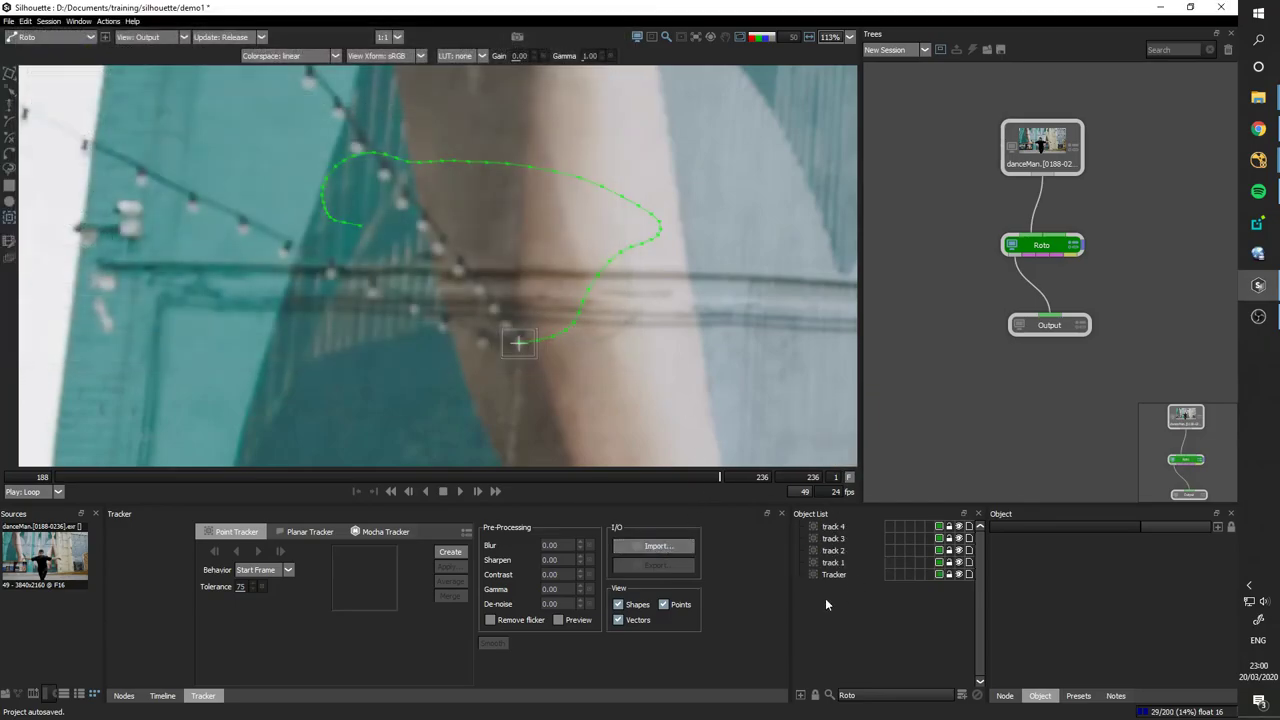
{"action": "left_click", "coordinate": [836, 574]}
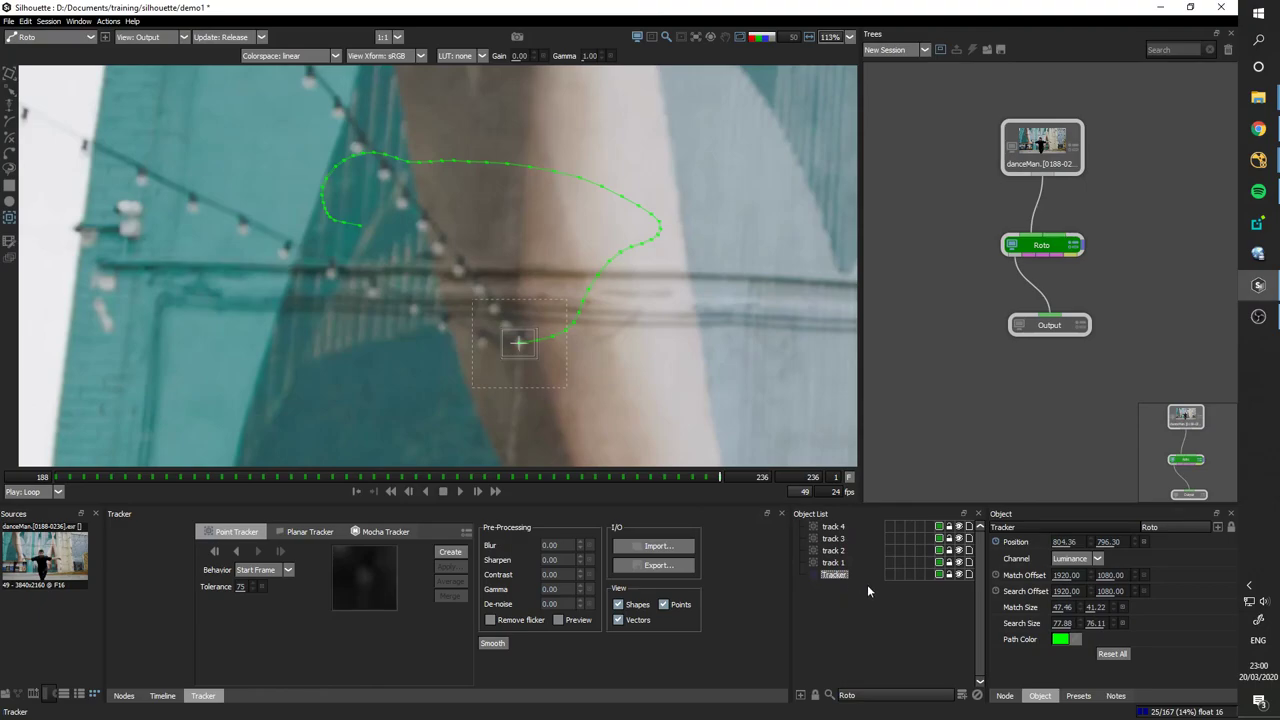
{"action": "key", "text": "Delete"}
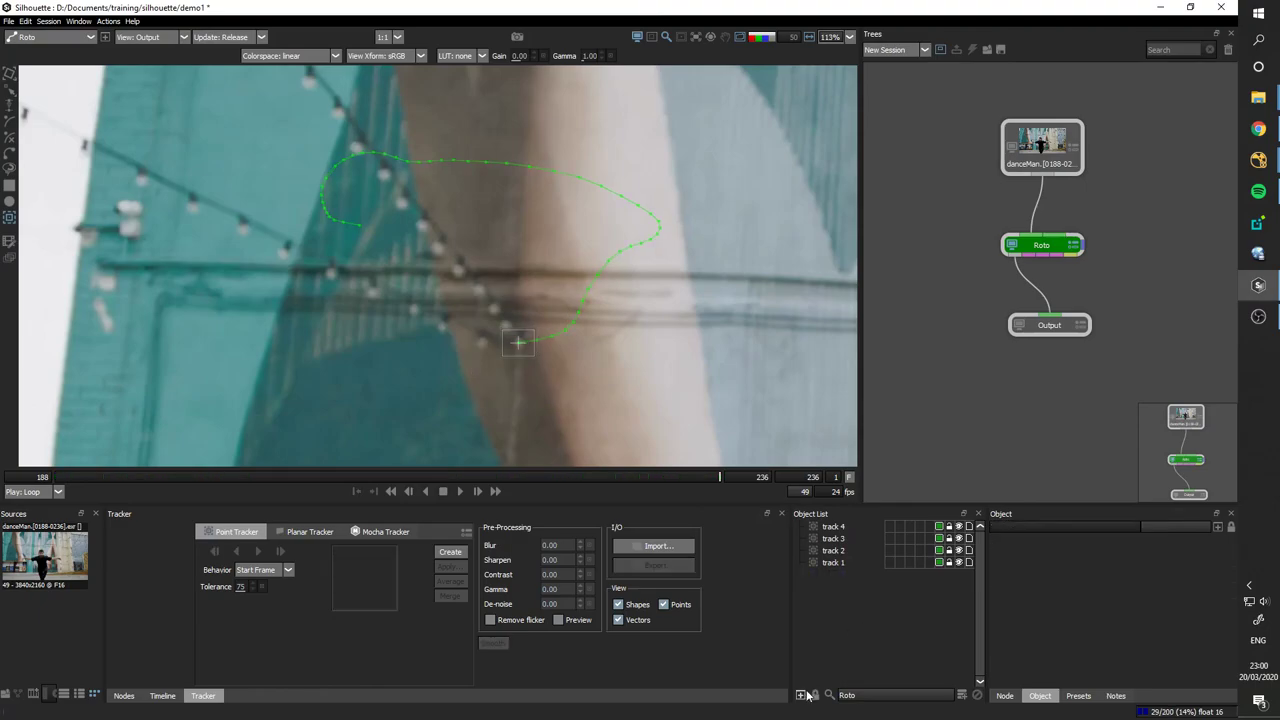
- Open two additional object lists for the Roto node, and add a new layer from the first object list
{"action": "left_click", "coordinate": [801, 696]}
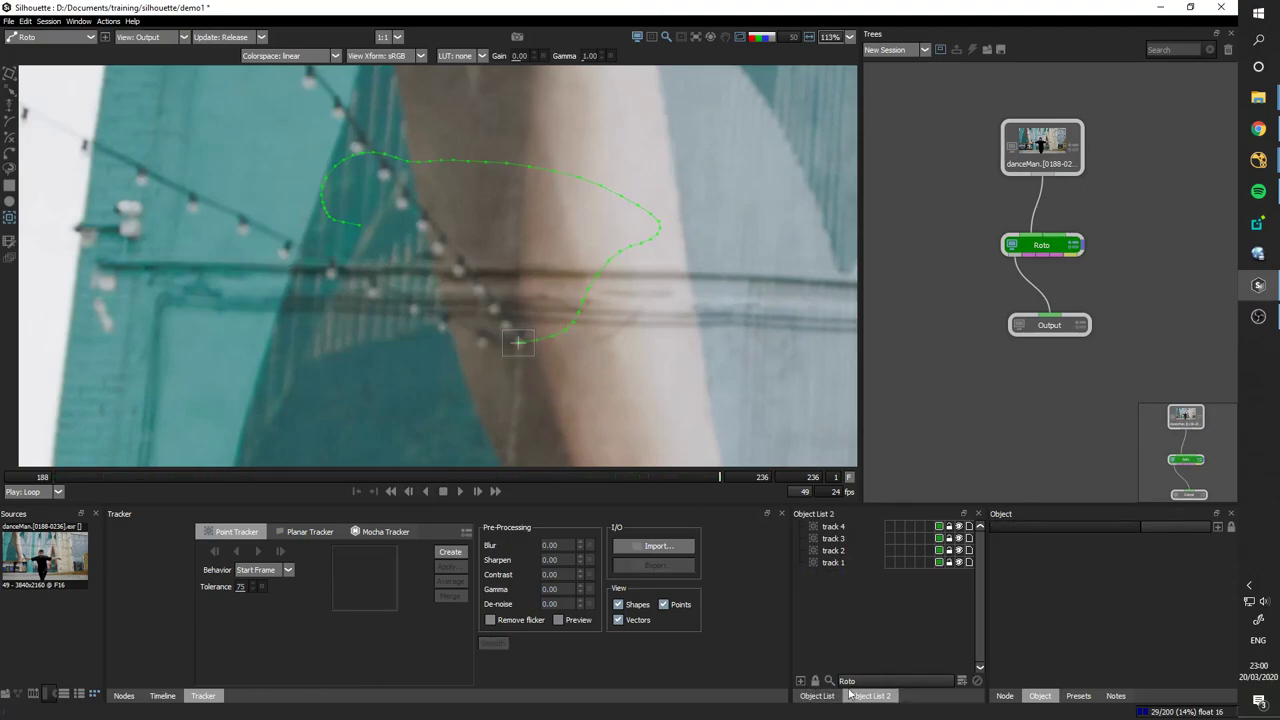
{"action": "left_click", "coordinate": [801, 681]}
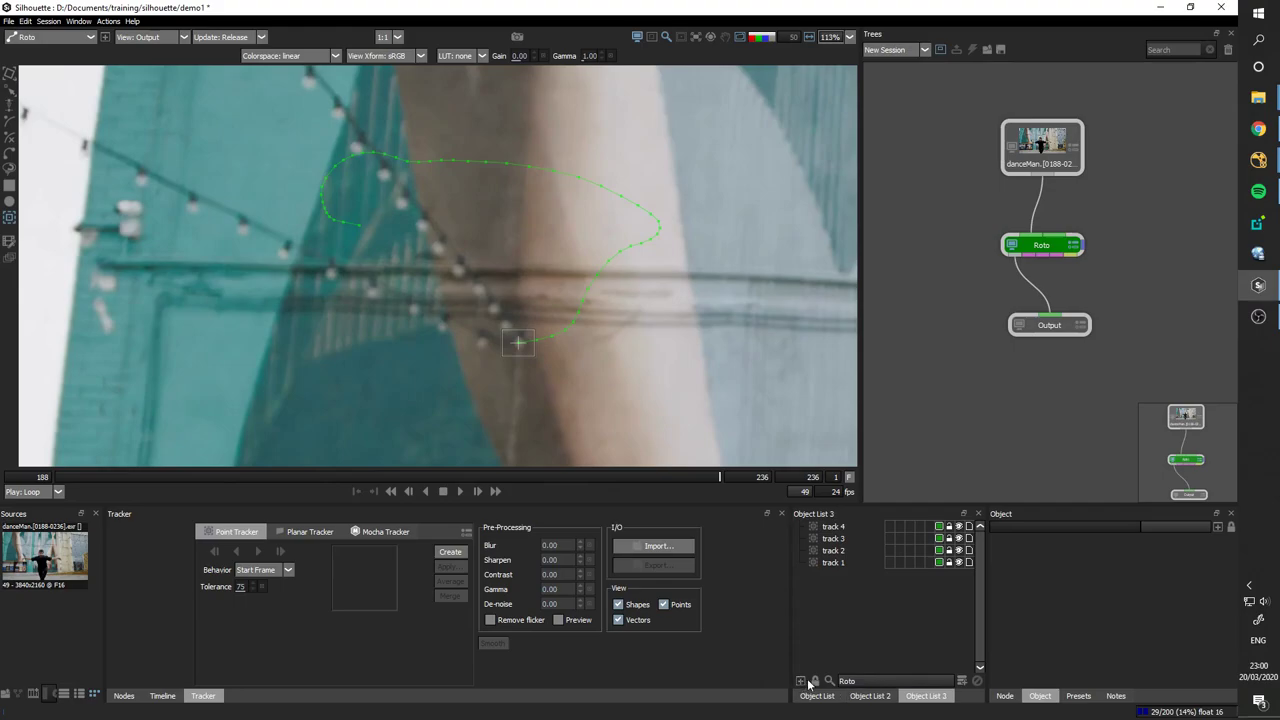
{"action": "left_click", "coordinate": [870, 696]}
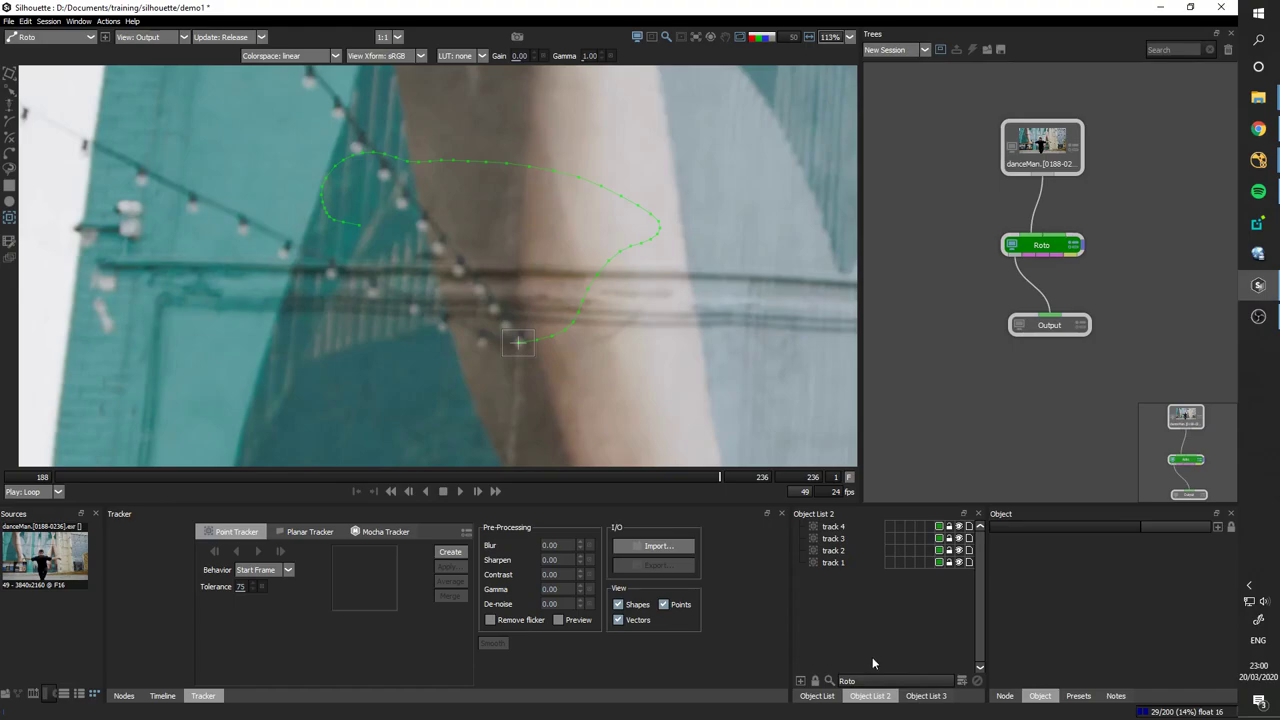
{"action": "left_click", "coordinate": [819, 695]}
{"action": "left_click", "coordinate": [962, 681]}
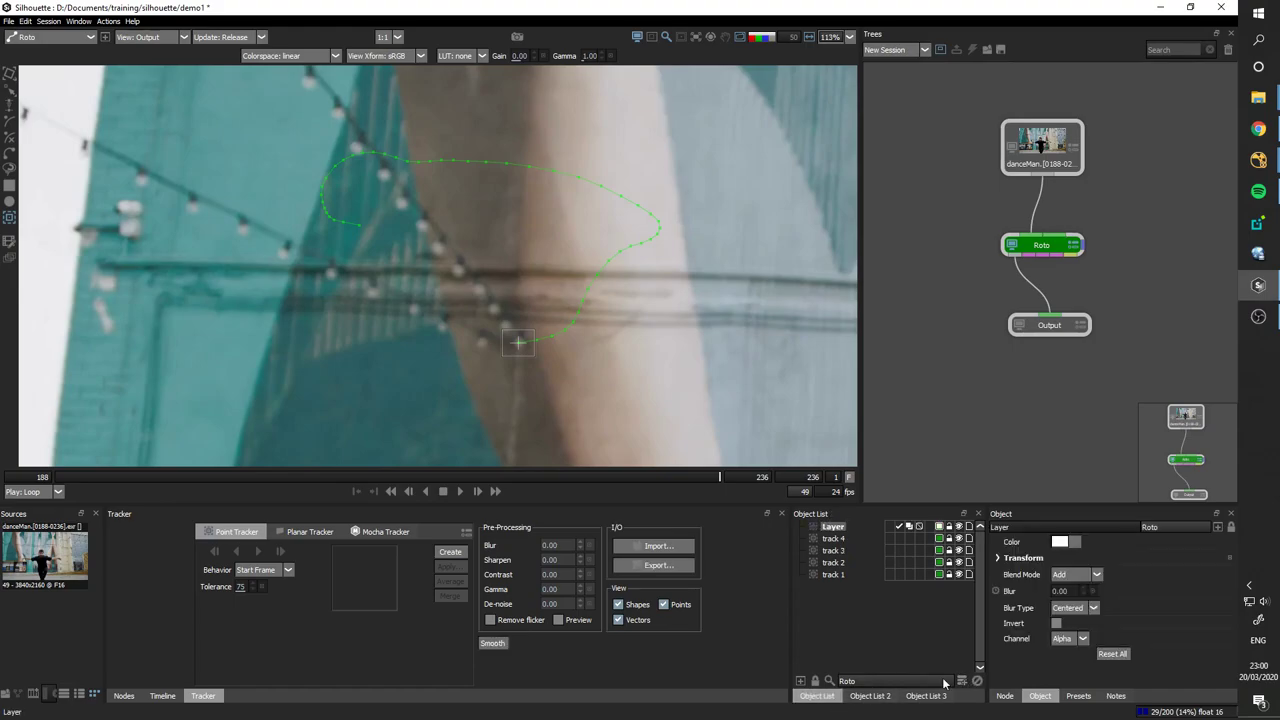
- Rename the new layer to body and apply tracks 1 to 4 to it as corner-pin tracking
{"action": "left_click", "coordinate": [841, 532]}
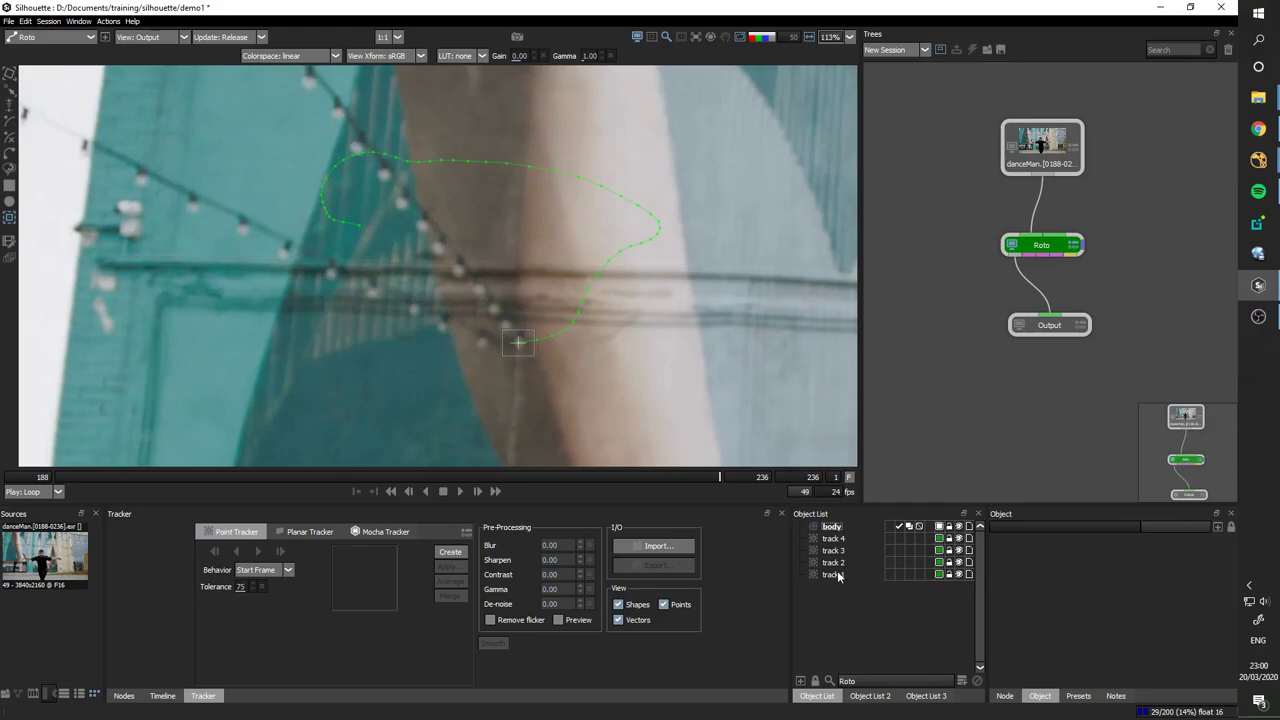
{"action": "left_click_drag", "start_coordinate": [835, 583], "coordinate": [842, 546]}
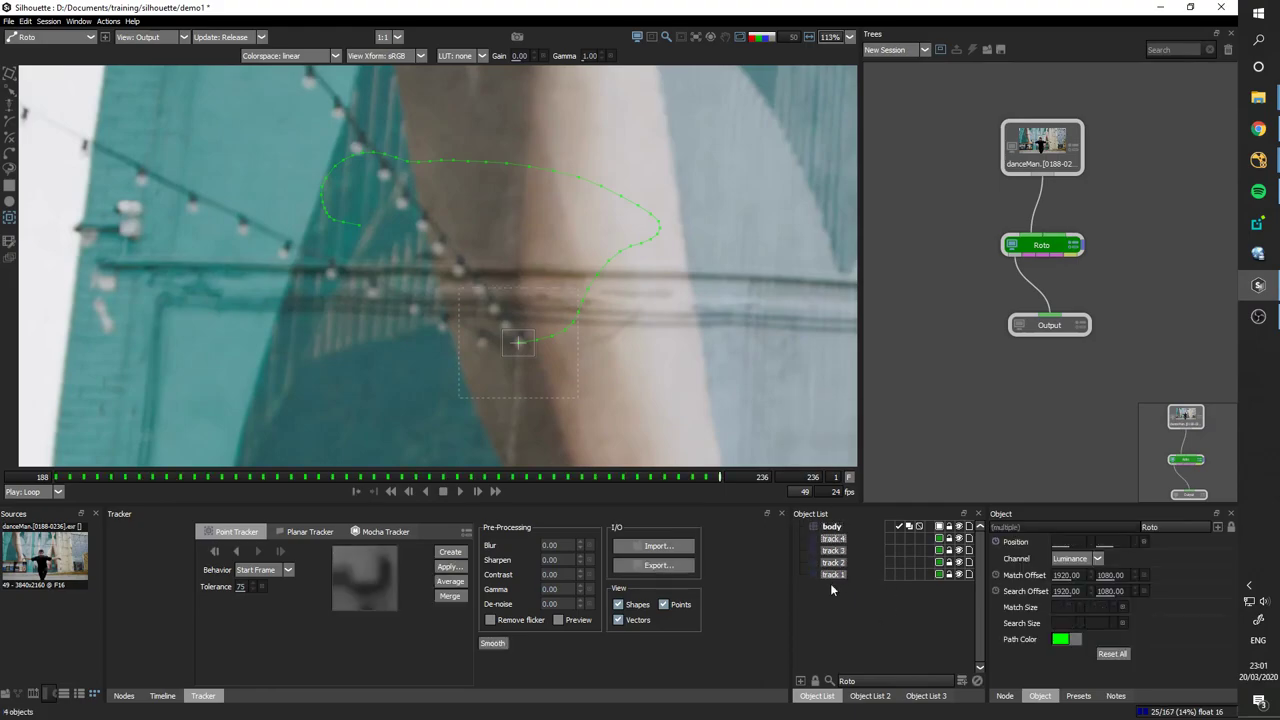
{"action": "left_click", "coordinate": [832, 527], "text": "ctrl"}
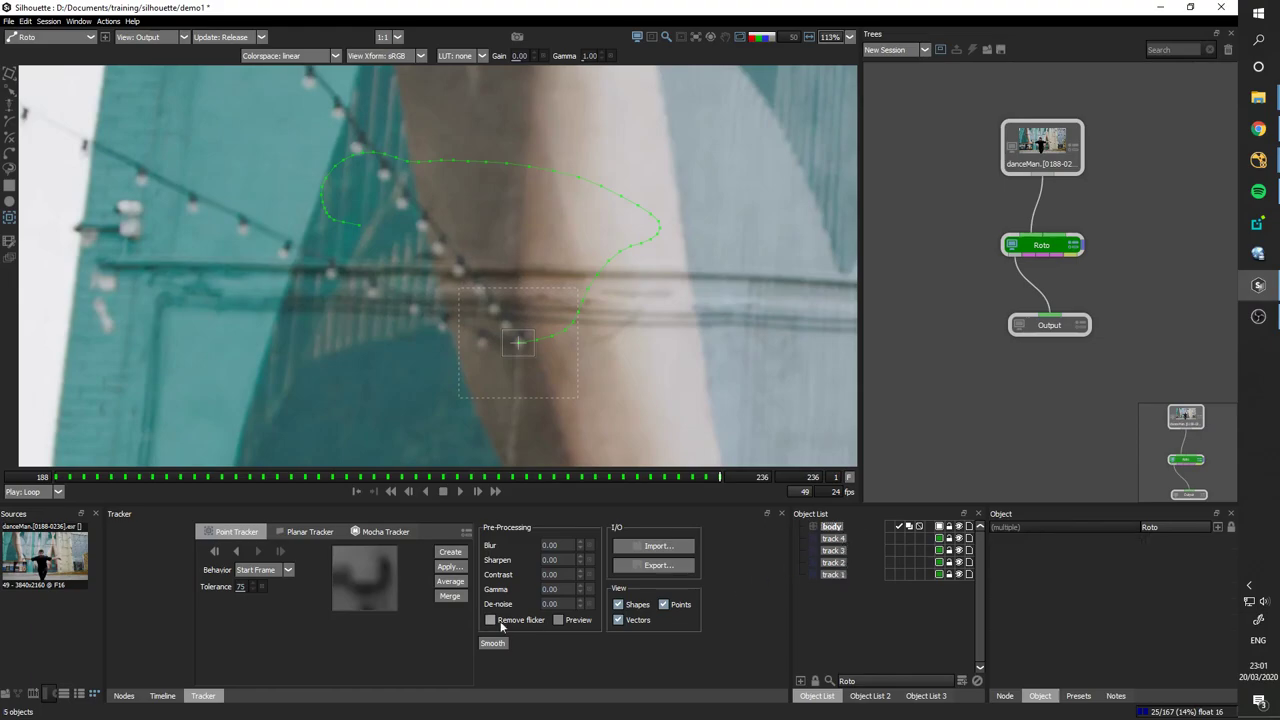
{"action": "left_click", "coordinate": [449, 595]}
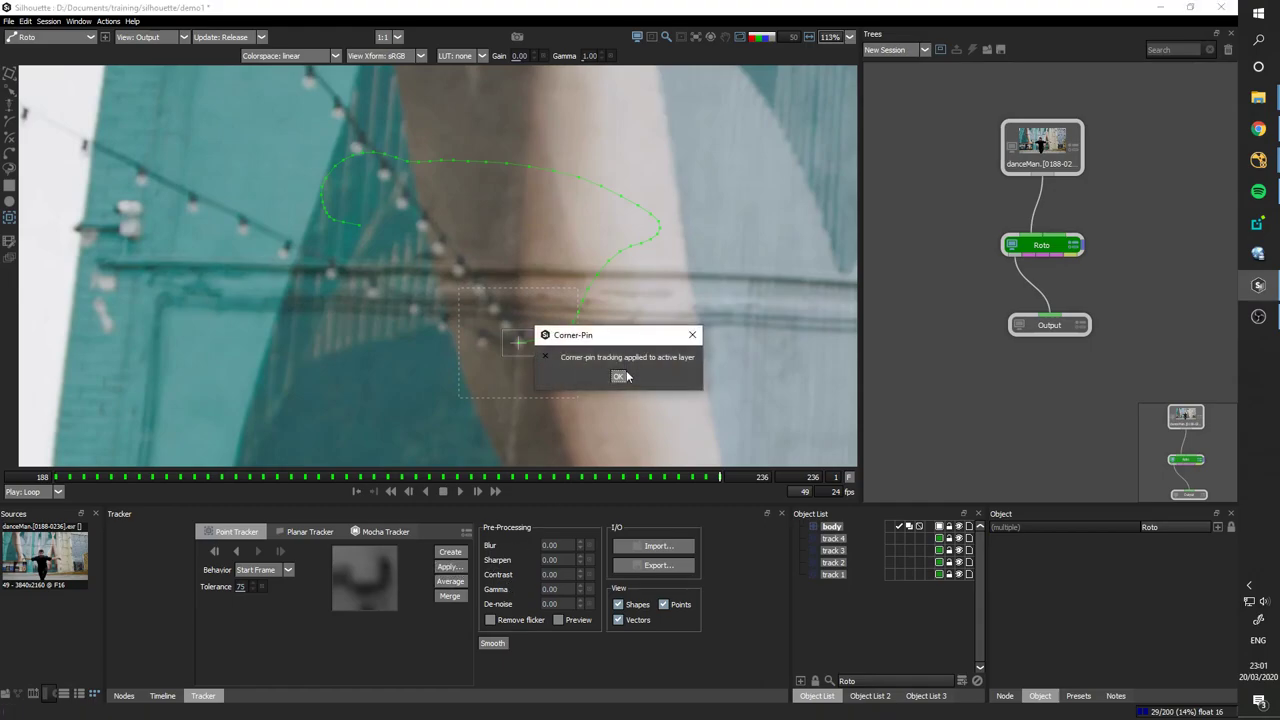
{"action": "left_click", "coordinate": [620, 377]}
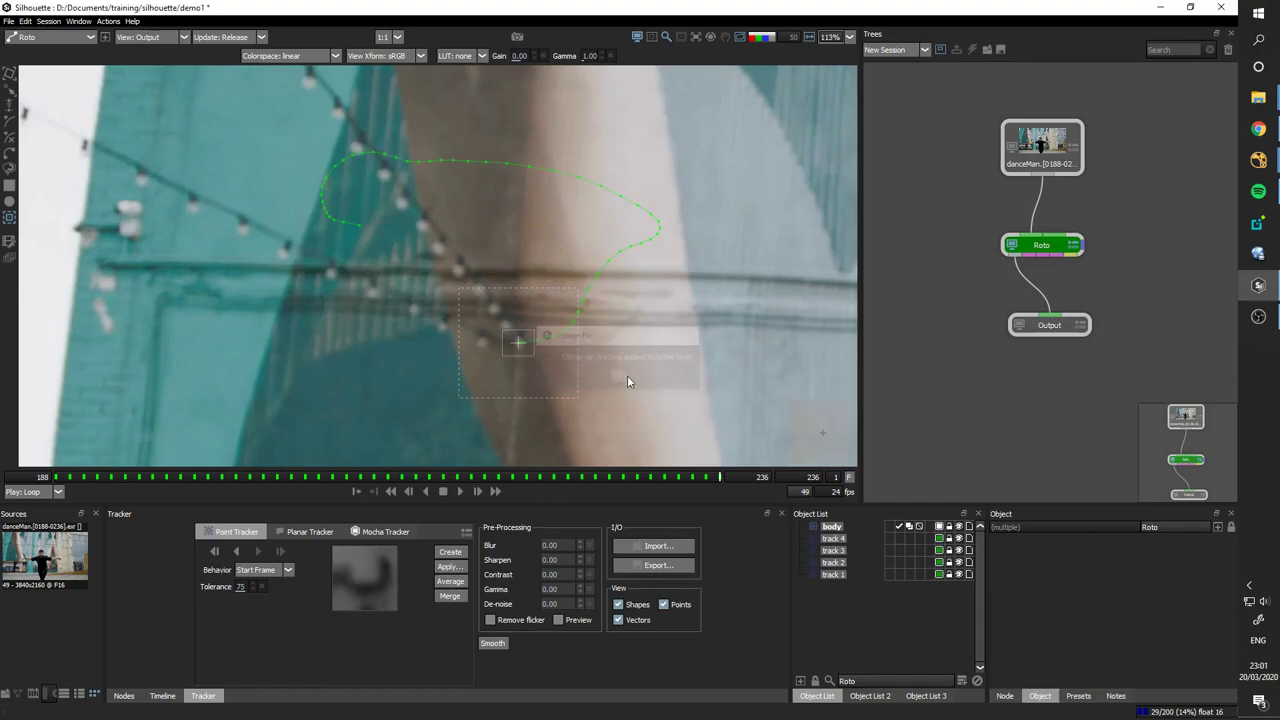
- Select only the body layer and stabilize the viewer on the Roto body layer
{"action": "scroll", "coordinate": [540, 257], "scroll_direction": "down", "scroll_amount": 8}
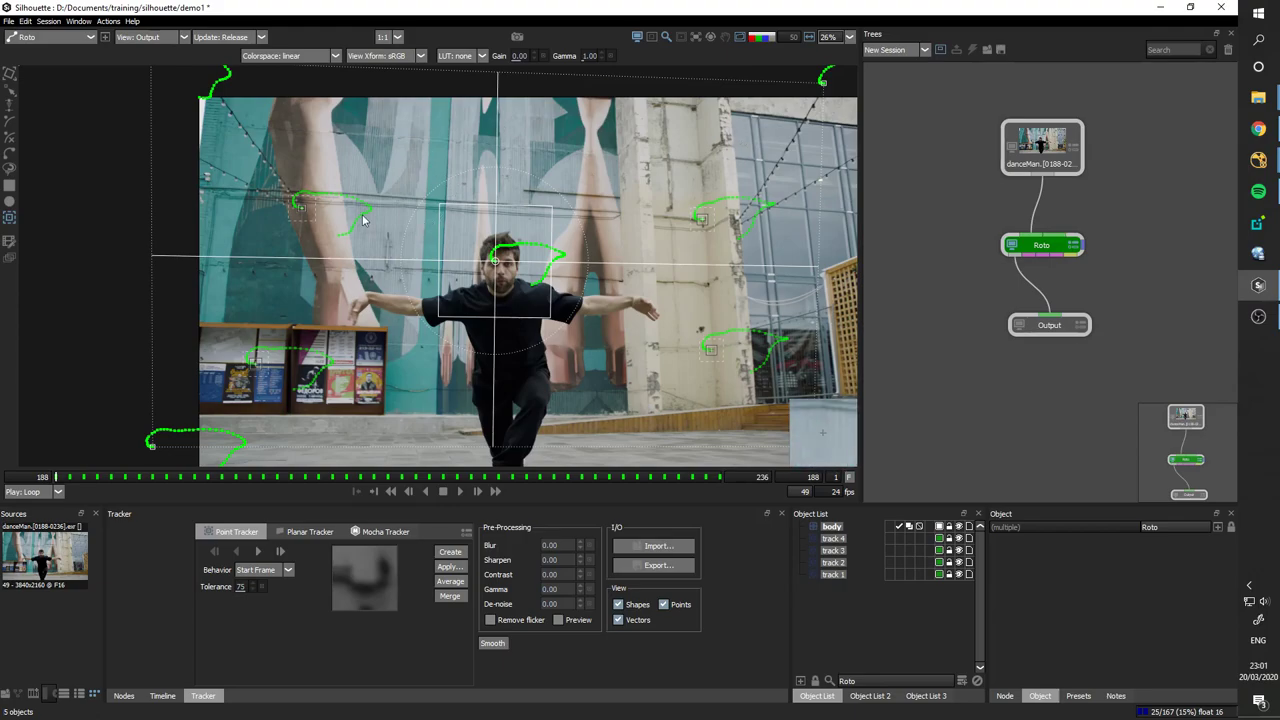
{"action": "left_click", "coordinate": [853, 576]}
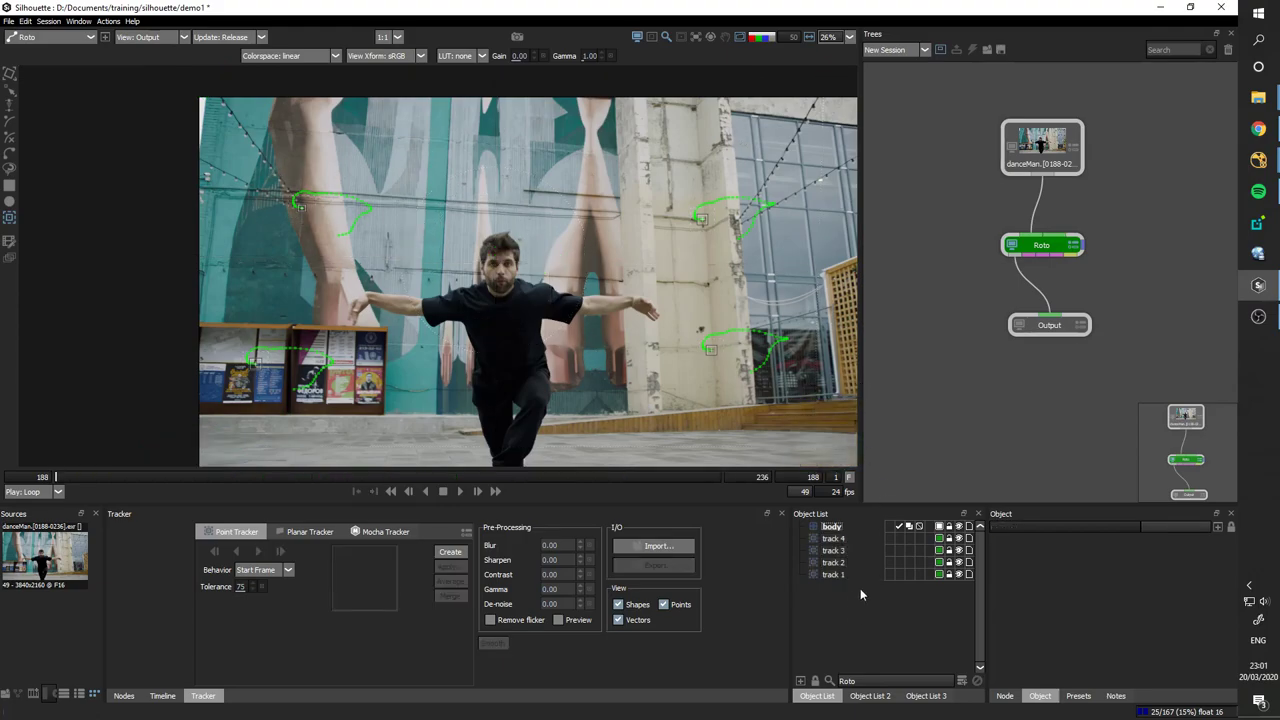
{"action": "left_click", "coordinate": [832, 527]}
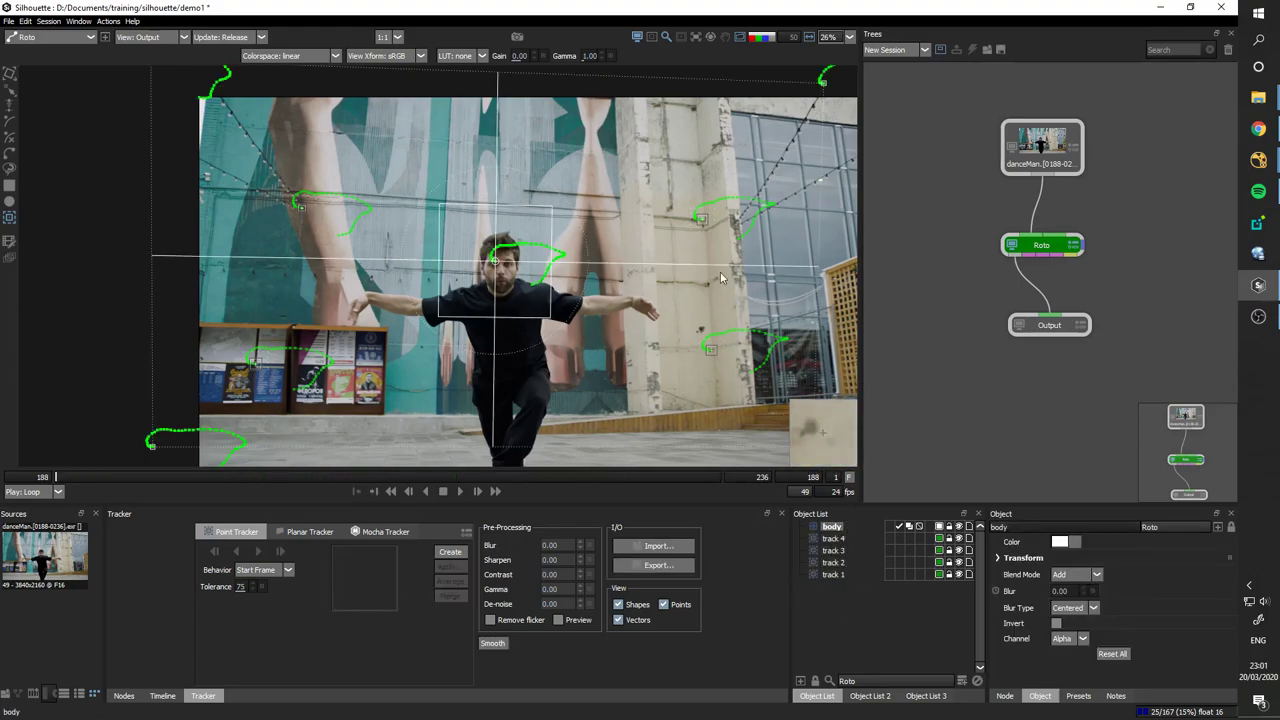
{"action": "left_click", "coordinate": [710, 38]}
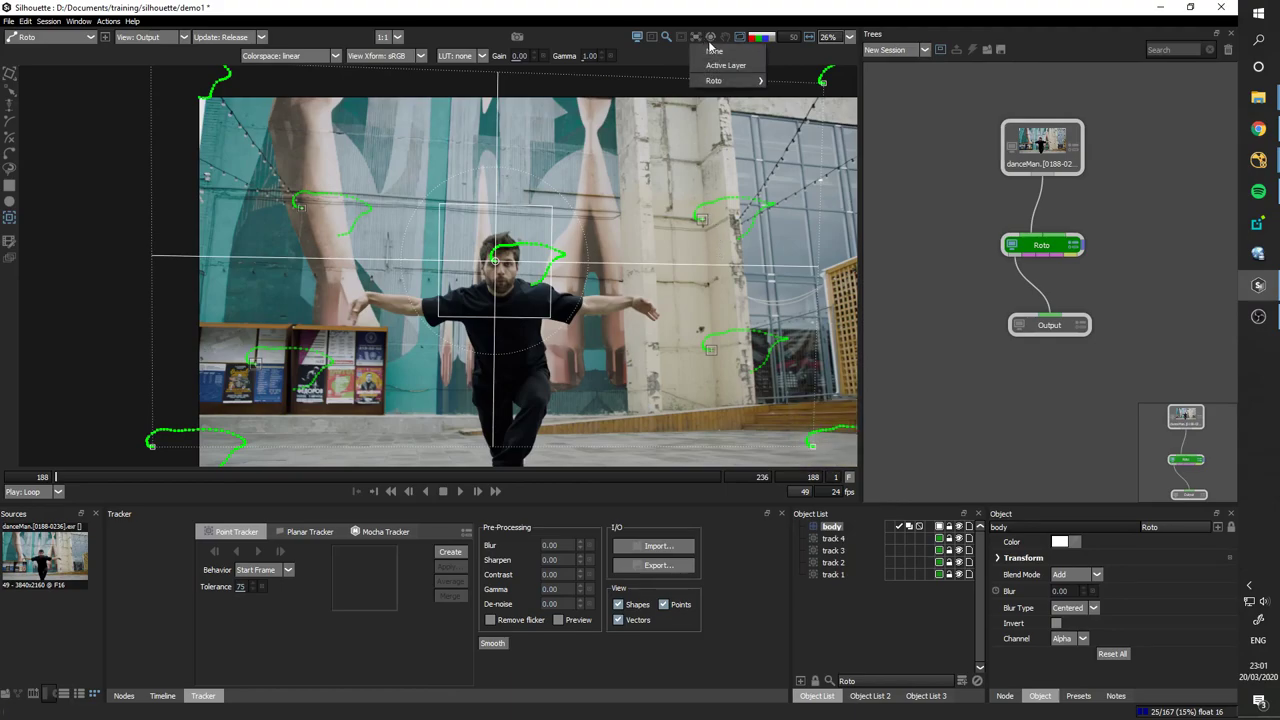
{"action": "left_click", "coordinate": [709, 37]}
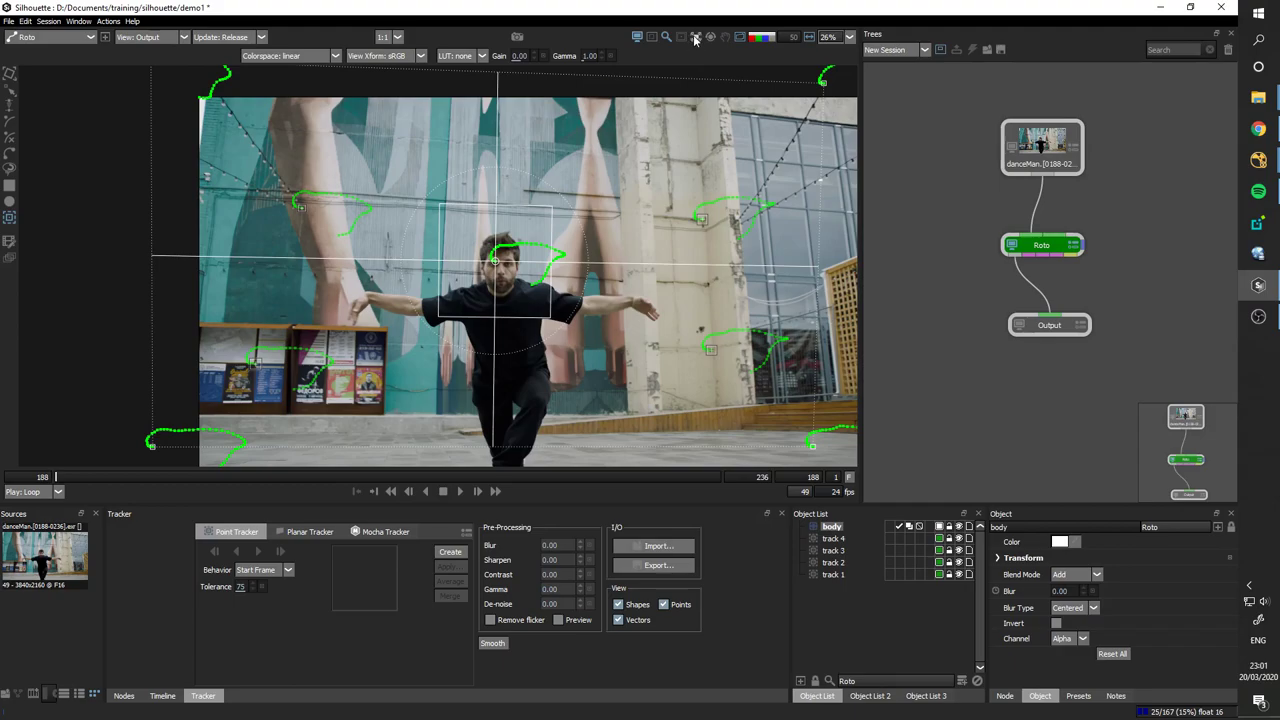
{"action": "left_click", "coordinate": [710, 37]}
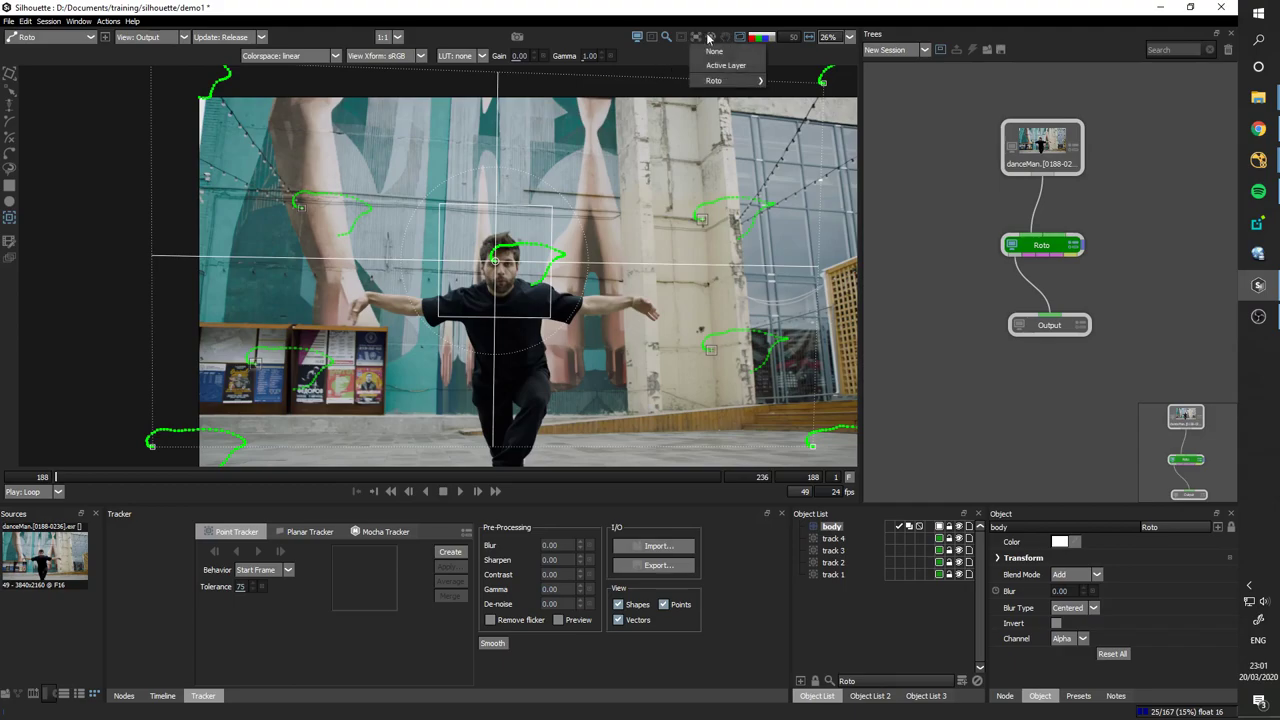
{"action": "mouse_move", "coordinate": [750, 81]}
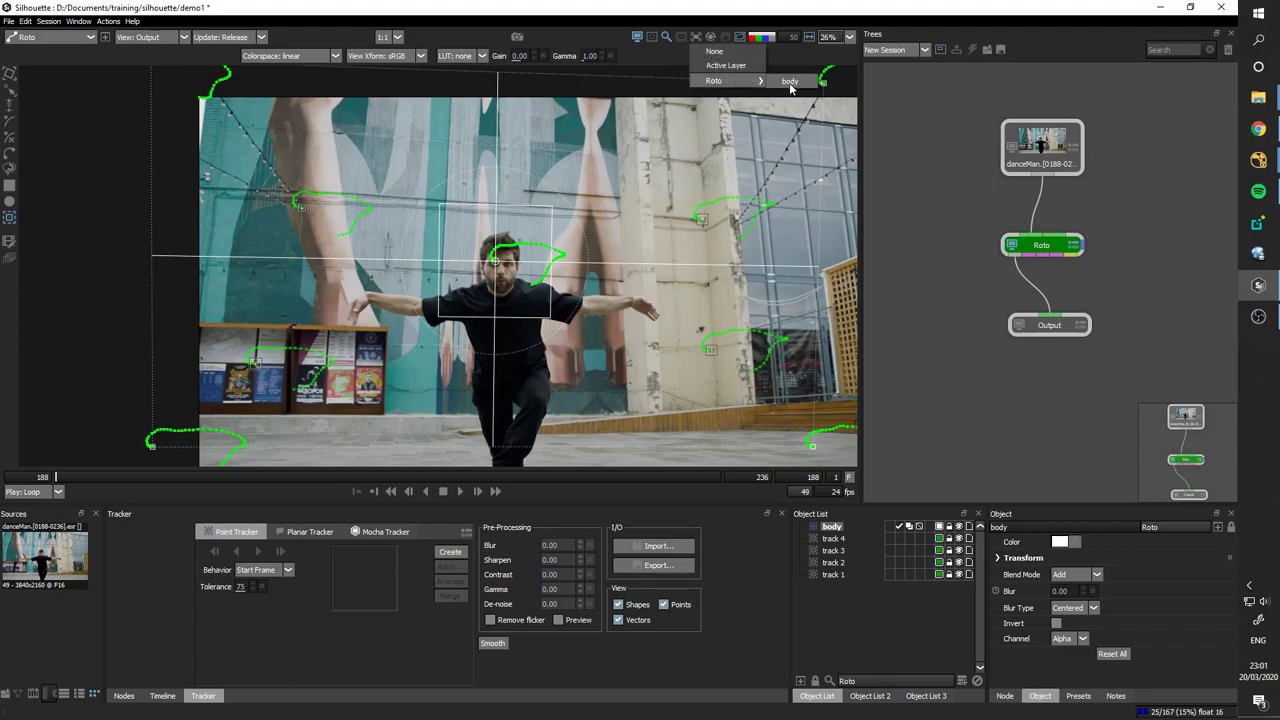
{"action": "left_click", "coordinate": [789, 81]}
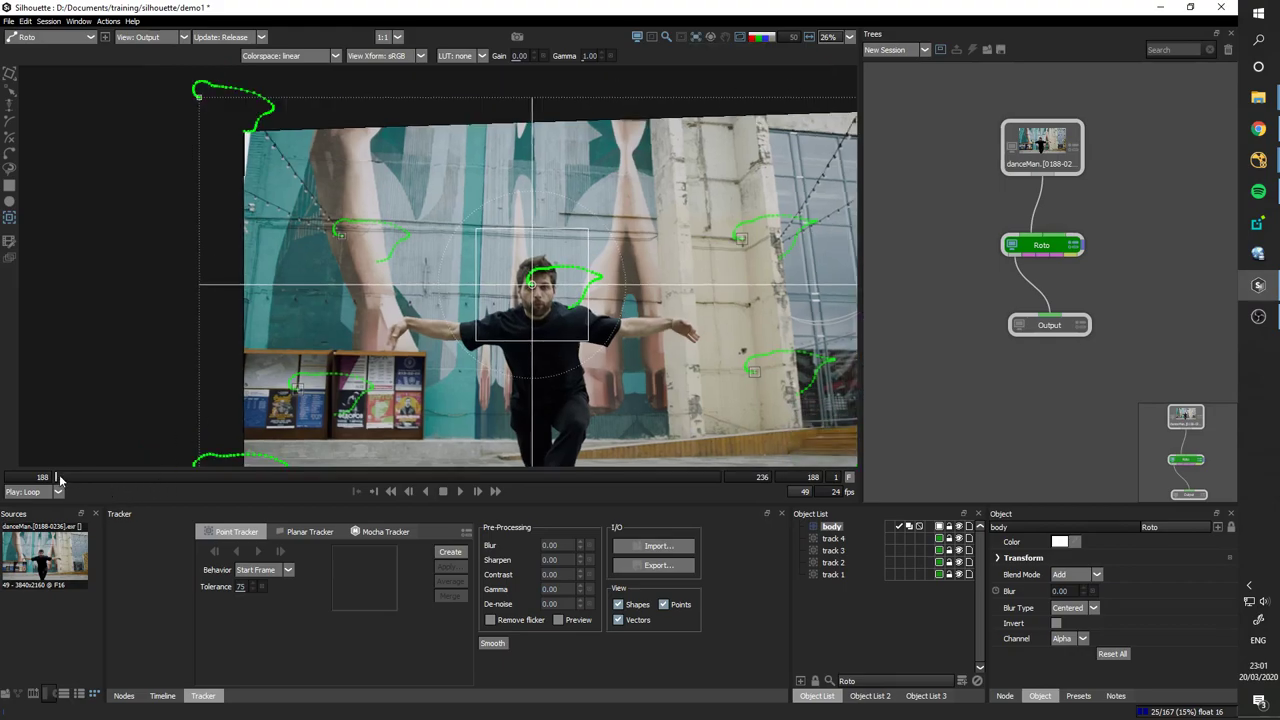
- Play through the shot with the body-layer stabilization on and off to compare the motion
{"action": "left_click_drag", "start_coordinate": [60, 474], "coordinate": [293, 456]}
{"action": "key", "text": "space"}
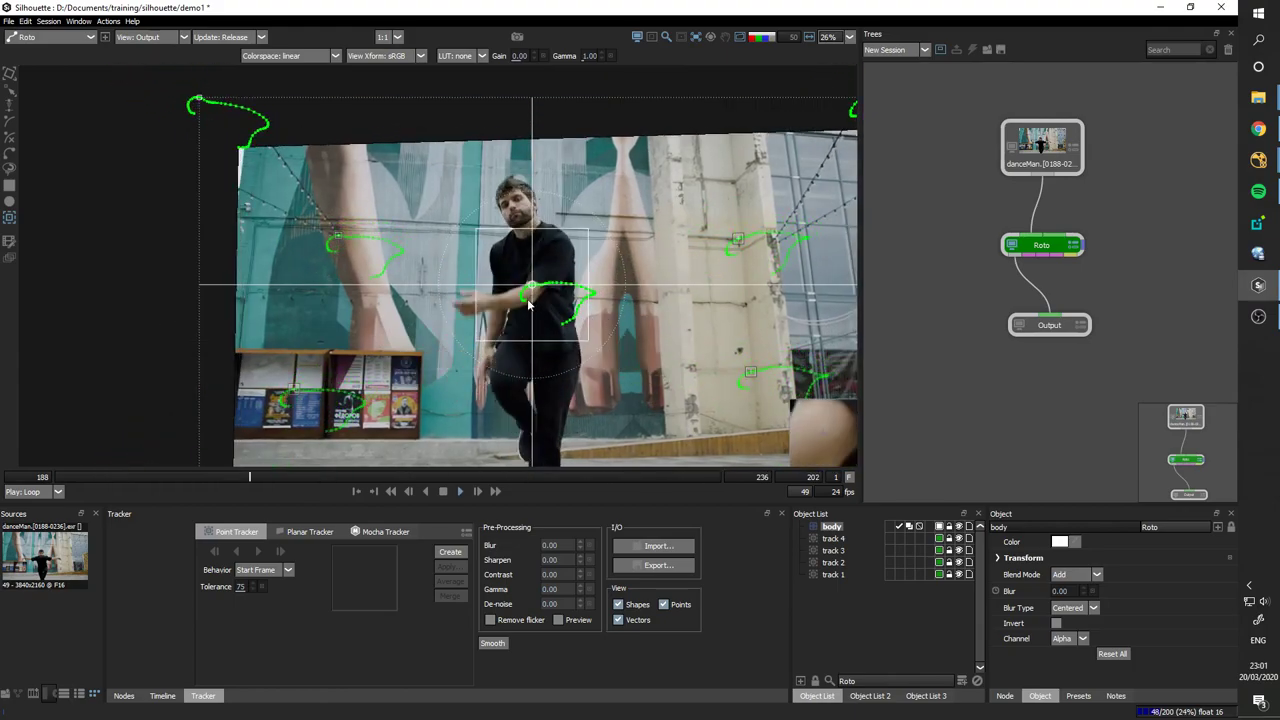
{"action": "scroll", "coordinate": [532, 288], "scroll_direction": "up", "scroll_amount": 5}
{"action": "scroll", "coordinate": [532, 288], "scroll_direction": "down", "scroll_amount": 5}
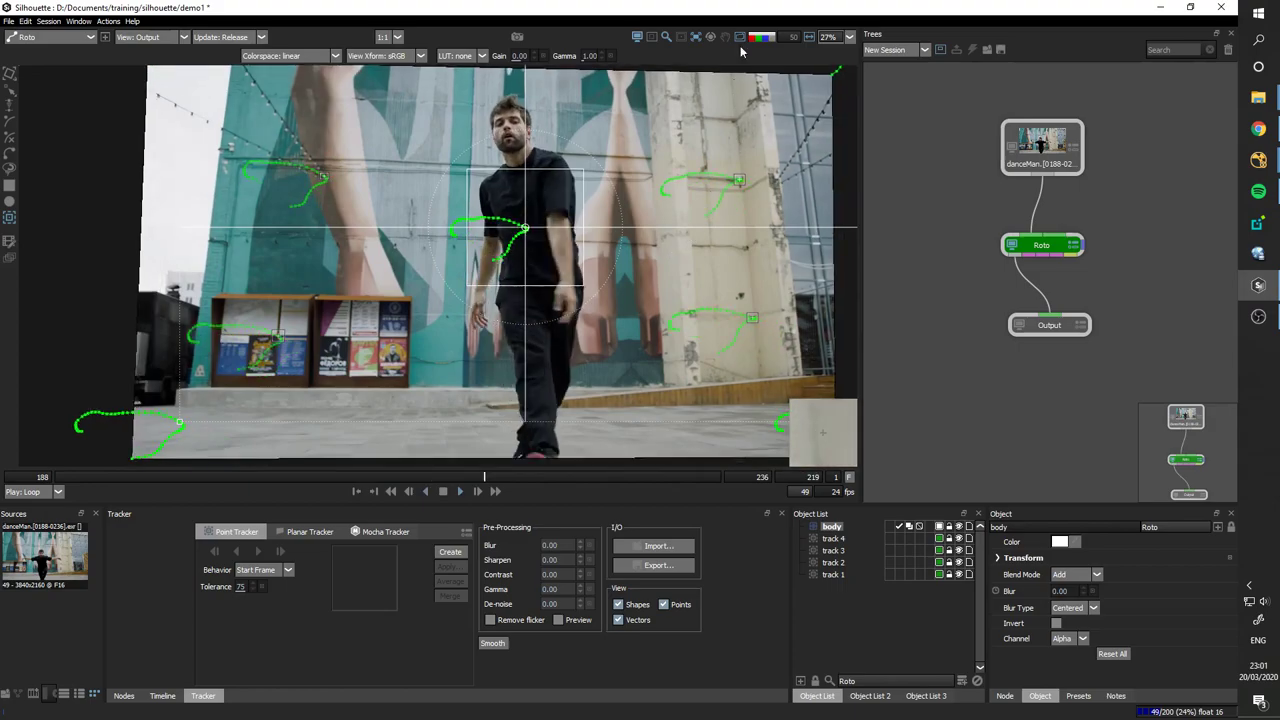
{"action": "left_click", "coordinate": [695, 38]}
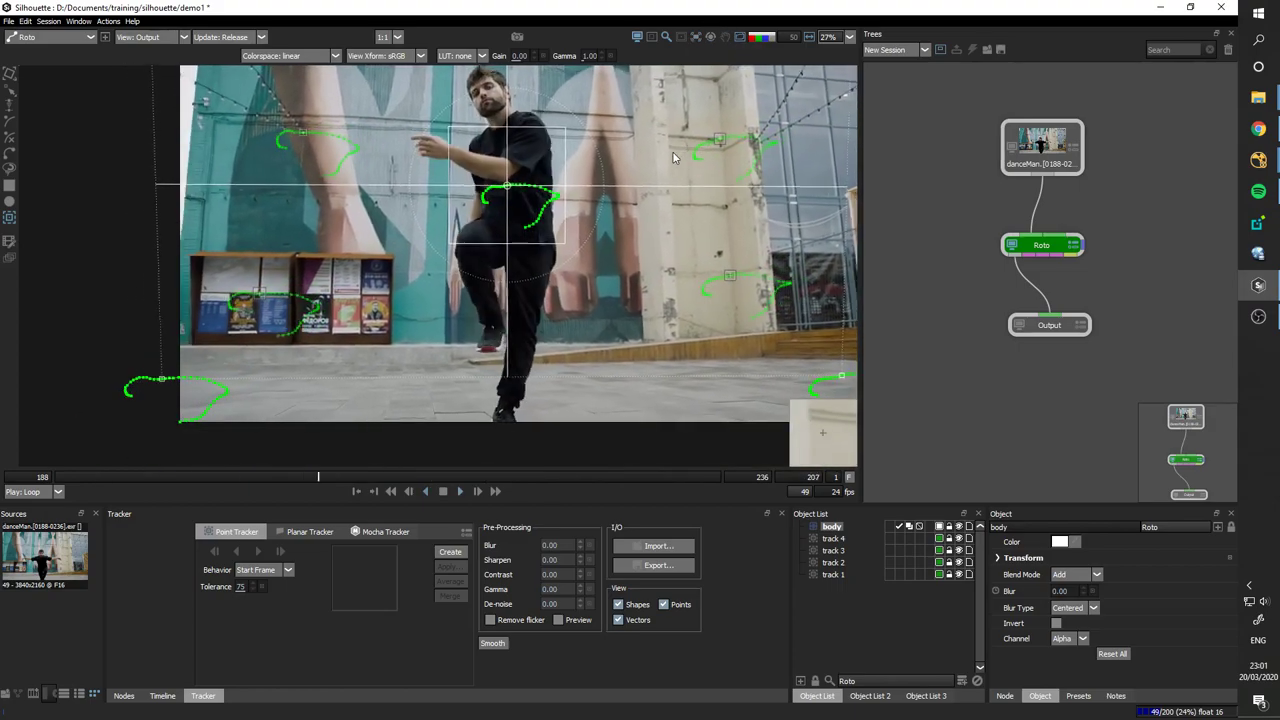
{"action": "key", "text": "space"}
- Turn the viewer stabilization back on, using the Roto body layer
{"action": "right_click", "coordinate": [695, 38]}
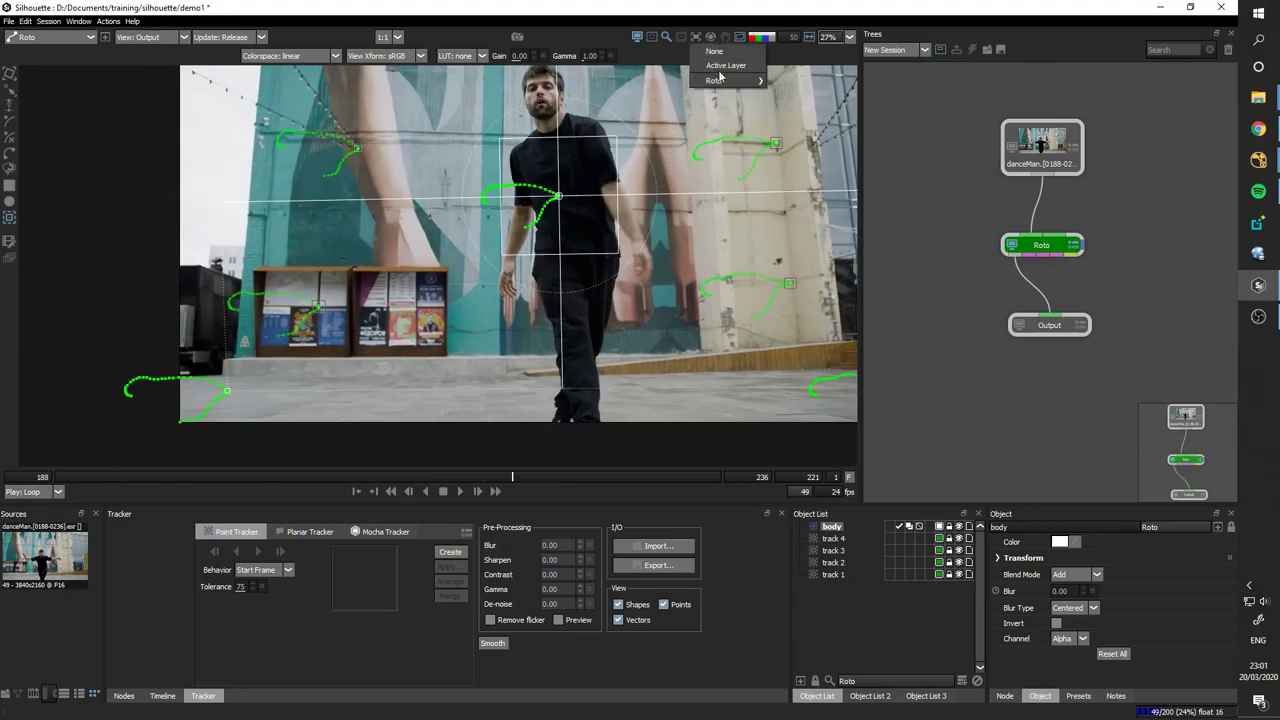
{"action": "mouse_move", "coordinate": [718, 85]}
{"action": "left_click", "coordinate": [788, 82]}
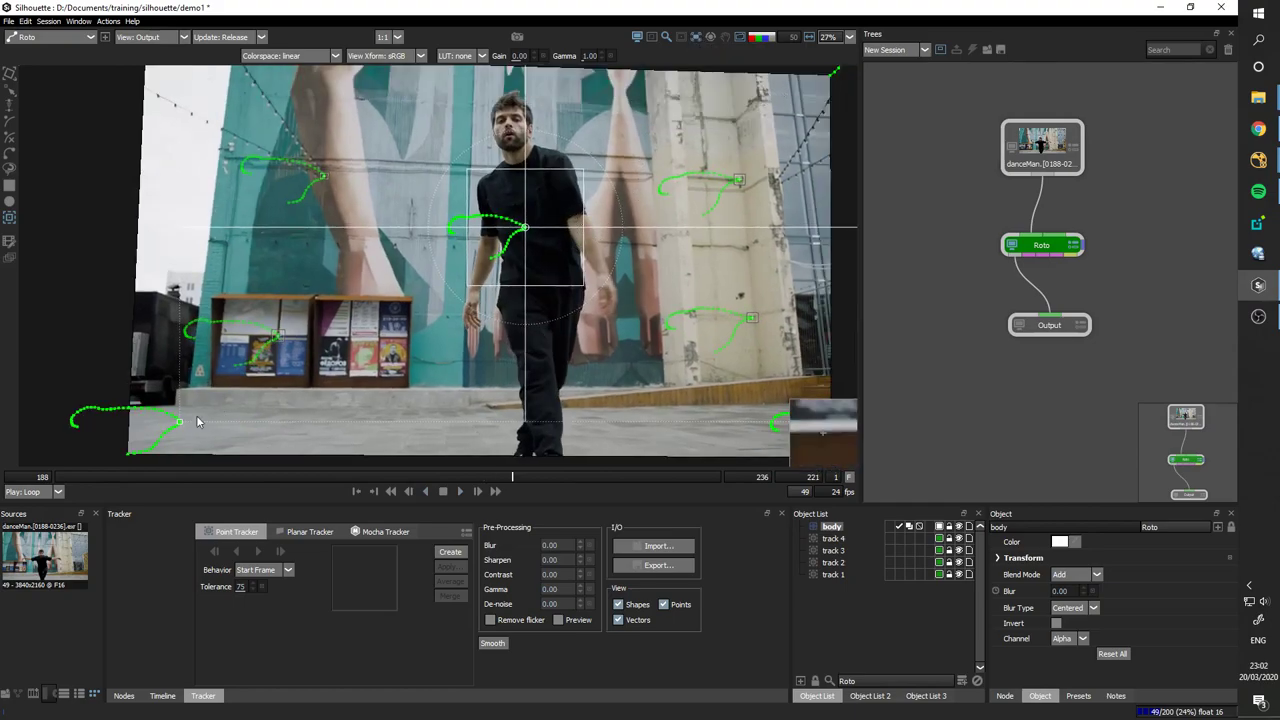
- At frame 188, start a B-Spline in the Roto node's body layer along the outstretched arm's upper edge, from sleeve to wrist
{"action": "left_click", "coordinate": [57, 479]}
{"action": "left_click_drag", "start_coordinate": [623, 302], "coordinate": [705, 271]}
{"action": "scroll", "coordinate": [705, 271], "scroll_direction": "up", "scroll_amount": 5}
{"action": "left_click", "coordinate": [1042, 247]}
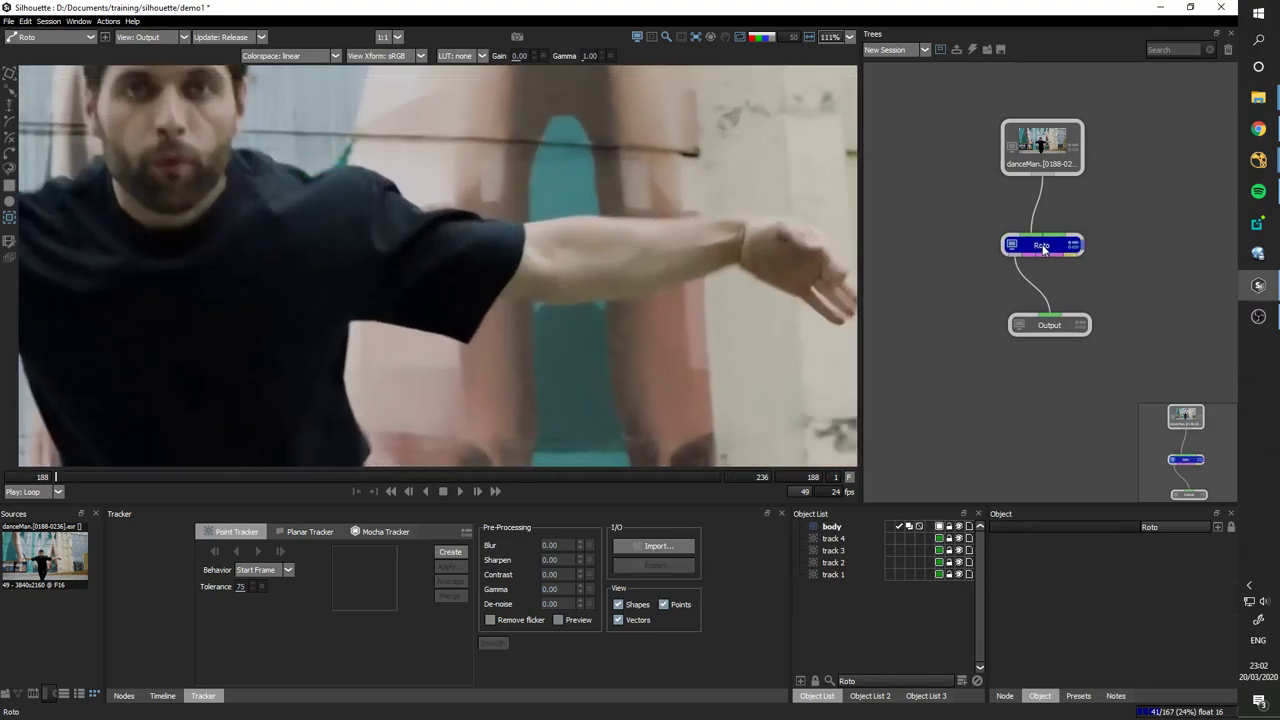
{"action": "left_click", "coordinate": [10, 122]}
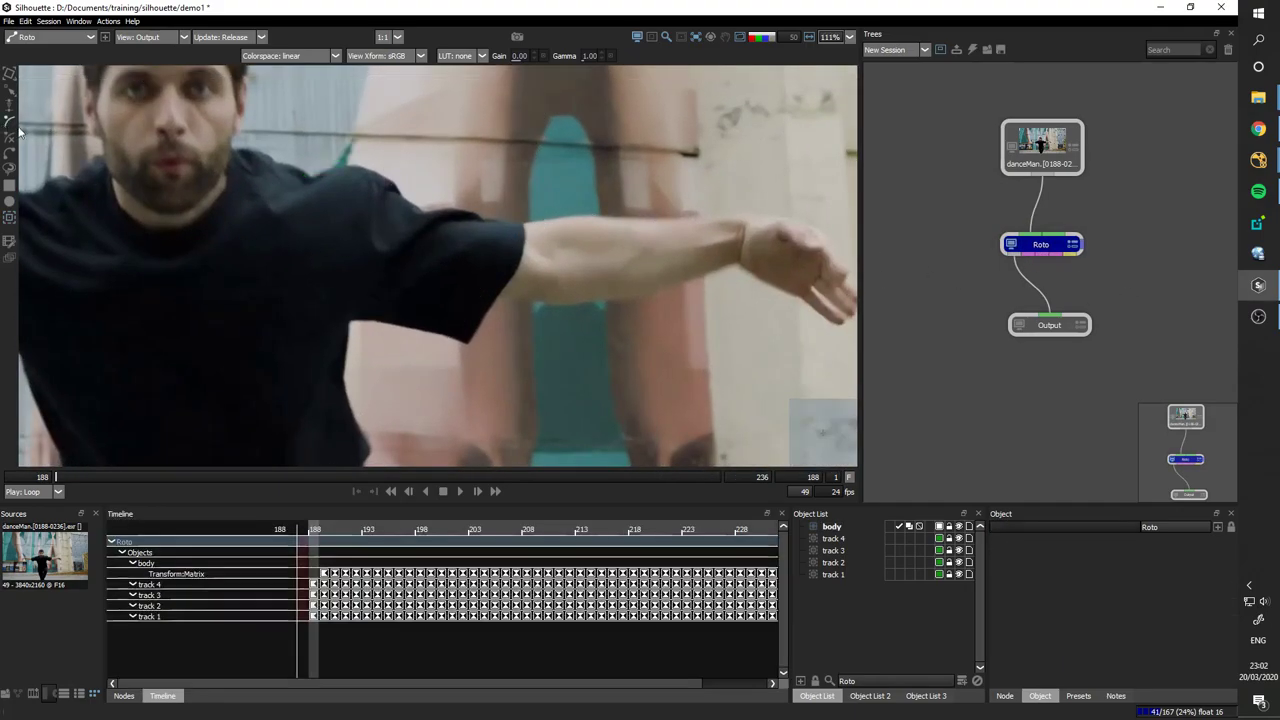
{"action": "scroll", "coordinate": [519, 233], "scroll_direction": "up", "scroll_amount": 1}
{"action": "scroll", "coordinate": [550, 218], "scroll_direction": "up", "scroll_amount": 2}
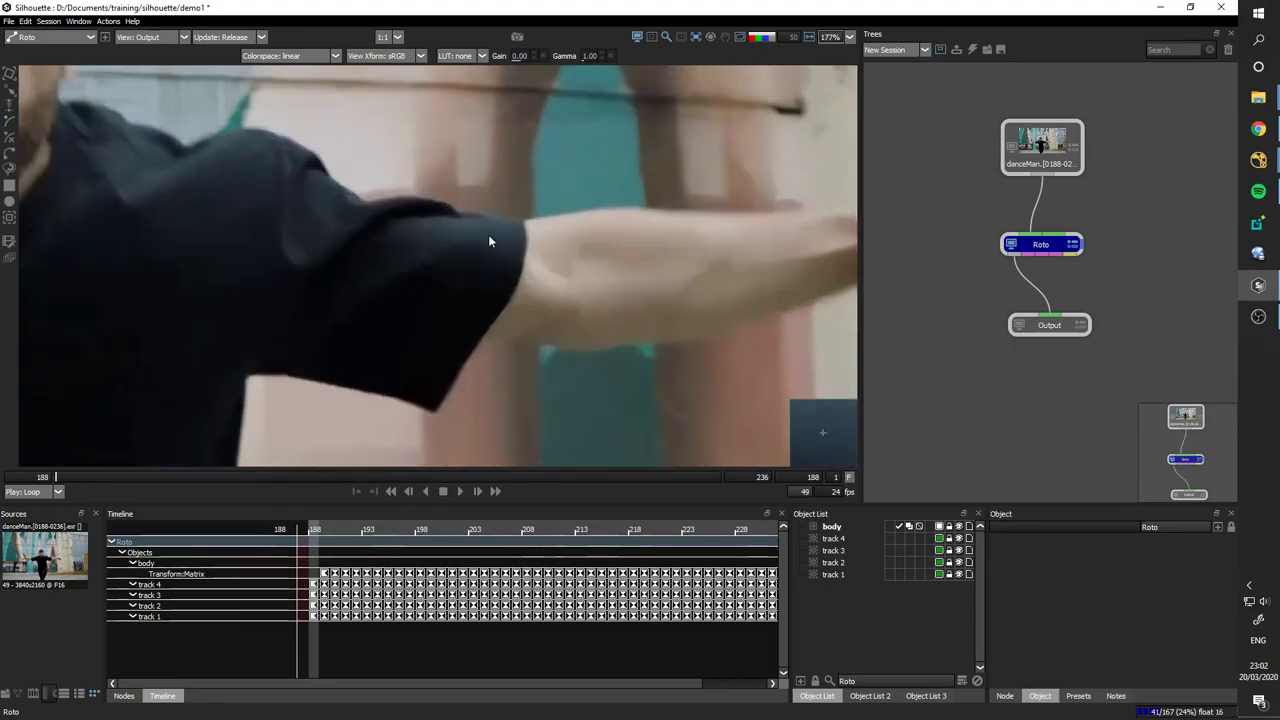
{"action": "key", "text": "b"}
{"action": "left_click", "coordinate": [488, 231]}
{"action": "left_click", "coordinate": [527, 221]}
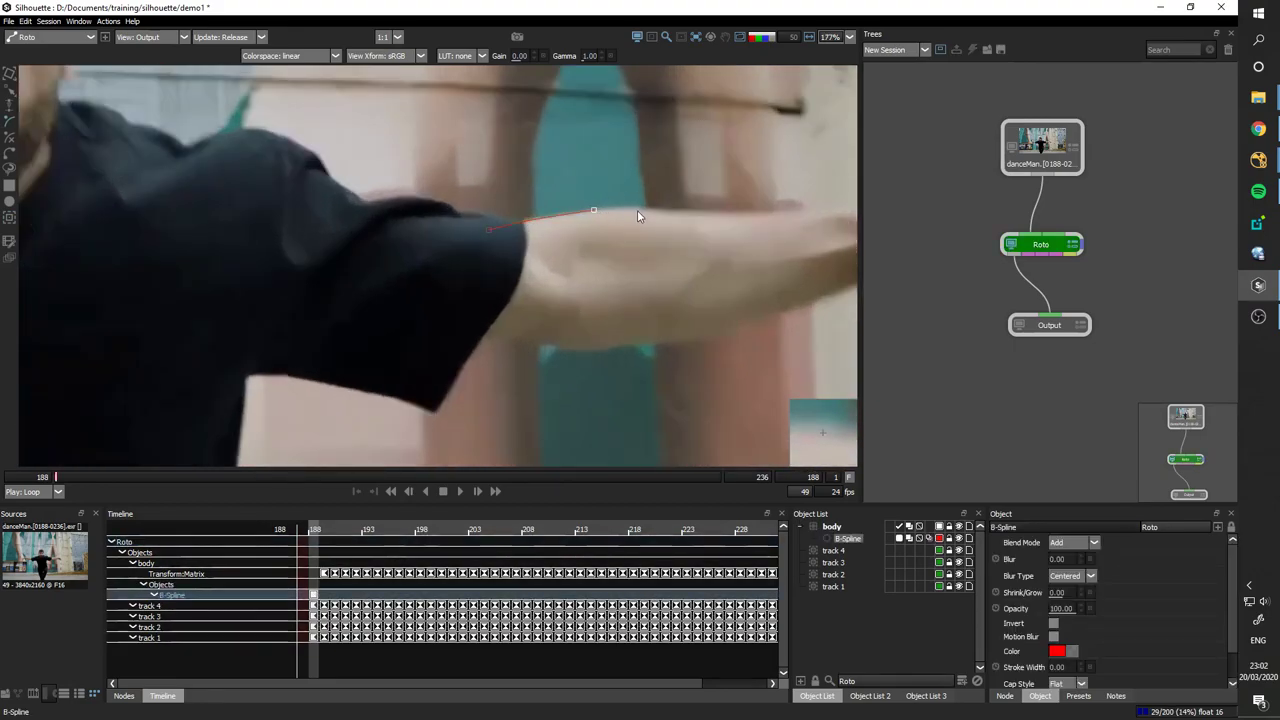
{"action": "left_click", "coordinate": [637, 210]}
{"action": "left_click", "coordinate": [710, 214]}
{"action": "left_click_drag", "start_coordinate": [800, 218], "coordinate": [650, 212]}
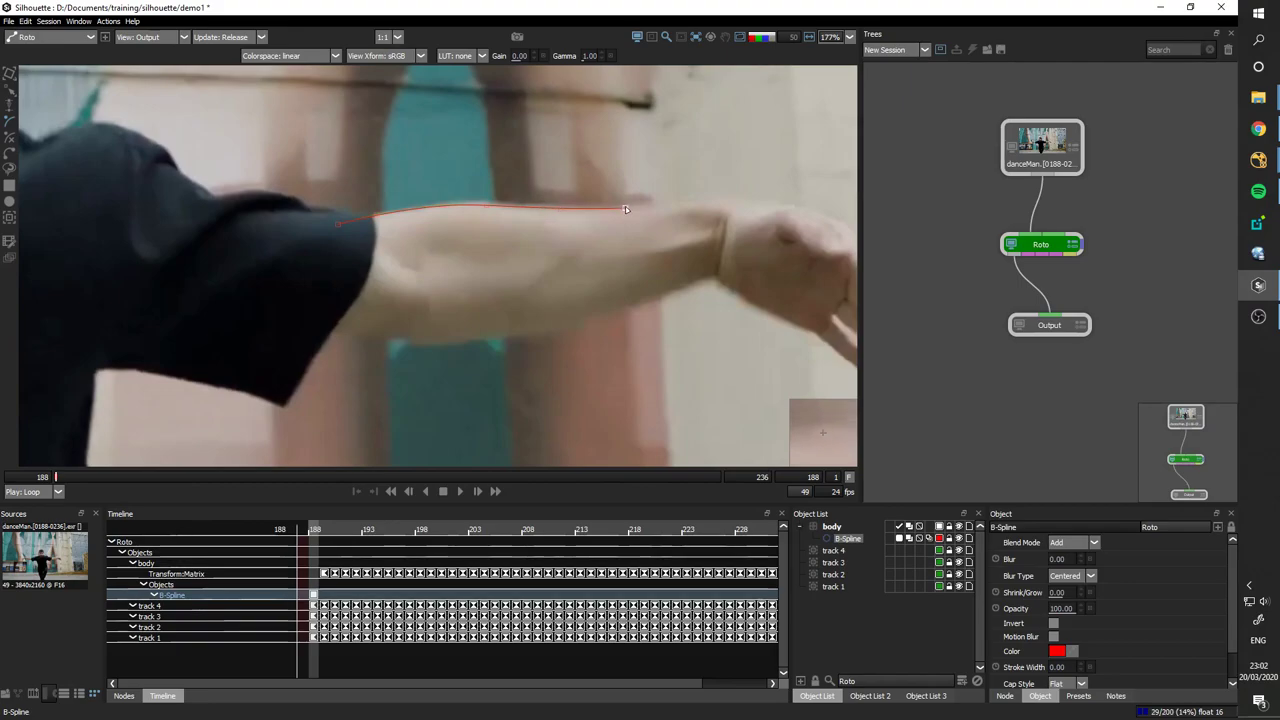
{"action": "left_click", "coordinate": [718, 201]}
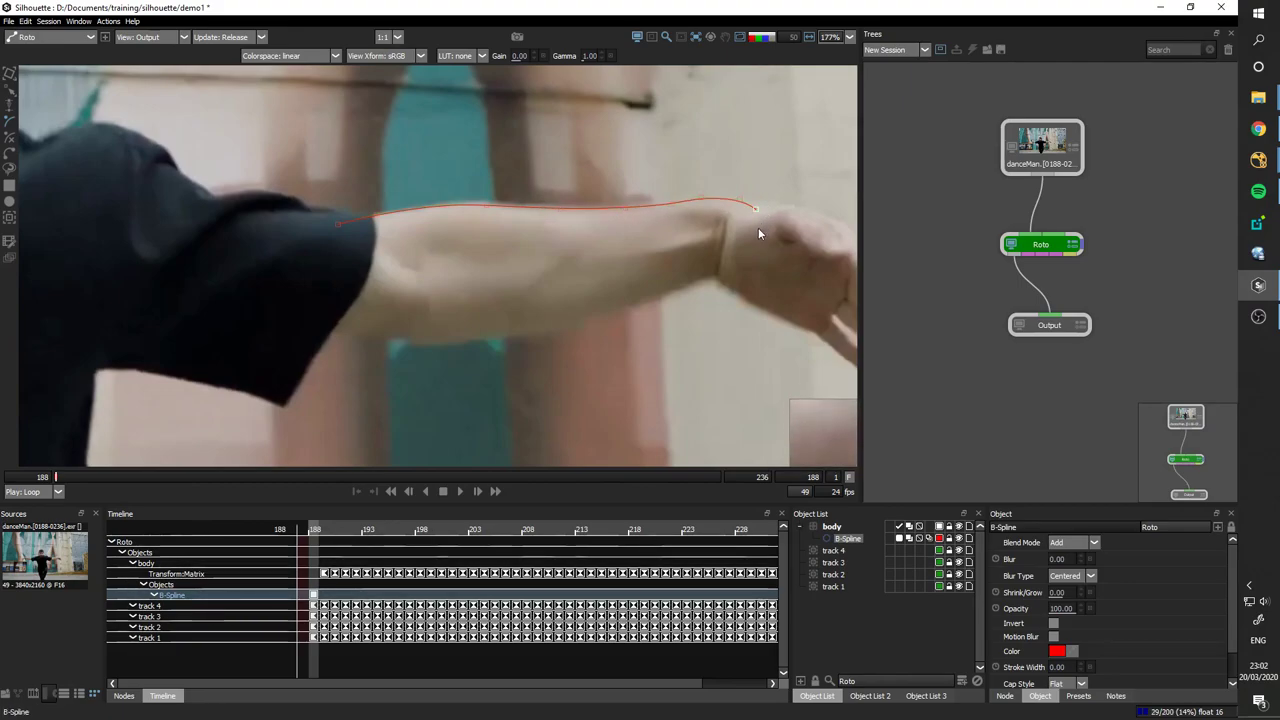
- Run the B-Spline down at the wrist and back through the middle of the arm, closing it inside the sleeve
{"action": "left_click", "coordinate": [751, 257]}
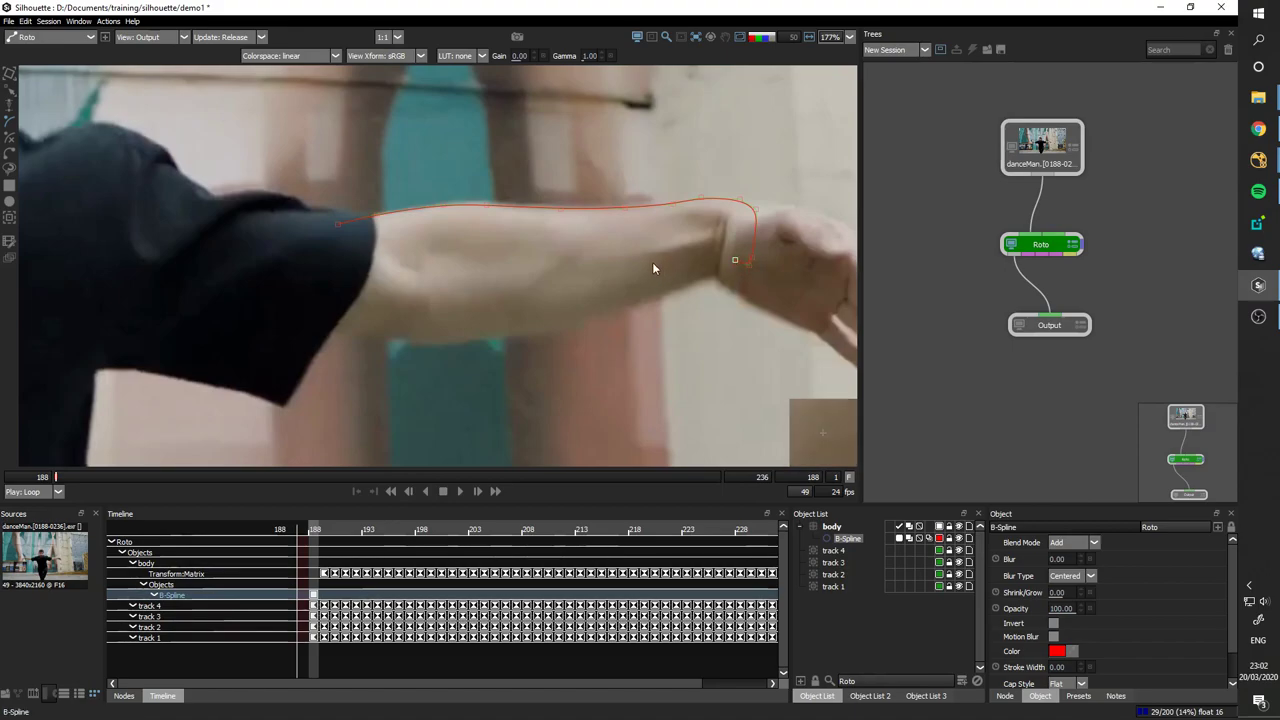
{"action": "left_click", "coordinate": [340, 272]}
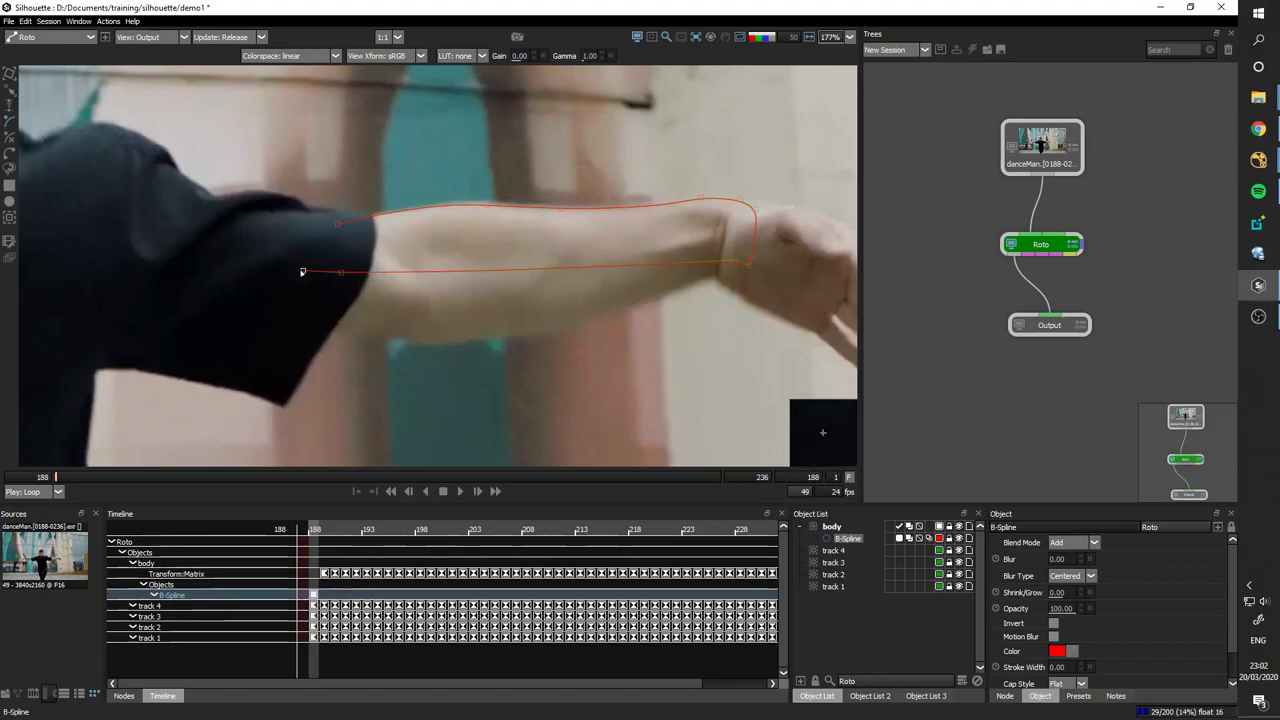
{"action": "left_click", "coordinate": [303, 259]}
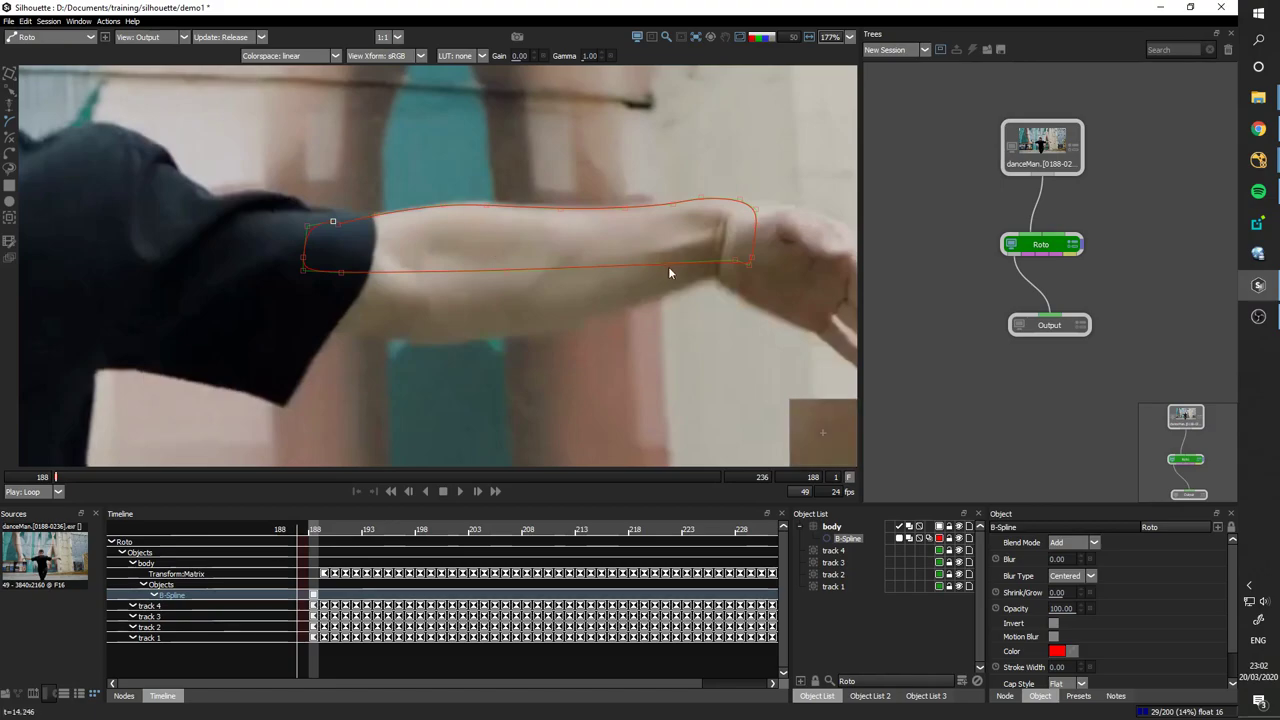
{"action": "left_click", "coordinate": [340, 224]}
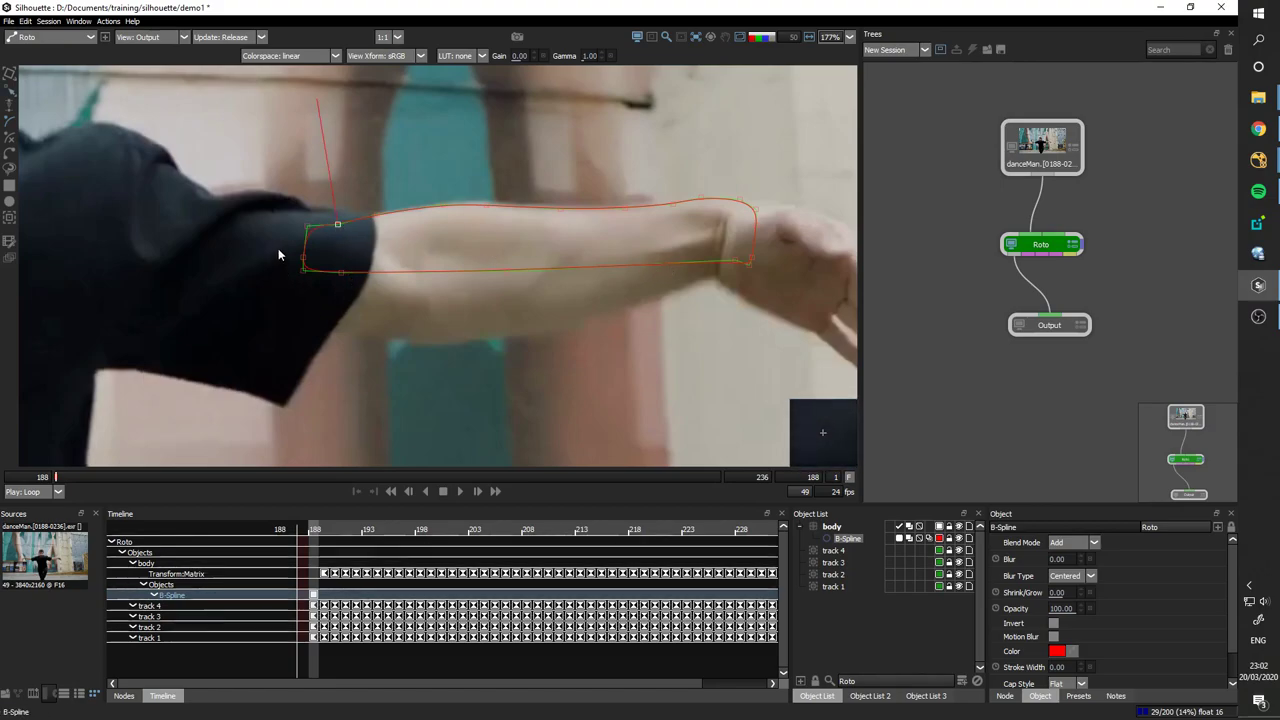
- Try a second closed B-Spline around the lower half of the arm, overlapping the first shape, and delete it
{"action": "left_click", "coordinate": [11, 120]}
{"action": "left_click", "coordinate": [264, 305]}
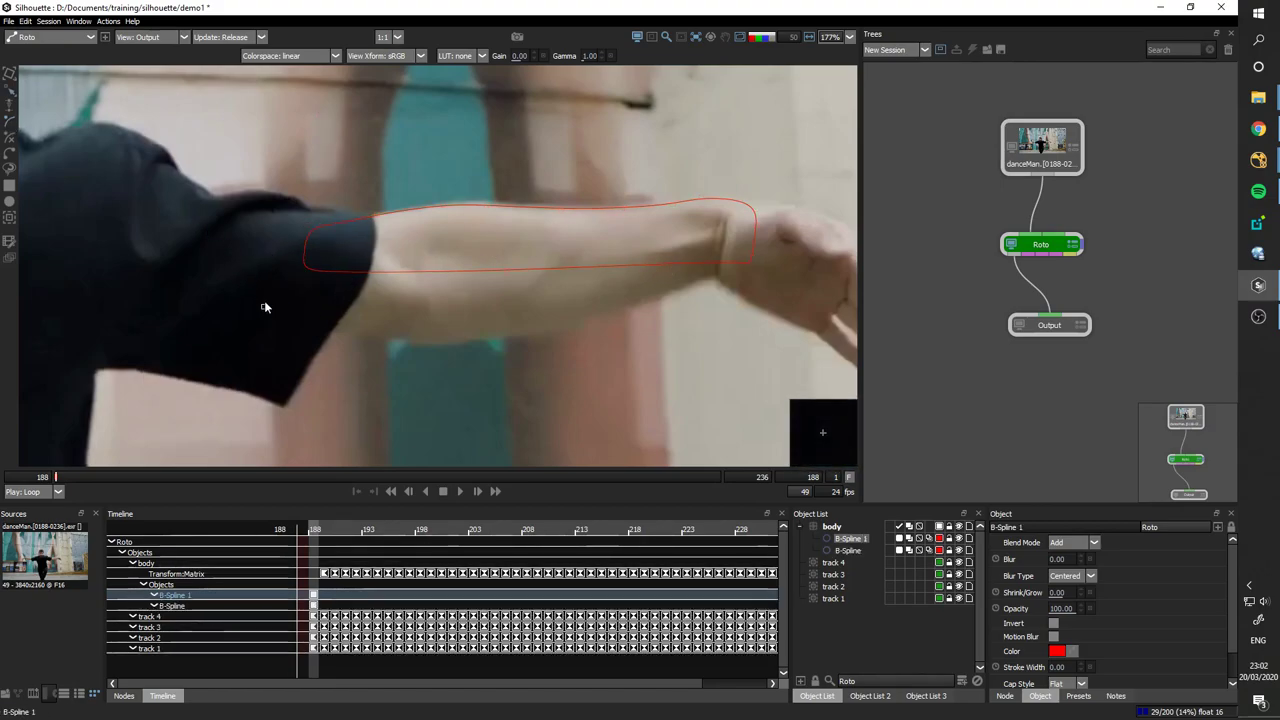
{"action": "left_click", "coordinate": [265, 305]}
{"action": "left_click", "coordinate": [265, 270]}
{"action": "left_click", "coordinate": [265, 257]}
{"action": "left_click", "coordinate": [284, 256]}
{"action": "left_click", "coordinate": [419, 256]}
{"action": "left_click", "coordinate": [767, 249]}
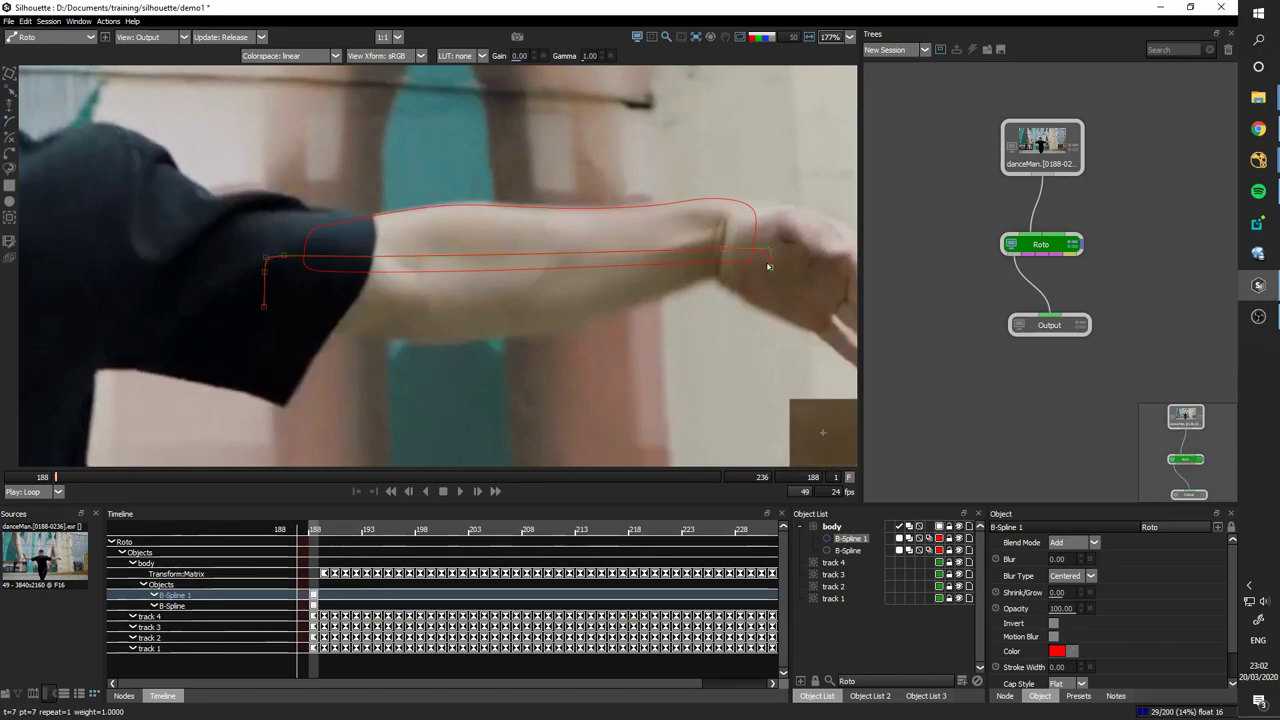
{"action": "left_click", "coordinate": [748, 285]}
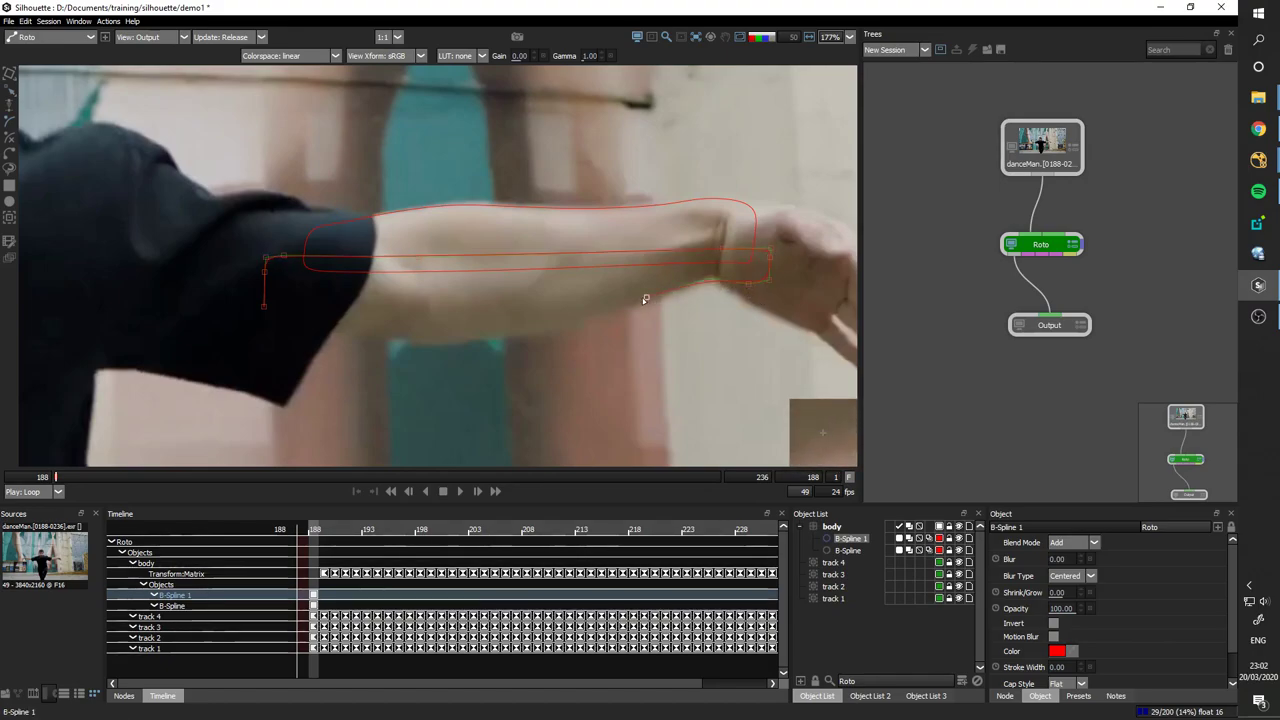
{"action": "left_click", "coordinate": [365, 342]}
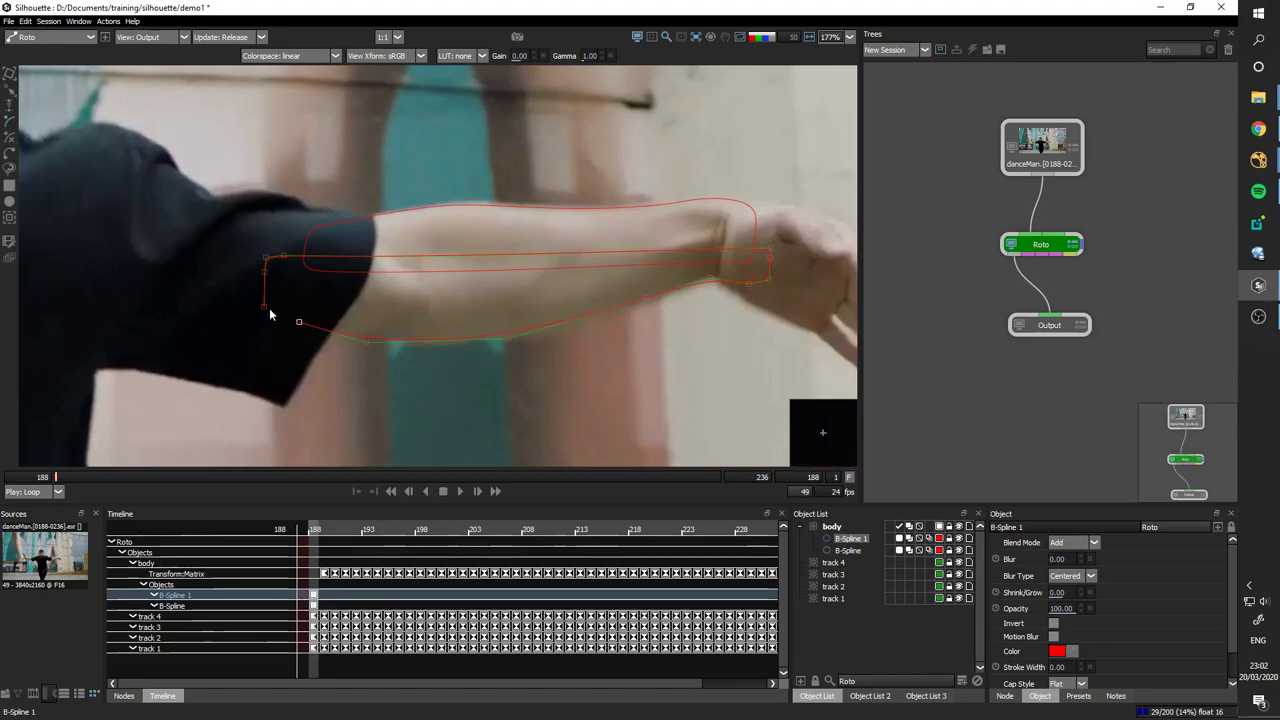
{"action": "left_click", "coordinate": [265, 306]}
{"action": "key", "text": "t"}
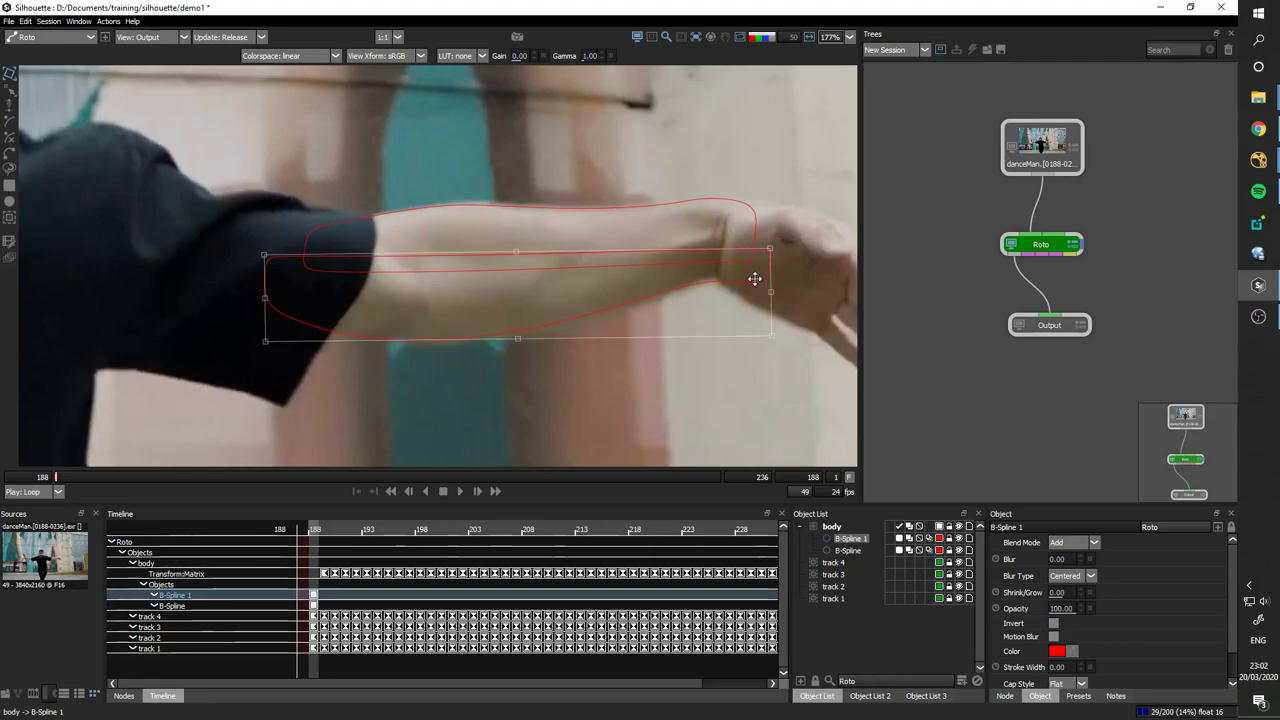
{"action": "key", "text": "Delete"}
- Select the remaining B-Spline and nudge the whole shape slightly so it fits the arm's upper edge
{"action": "left_click", "coordinate": [605, 241]}
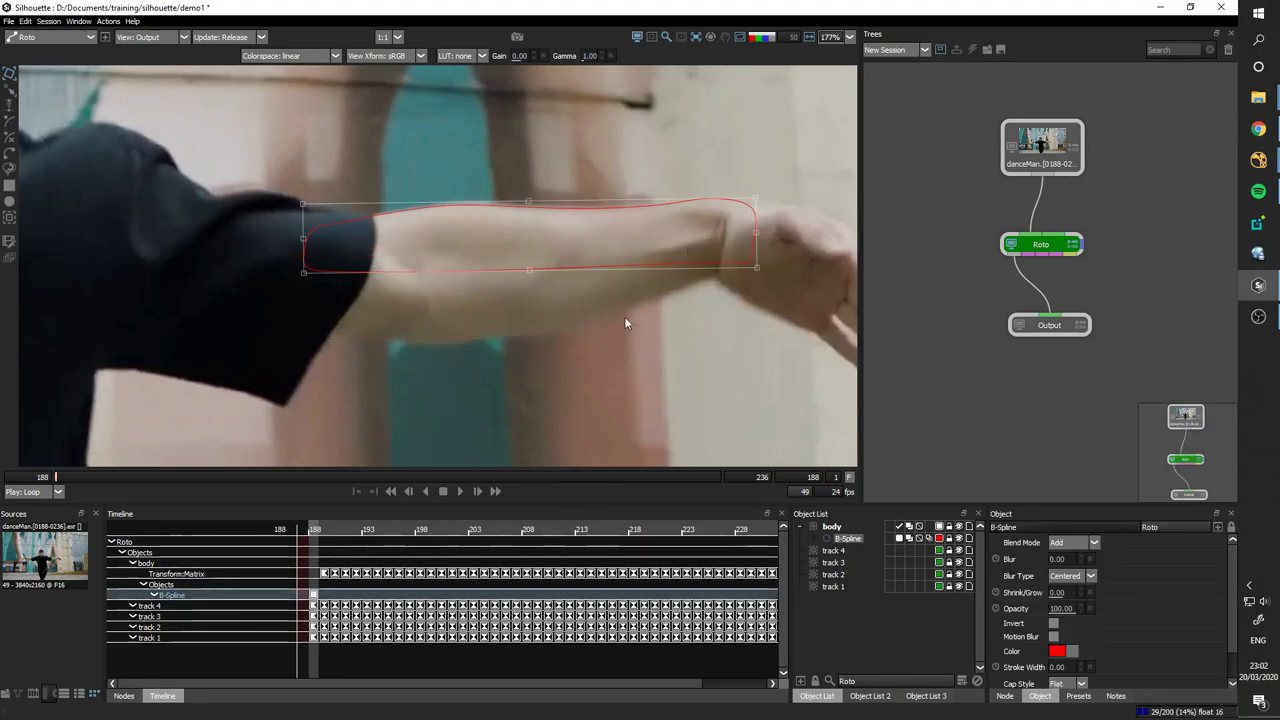
{"action": "left_click_drag", "start_coordinate": [475, 219], "coordinate": [425, 226]}
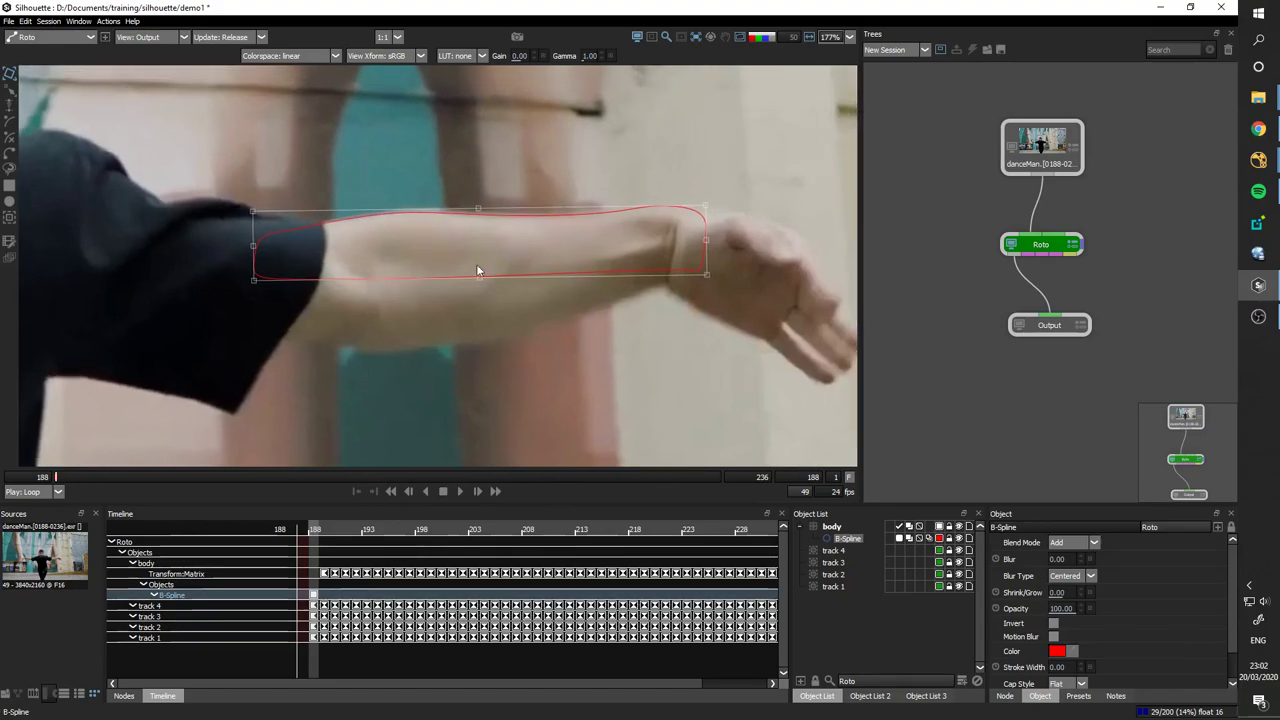
{"action": "left_click", "coordinate": [575, 178]}
{"action": "left_click", "coordinate": [552, 219]}
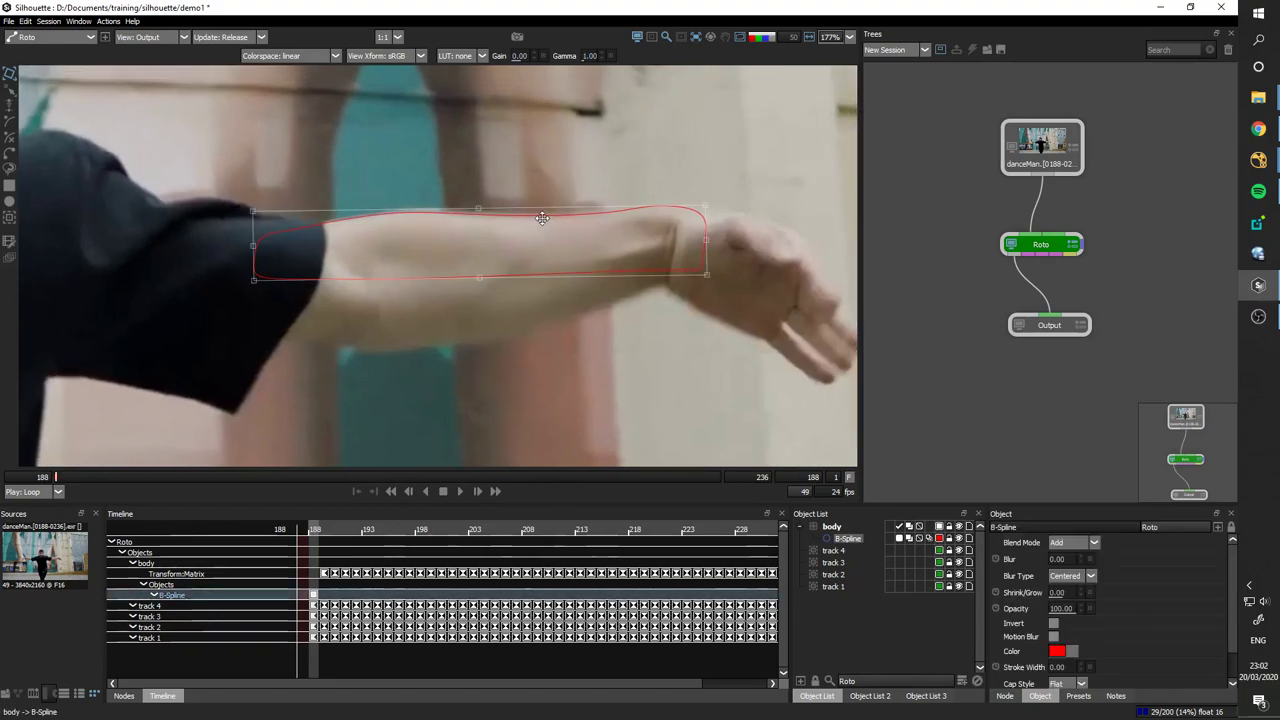
{"action": "left_click_drag", "start_coordinate": [542, 218], "coordinate": [546, 214]}
{"action": "left_click", "coordinate": [555, 234]}
{"action": "left_click", "coordinate": [574, 145]}
{"action": "left_click", "coordinate": [556, 214]}
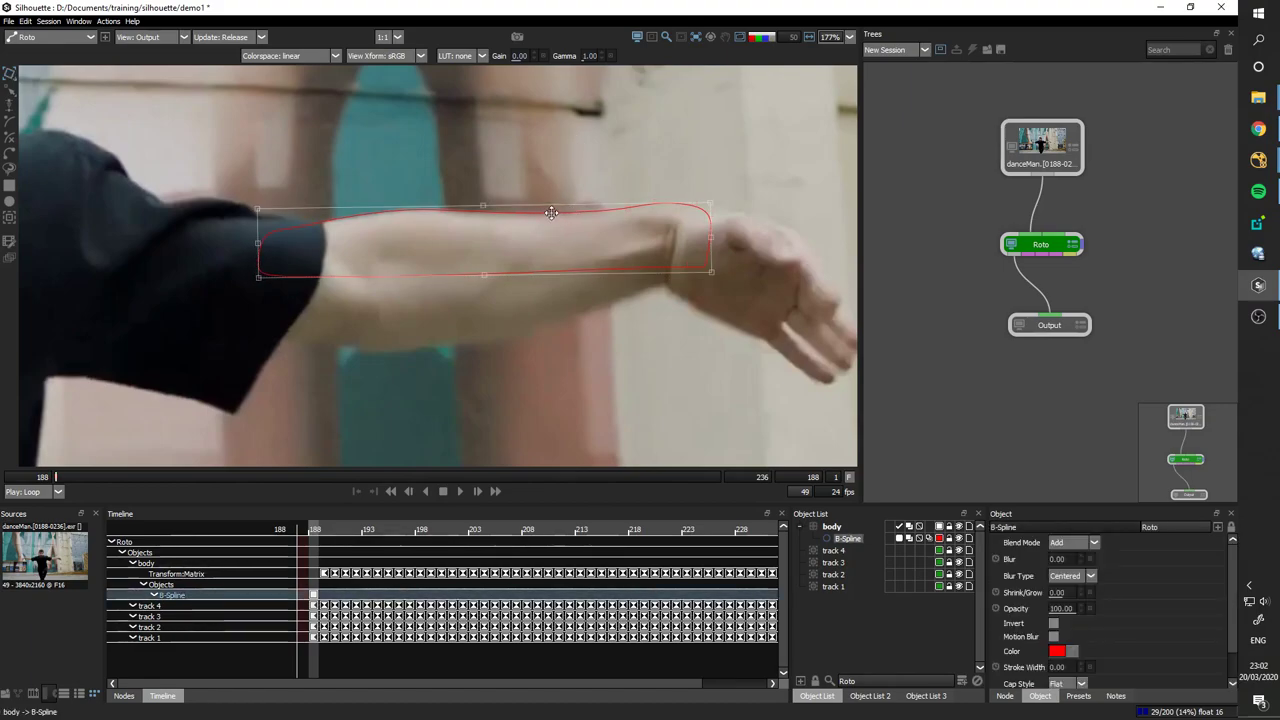
{"action": "mouse_move", "coordinate": [556, 214]}
{"action": "left_mouse_down"}
{"action": "mouse_move", "coordinate": [551, 241]}
{"action": "mouse_move", "coordinate": [568, 207]}
{"action": "left_mouse_up"}
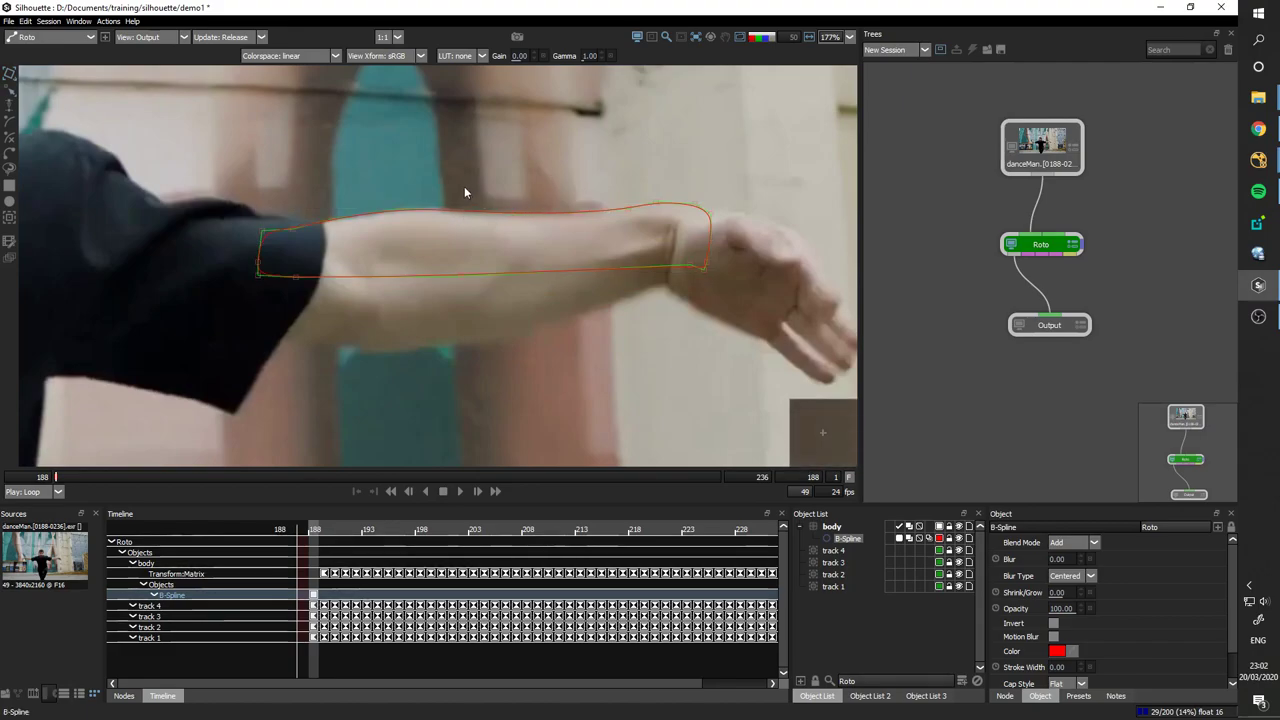
- Try lowering a control point on the B-Spline's upper edge, undo it, and try selecting single and grouped upper-edge points
{"action": "left_click_drag", "start_coordinate": [443, 210], "coordinate": [438, 251]}
{"action": "key", "text": "ctrl+z"}
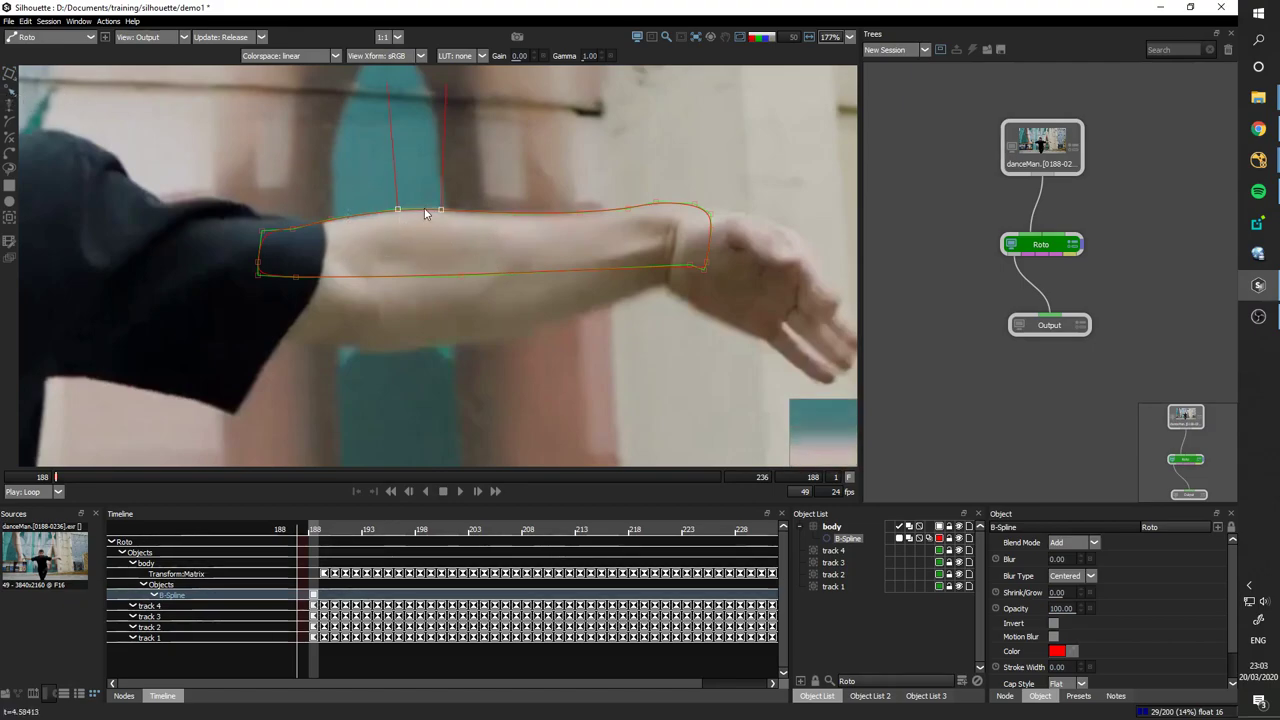
{"action": "left_click_drag", "start_coordinate": [587, 157], "coordinate": [399, 229]}
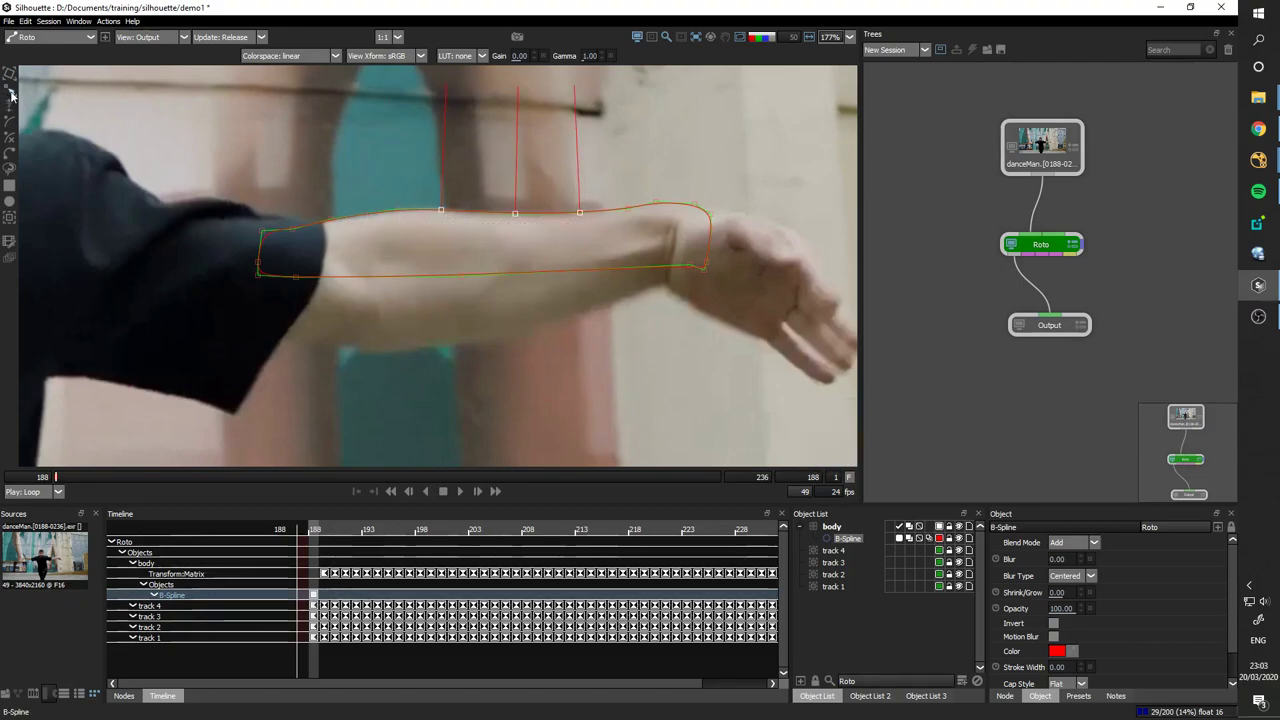
{"action": "mouse_move", "coordinate": [515, 213]}
{"action": "left_mouse_down"}
{"action": "mouse_move", "coordinate": [514, 140]}
{"action": "mouse_move", "coordinate": [510, 271]}
{"action": "mouse_move", "coordinate": [515, 213]}
{"action": "left_mouse_up"}
{"action": "left_click", "coordinate": [578, 212]}
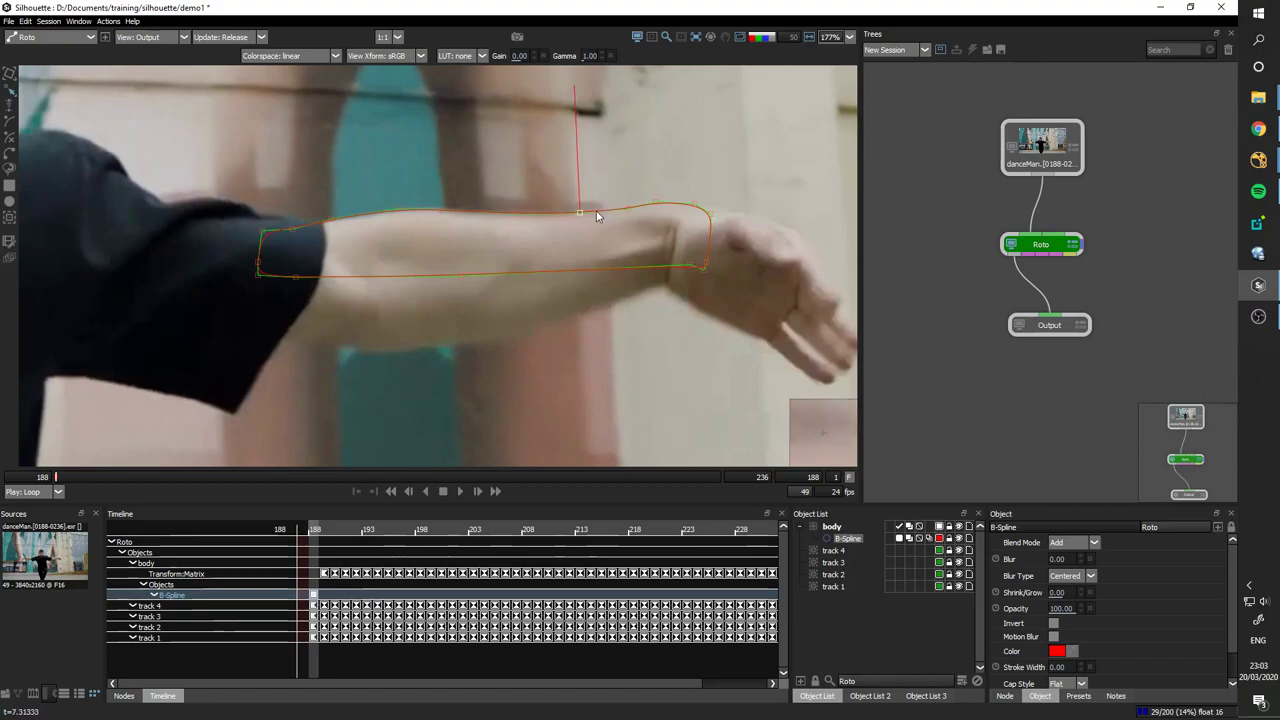
{"action": "left_click", "coordinate": [641, 153]}
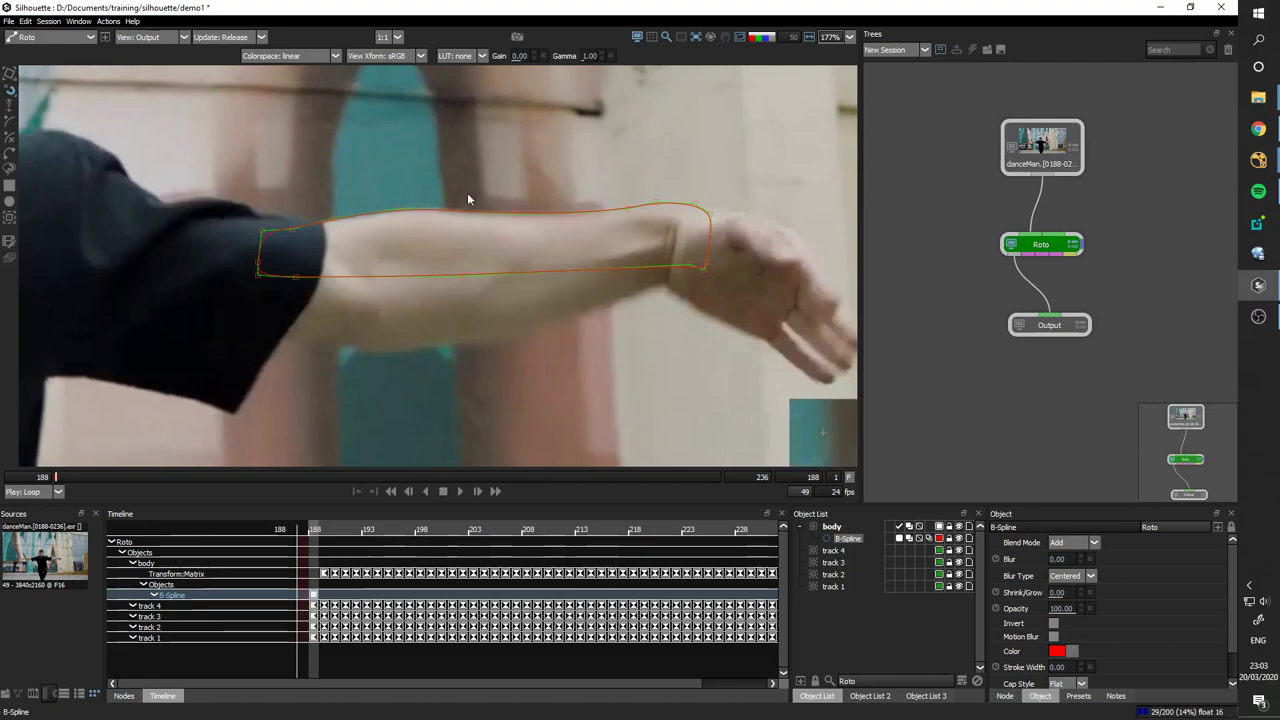
- Try pulling the middle of the selected upper-edge points far above the arm with falloff, and undo the reshape
{"action": "left_click_drag", "start_coordinate": [372, 147], "coordinate": [664, 241]}
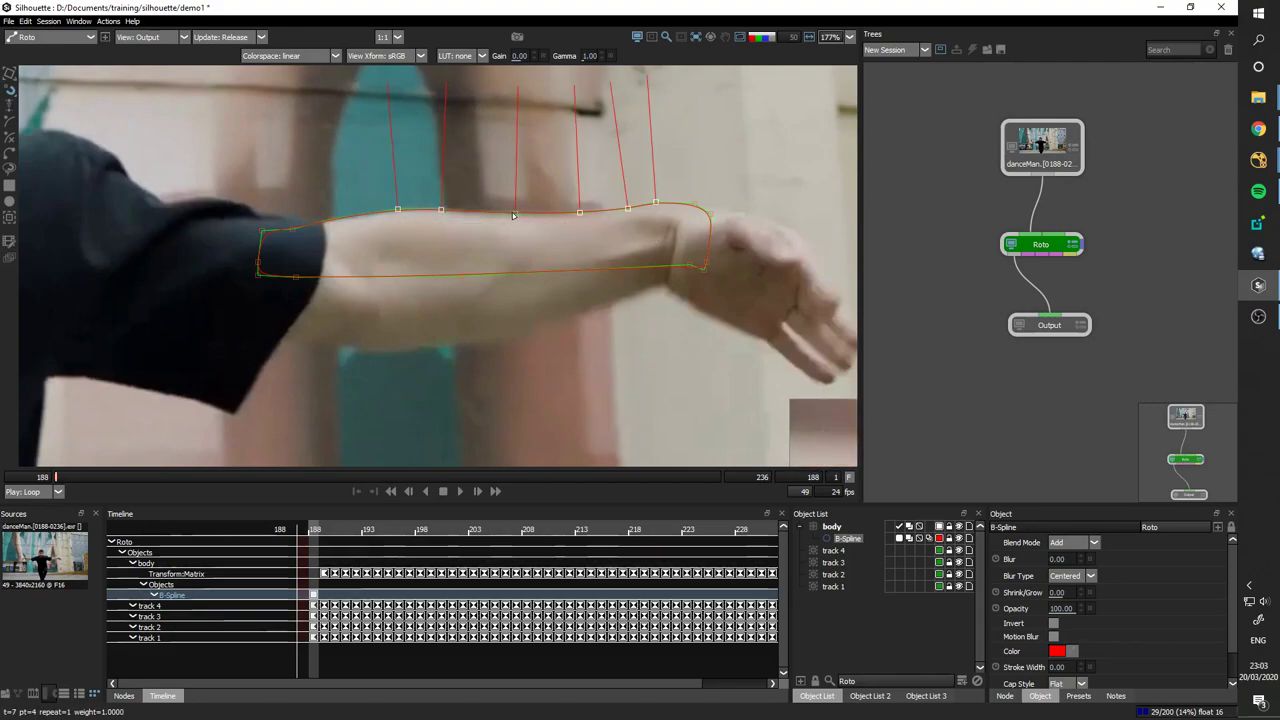
{"action": "left_click_drag", "start_coordinate": [516, 218], "coordinate": [508, 85]}
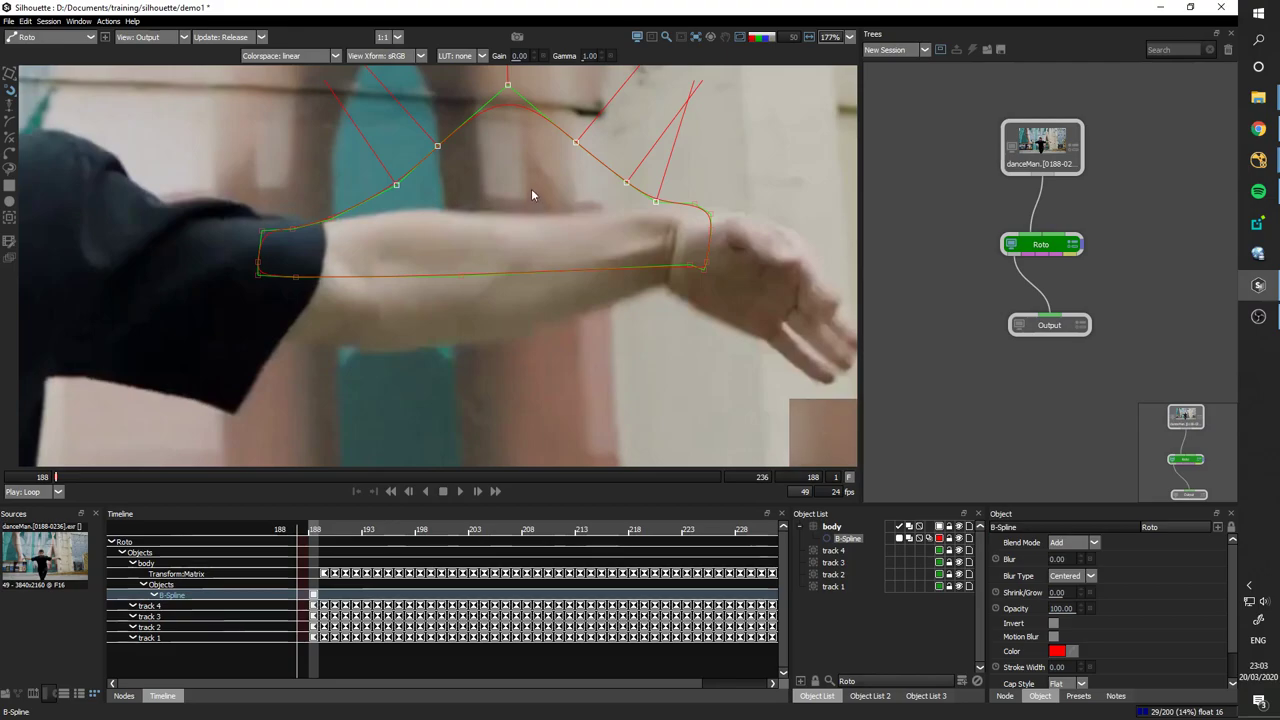
{"action": "key", "text": "ctrl+z"}
{"action": "left_click", "coordinate": [747, 168]}
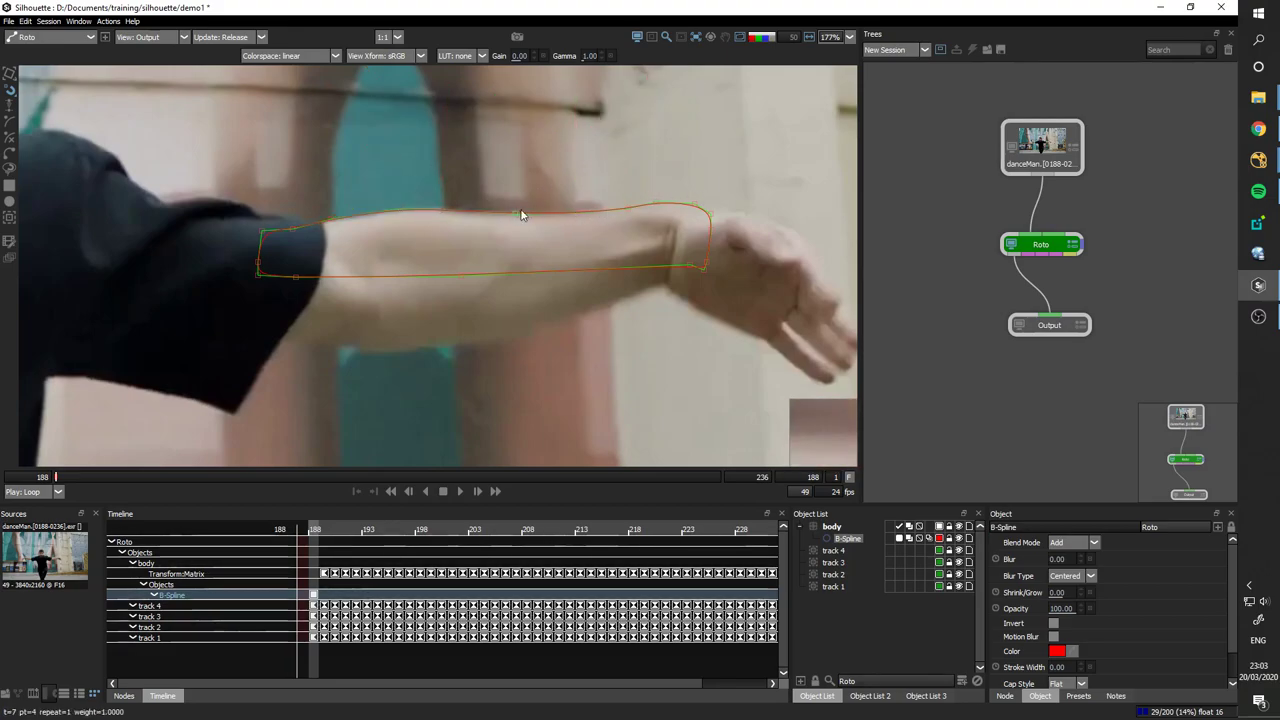
- Try stretching the B-Spline from its sleeve end and wrist corner with the Transform tool, undoing the changes
{"action": "key", "text": "t"}
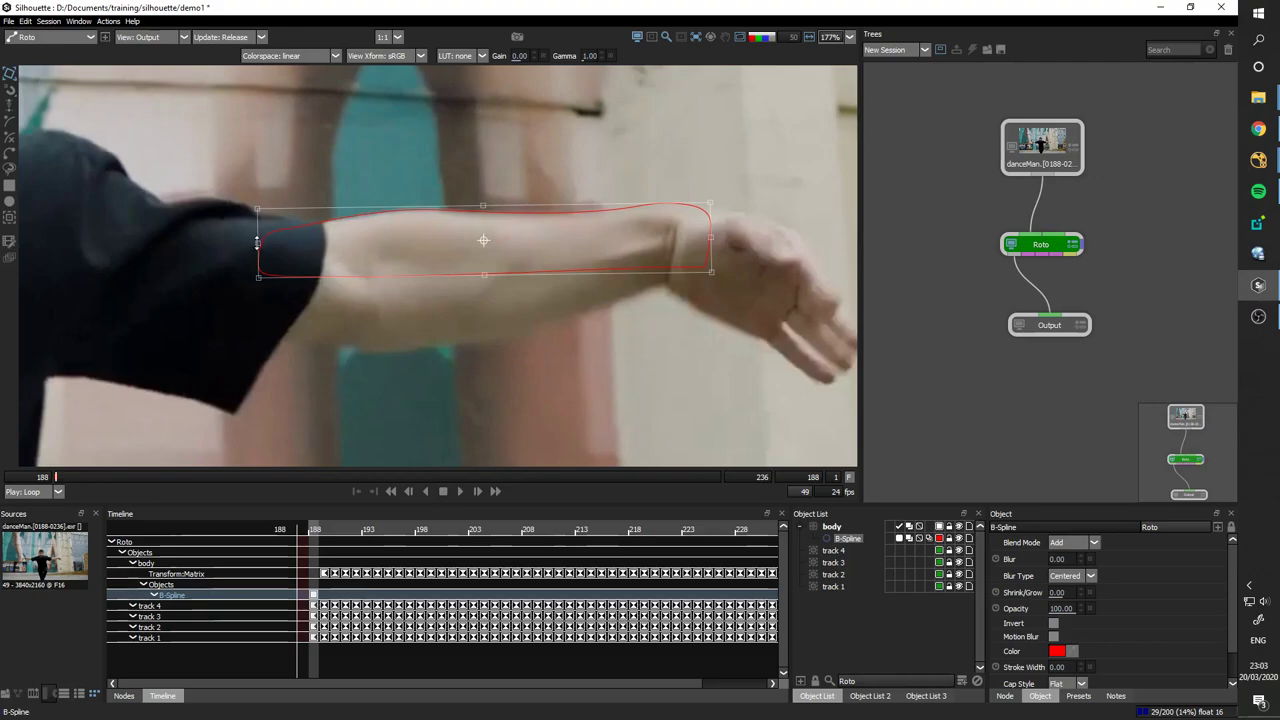
{"action": "left_click_drag", "start_coordinate": [258, 244], "coordinate": [305, 244]}
{"action": "key", "text": "ctrl+z"}
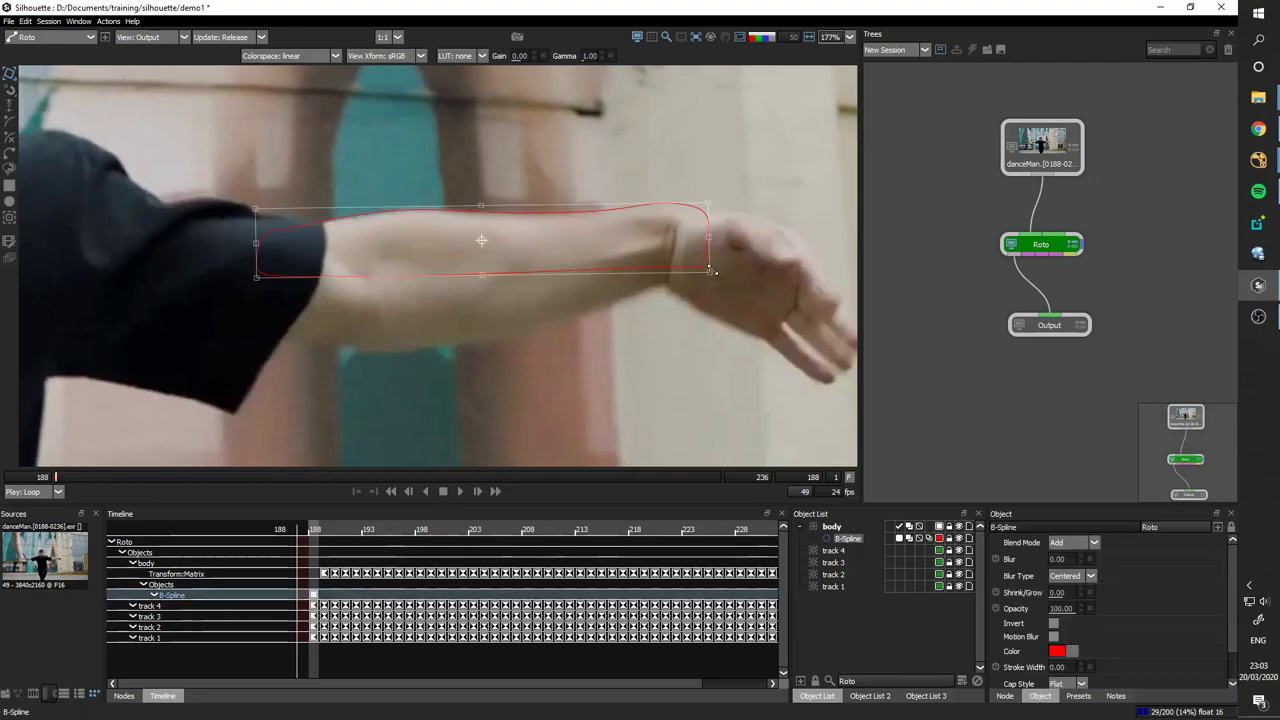
{"action": "mouse_move", "coordinate": [708, 274]}
{"action": "left_mouse_down"}
{"action": "mouse_move", "coordinate": [671, 293]}
{"action": "mouse_move", "coordinate": [706, 288]}
{"action": "mouse_move", "coordinate": [709, 272]}
{"action": "left_mouse_up"}
{"action": "left_click_drag", "start_coordinate": [257, 243], "coordinate": [398, 239]}
{"action": "key", "text": "ctrl+z"}
- Place the B-Spline's transform pivot inside the sleeve and try rotating and scaling the shape around it
{"action": "left_click_drag", "start_coordinate": [482, 208], "coordinate": [526, 211]}
{"action": "left_click", "coordinate": [268, 252], "text": "ctrl"}
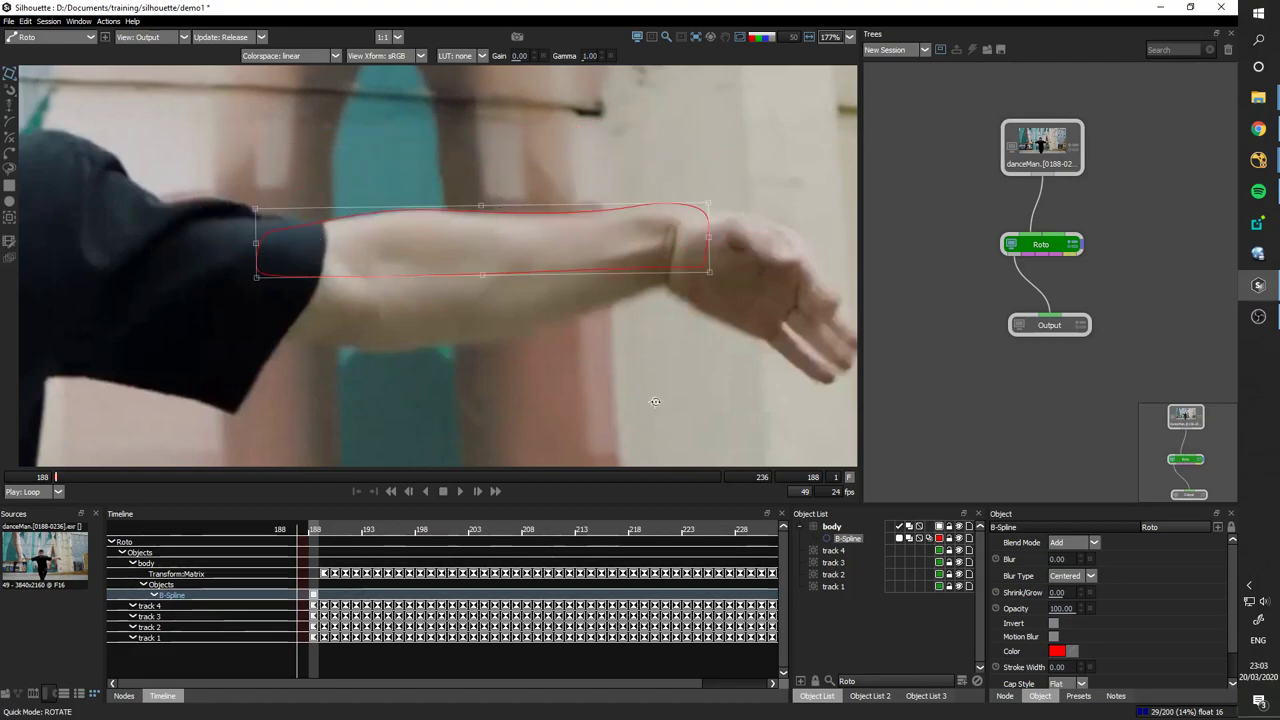
{"action": "mouse_move", "coordinate": [470, 197]}
{"action": "left_mouse_down"}
{"action": "mouse_move", "coordinate": [510, 170]}
{"action": "mouse_move", "coordinate": [315, 171]}
{"action": "mouse_move", "coordinate": [467, 197]}
{"action": "left_mouse_up"}
{"action": "mouse_move", "coordinate": [650, 266]}
{"action": "left_mouse_down"}
{"action": "mouse_move", "coordinate": [643, 280]}
{"action": "mouse_move", "coordinate": [650, 266]}
{"action": "left_mouse_up"}
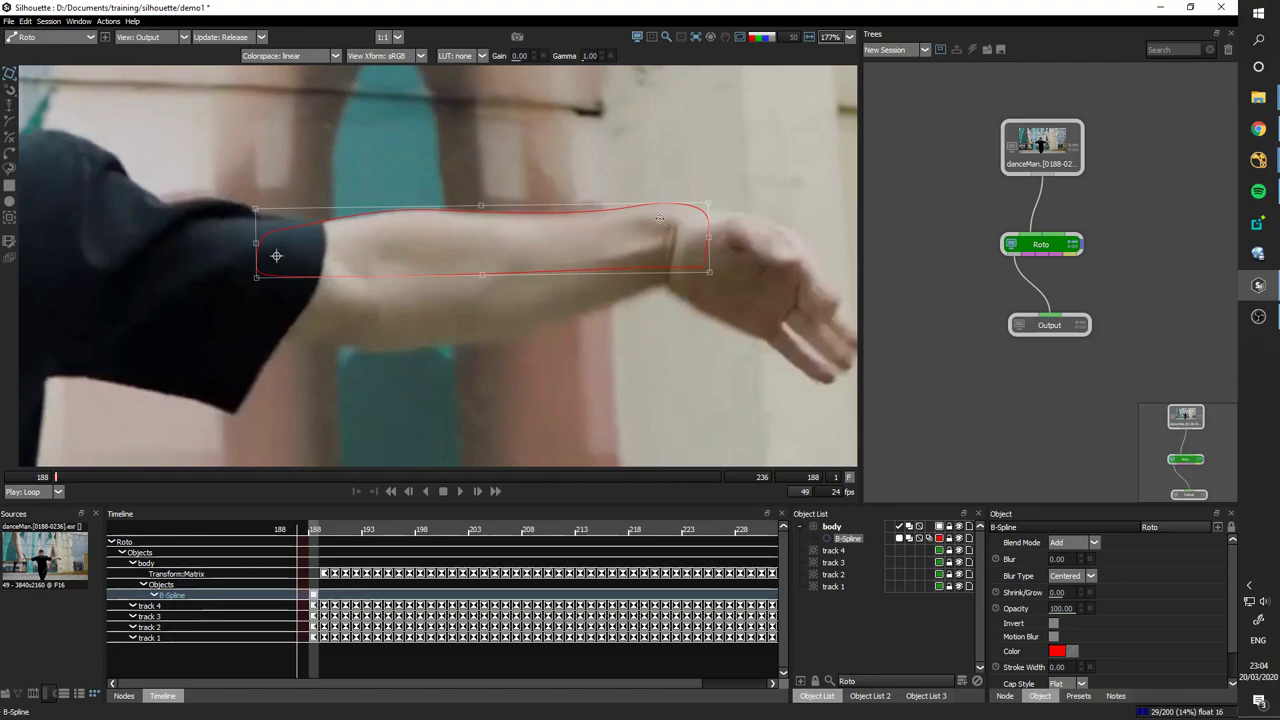
{"action": "key", "text": "s"}
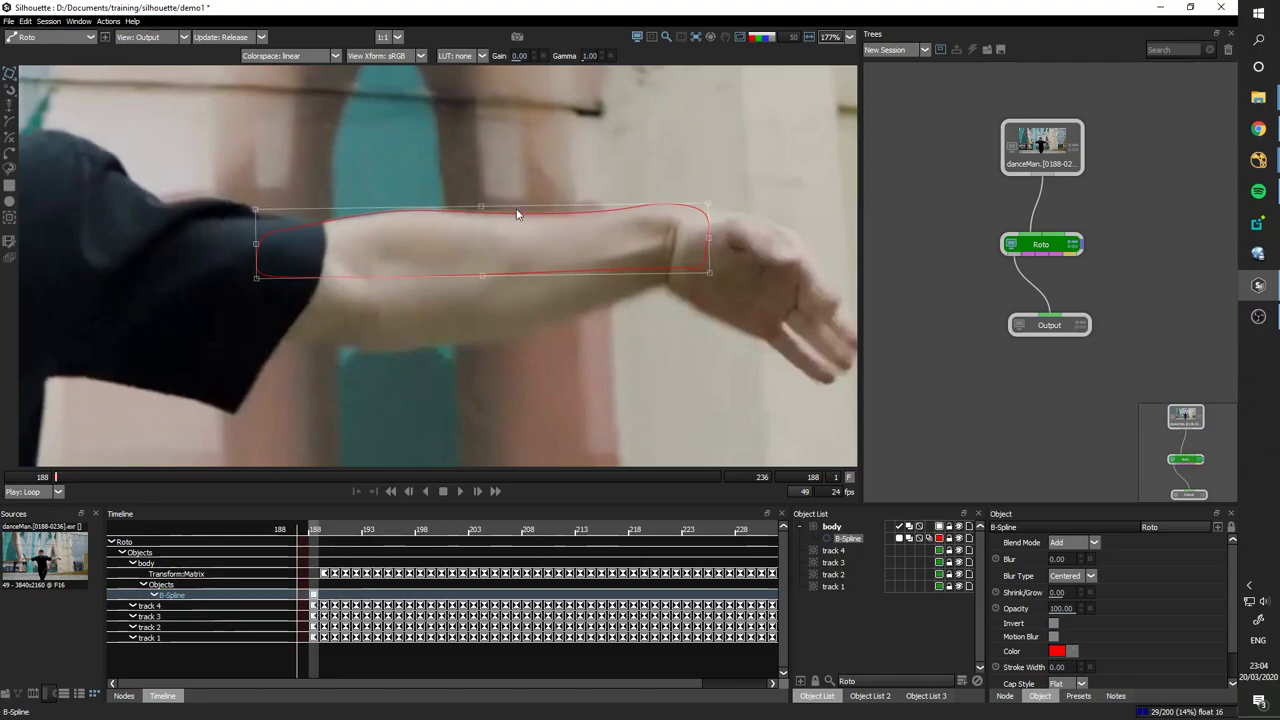
- Check the B-Spline's coverage of the arm by switching the blue matte overlay on and off
{"action": "left_click_drag", "start_coordinate": [541, 226], "coordinate": [582, 197]}
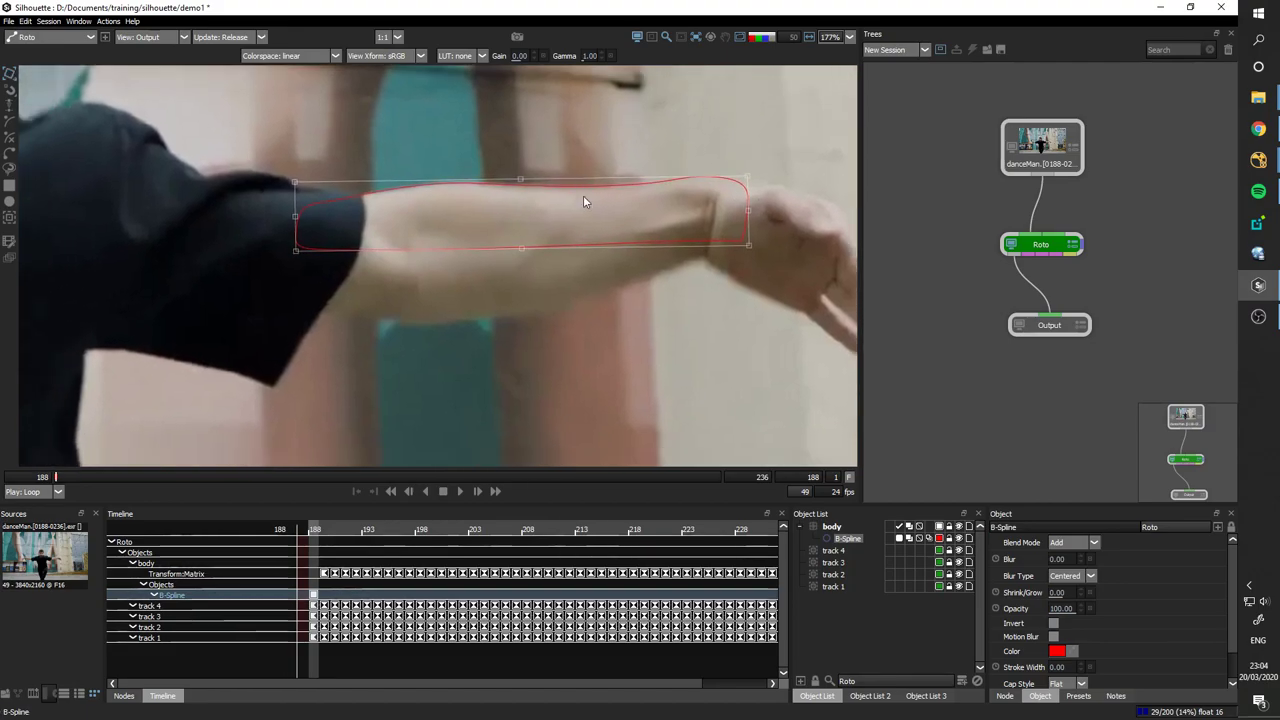
{"action": "left_click_drag", "start_coordinate": [638, 130], "coordinate": [564, 190]}
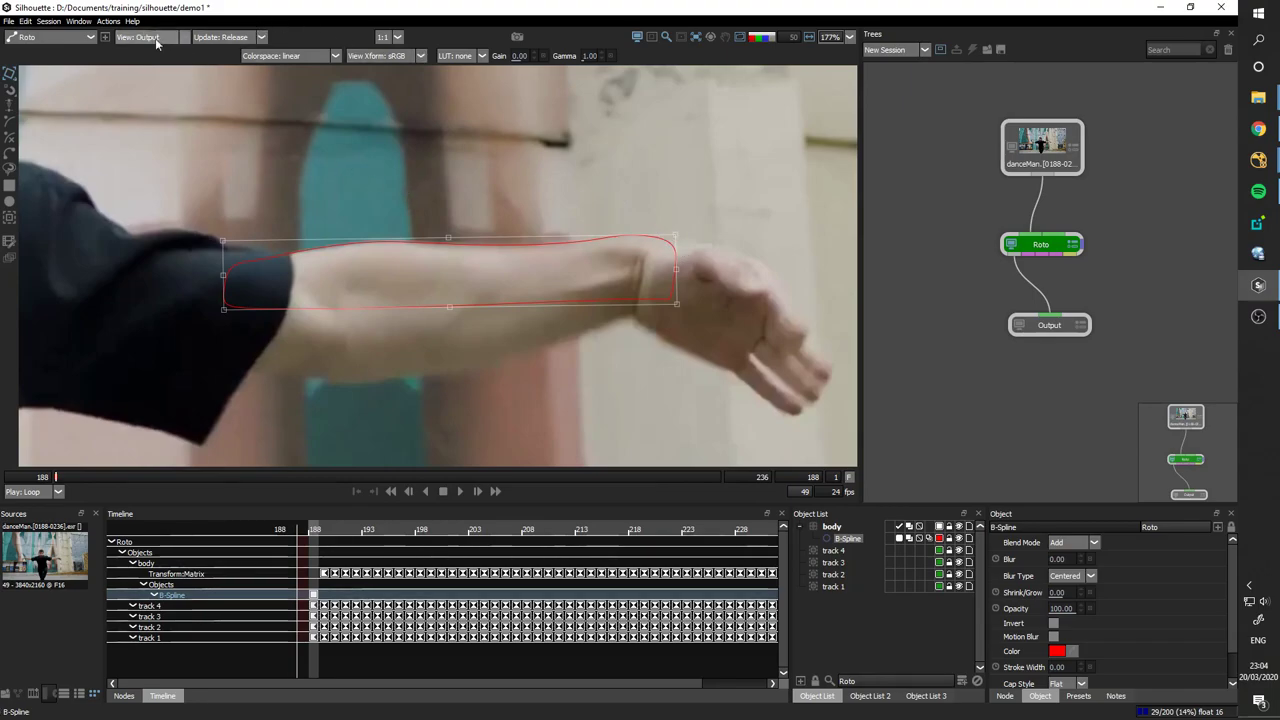
{"action": "key", "text": "1"}
{"action": "key", "text": "3"}
{"action": "key", "text": "a"}
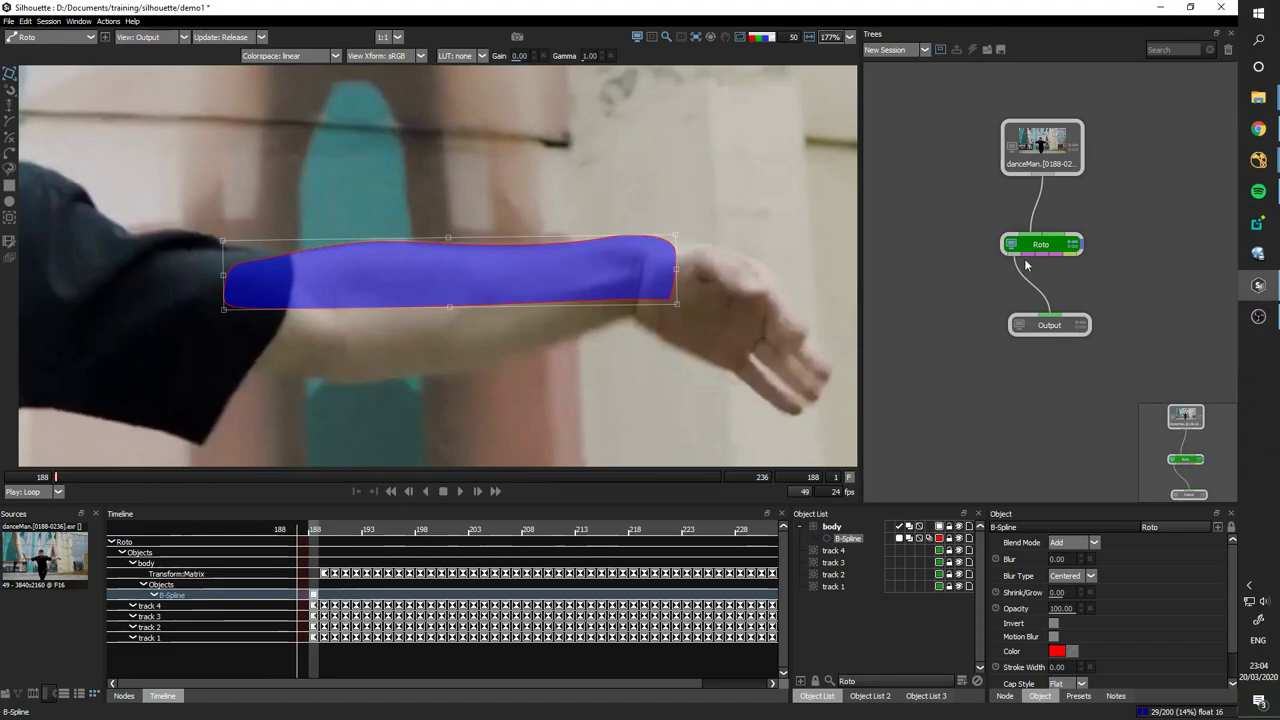
{"action": "key", "text": "o"}
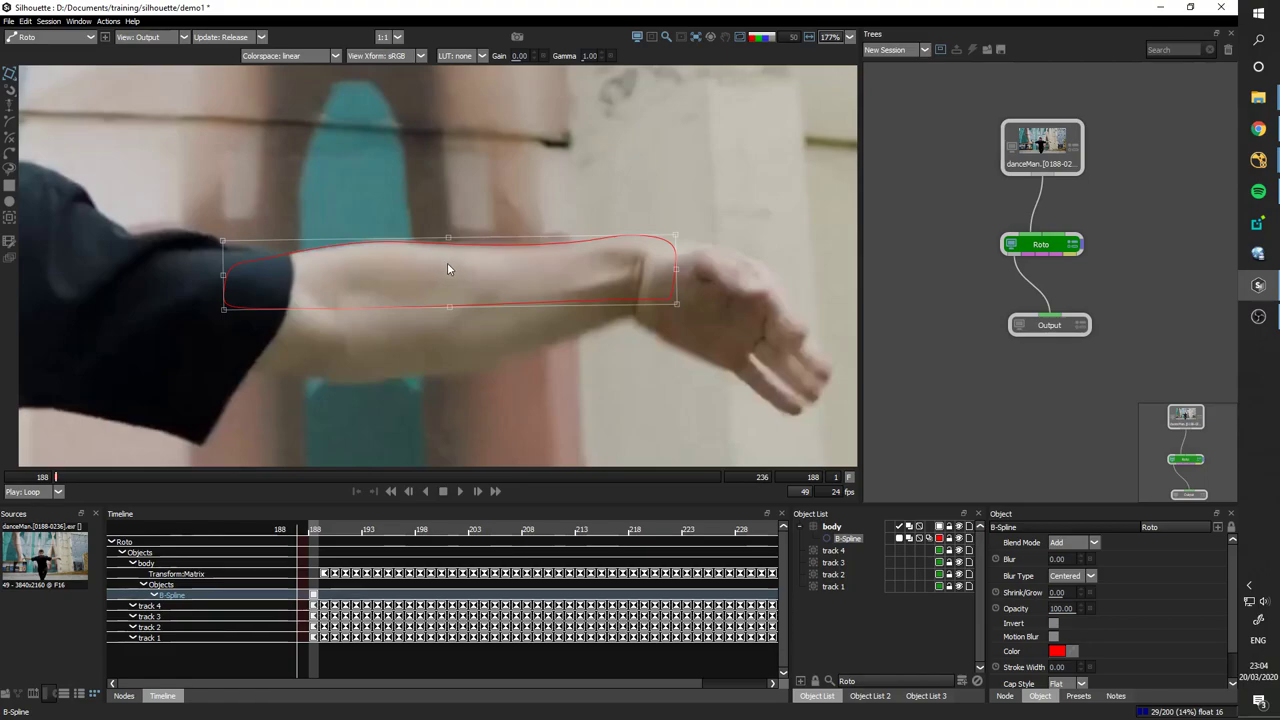
{"action": "key", "text": "o"}
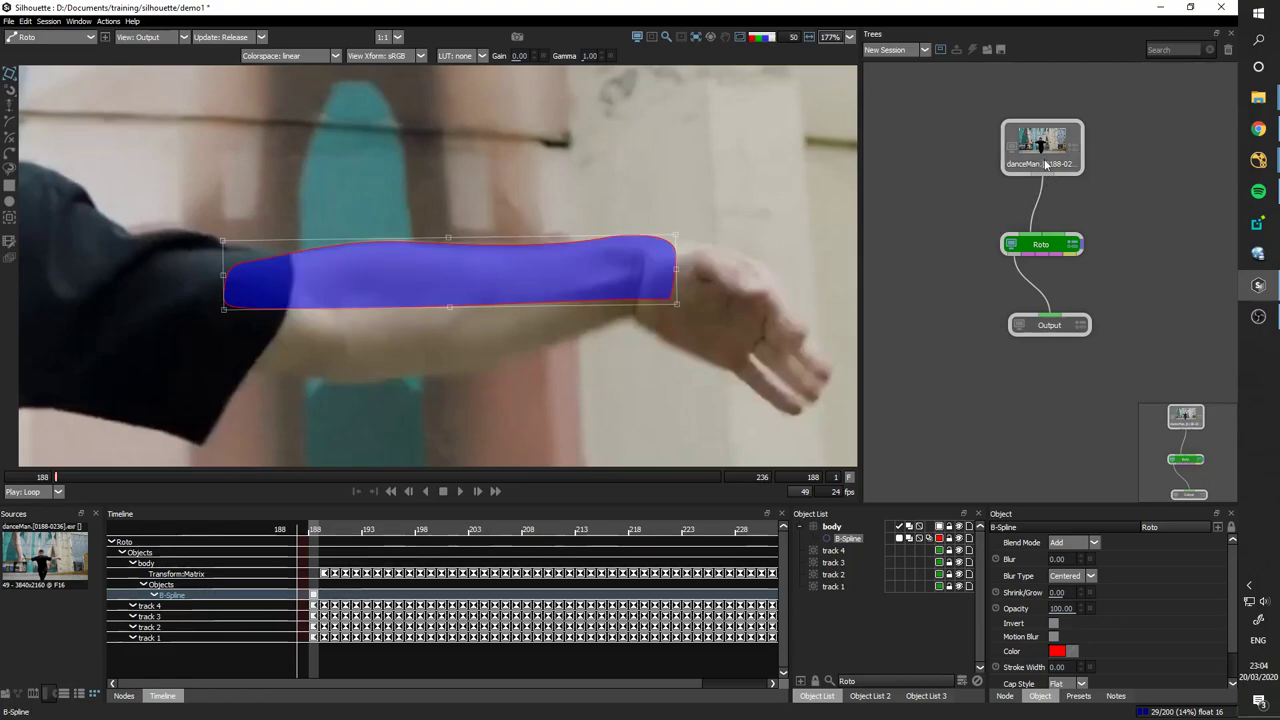
- Compare the viewer's different view modes on the arm while repeatedly toggling the matte overlay
{"action": "left_click_drag", "start_coordinate": [389, 155], "coordinate": [434, 152]}
{"action": "key", "text": "1"}
{"action": "key", "text": "2"}
{"action": "key", "text": "1"}
{"action": "key", "text": "2"}
{"action": "key", "text": "o"}
{"action": "key", "text": "o"}
{"action": "left_click", "coordinate": [155, 37]}
{"action": "left_click", "coordinate": [169, 50]}
{"action": "left_click_drag", "start_coordinate": [431, 175], "coordinate": [311, 160]}
{"action": "key", "text": "o"}
{"action": "key", "text": "o"}
{"action": "key", "text": "o"}
{"action": "key", "text": "o"}
{"action": "key", "text": "o"}
{"action": "key", "text": "o"}
- View the arm matte in the Background and Color Comp views, and return to Output with the overlay off
{"action": "key", "text": "b"}
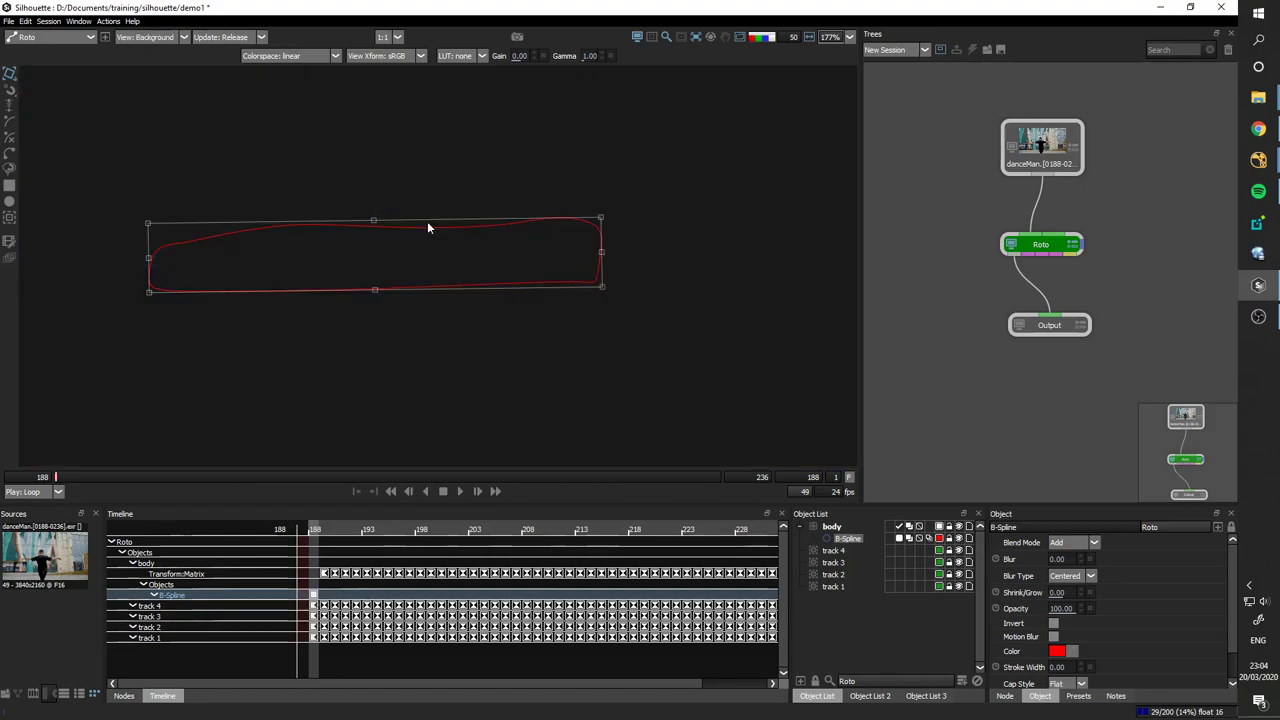
{"action": "key", "text": "c"}
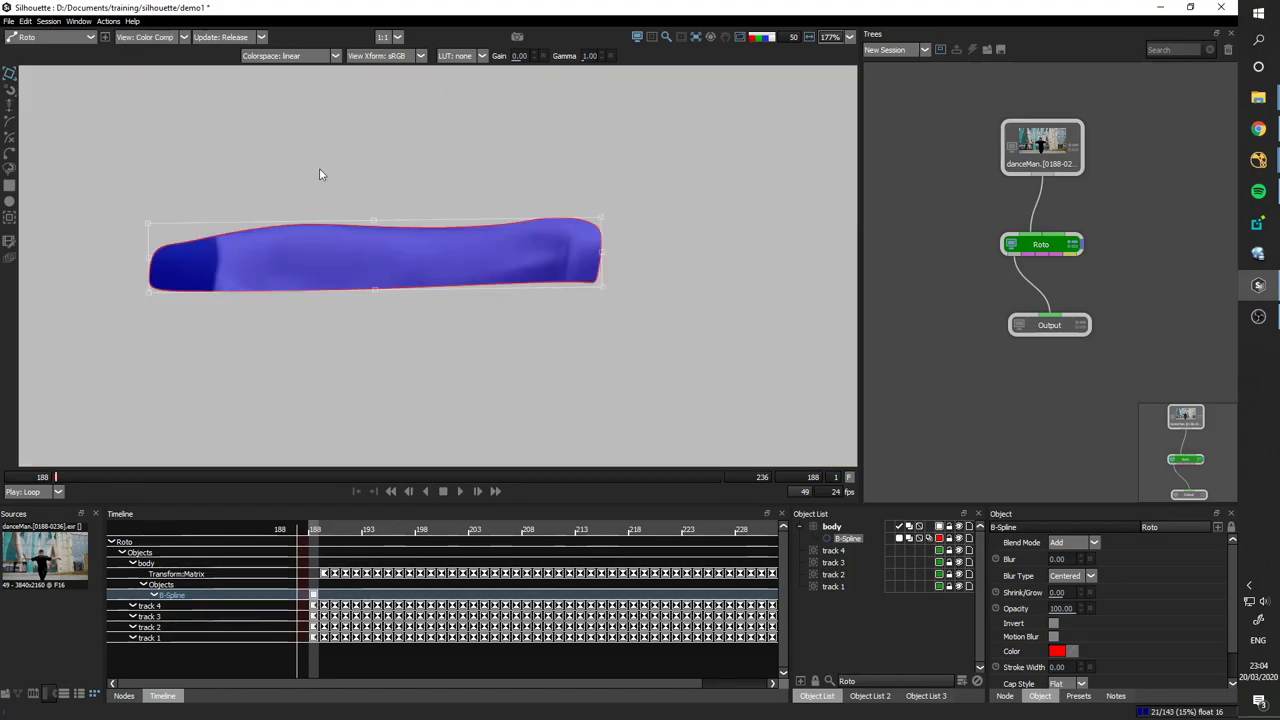
{"action": "key", "text": "o"}
{"action": "key", "text": "a"}
{"action": "key", "text": "a"}
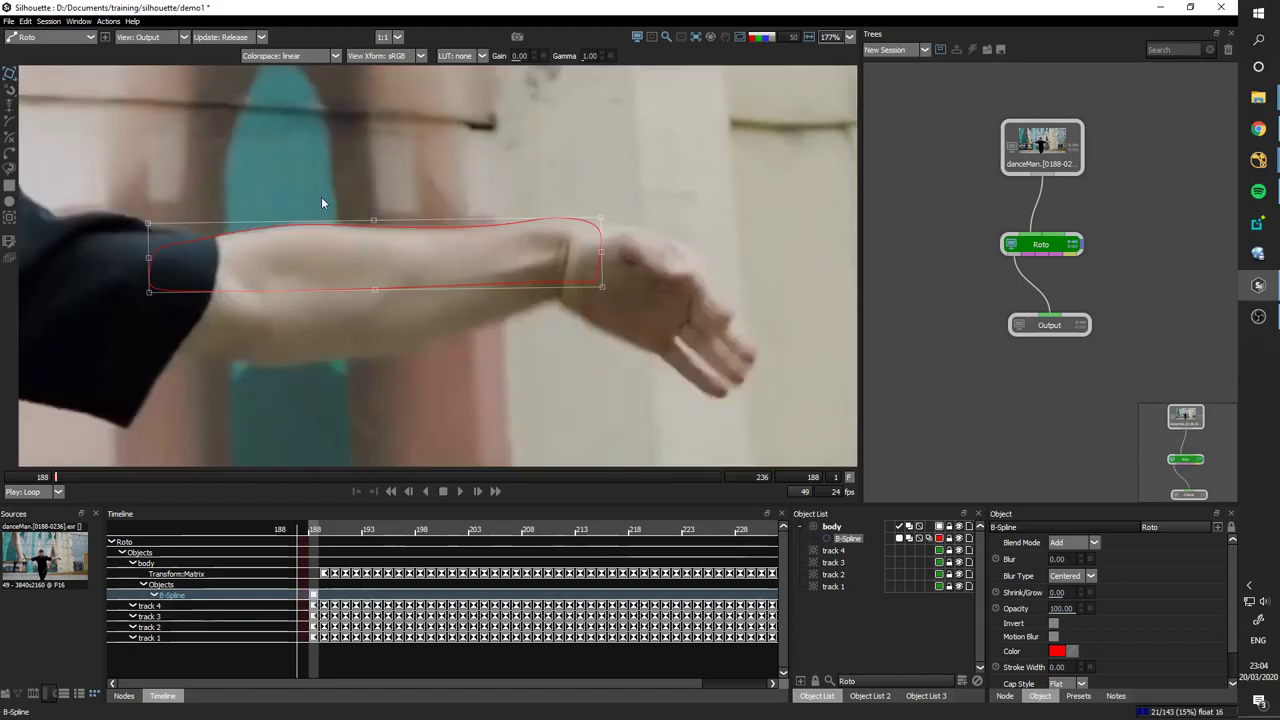
- Try shifting the B-Spline slightly in the Foreground view and undo the move
{"action": "key", "text": "f"}
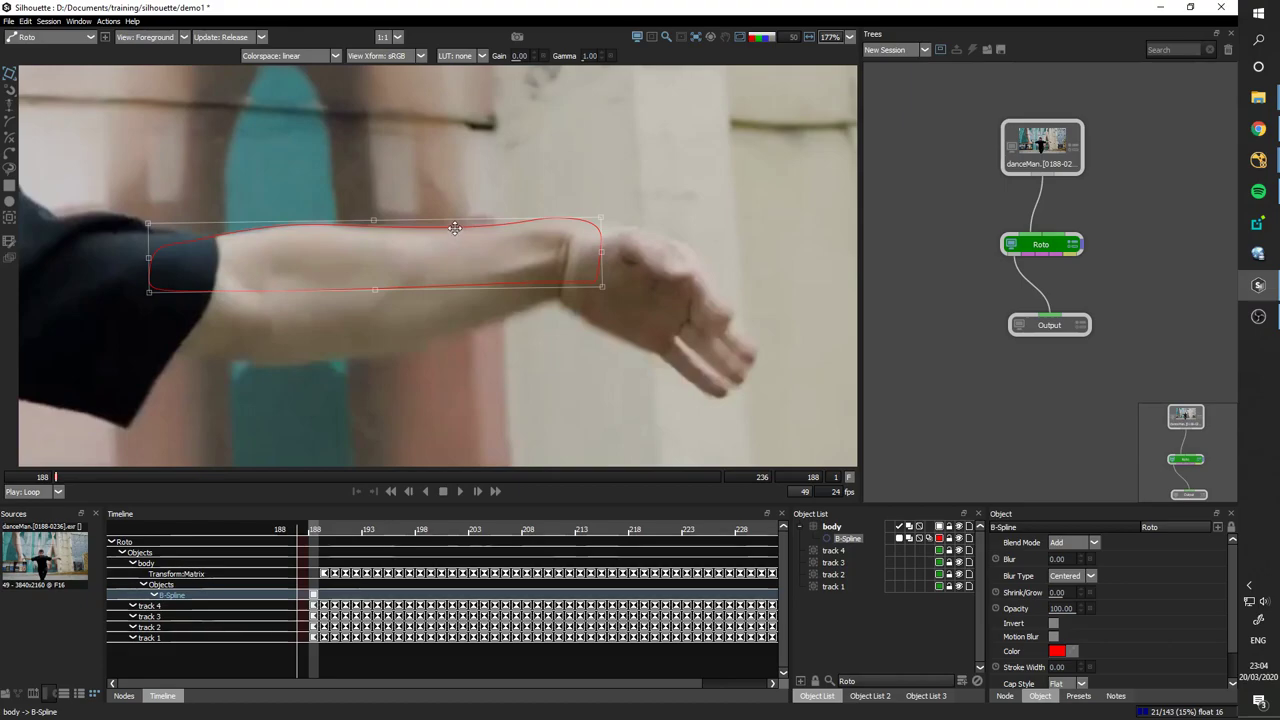
{"action": "mouse_move", "coordinate": [462, 229]}
{"action": "left_mouse_down"}
{"action": "mouse_move", "coordinate": [501, 130]}
{"action": "mouse_move", "coordinate": [452, 224]}
{"action": "mouse_move", "coordinate": [466, 228]}
{"action": "mouse_move", "coordinate": [468, 134]}
{"action": "mouse_move", "coordinate": [448, 222]}
{"action": "left_mouse_up"}
{"action": "key", "text": "o"}
{"action": "key", "text": "ctrl+z"}
{"action": "key", "text": "f"}
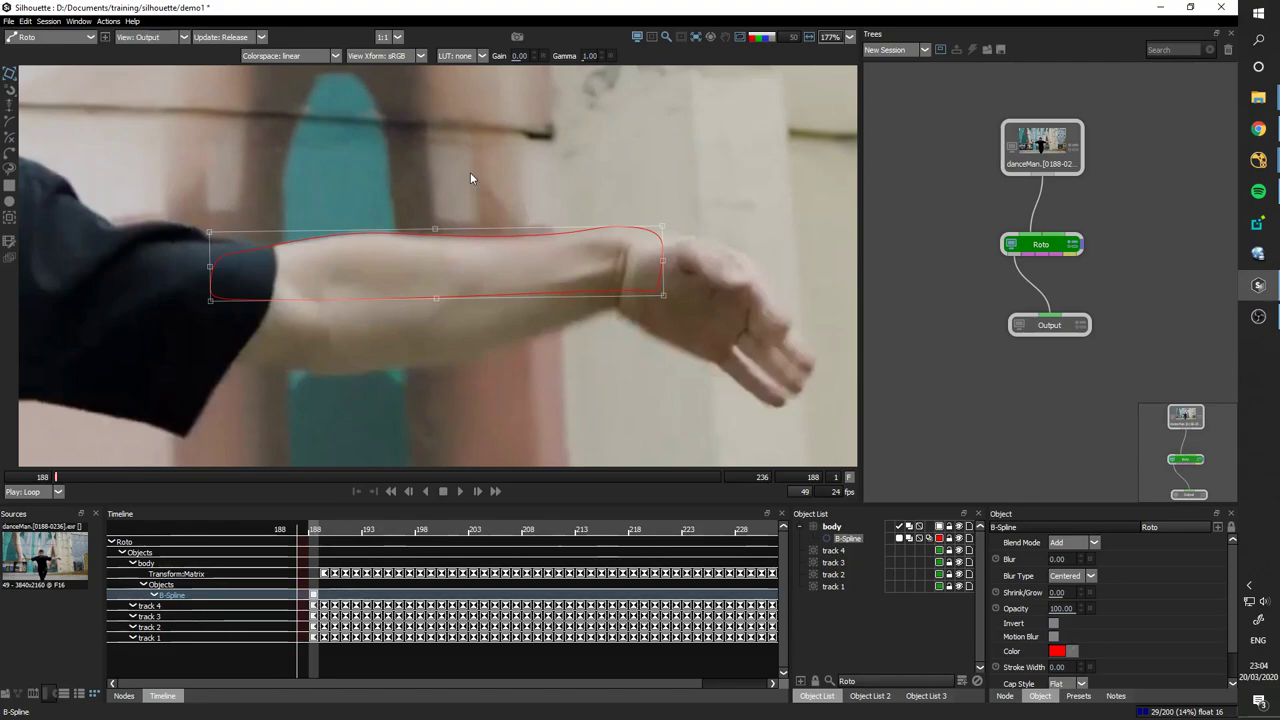
- Switch the viewer through Background to Color Comp with the blue matte overlay on
{"action": "key", "text": "a"}
{"action": "key", "text": "shift+a"}
{"action": "key", "text": "b"}
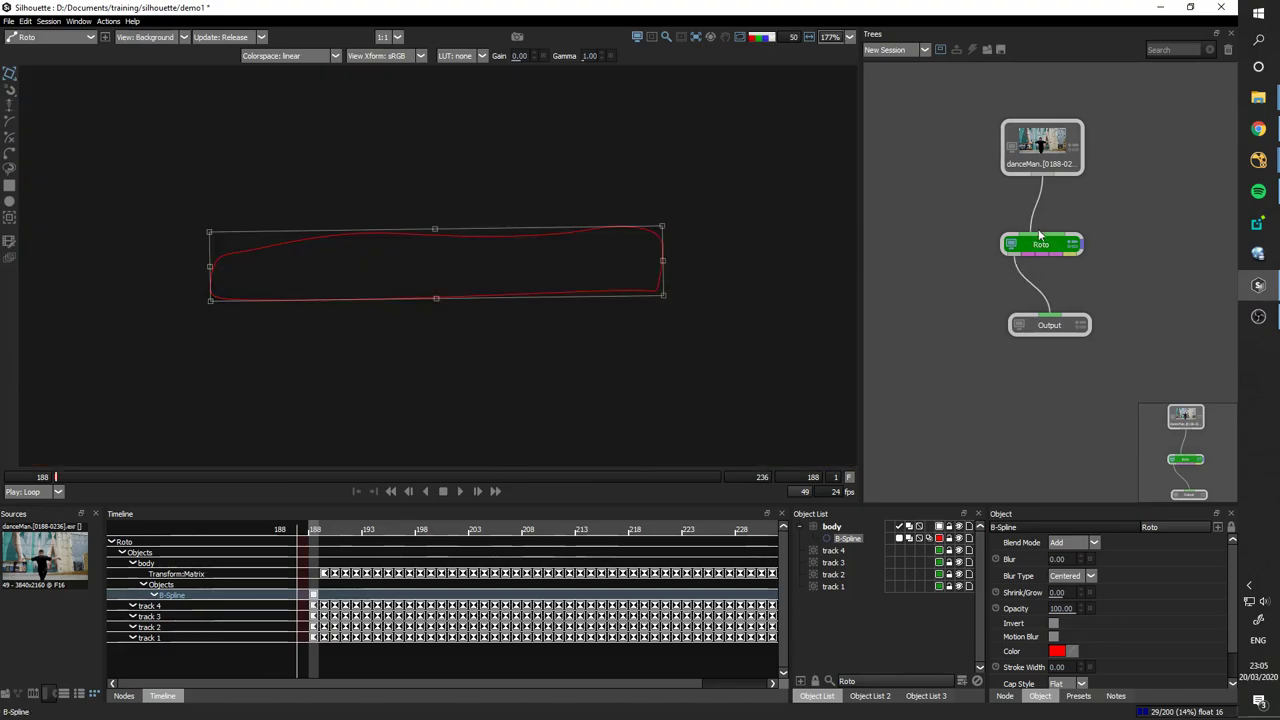
{"action": "key", "text": "c"}
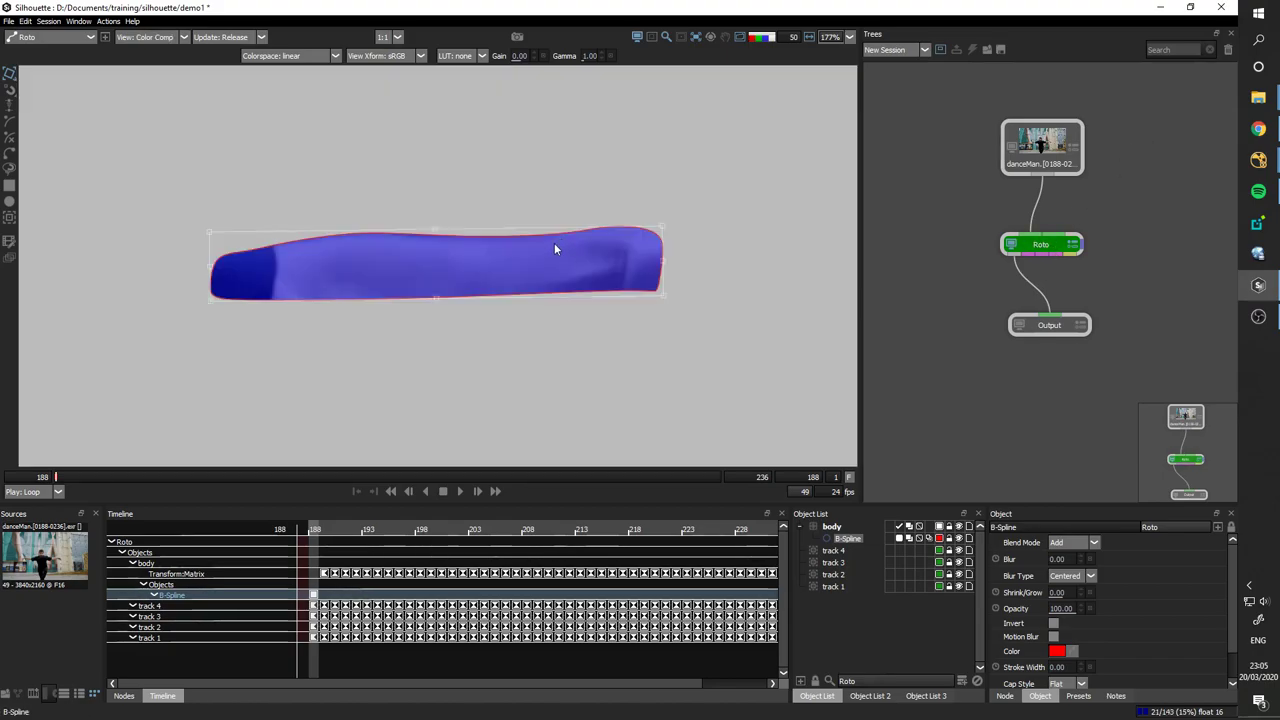
- Examine the isolated arm cutout in Color Comp with the matte overlay off, toggling the B-Spline outline
{"action": "key", "text": "a"}
{"action": "key", "text": "a"}
{"action": "scroll", "coordinate": [598, 227], "scroll_direction": "down", "scroll_amount": 3}
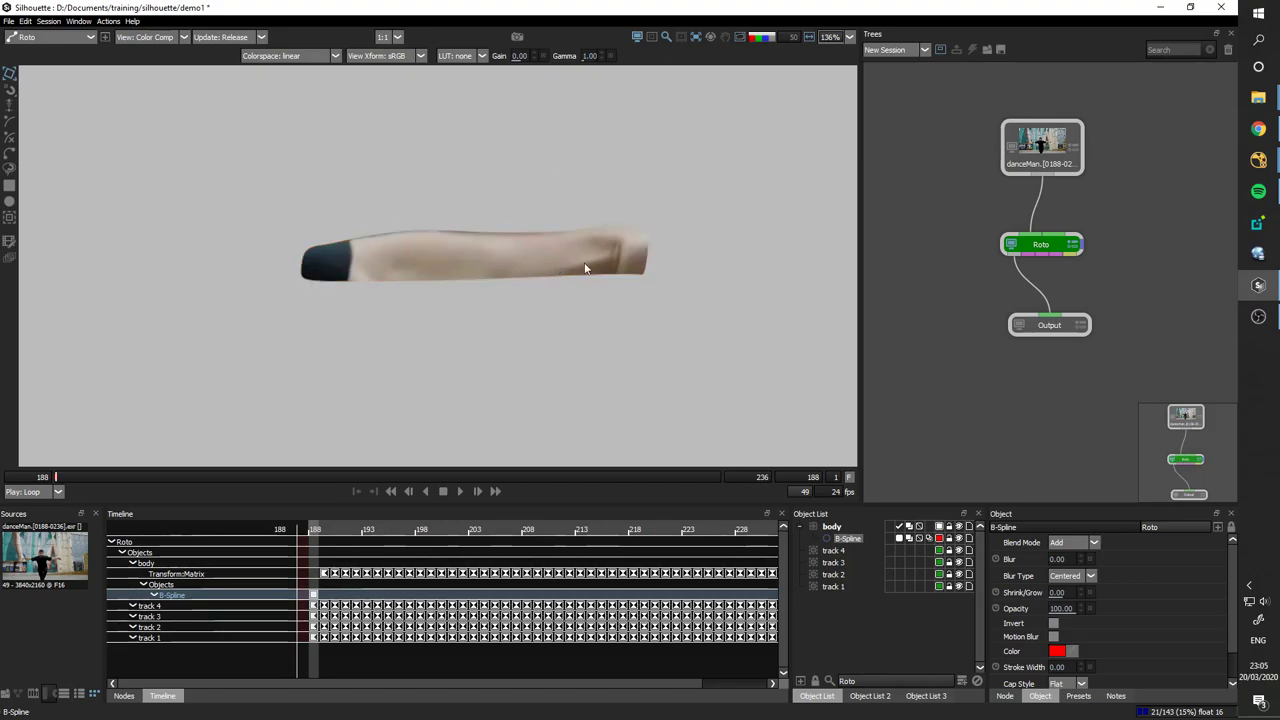
{"action": "left_click_drag", "start_coordinate": [589, 265], "coordinate": [559, 319]}
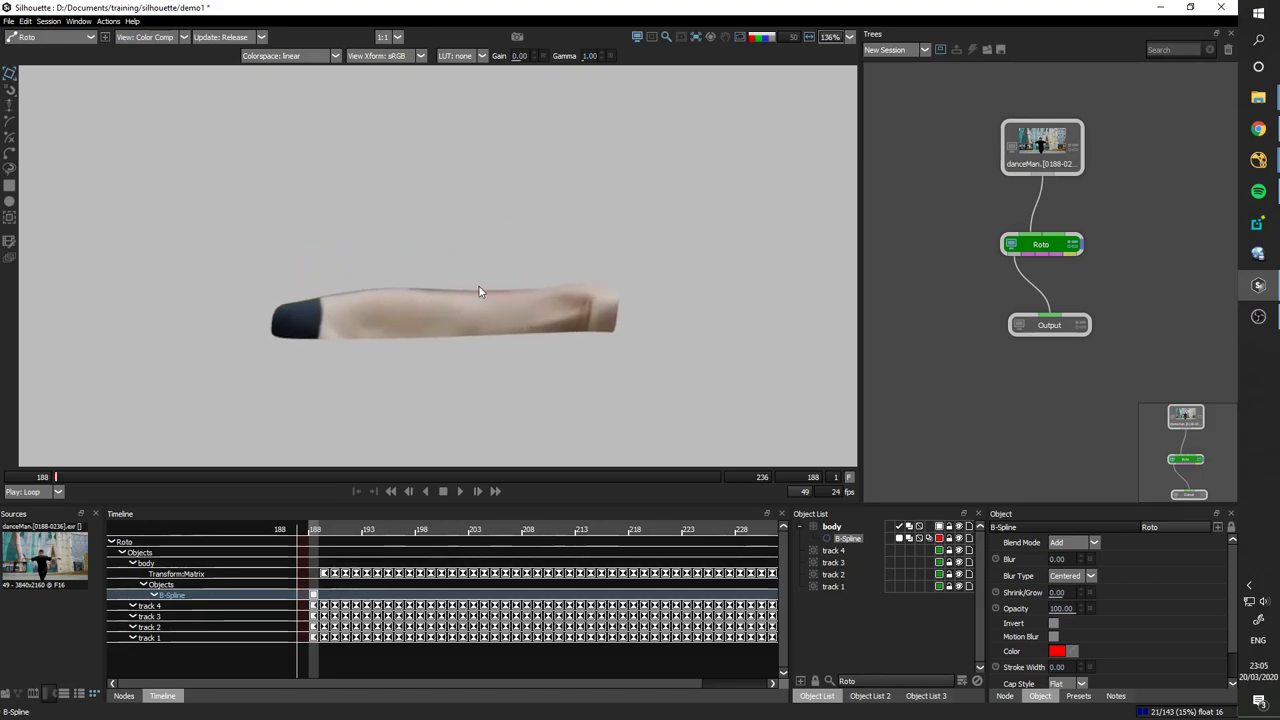
{"action": "left_click", "coordinate": [446, 299]}
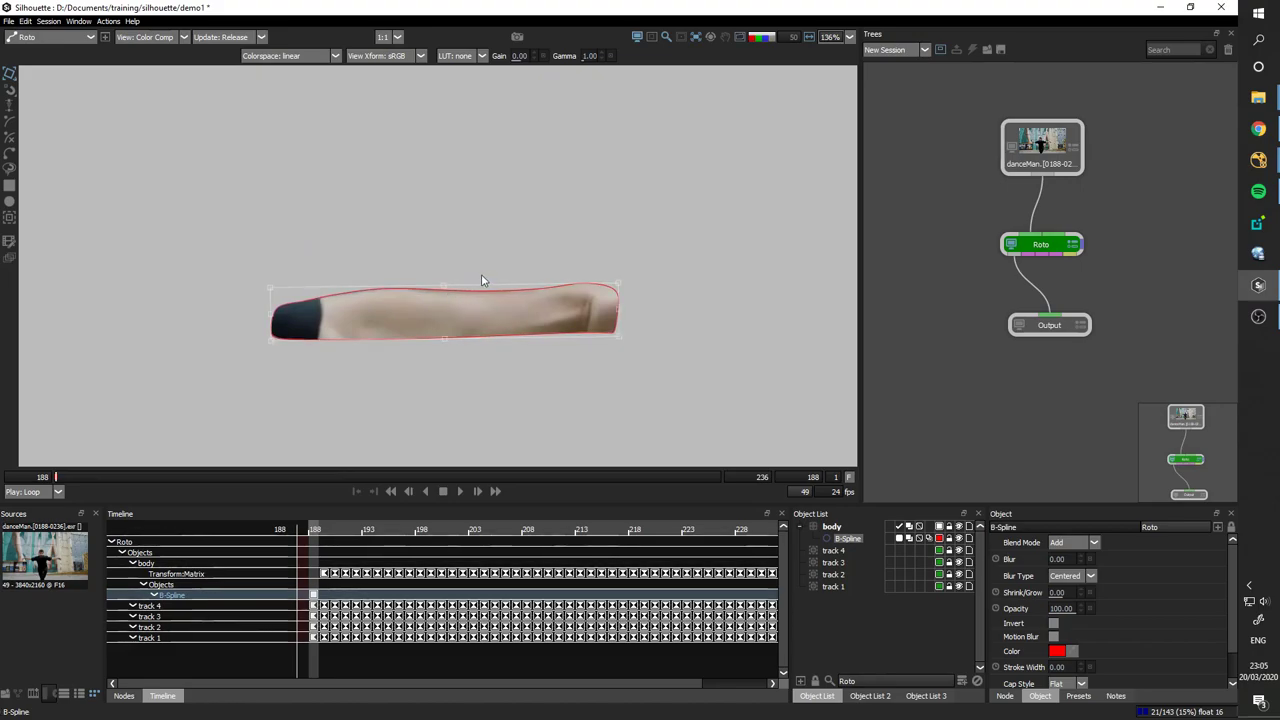
{"action": "key", "text": "o"}
{"action": "key", "text": "o"}
{"action": "key", "text": "o"}
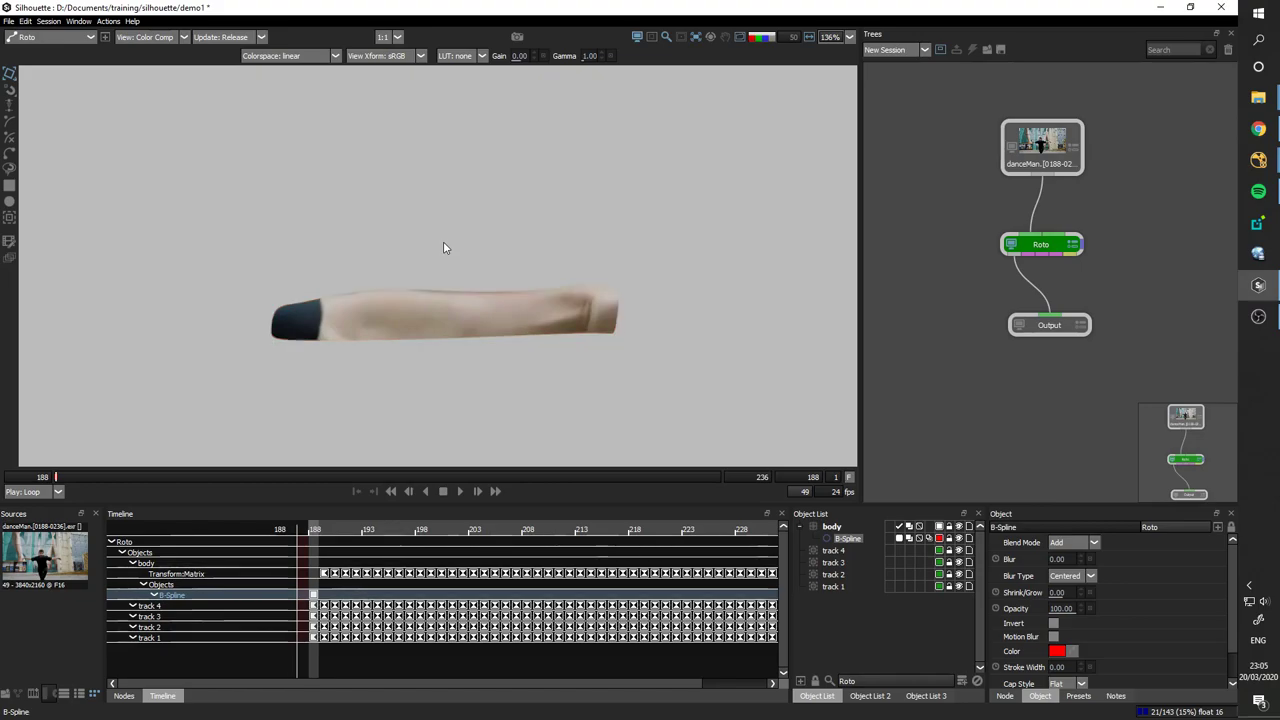
{"action": "key", "text": "o"}
{"action": "key", "text": "Up"}
{"action": "key", "text": "Up"}
{"action": "key", "text": "Up"}
{"action": "key", "text": "Up"}
{"action": "key", "text": "Up"}
{"action": "key", "text": "Up"}
{"action": "key", "text": "Up"}
{"action": "key", "text": "Up"}
{"action": "key", "text": "Up"}
{"action": "key", "text": "Up"}
{"action": "key", "text": "Up"}
{"action": "key", "text": "Up"}
{"action": "key", "text": "Up"}
{"action": "key", "text": "Up"}
{"action": "key", "text": "Up"}
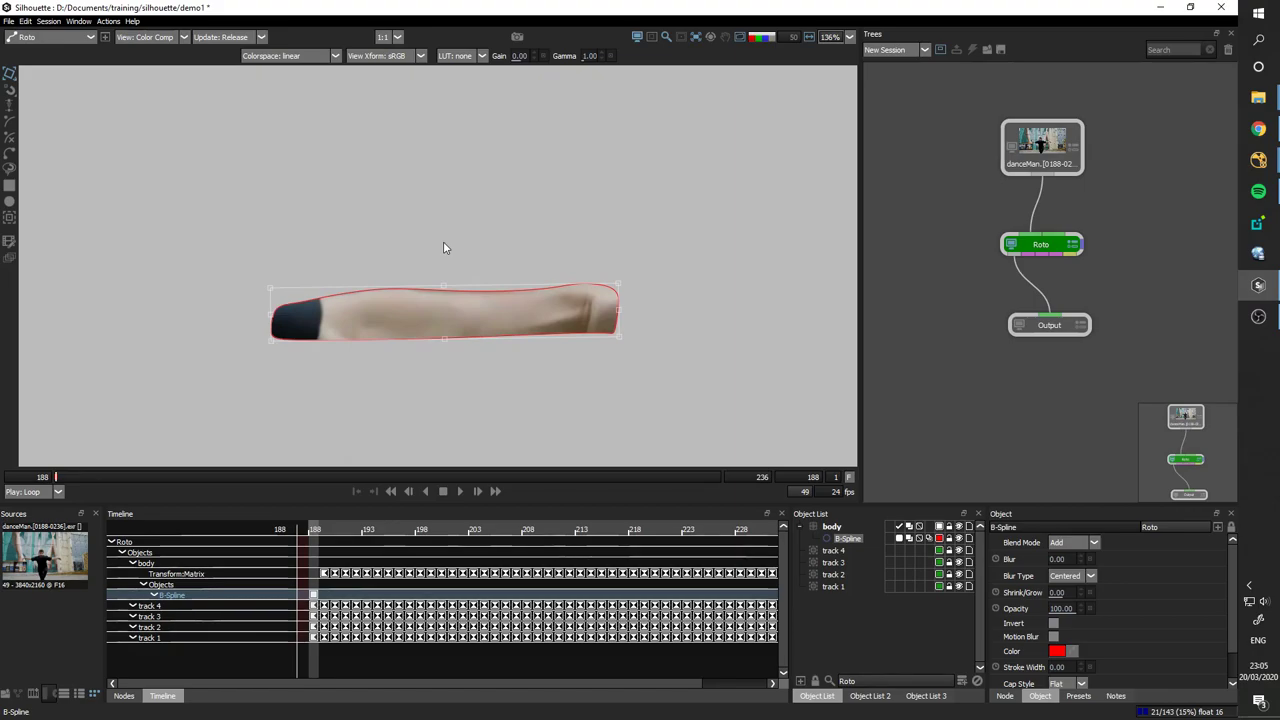
- Switch the viewer to the Composite view to show the full plate again
{"action": "key", "text": "1"}
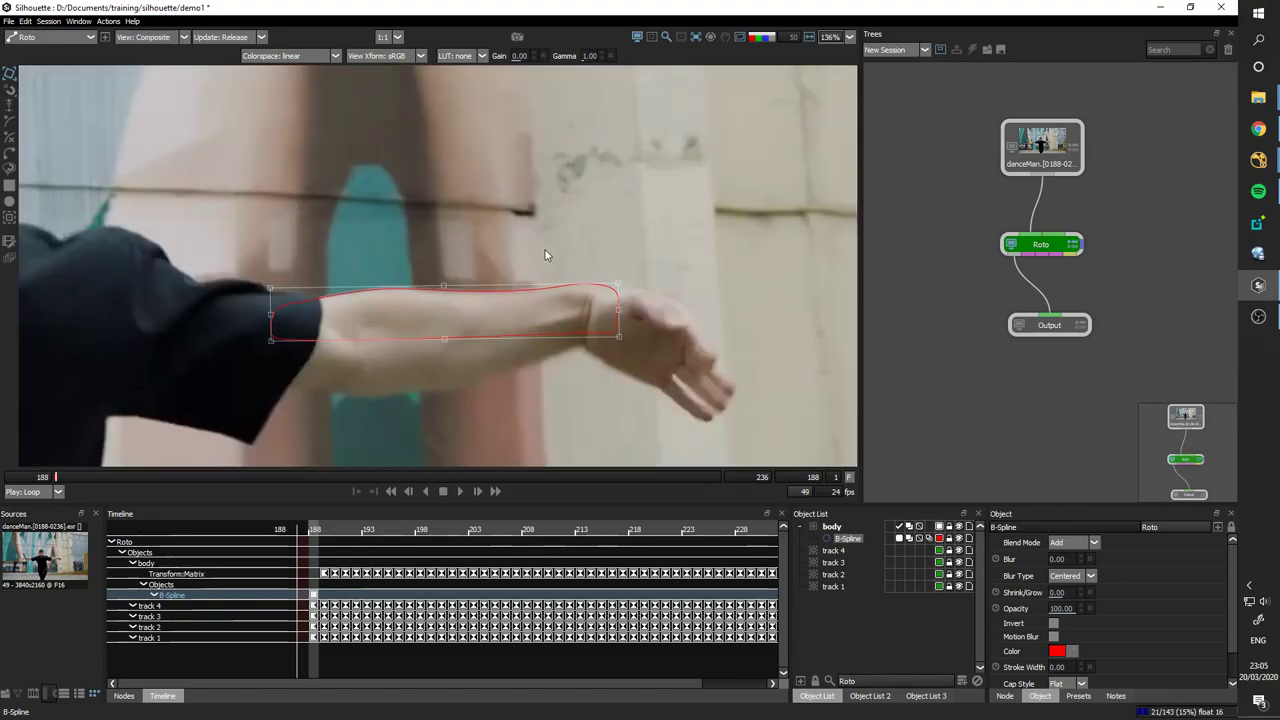
- Toggle the alpha display in the Composite view to compare the B-Spline matte with the plate
{"action": "left_click_drag", "start_coordinate": [439, 264], "coordinate": [531, 259]}
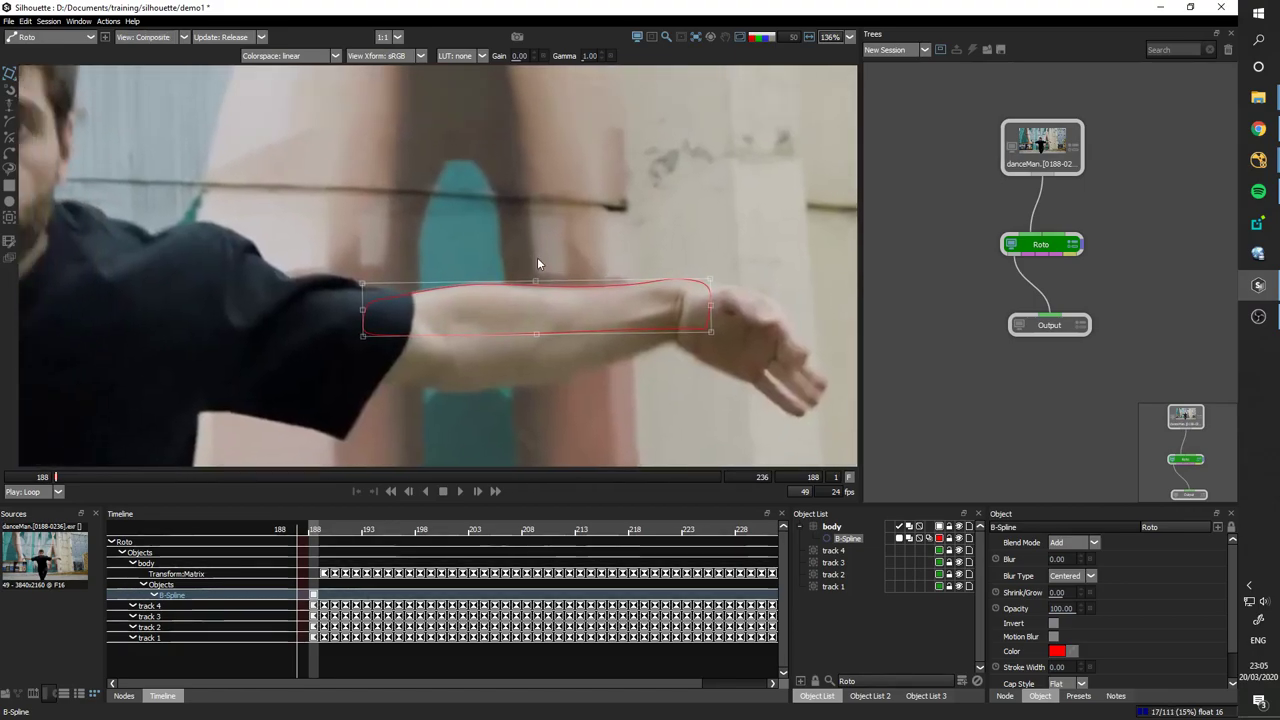
{"action": "key", "text": "a"}
{"action": "key", "text": "a"}
{"action": "key", "text": "a"}
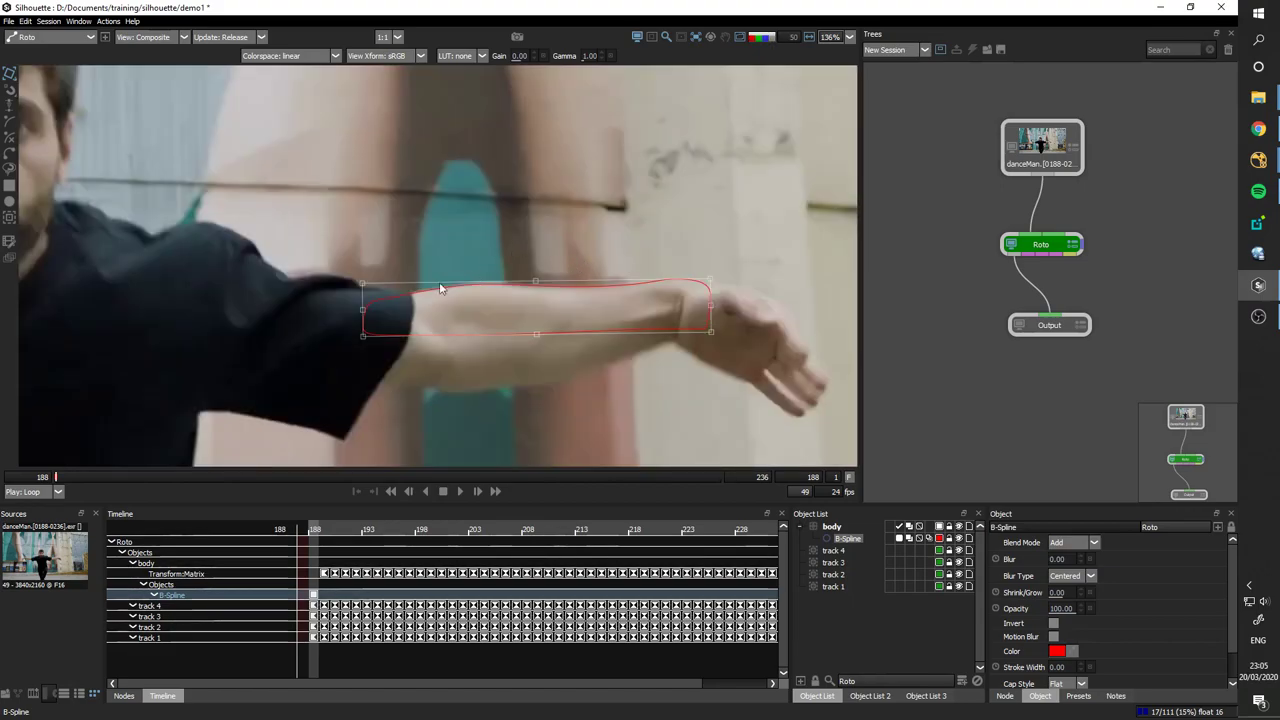
- Switch the viewer through Color Comp with the alpha displayed and settle on the full-colour Foreground view
{"action": "key", "text": "3"}
{"action": "key", "text": "5"}
{"action": "key", "text": "6"}
{"action": "key", "text": "3"}
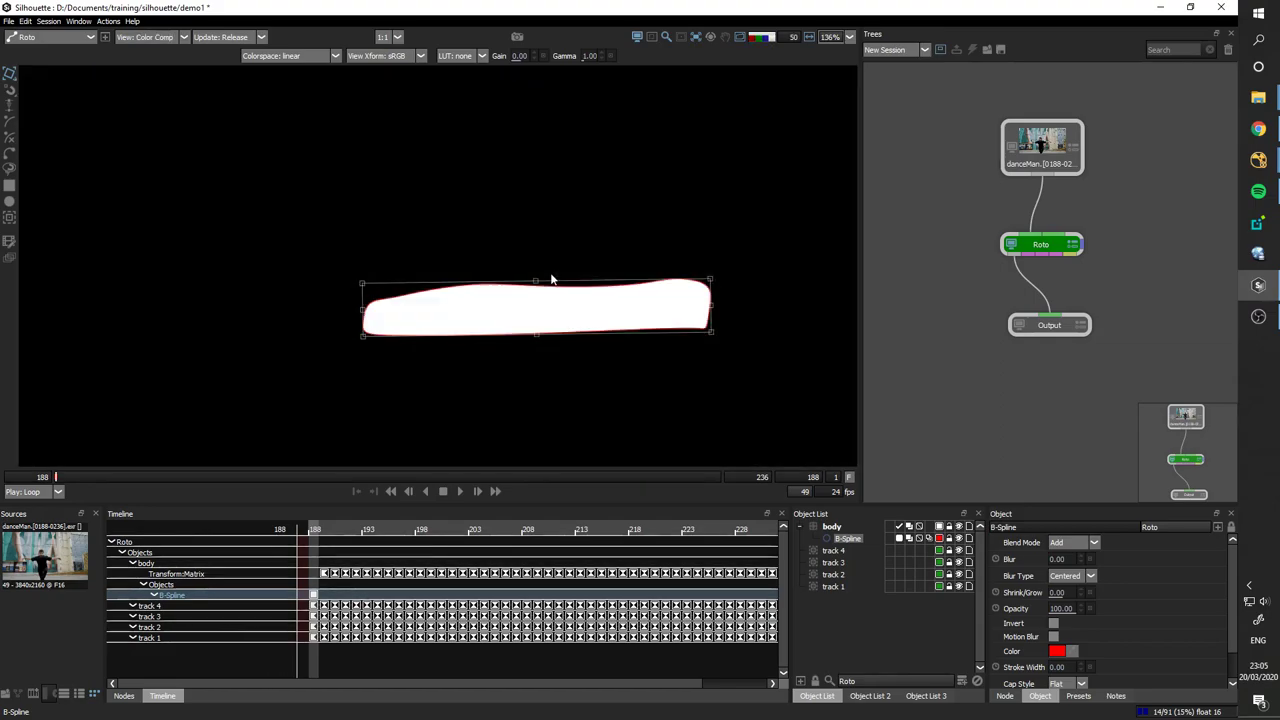
{"action": "key", "text": "a"}
{"action": "left_click", "coordinate": [140, 37]}
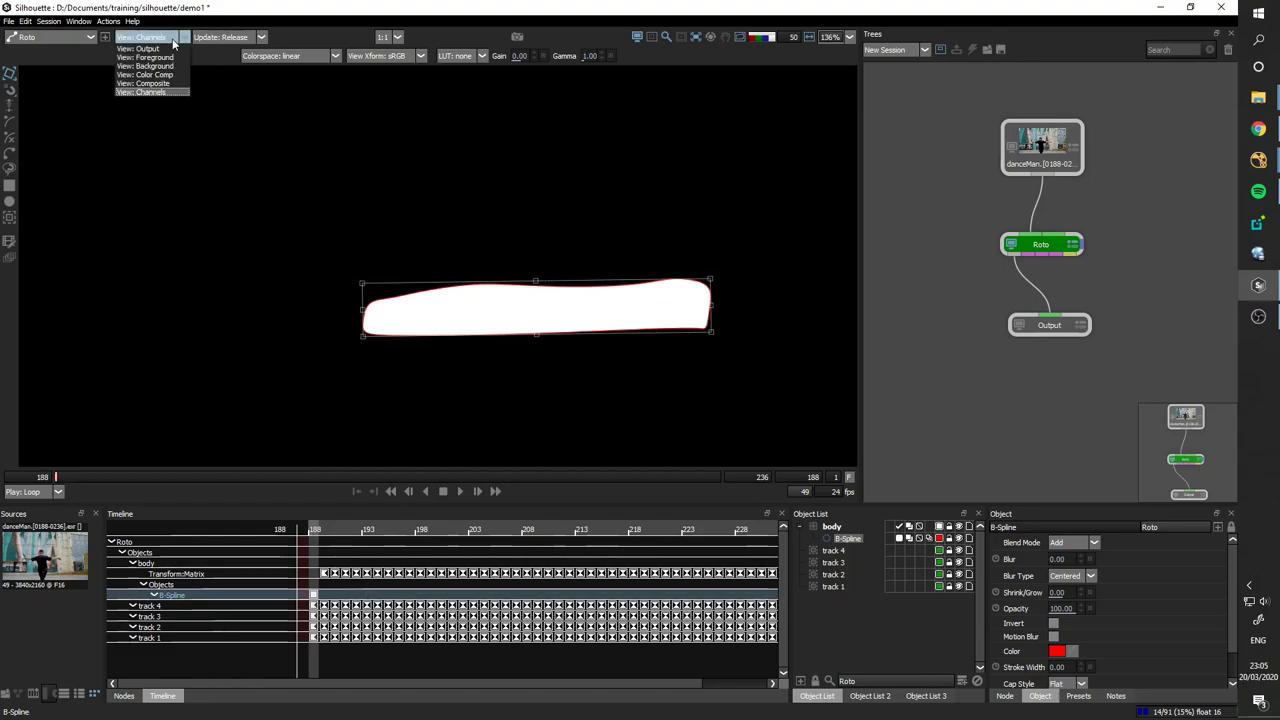
{"action": "left_click", "coordinate": [172, 77]}
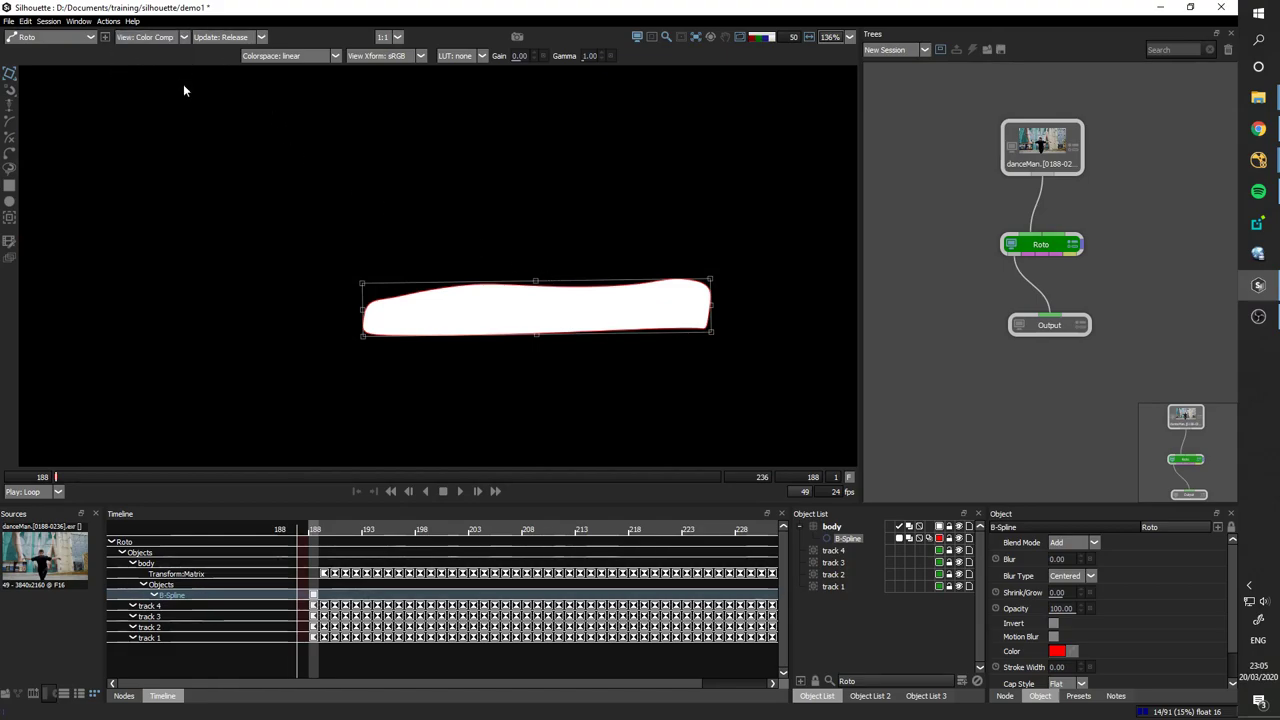
{"action": "key", "text": "a"}
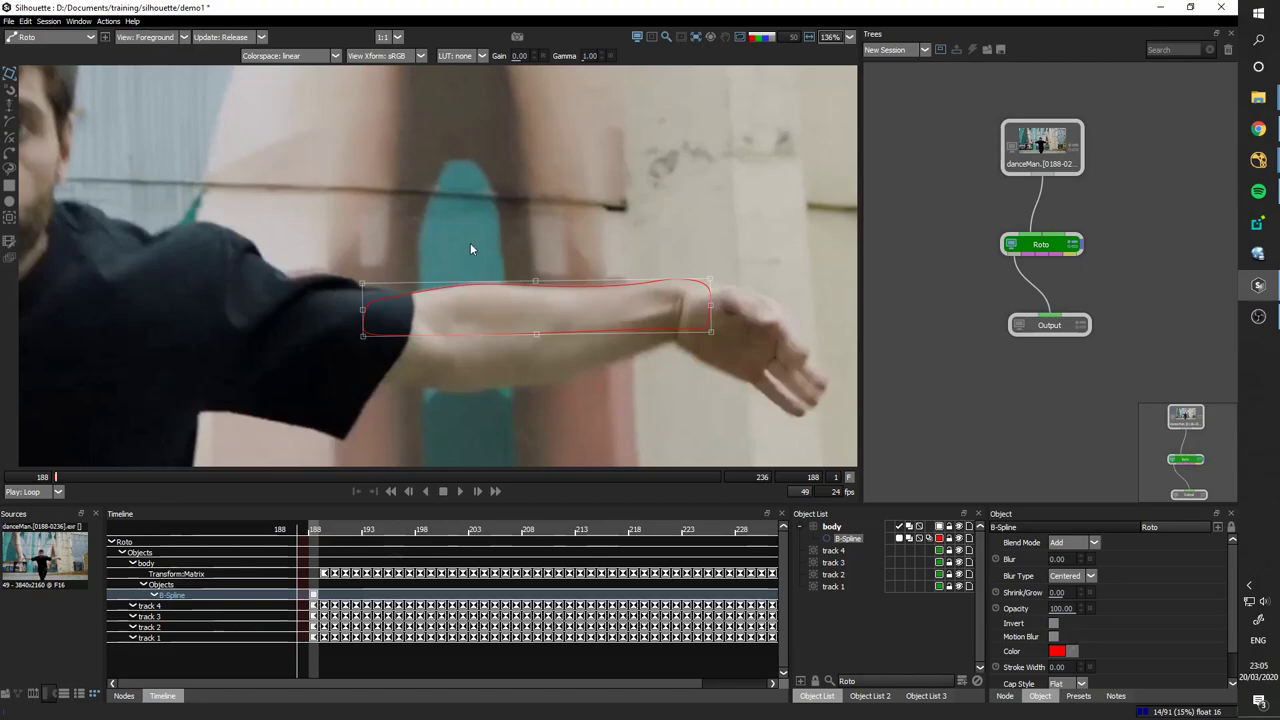
- At frame 191, move and rotate the B-Spline to line up with the upper edge of the dancer's forearm
{"action": "left_click_drag", "start_coordinate": [561, 268], "coordinate": [553, 219]}
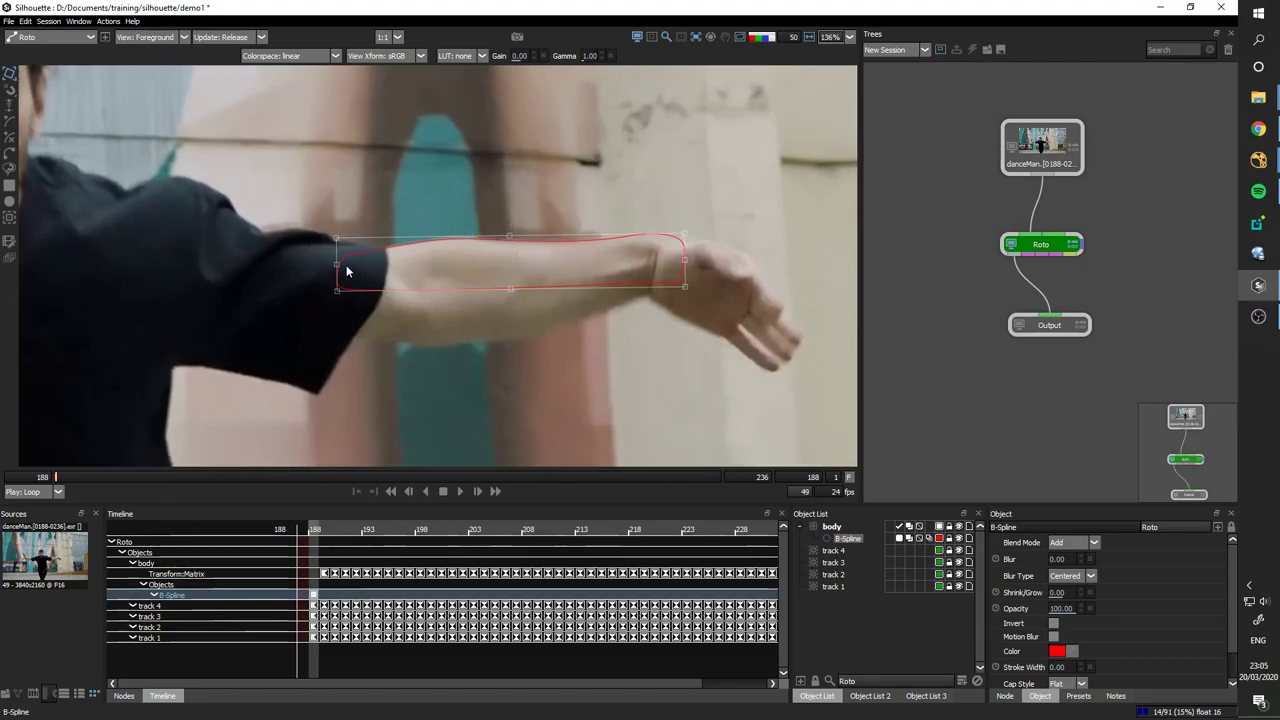
{"action": "left_click_drag", "start_coordinate": [593, 179], "coordinate": [555, 181]}
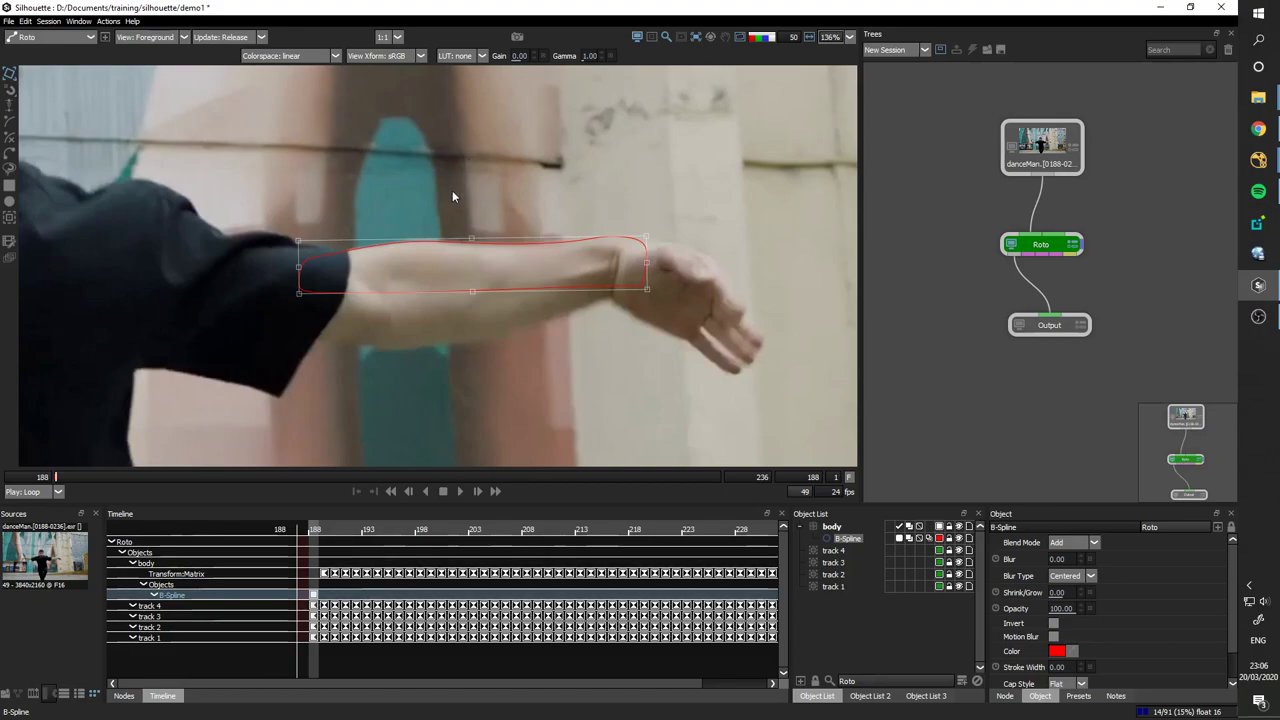
{"action": "key", "text": "x"}
{"action": "key", "text": "z"}
{"action": "key", "text": "x"}
{"action": "key", "text": "x"}
{"action": "key", "text": "x"}
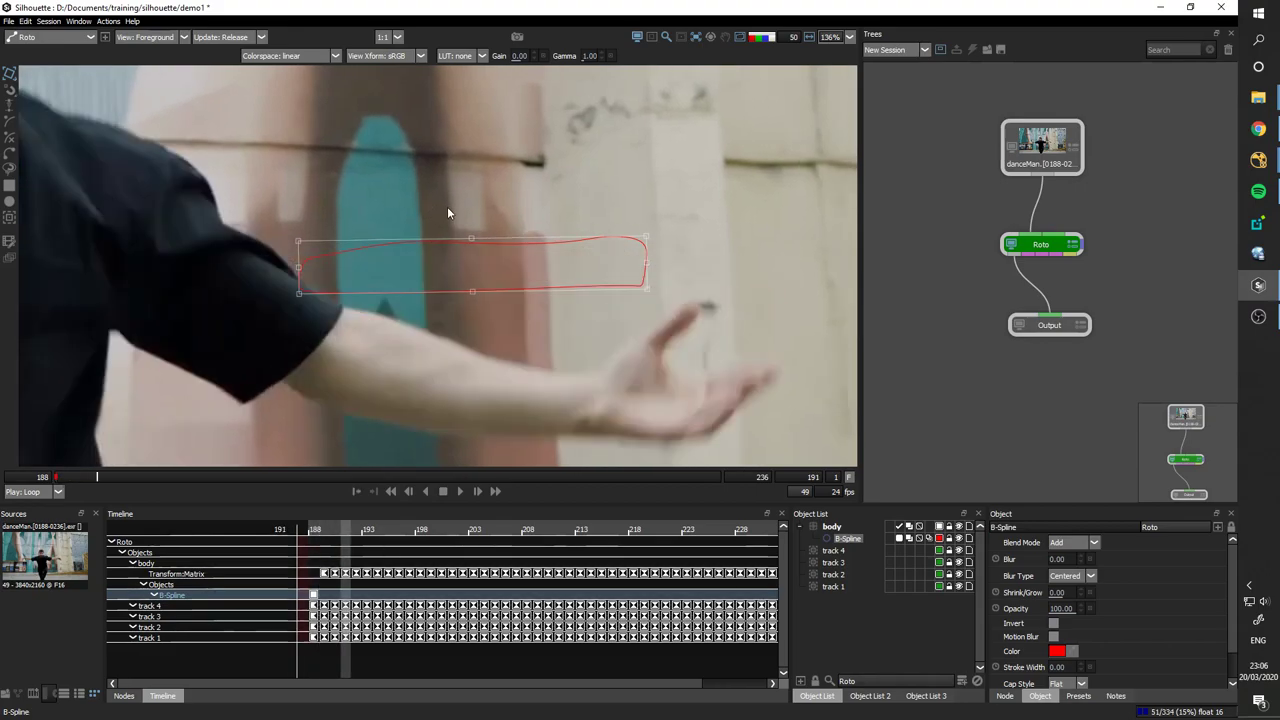
{"action": "key", "text": "z"}
{"action": "key", "text": "x"}
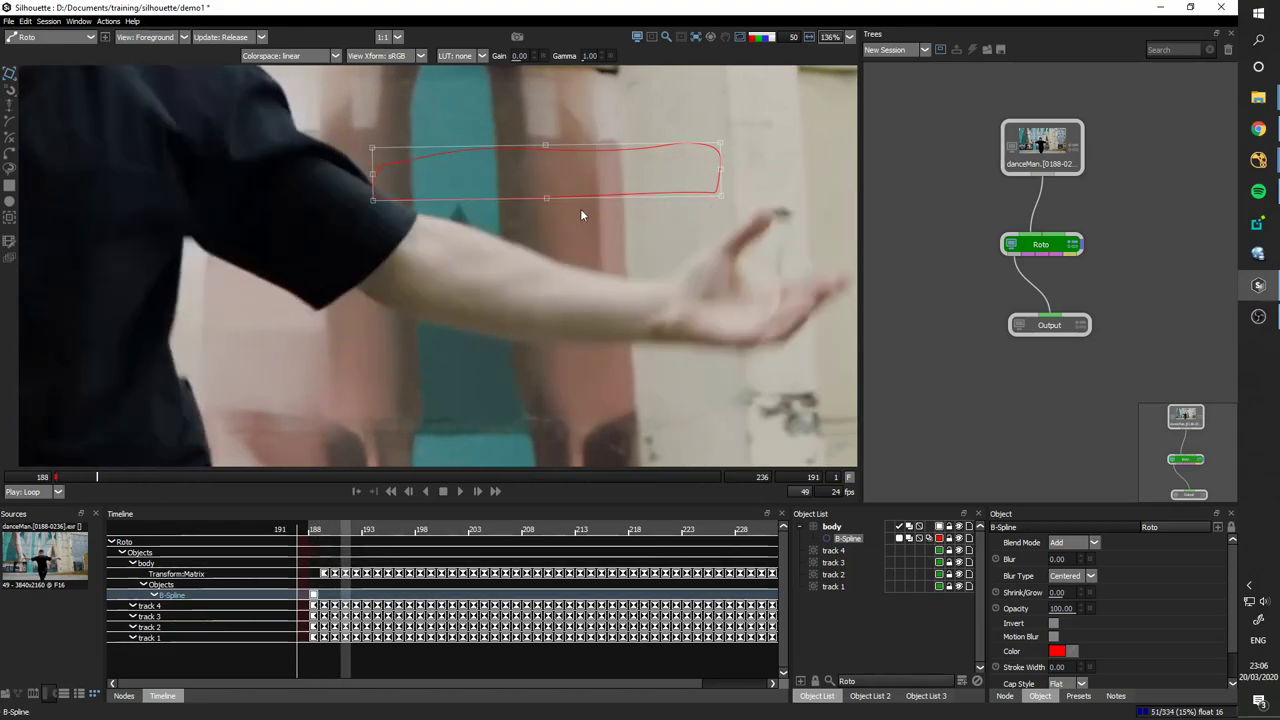
{"action": "left_click_drag", "start_coordinate": [595, 154], "coordinate": [584, 228]}
{"action": "left_click_drag", "start_coordinate": [659, 247], "coordinate": [620, 308]}
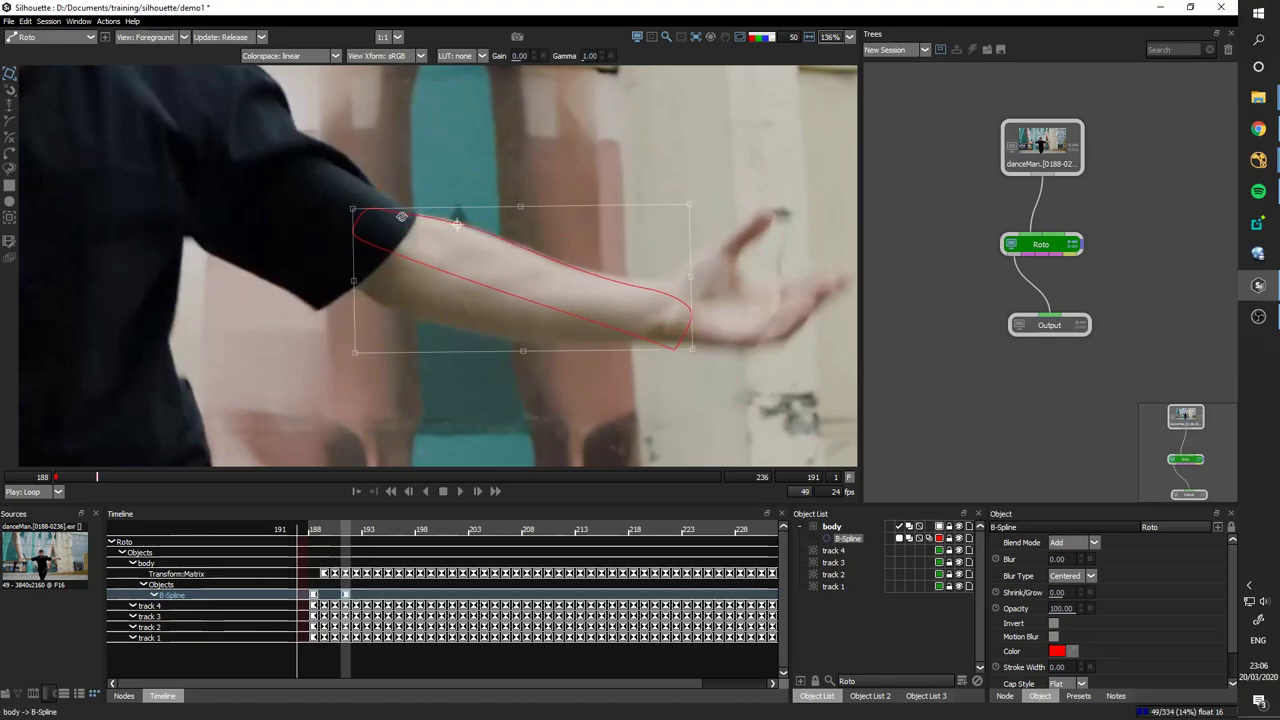
{"action": "left_click_drag", "start_coordinate": [527, 253], "coordinate": [522, 248]}
- Select only the wrist-end points of the B-Spline and transform them together to fit the wrist at frame 191
{"action": "left_click", "coordinate": [741, 268]}
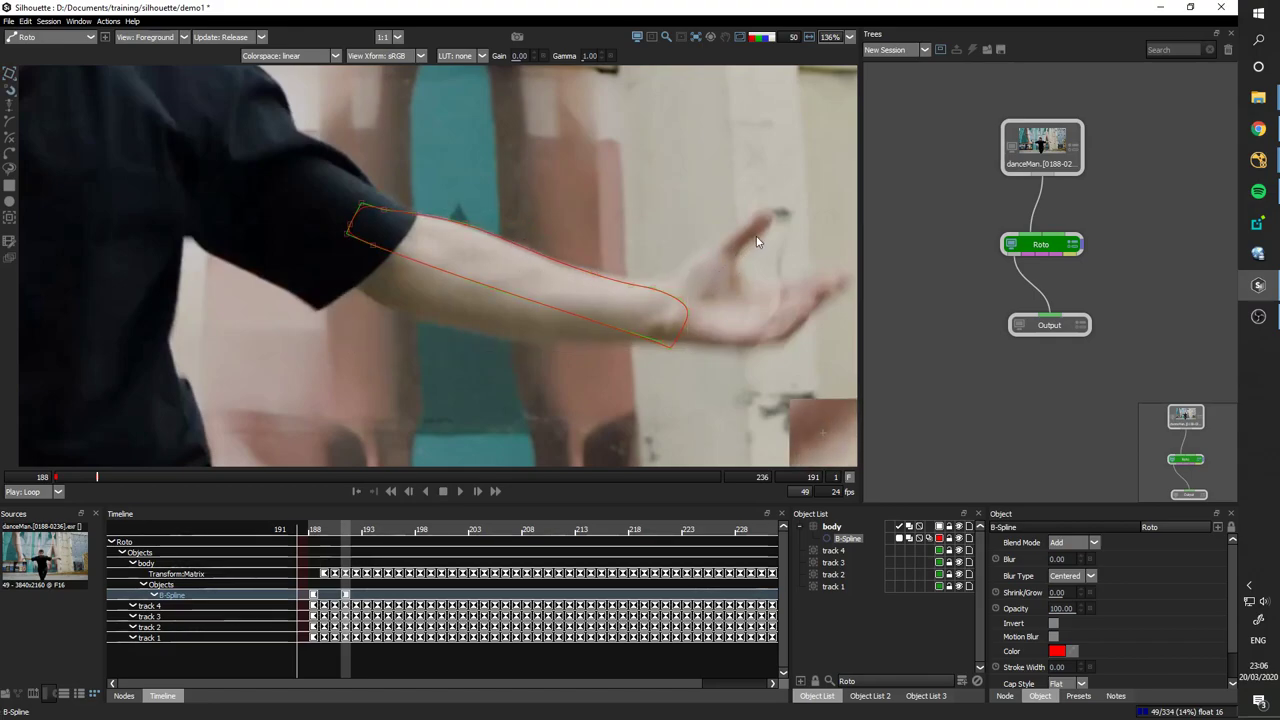
{"action": "left_click_drag", "start_coordinate": [774, 218], "coordinate": [574, 368]}
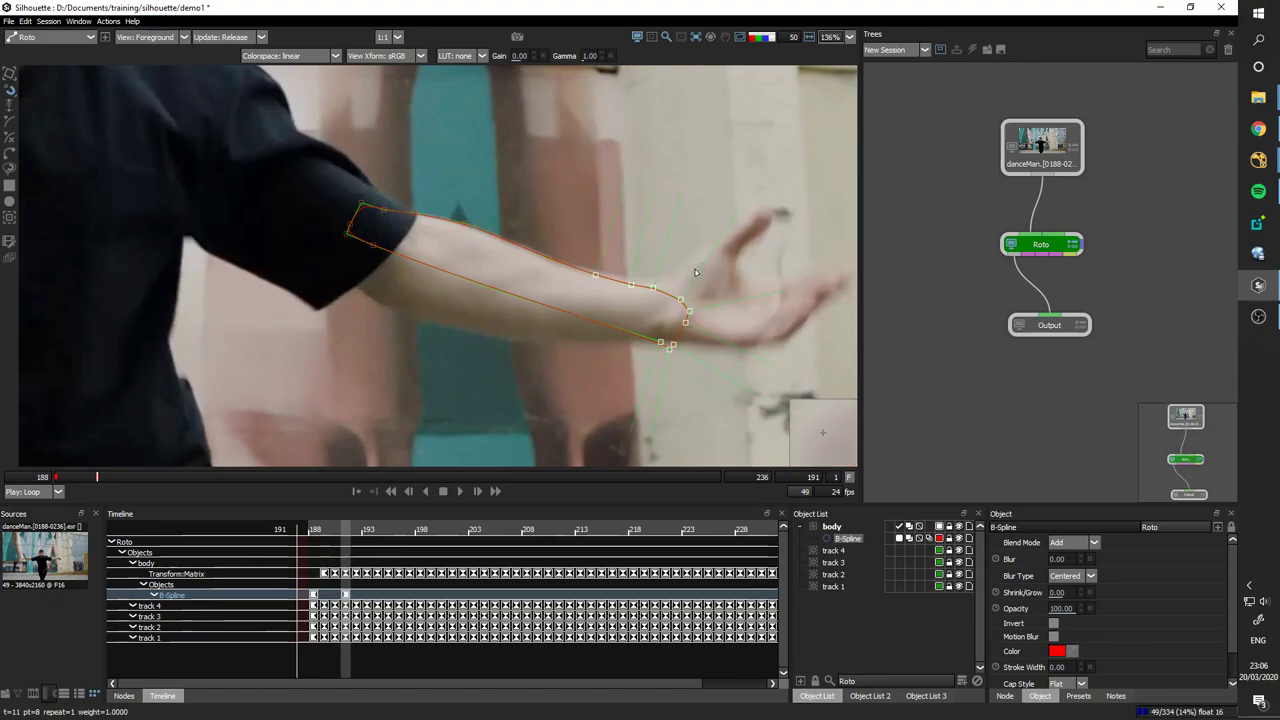
{"action": "key", "text": "t"}
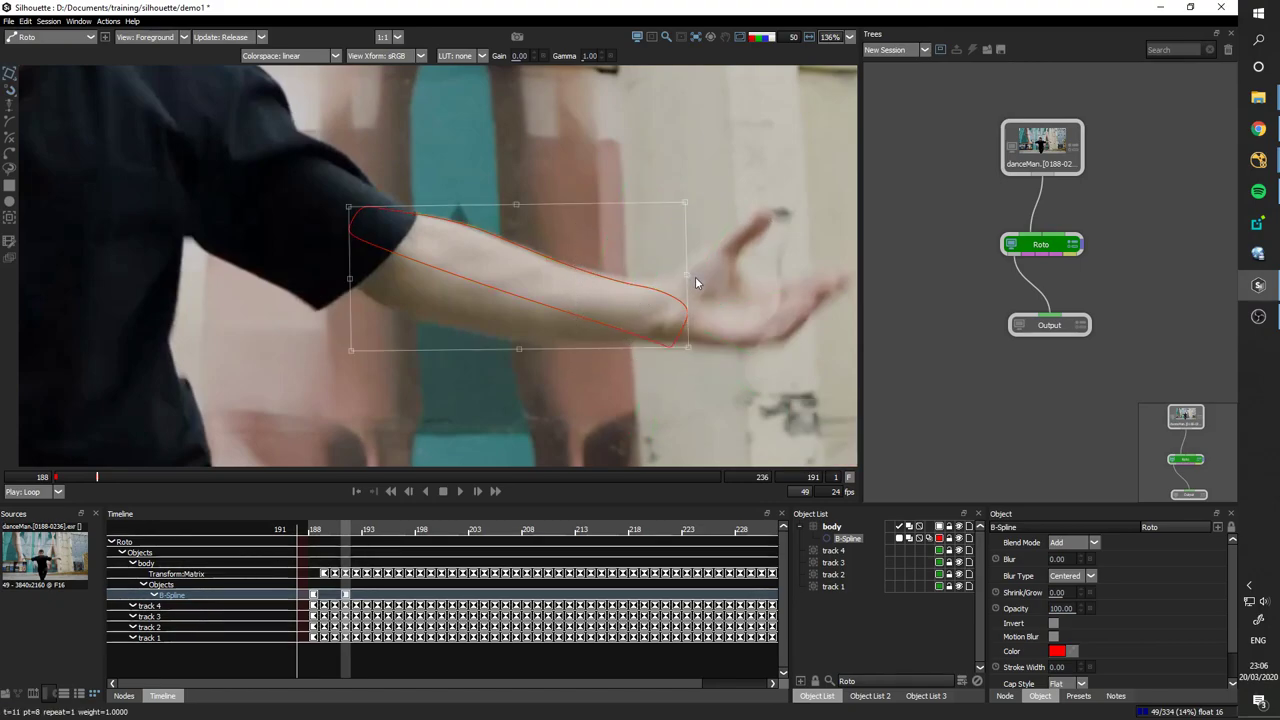
{"action": "key", "text": "ctrl+z"}
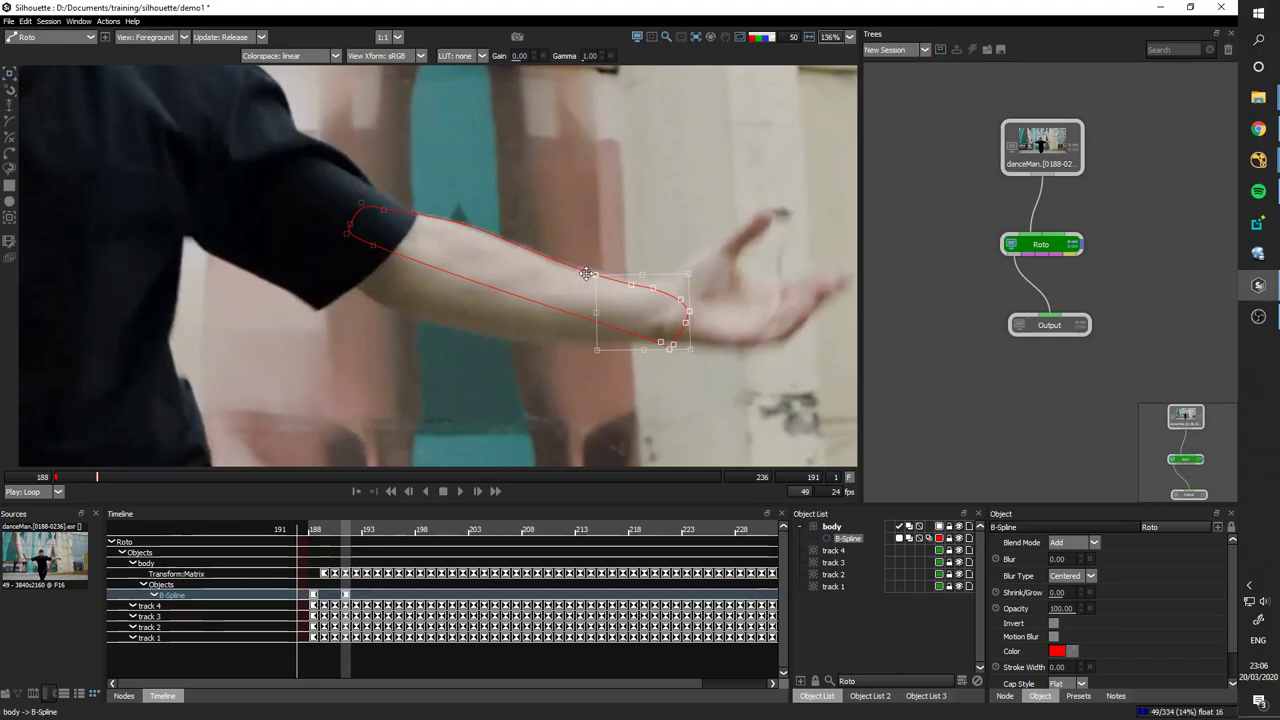
{"action": "left_click_drag", "start_coordinate": [696, 377], "coordinate": [719, 364]}
{"action": "left_click", "coordinate": [614, 300]}
- Check the in-between frames and rotate the B-Spline slightly to match the forearm at frame 189
{"action": "key", "text": "Left"}
{"action": "key", "text": "Left"}
{"action": "key", "text": "Left"}
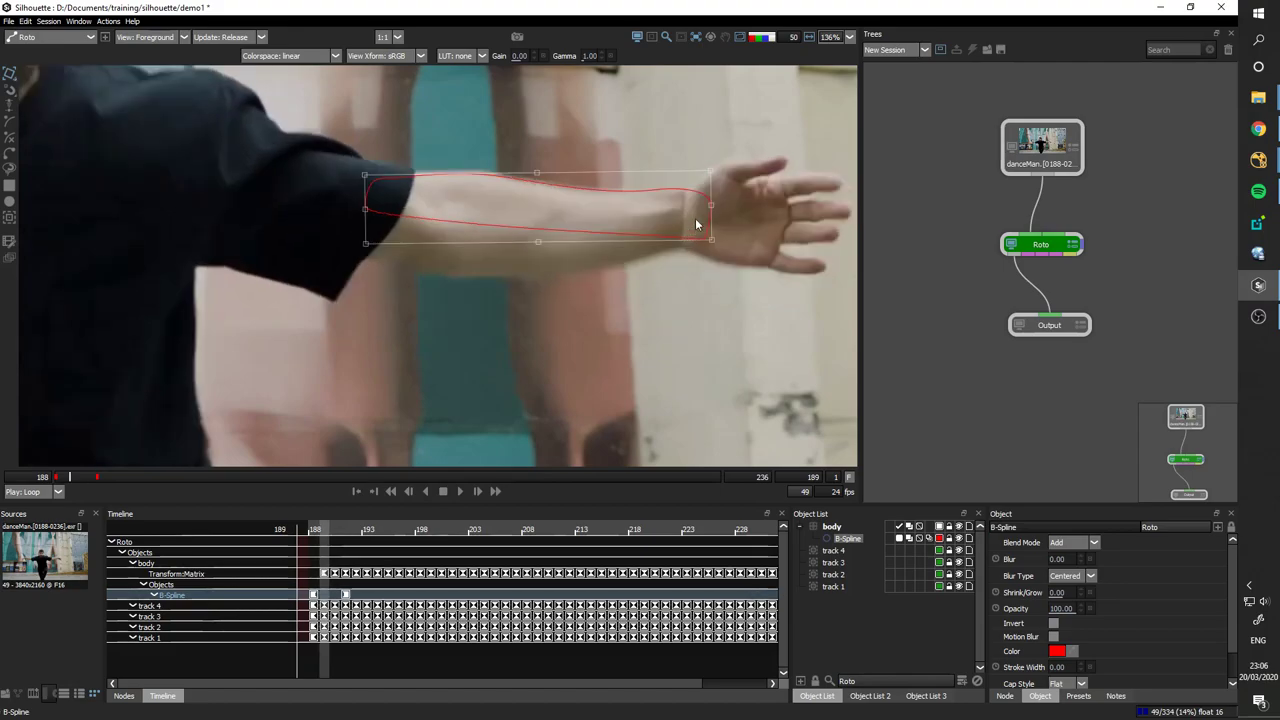
{"action": "key", "text": "Right"}
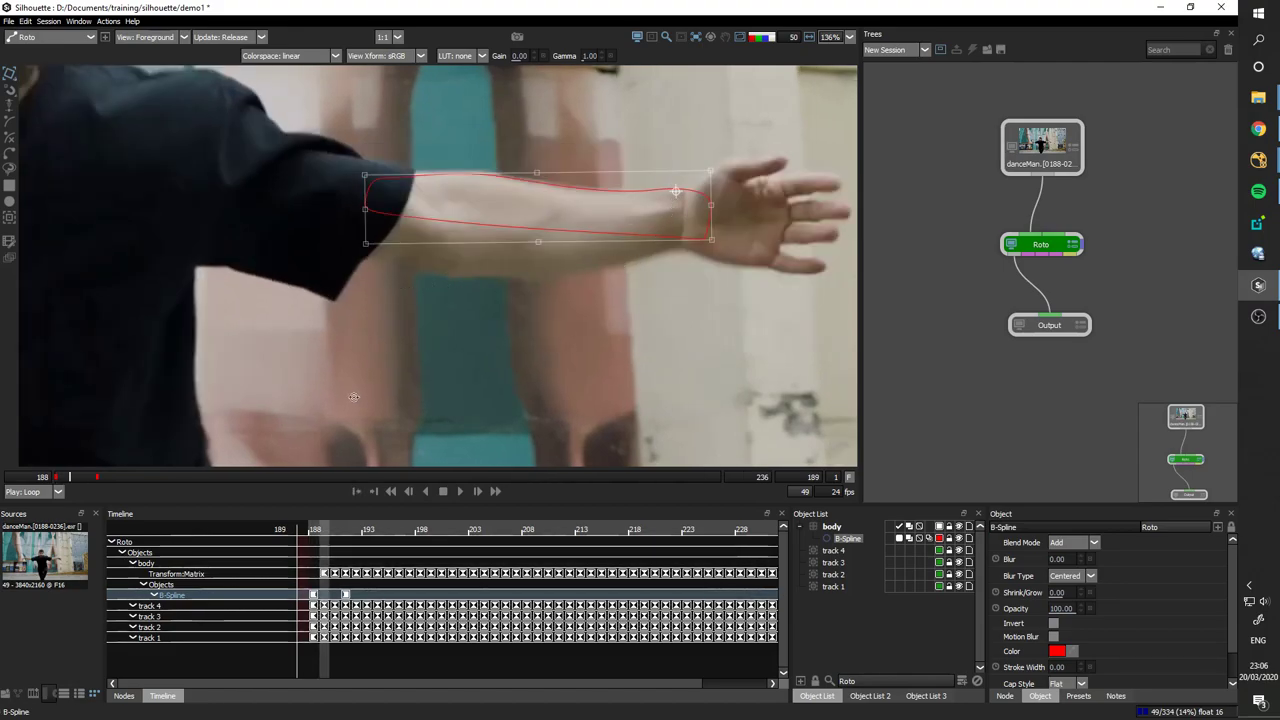
{"action": "left_click_drag", "start_coordinate": [354, 399], "coordinate": [350, 403]}
- At frame 194, move the B-Spline onto the lowered forearm and rotate it to the arm's angle
{"action": "left_click_drag", "start_coordinate": [598, 320], "coordinate": [645, 282]}
{"action": "key", "text": "Right"}
{"action": "key", "text": "Right"}
{"action": "key", "text": "Right"}
{"action": "key", "text": "Right"}
{"action": "key", "text": "Right"}
{"action": "key", "text": "Right"}
{"action": "key", "text": "Left"}
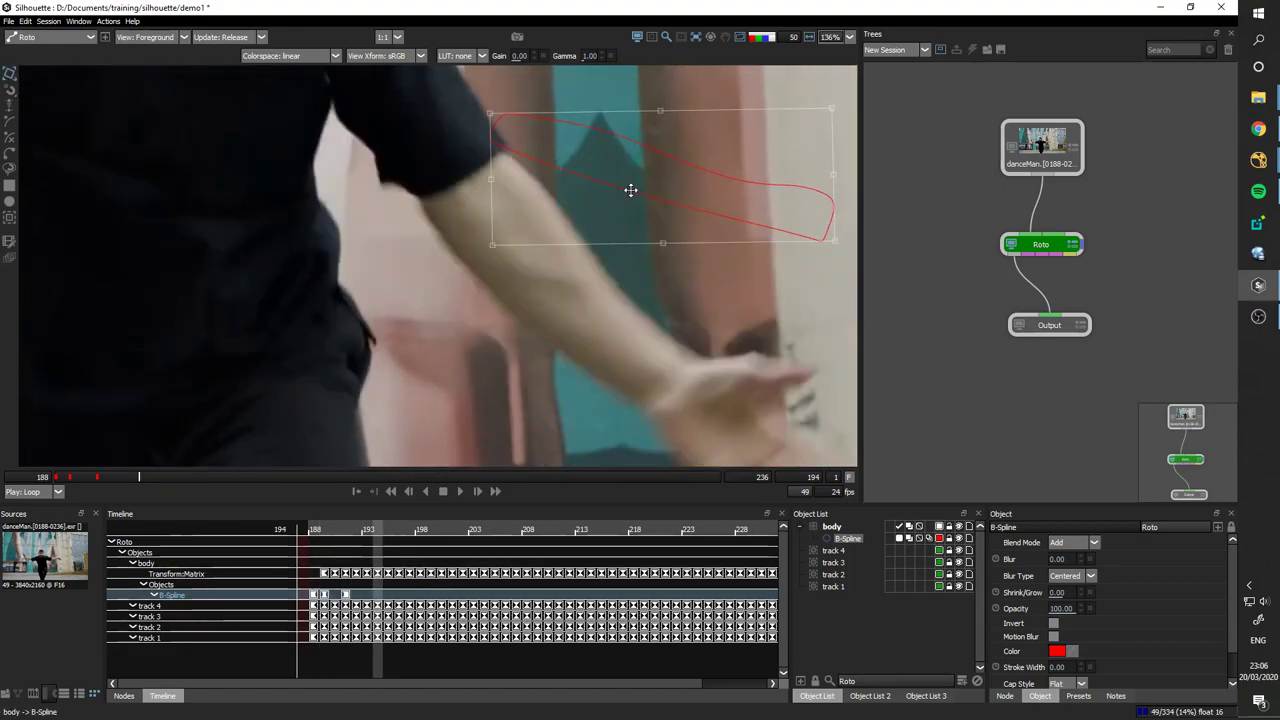
{"action": "left_click_drag", "start_coordinate": [582, 117], "coordinate": [542, 157]}
{"action": "left_click_drag", "start_coordinate": [724, 253], "coordinate": [675, 329]}
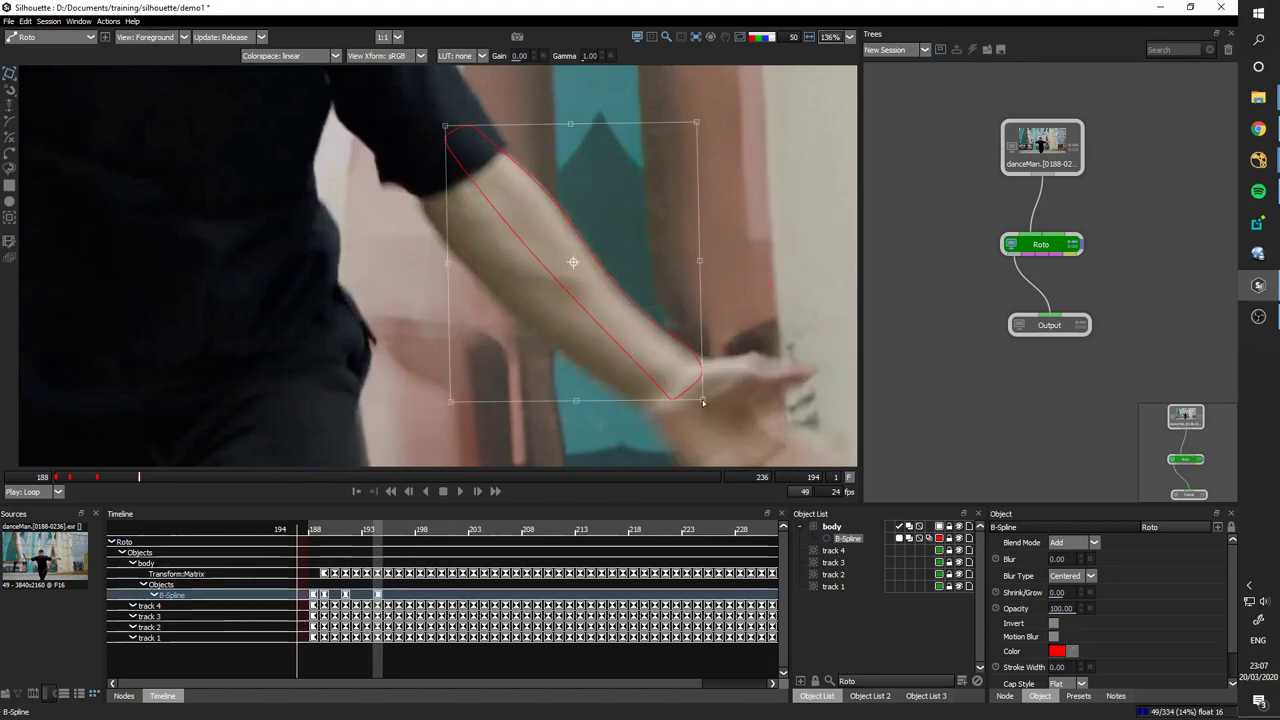
- Stretch the B-Spline slightly toward the wrist and nudge it against the forearm edge at frame 194
{"action": "left_click_drag", "start_coordinate": [703, 402], "coordinate": [706, 418]}
{"action": "left_click_drag", "start_coordinate": [701, 270], "coordinate": [717, 280]}
{"action": "key", "text": "ctrl+z"}
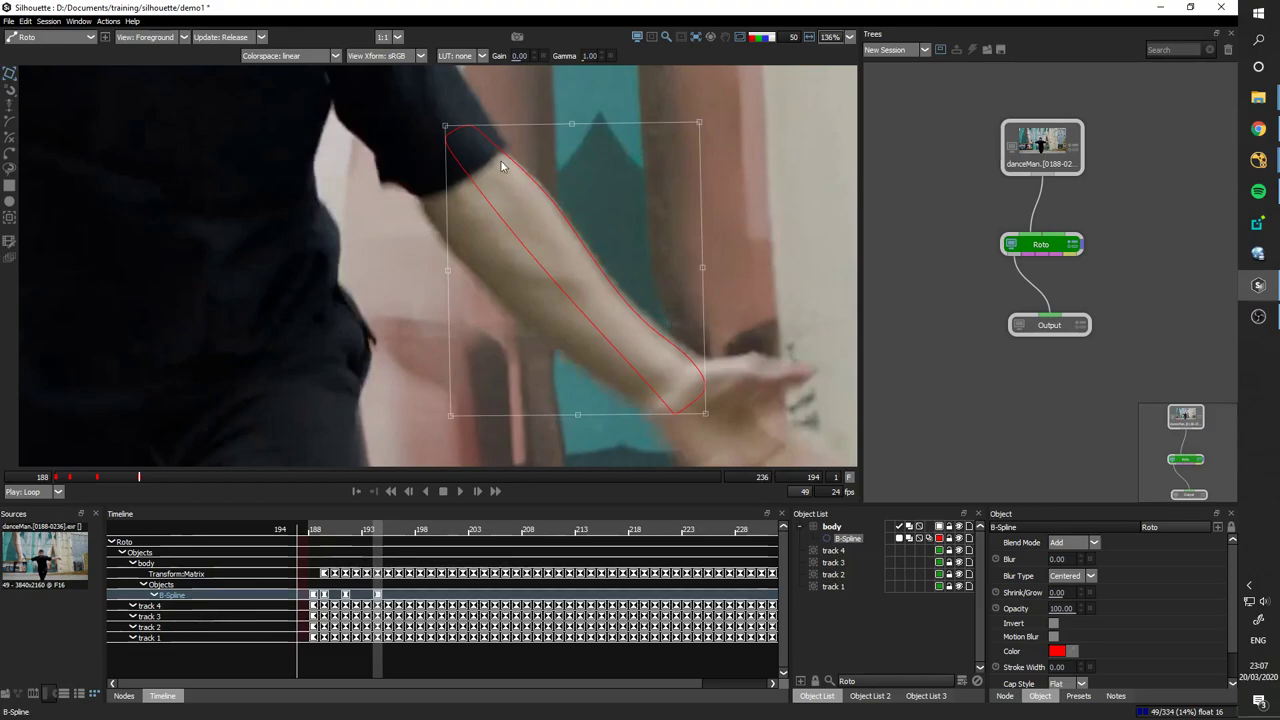
{"action": "left_click_drag", "start_coordinate": [528, 181], "coordinate": [530, 183]}
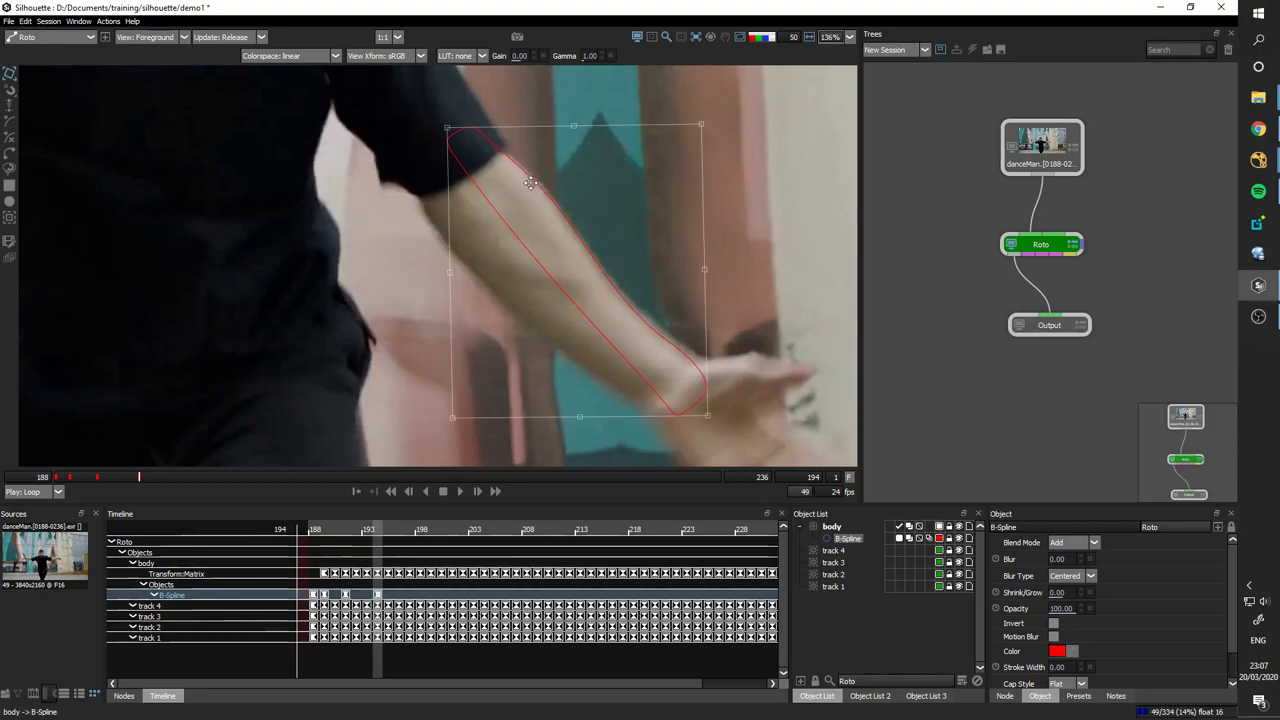
{"action": "key", "text": "Up"}
{"action": "key", "text": "Right"}
{"action": "key", "text": "Right"}
- Select the wrist-end points of the B-Spline and rotate them slightly to follow the wrist at frame 194
{"action": "left_click_drag", "start_coordinate": [645, 319], "coordinate": [631, 276]}
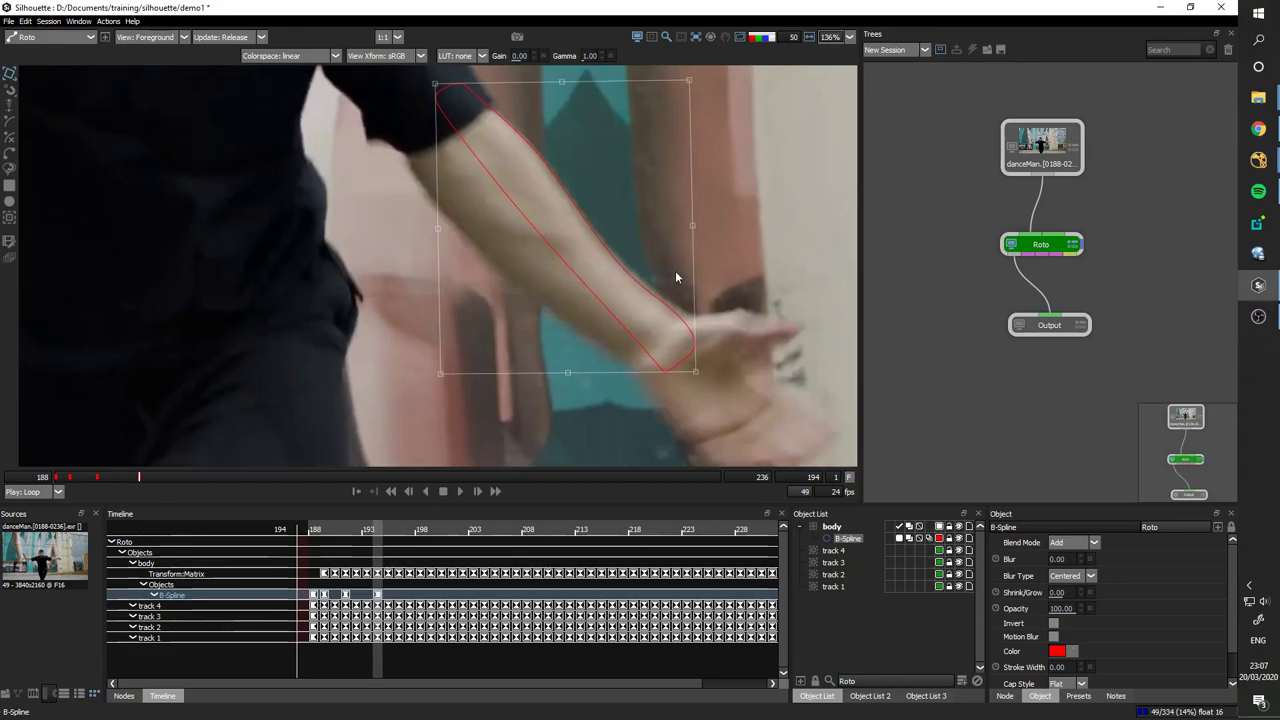
{"action": "key", "text": "t"}
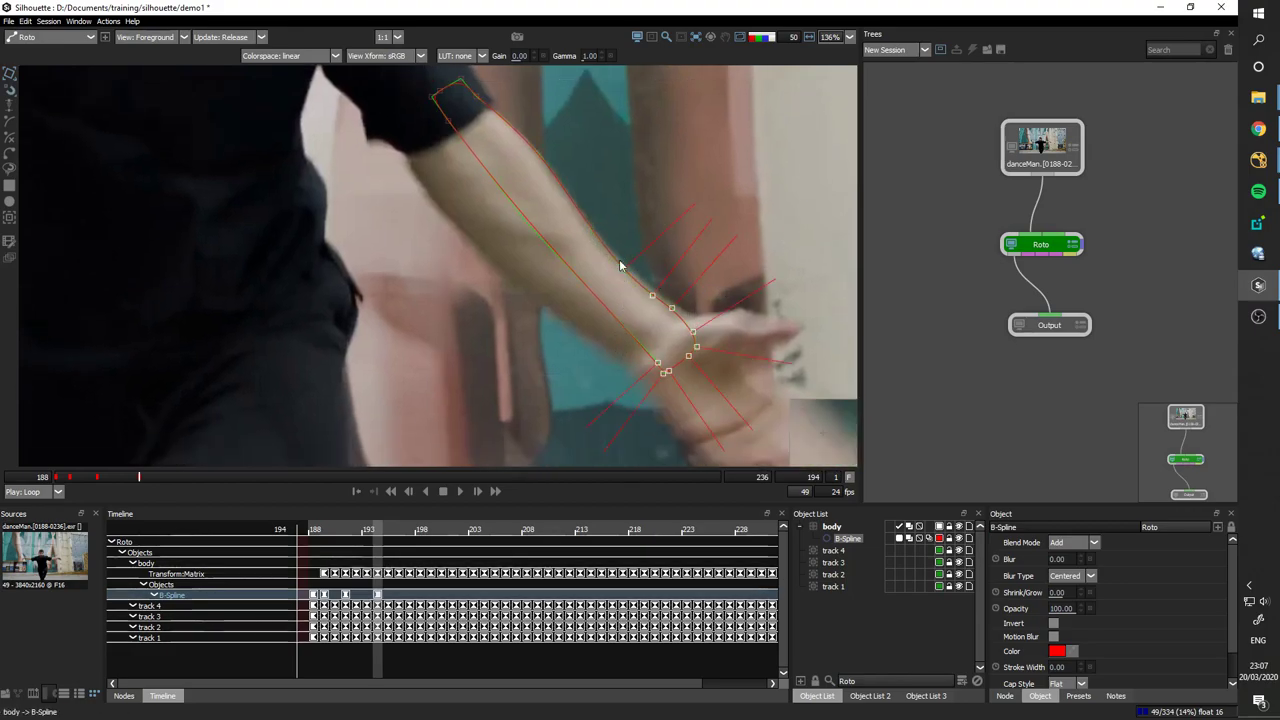
{"action": "key", "text": "t"}
{"action": "key", "text": "t"}
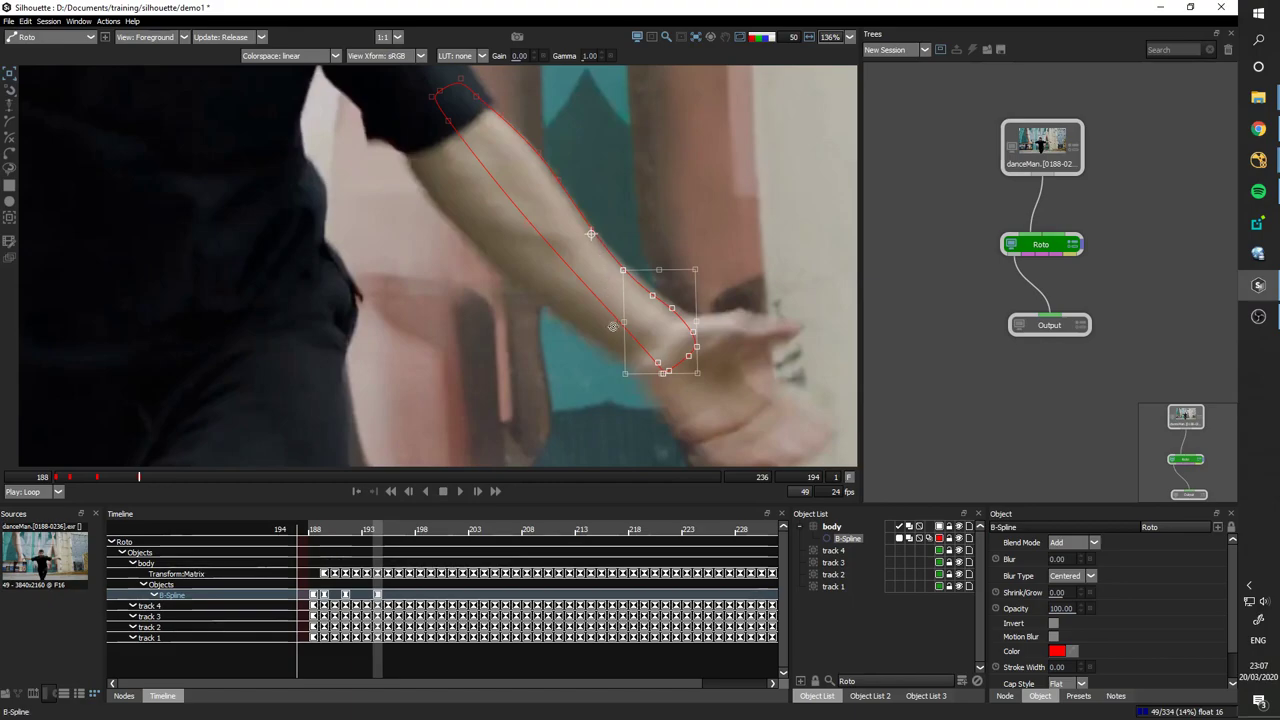
{"action": "left_click_drag", "start_coordinate": [663, 356], "coordinate": [670, 352]}
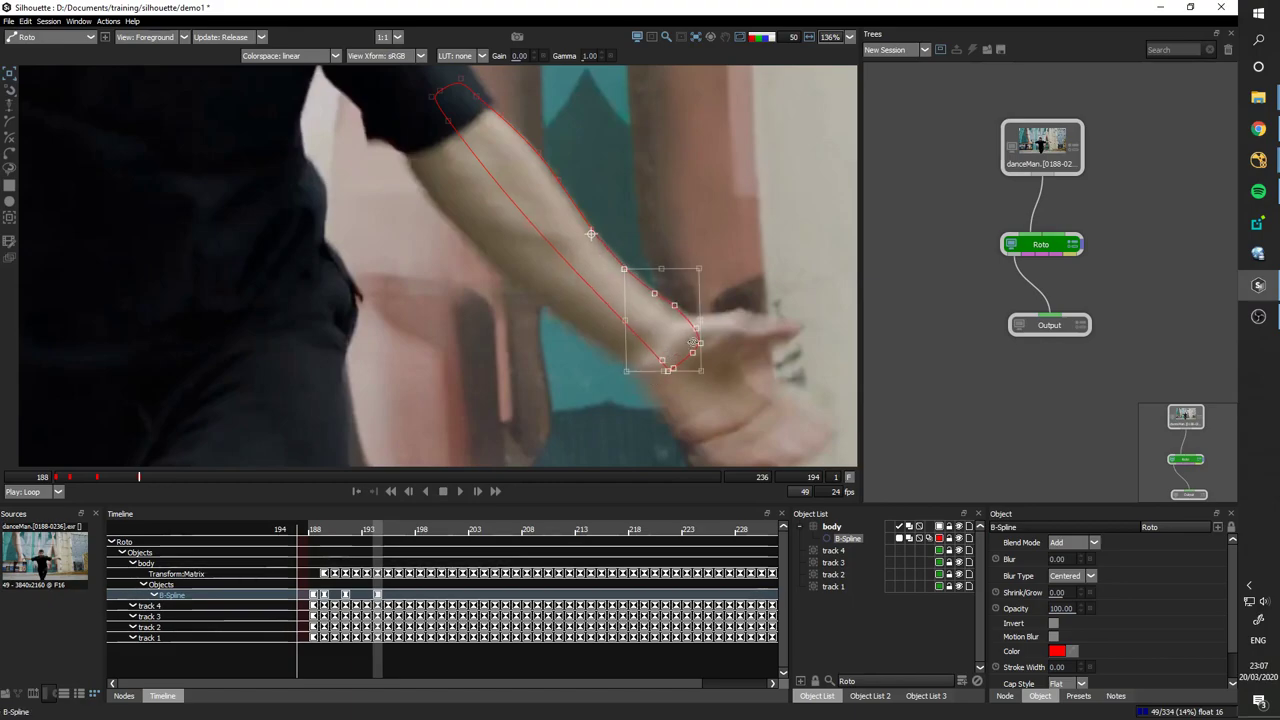
- At frame 196, move the whole B-Spline to the sleeve edge and rotate it along the hanging forearm
{"action": "scroll", "coordinate": [738, 196], "scroll_direction": "down", "scroll_amount": 1}
{"action": "left_click_drag", "start_coordinate": [738, 196], "coordinate": [700, 237]}
{"action": "key", "text": "t"}
{"action": "key", "text": "Right"}
{"action": "key", "text": "Right"}
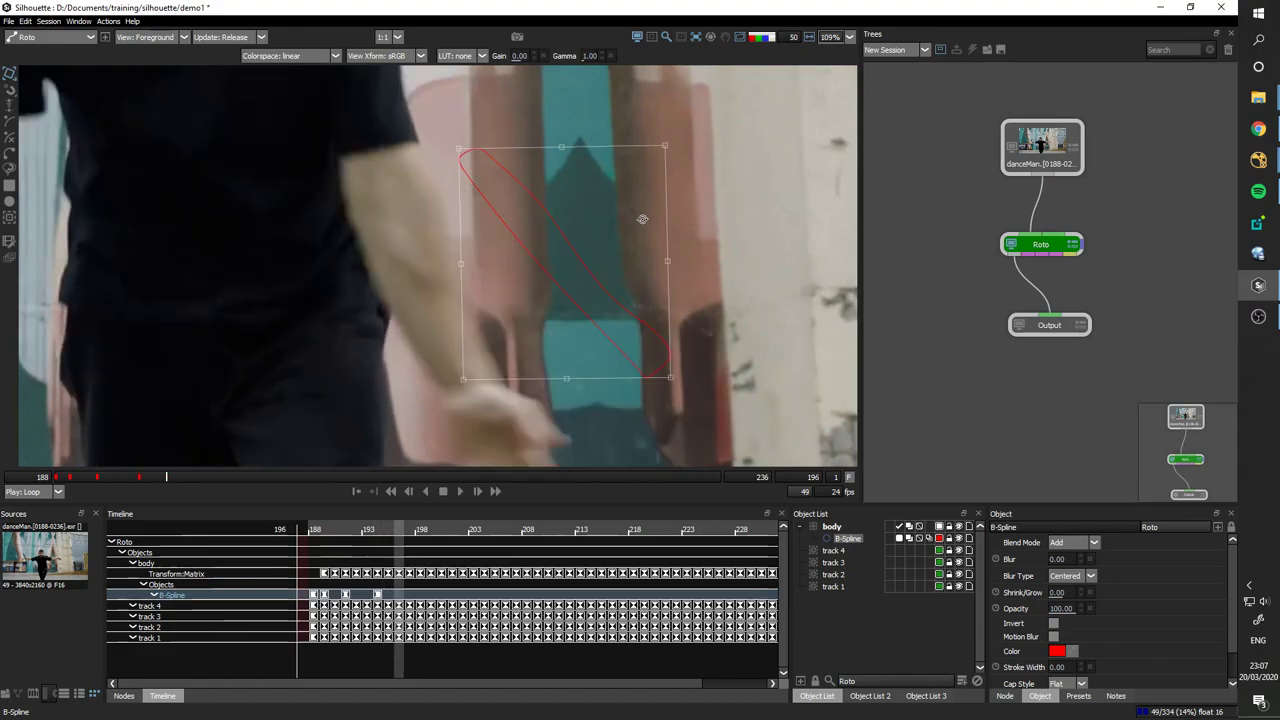
{"action": "left_click_drag", "start_coordinate": [535, 222], "coordinate": [463, 214]}
{"action": "left_click_drag", "start_coordinate": [417, 145], "coordinate": [474, 347]}
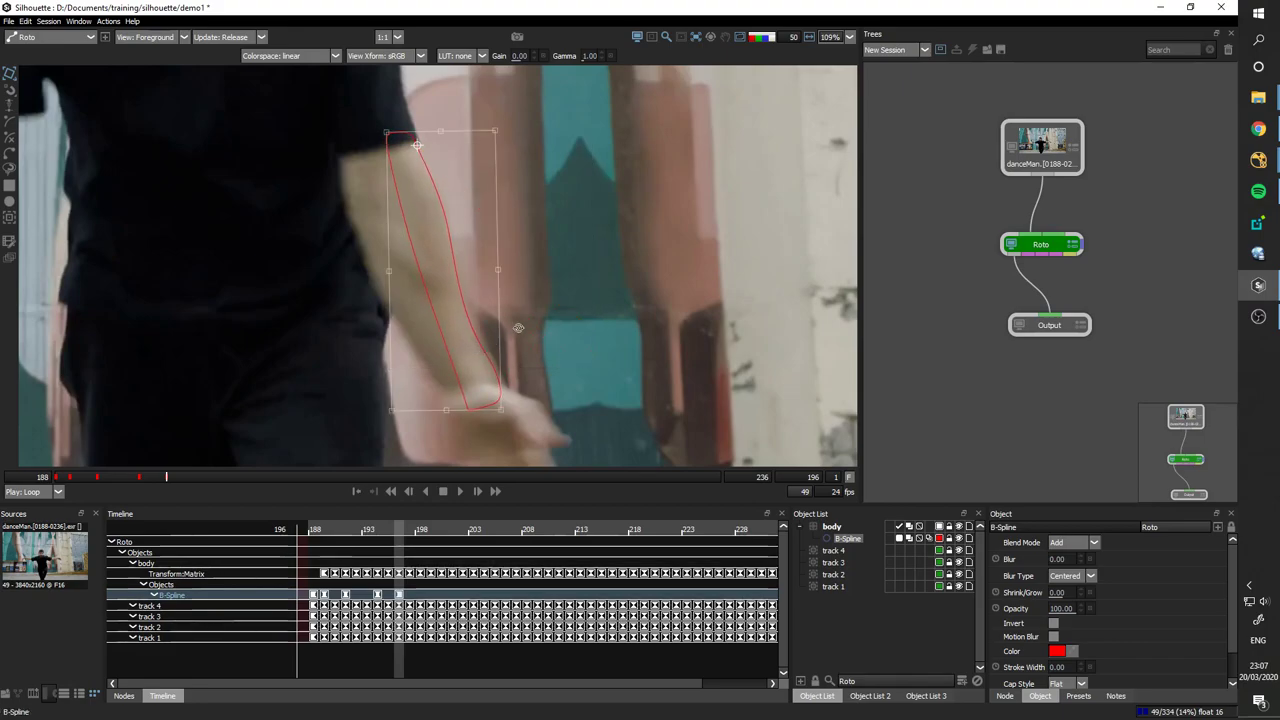
- At frame 199, move the B-Spline onto the forearm and rotate it to match the arm's angle
{"action": "key", "text": "Right"}
{"action": "key", "text": "Right"}
{"action": "key", "text": "Right"}
{"action": "key", "text": "Left"}
{"action": "key", "text": "Right"}
{"action": "scroll", "coordinate": [630, 295], "scroll_direction": "down", "scroll_amount": 2}
{"action": "left_click_drag", "start_coordinate": [619, 269], "coordinate": [603, 279]}
{"action": "left_click_drag", "start_coordinate": [616, 384], "coordinate": [580, 312]}
{"action": "scroll", "coordinate": [590, 267], "scroll_direction": "up", "scroll_amount": 3}
{"action": "left_click", "coordinate": [635, 226]}
{"action": "left_click_drag", "start_coordinate": [600, 234], "coordinate": [453, 108]}
{"action": "left_click_drag", "start_coordinate": [491, 152], "coordinate": [433, 244]}
- Fine-tune the B-Spline's shape and position against the forearm edge at frame 199
{"action": "key", "text": "r"}
{"action": "mouse_move", "coordinate": [454, 291]}
{"action": "left_mouse_down"}
{"action": "mouse_move", "coordinate": [503, 260]}
{"action": "mouse_move", "coordinate": [494, 240]}
{"action": "mouse_move", "coordinate": [469, 340]}
{"action": "mouse_move", "coordinate": [441, 334]}
{"action": "mouse_move", "coordinate": [449, 314]}
{"action": "left_mouse_up"}
{"action": "key", "text": "r"}
{"action": "left_click_drag", "start_coordinate": [532, 215], "coordinate": [531, 226]}
{"action": "mouse_move", "coordinate": [474, 257]}
{"action": "left_mouse_down"}
{"action": "mouse_move", "coordinate": [502, 222]}
{"action": "mouse_move", "coordinate": [475, 257]}
{"action": "left_mouse_up"}
{"action": "left_click_drag", "start_coordinate": [578, 188], "coordinate": [559, 239]}
{"action": "key", "text": "t"}
- At frame 198, shift the B-Spline onto the forearm and adjust its wrist-end length to fit
{"action": "scroll", "coordinate": [580, 243], "scroll_direction": "down", "scroll_amount": 2}
{"action": "key", "text": "x"}
{"action": "key", "text": "z"}
{"action": "key", "text": "z"}
{"action": "key", "text": "z"}
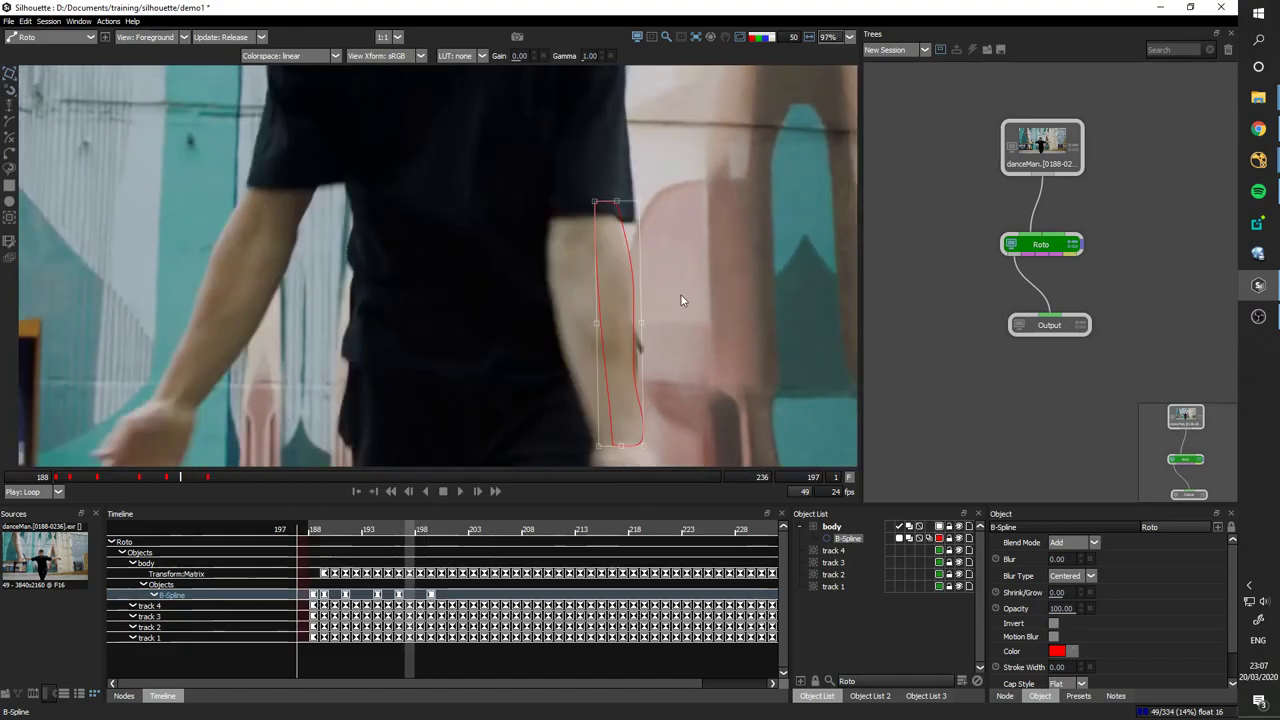
{"action": "key", "text": "Right"}
{"action": "left_click_drag", "start_coordinate": [503, 297], "coordinate": [487, 300]}
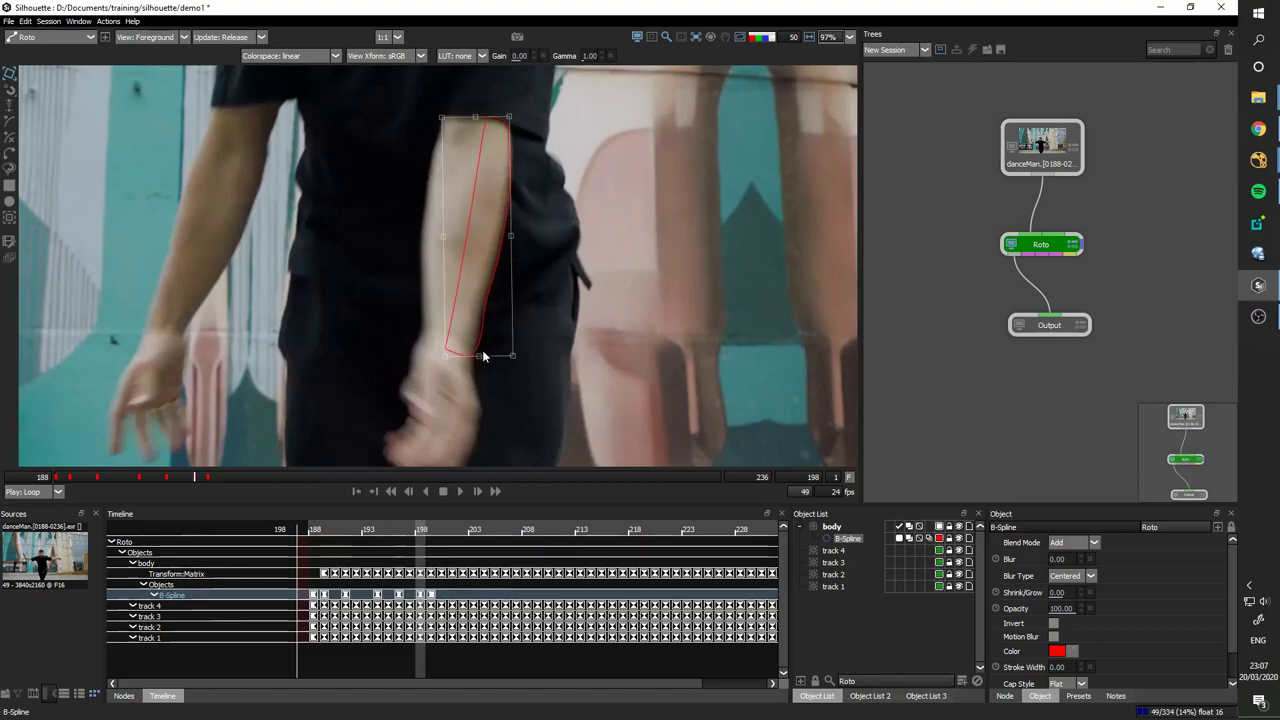
{"action": "left_click_drag", "start_coordinate": [477, 357], "coordinate": [473, 353]}
{"action": "left_click_drag", "start_coordinate": [498, 135], "coordinate": [501, 137]}
- Compare the neighbouring frames and nudge the B-Spline to fit the forearm edge at frame 197
{"action": "key", "text": "x"}
{"action": "key", "text": "z"}
{"action": "key", "text": "z"}
{"action": "key", "text": "x"}
{"action": "key", "text": "z"}
{"action": "left_click_drag", "start_coordinate": [575, 248], "coordinate": [576, 260]}
{"action": "key", "text": "Left"}
{"action": "key", "text": "Right"}
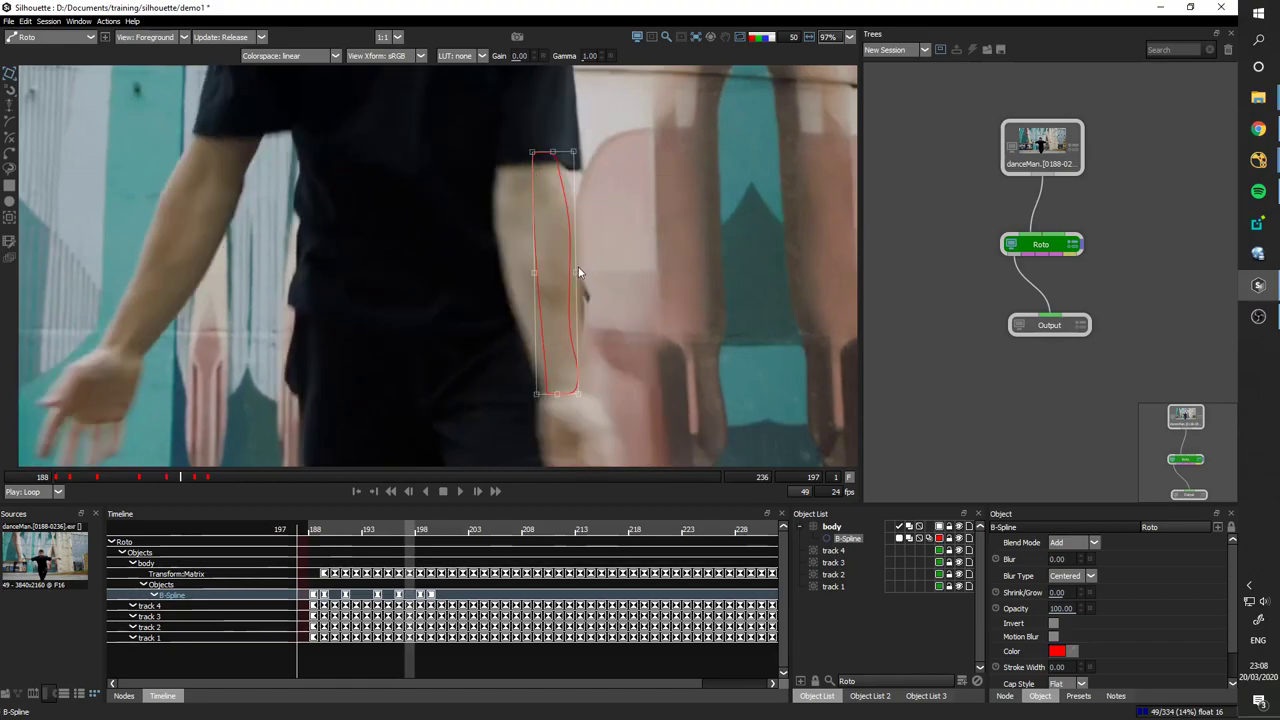
- Review the earlier frames back to 191 and refine the B-Spline against the forearm edge at frame 193
{"action": "key", "text": "Left"}
{"action": "key", "text": "Left"}
{"action": "key", "text": "Left"}
{"action": "key", "text": "Left"}
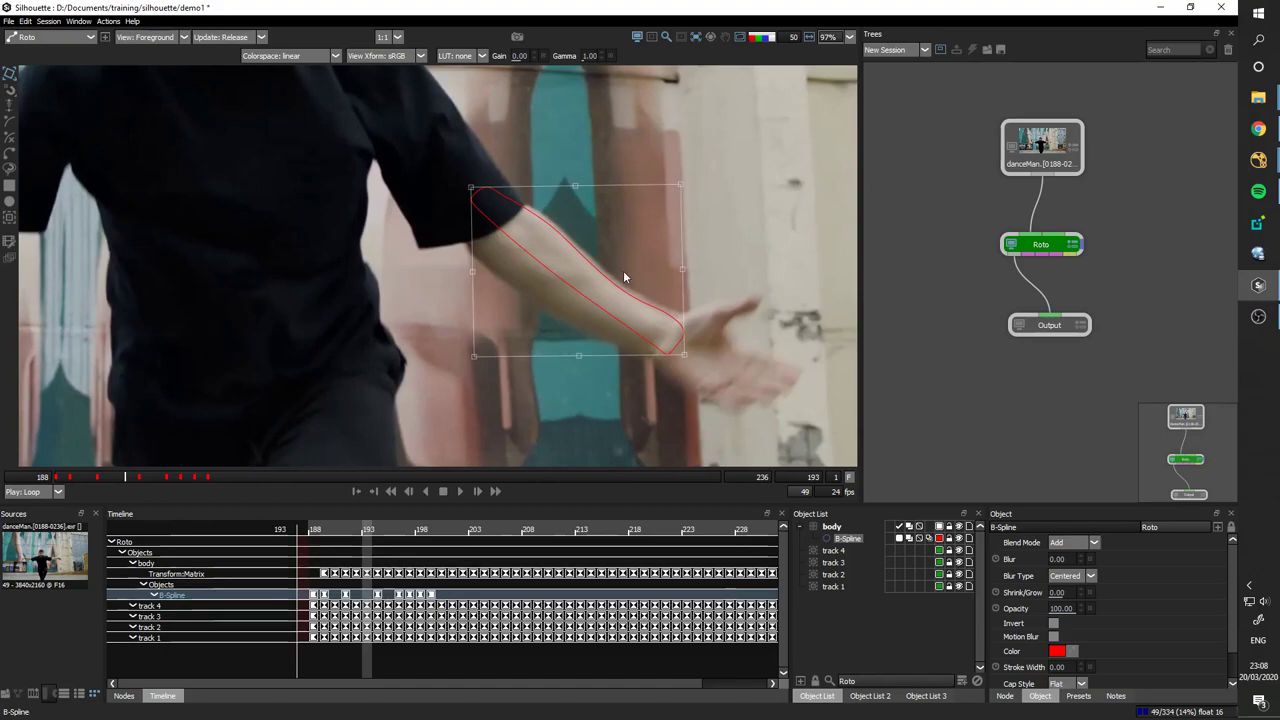
{"action": "key", "text": "Left"}
{"action": "key", "text": "Left"}
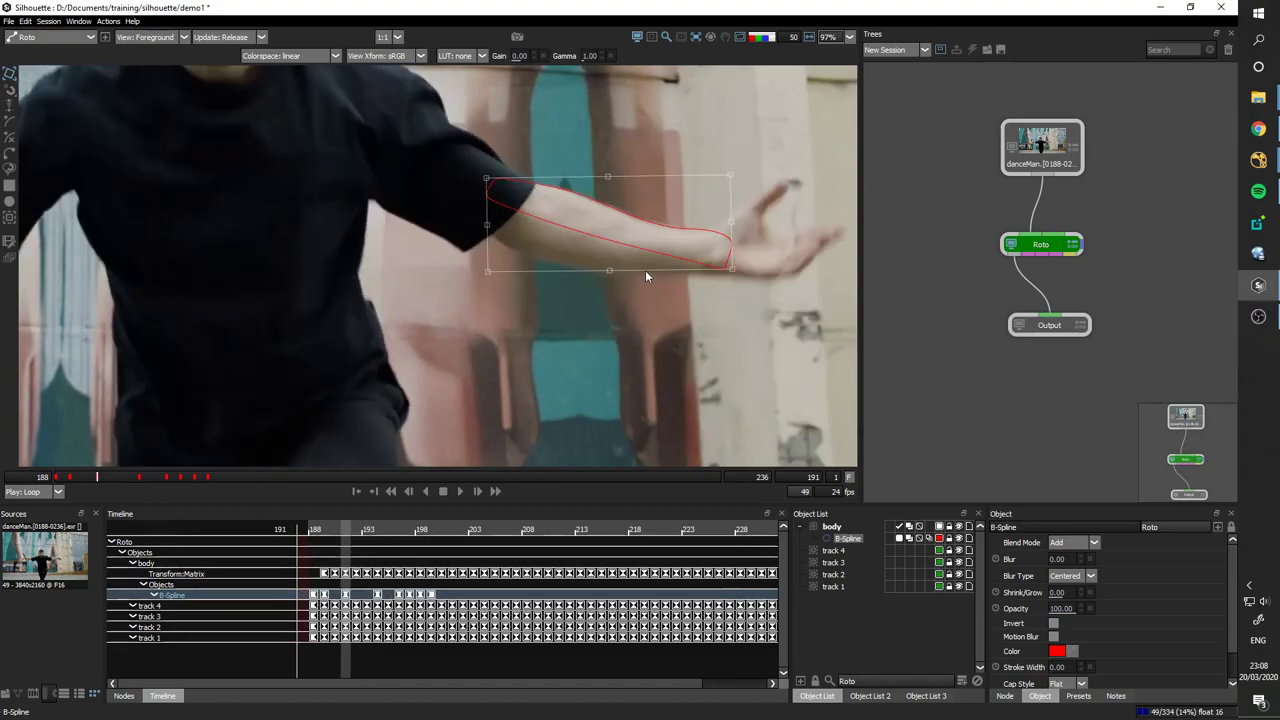
{"action": "key", "text": "Right"}
{"action": "key", "text": "Right"}
{"action": "left_click_drag", "start_coordinate": [628, 291], "coordinate": [639, 295]}
{"action": "scroll", "coordinate": [690, 300], "scroll_direction": "up", "scroll_amount": 4}
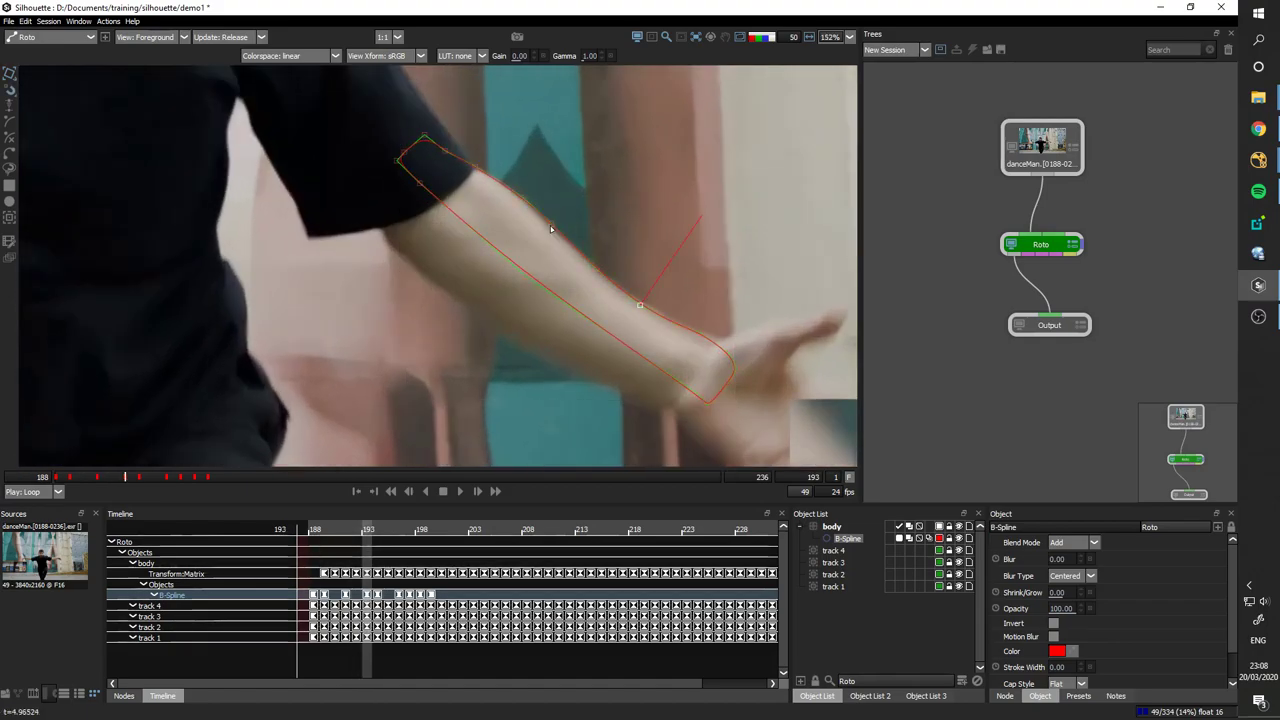
- Fit the B-Spline to the forearm edge at frame 192 and check it against frame 191
{"action": "key", "text": "z"}
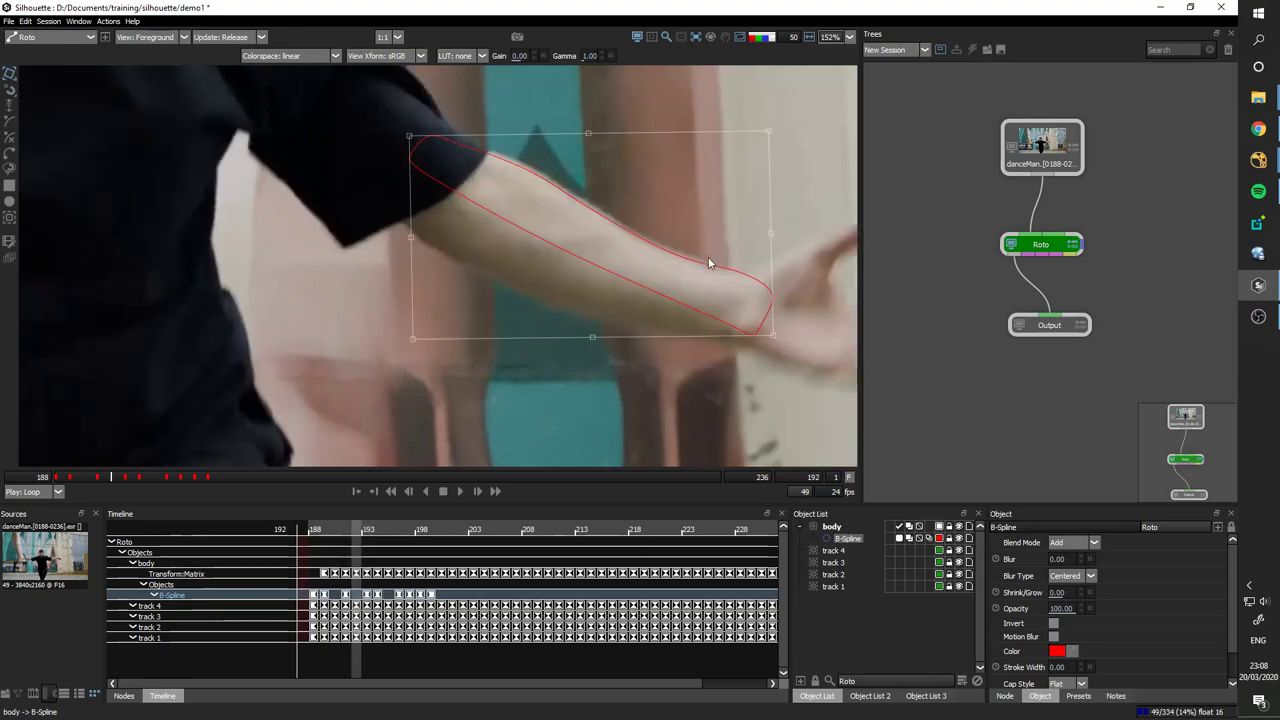
{"action": "key", "text": "z"}
{"action": "key", "text": "x"}
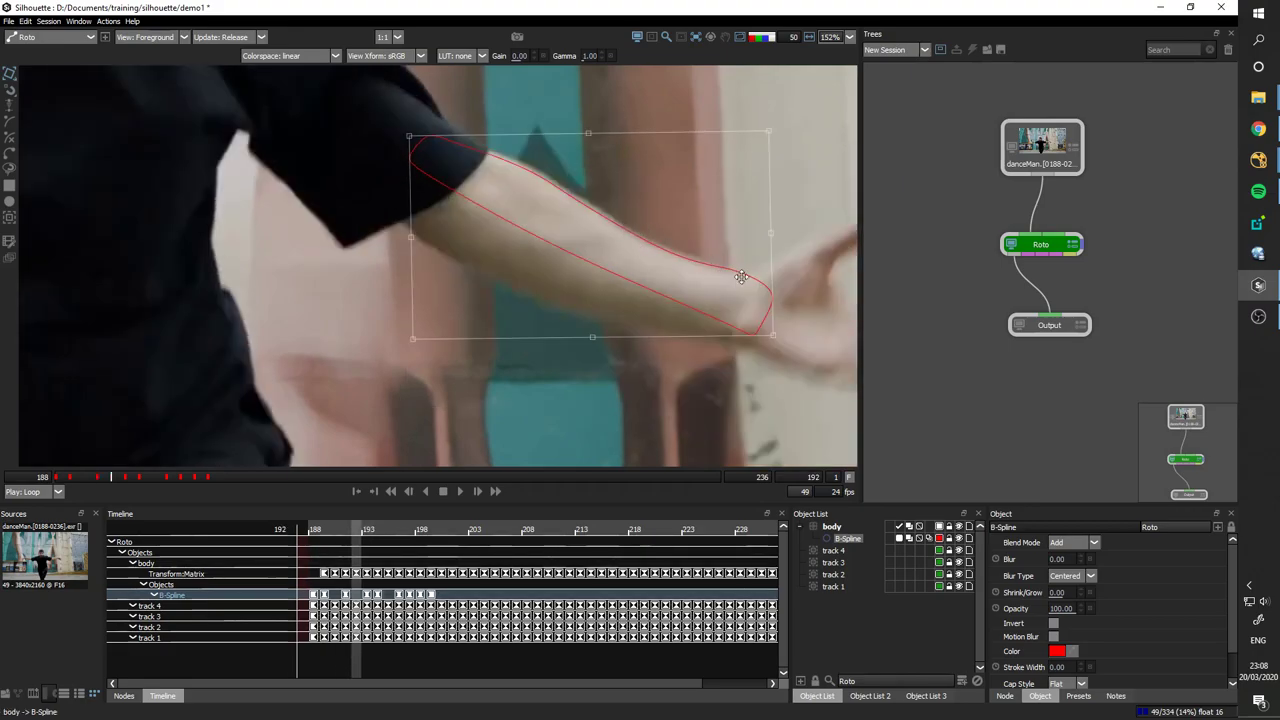
{"action": "key", "text": "Left"}
{"action": "key", "text": "Left"}
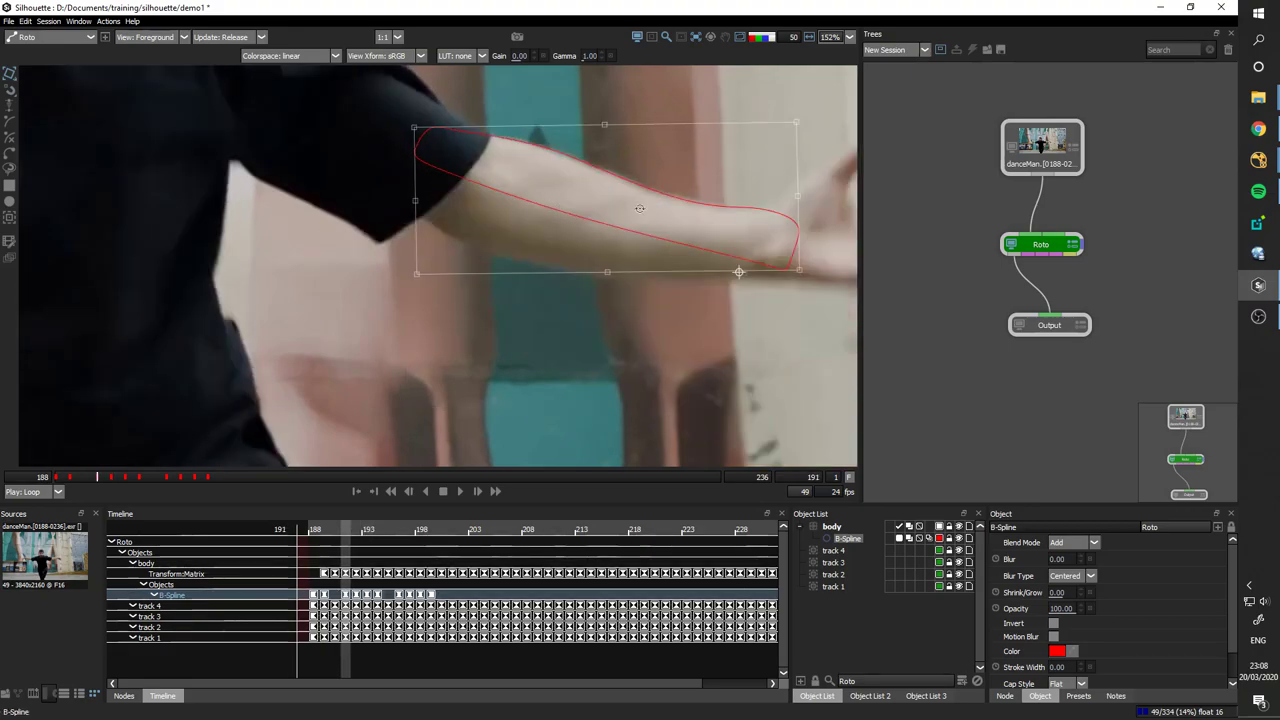
{"action": "key", "text": "Right"}
{"action": "key", "text": "Left"}
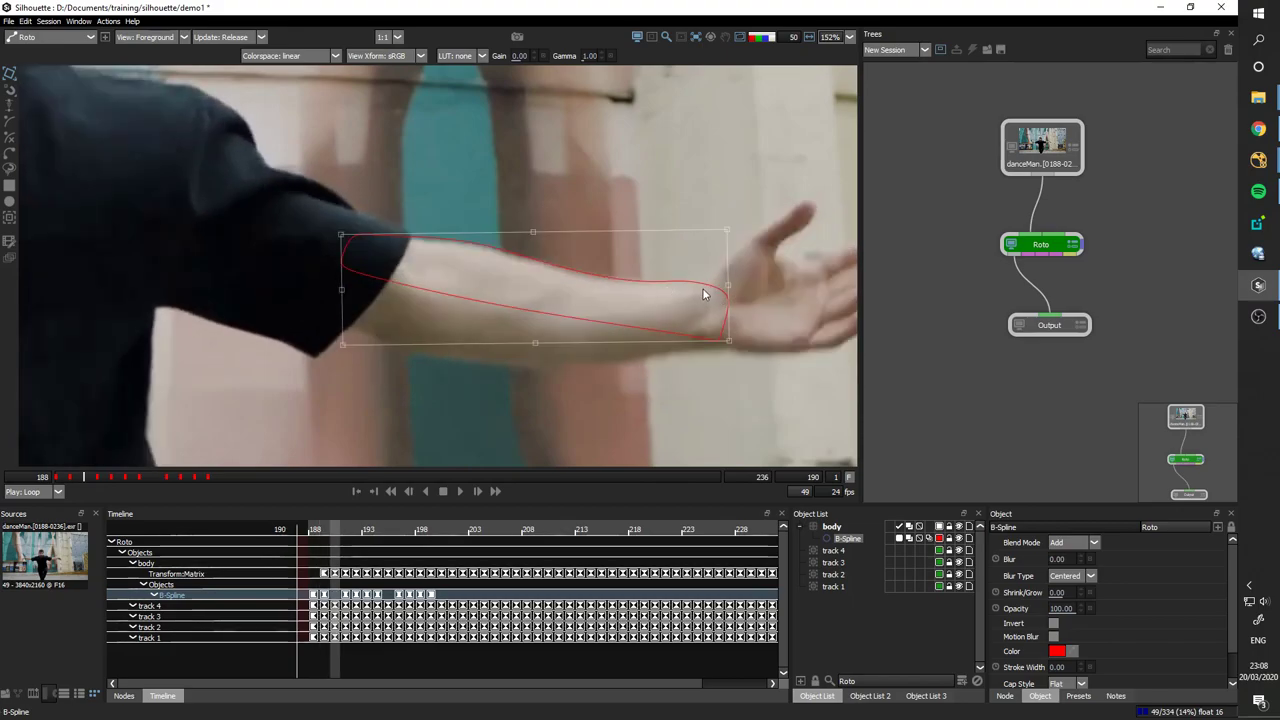
- At frame 190, compare with the neighbouring frames and adjust the B-Spline's rotation and edge points to fit the forearm
{"action": "key", "text": "Right"}
{"action": "key", "text": "Left"}
{"action": "key", "text": "Left"}
{"action": "key", "text": "Right"}
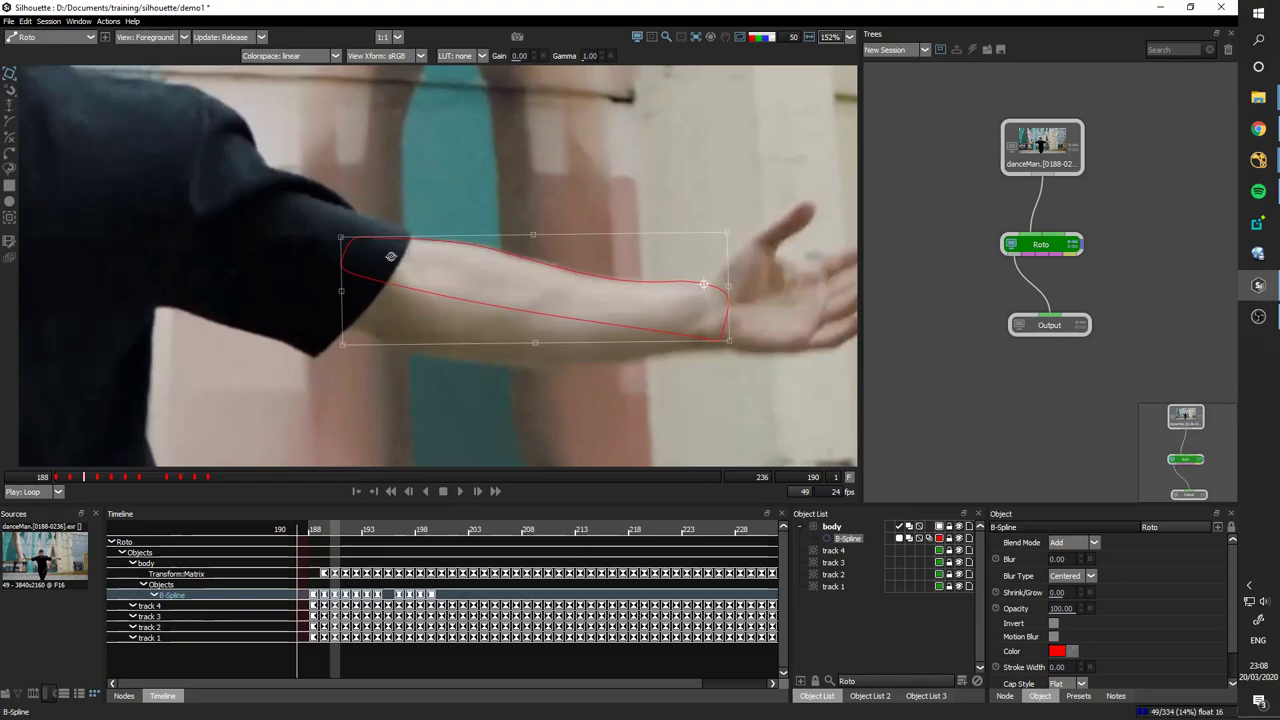
{"action": "mouse_move", "coordinate": [392, 256]}
{"action": "left_mouse_down"}
{"action": "mouse_move", "coordinate": [372, 257]}
{"action": "mouse_move", "coordinate": [383, 250]}
{"action": "left_mouse_up"}
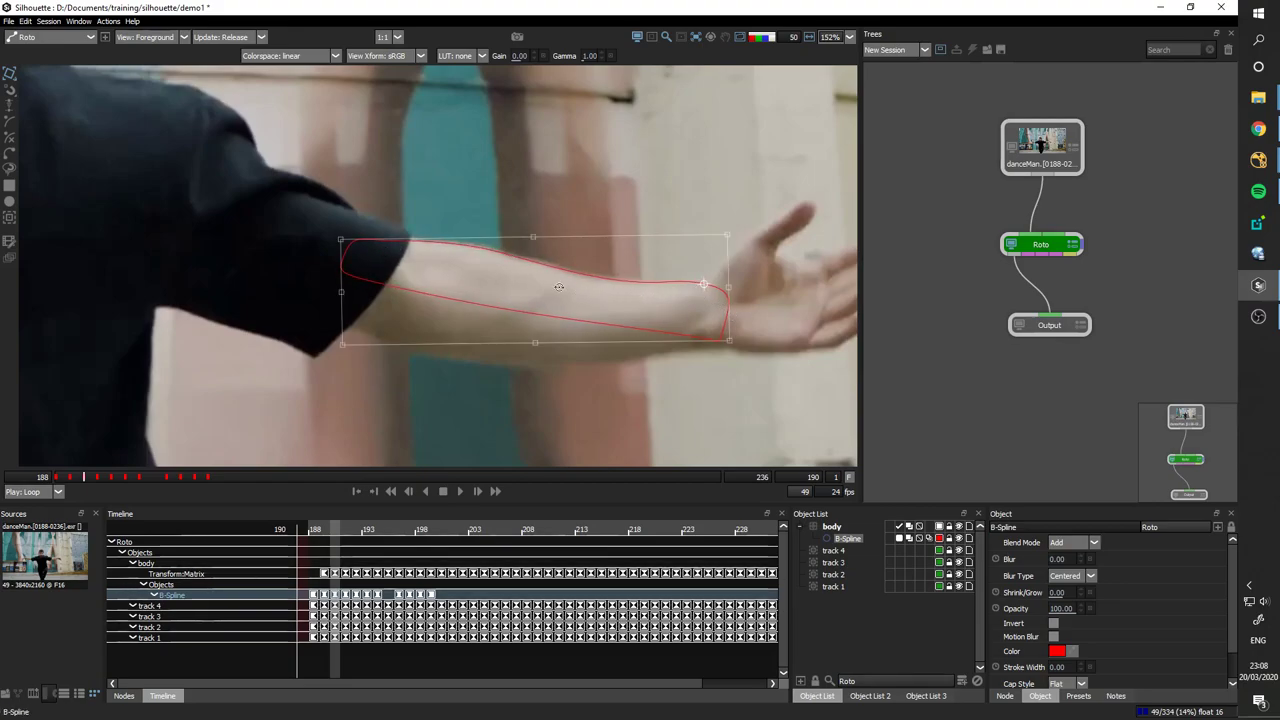
{"action": "key", "text": "r"}
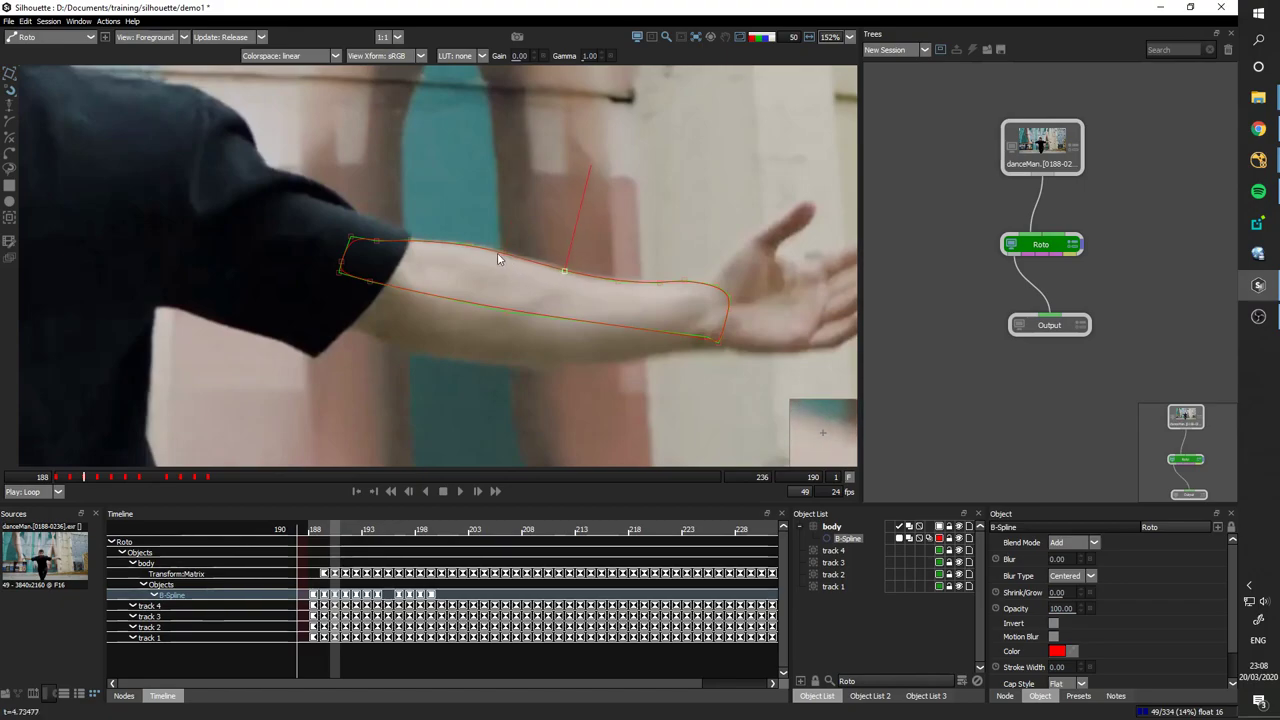
{"action": "left_click", "coordinate": [514, 255]}
- Switch the viewer to Output and display the forearm matte as a coloured overlay on the footage at frame 190
{"action": "key", "text": "a"}
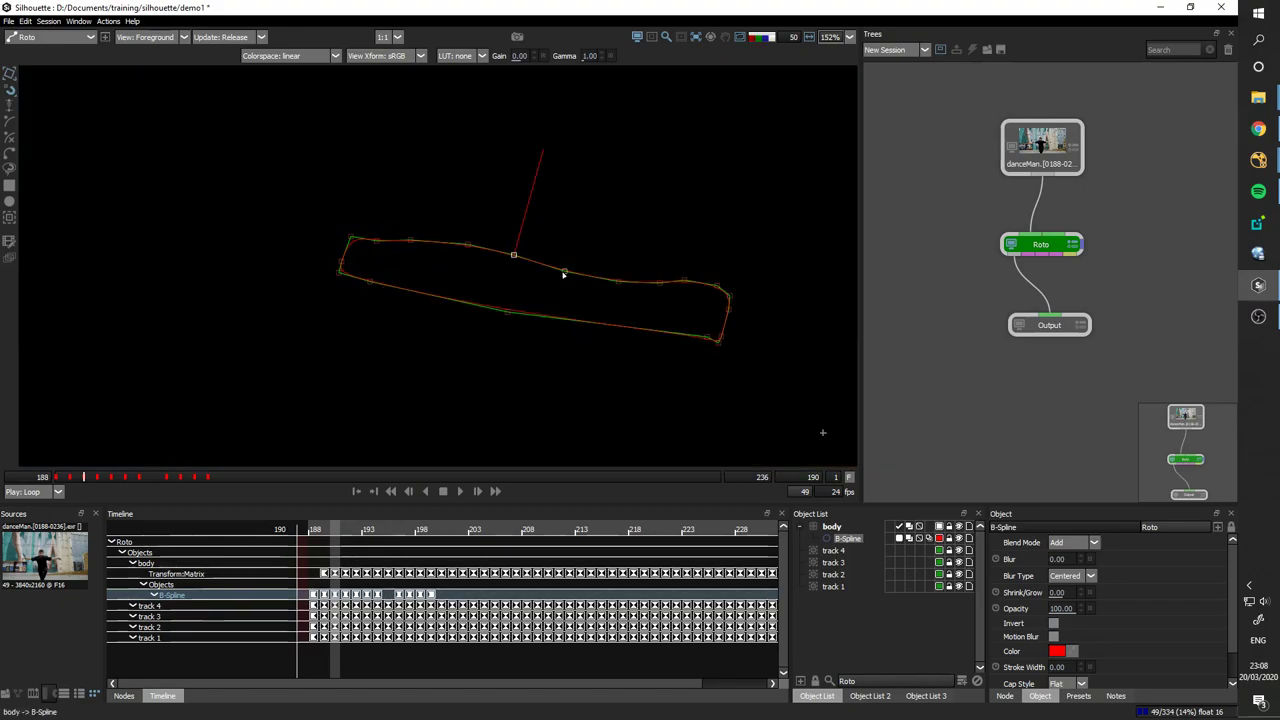
{"action": "key", "text": "2"}
{"action": "key", "text": "a"}
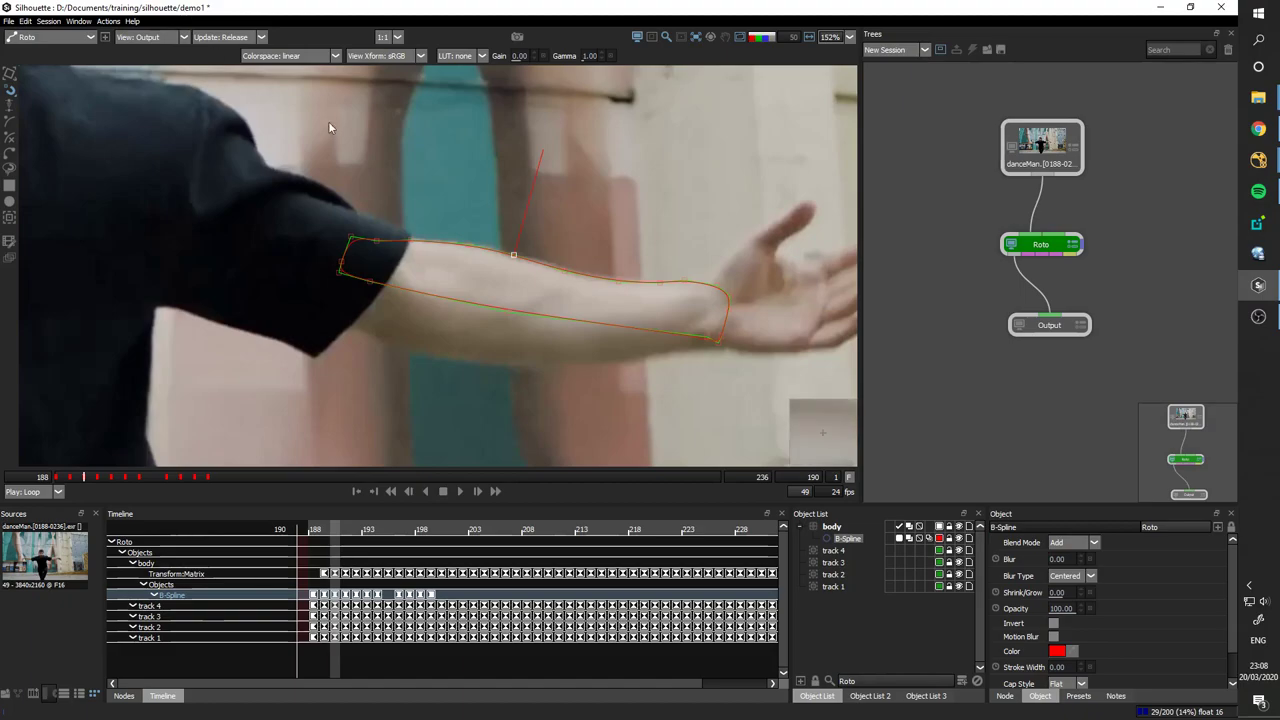
{"action": "key", "text": "s"}
{"action": "key", "text": "a"}
{"action": "key", "text": "a"}
{"action": "key", "text": "shift+a"}
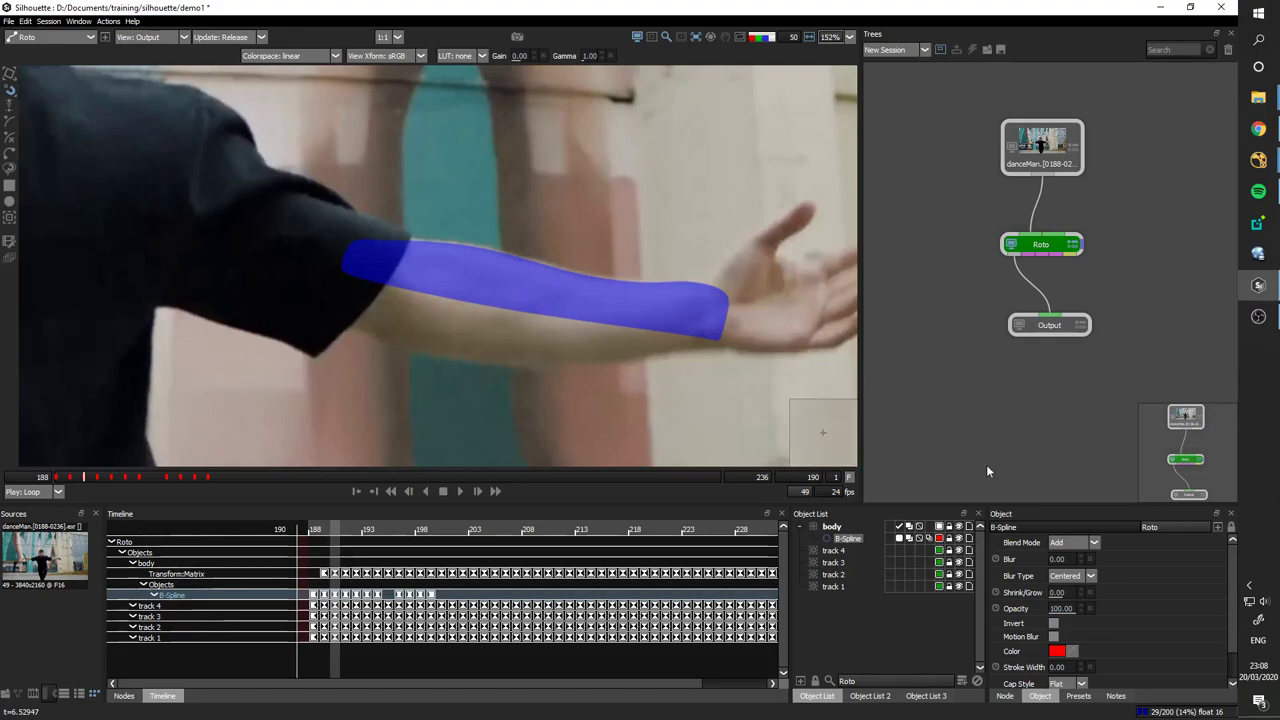
- Enable motion blur on the Roto node and on the forearm B-Spline
{"action": "left_click", "coordinate": [1005, 695]}
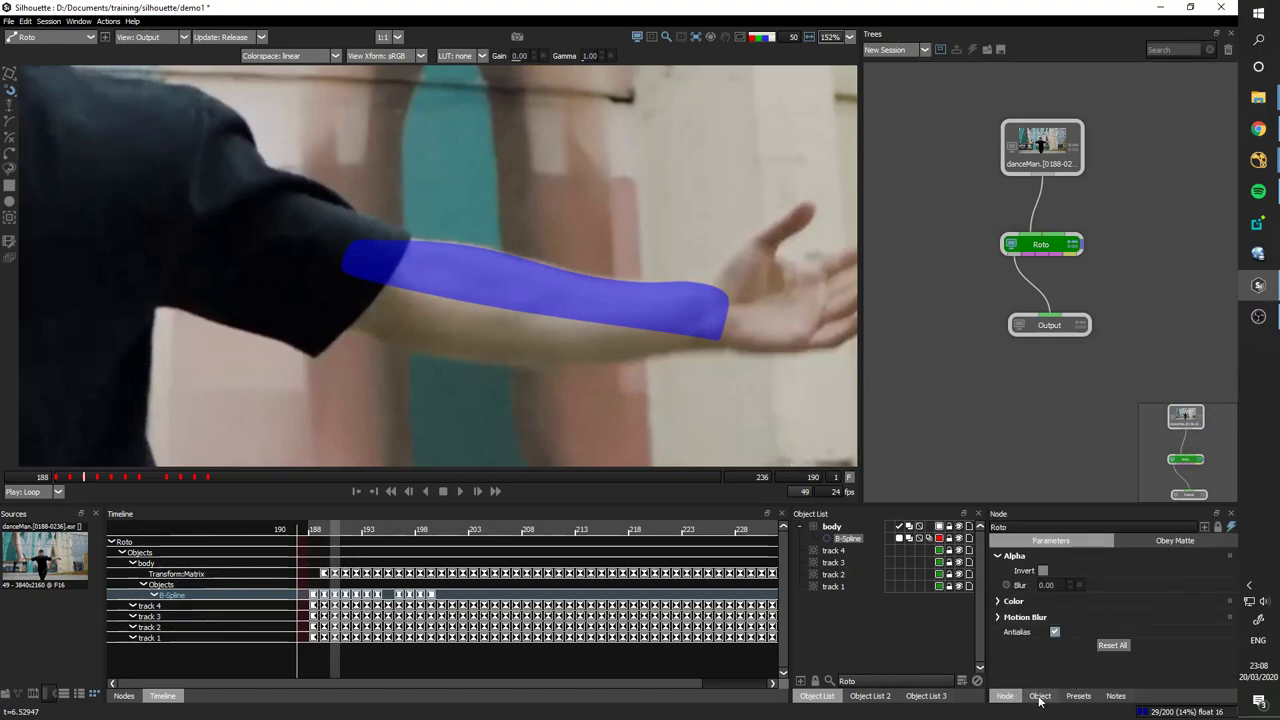
{"action": "left_click", "coordinate": [998, 617]}
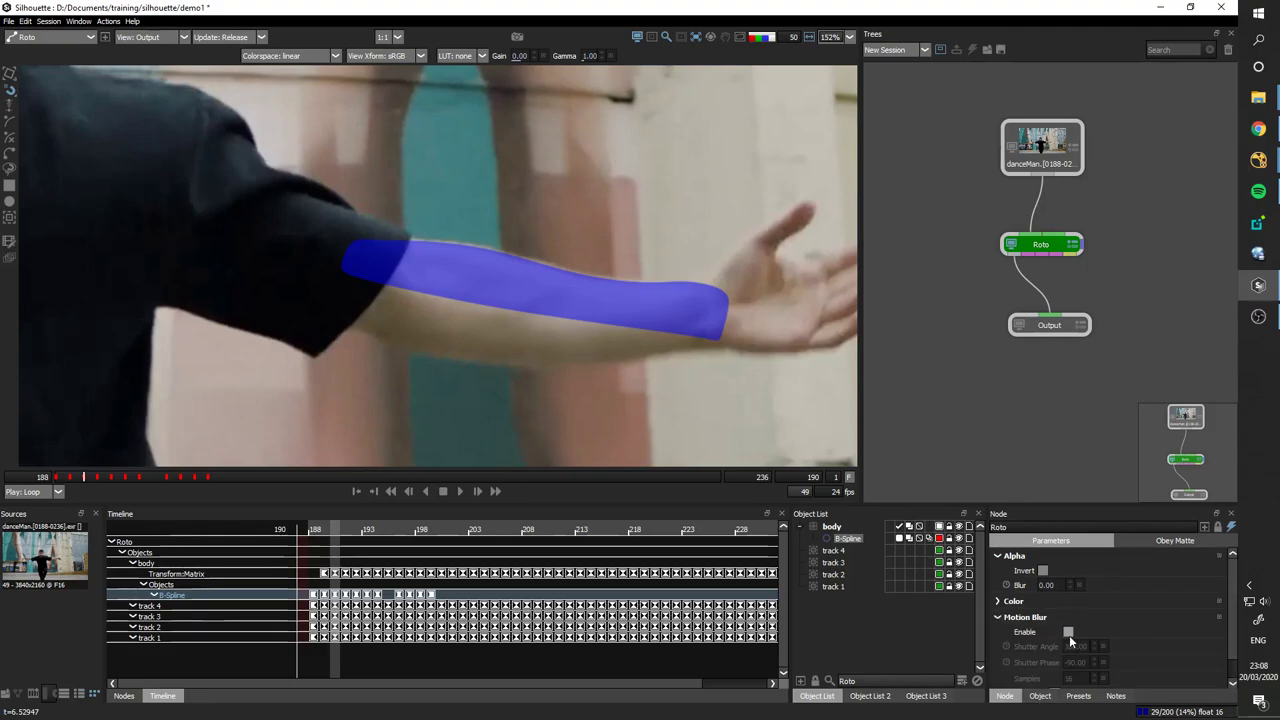
{"action": "left_click", "coordinate": [1068, 633]}
{"action": "left_click", "coordinate": [1040, 696]}
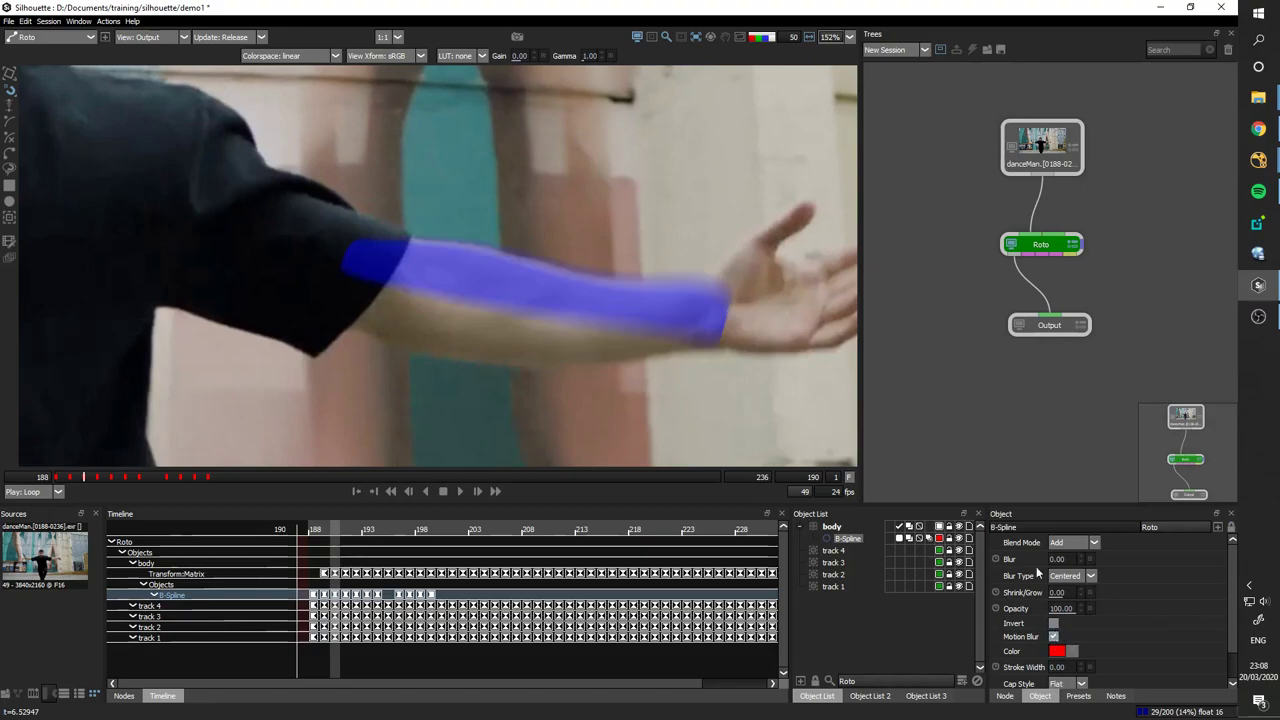
- Inspect the motion-blurred forearm edges at frames 190 and 189, first as a matte overlay and as a Color Comp cutout
{"action": "scroll", "coordinate": [631, 220], "scroll_direction": "down", "scroll_amount": 2}
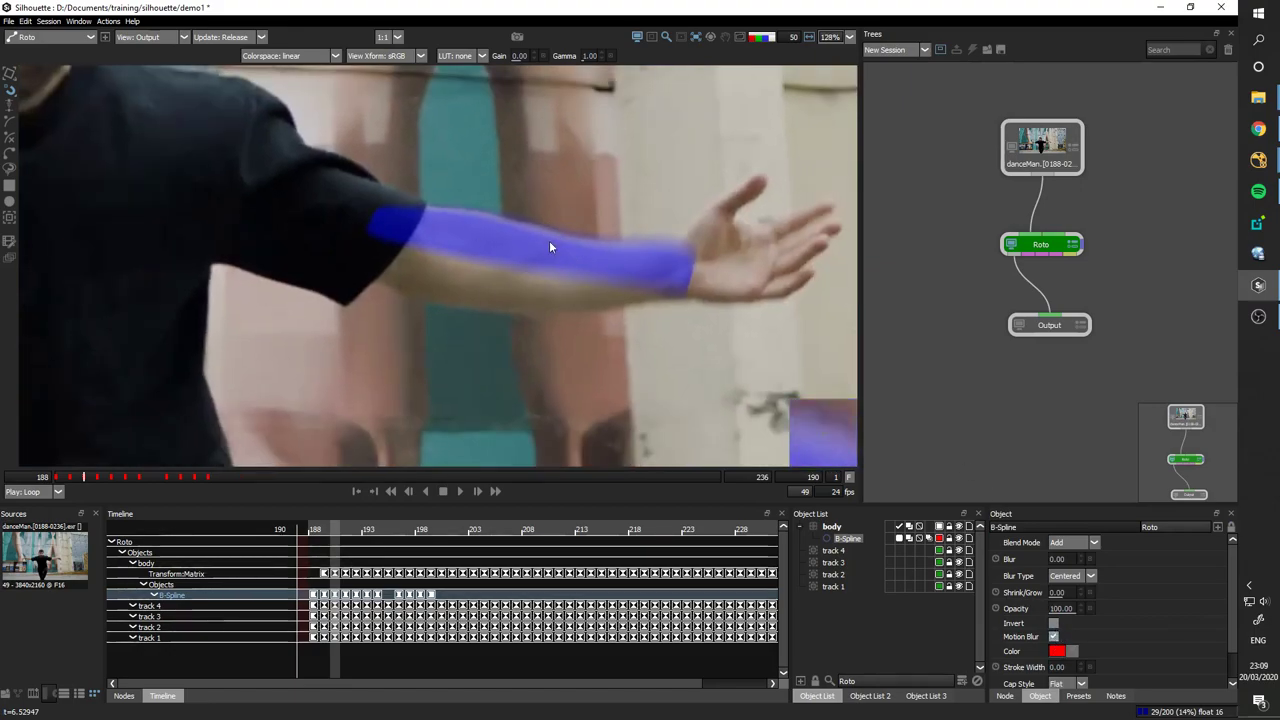
{"action": "scroll", "coordinate": [510, 214], "scroll_direction": "up", "scroll_amount": 3}
{"action": "key", "text": "a"}
{"action": "key", "text": "a"}
{"action": "key", "text": "c"}
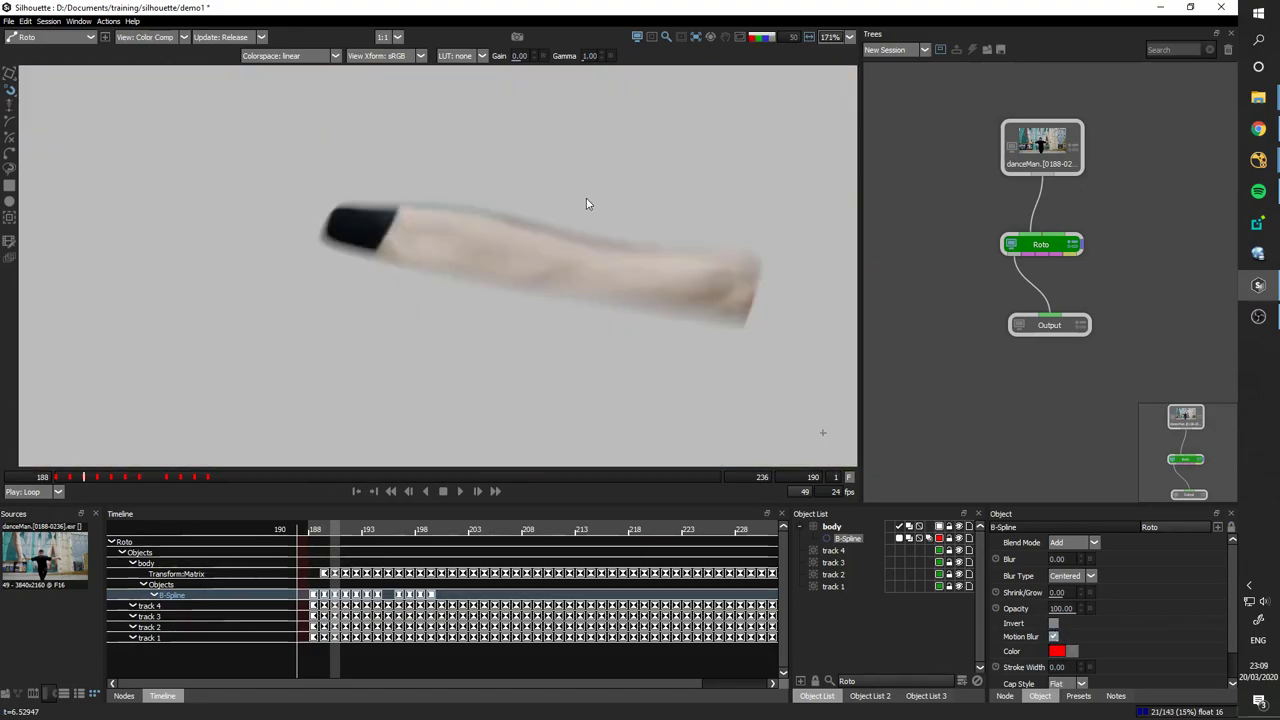
{"action": "scroll", "coordinate": [614, 217], "scroll_direction": "down", "scroll_amount": 8}
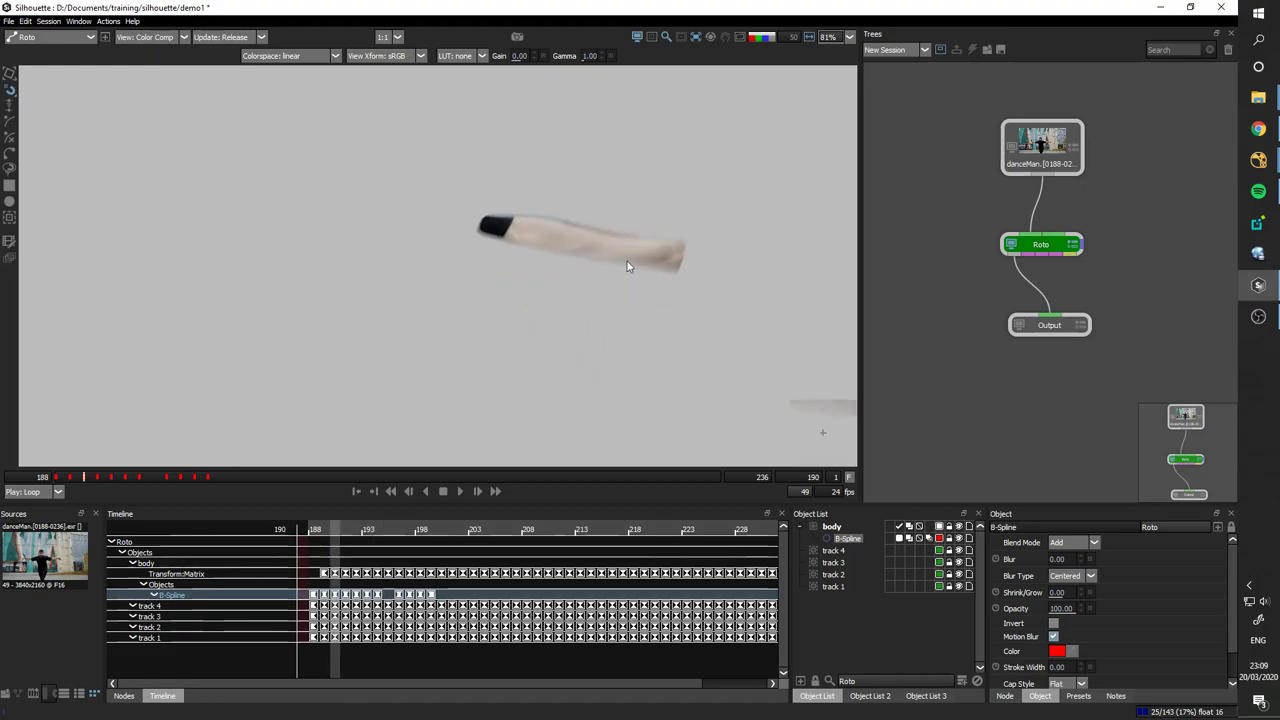
{"action": "scroll", "coordinate": [665, 250], "scroll_direction": "down", "scroll_amount": 1}
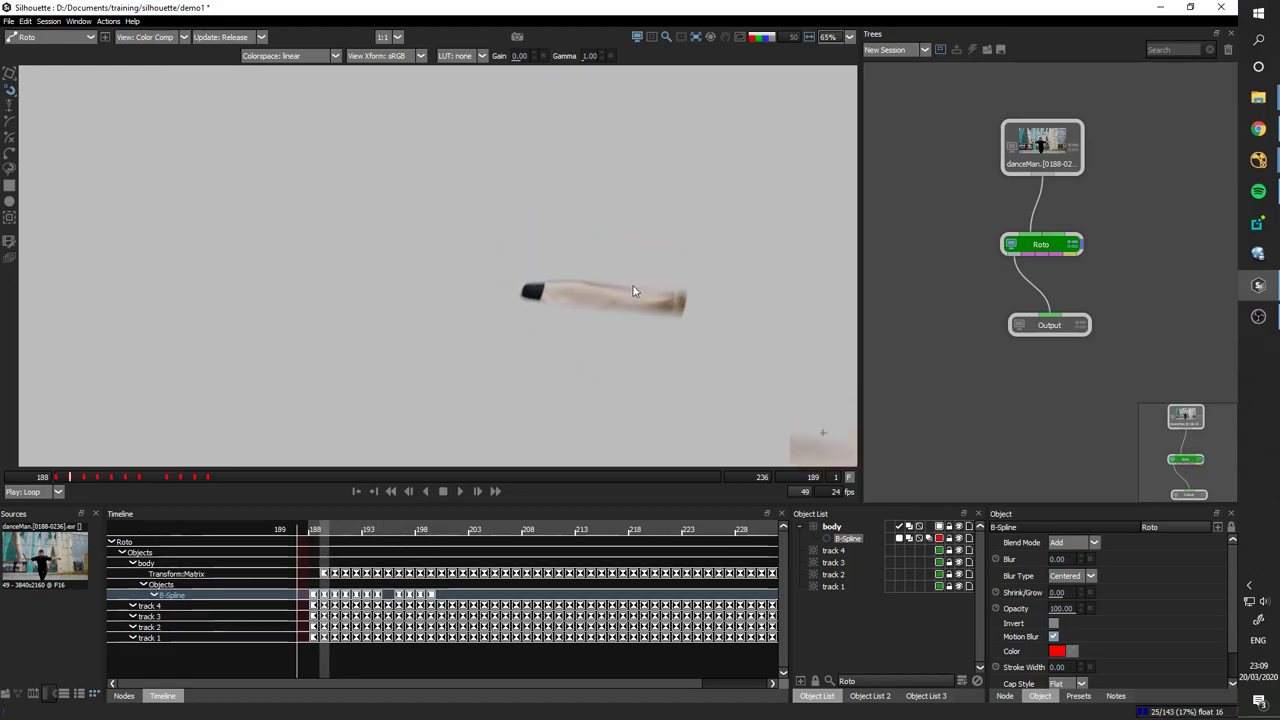
- Bring back the shape outline, return to the Output view and play back the forearm roto from frame 188
{"action": "key", "text": "o"}
{"action": "right_click", "coordinate": [685, 272]}
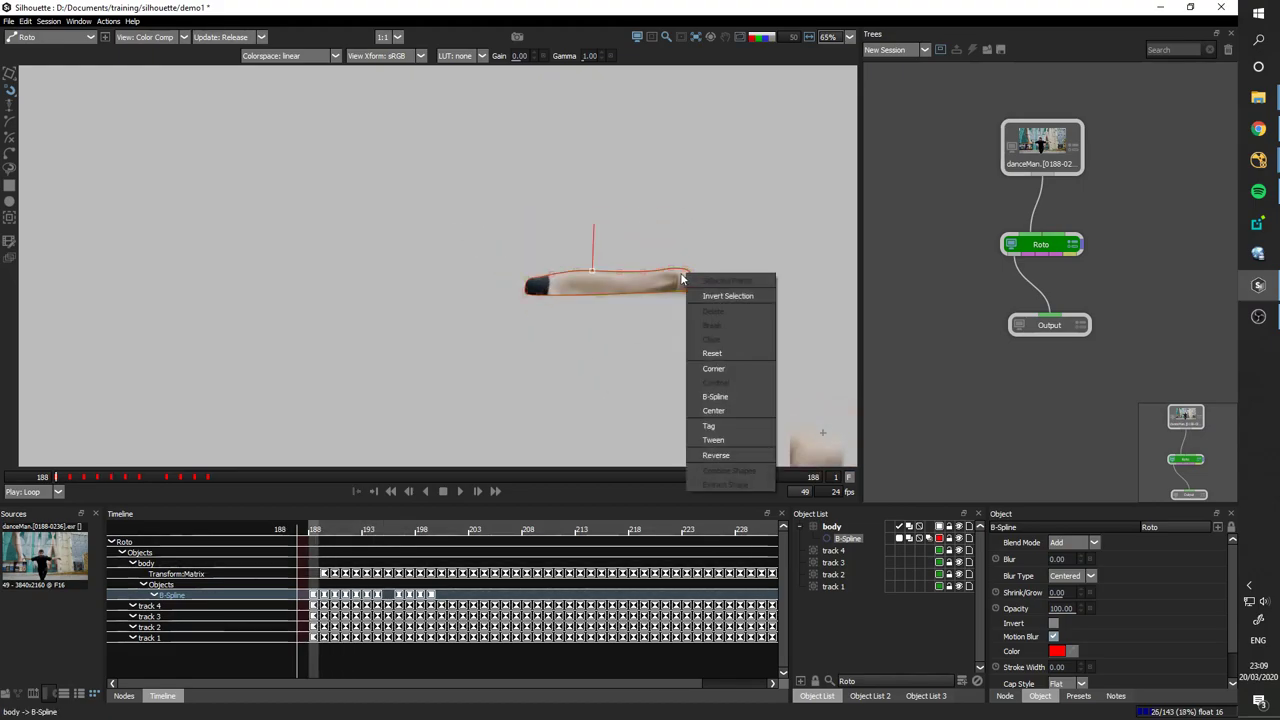
{"action": "left_click_drag", "start_coordinate": [686, 272], "coordinate": [683, 212]}
{"action": "key", "text": "1"}
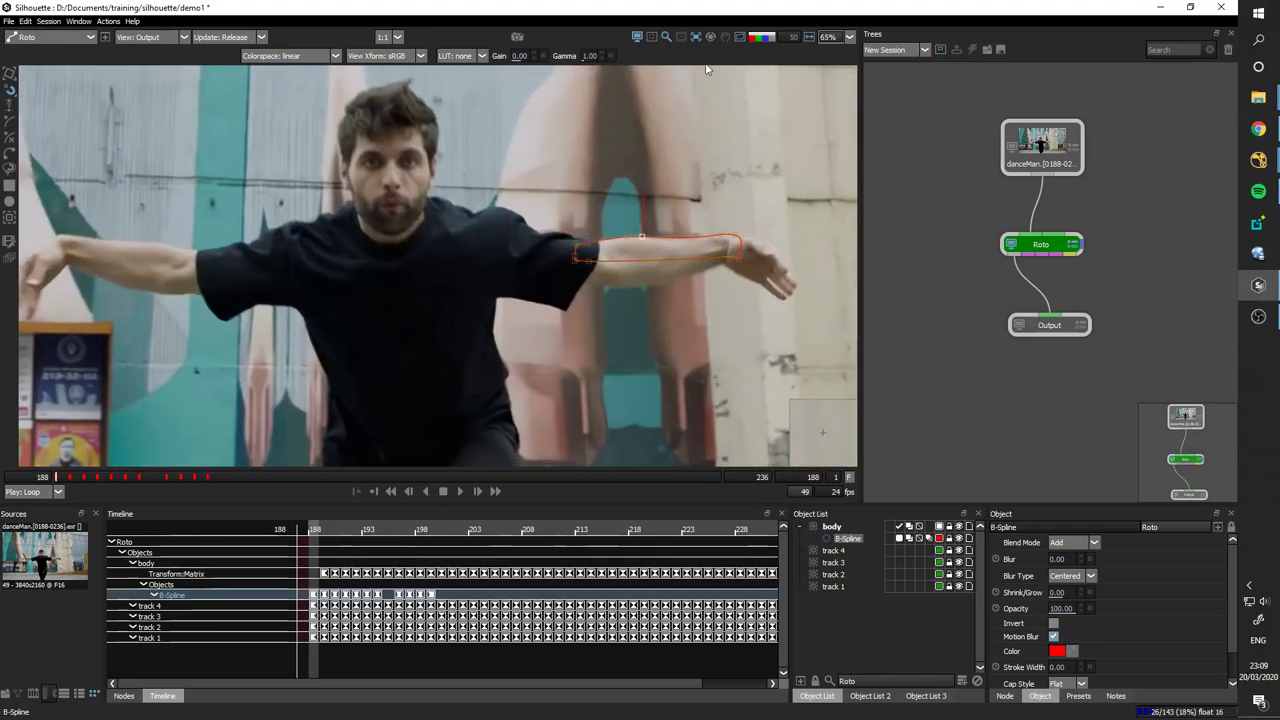
{"action": "left_click", "coordinate": [695, 38]}
{"action": "left_click", "coordinate": [719, 52]}
{"action": "scroll", "coordinate": [715, 131], "scroll_direction": "down", "scroll_amount": 1}
{"action": "left_click_drag", "start_coordinate": [715, 131], "coordinate": [702, 165]}
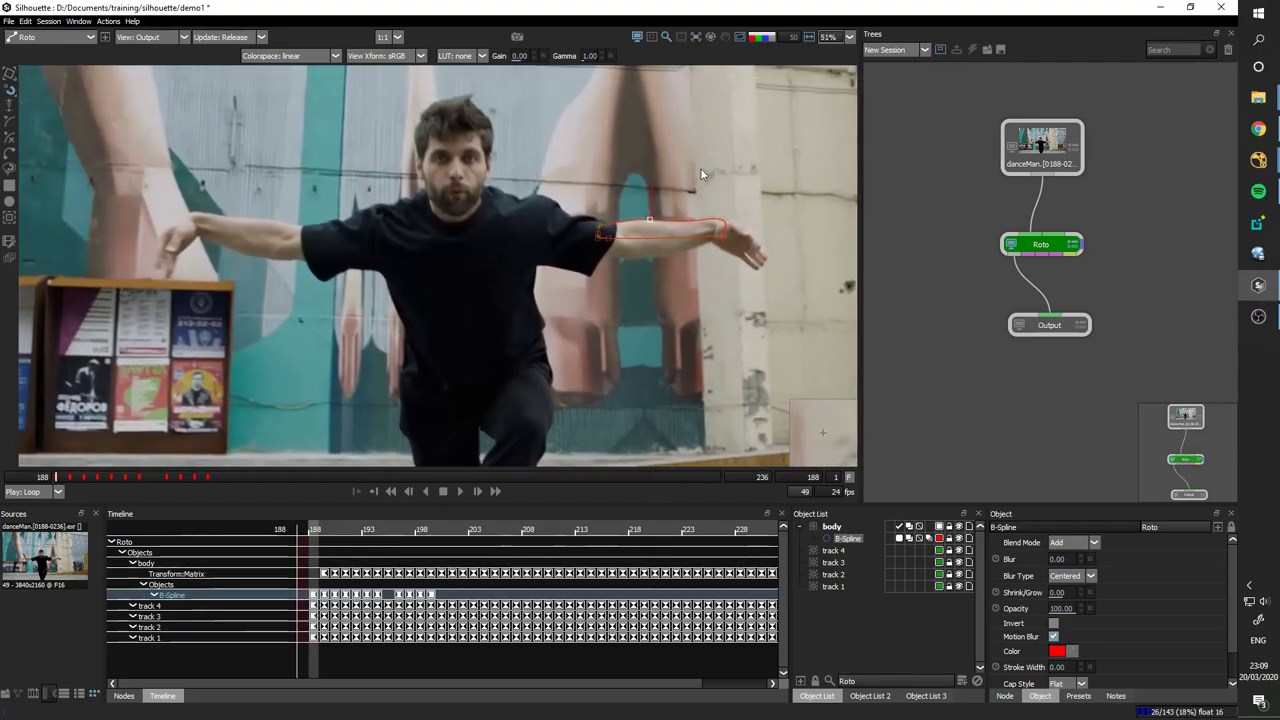
{"action": "key", "text": "space"}
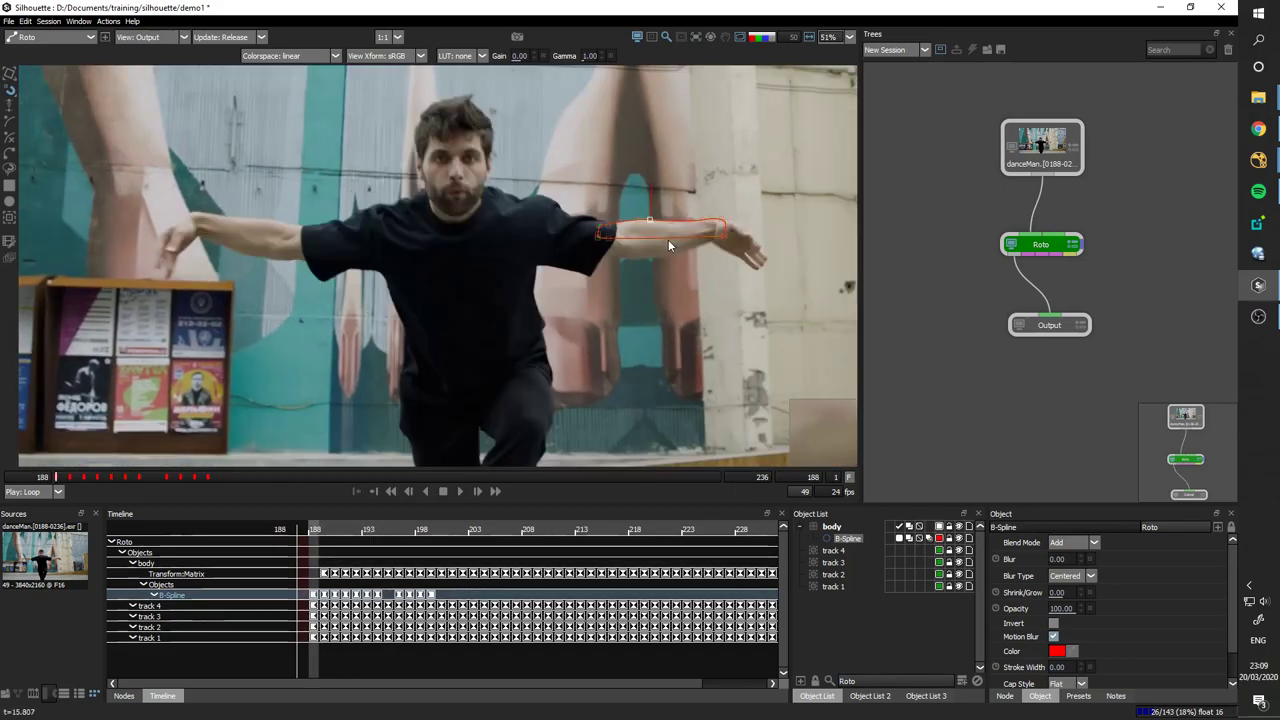
- Create a new layer at frame 199 and rename it slForearm
{"action": "scroll", "coordinate": [522, 134], "scroll_direction": "up", "scroll_amount": 4}
{"action": "left_click_drag", "start_coordinate": [522, 134], "coordinate": [580, 196]}
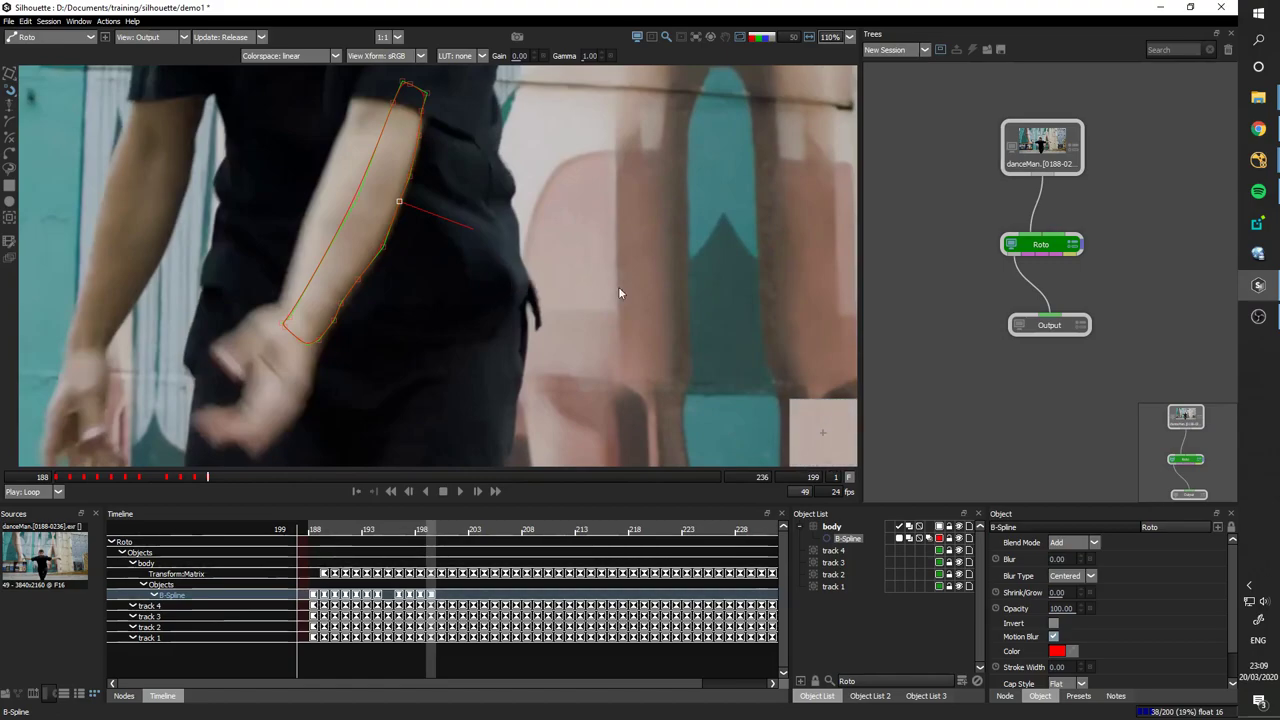
{"action": "left_click", "coordinate": [831, 527]}
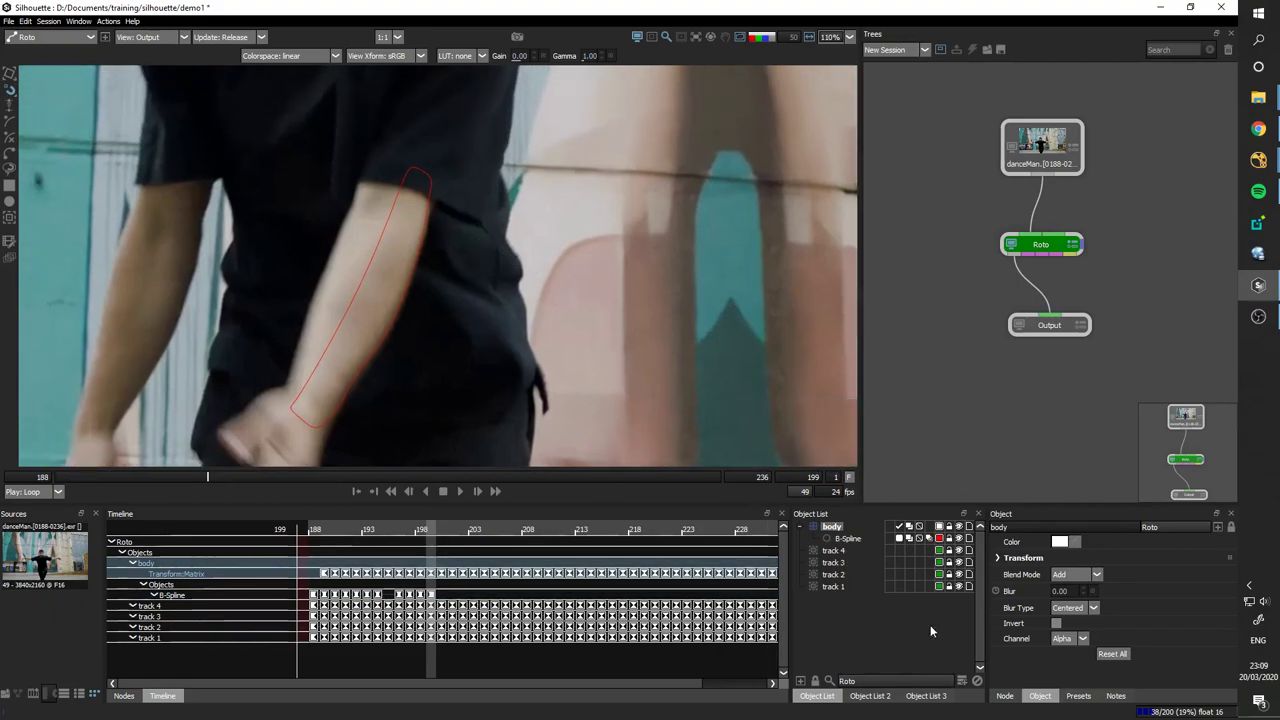
{"action": "left_click", "coordinate": [963, 681]}
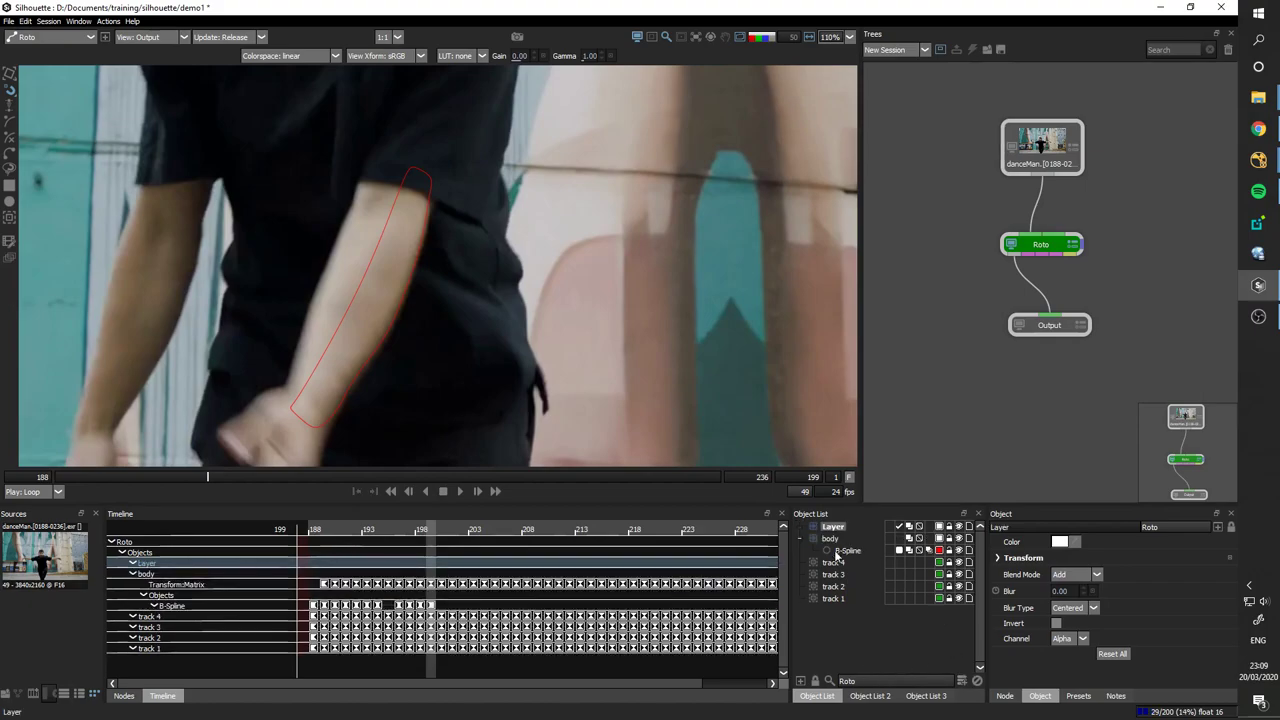
{"action": "left_click_drag", "start_coordinate": [843, 548], "coordinate": [851, 545]}
{"action": "double_click", "coordinate": [830, 552]}
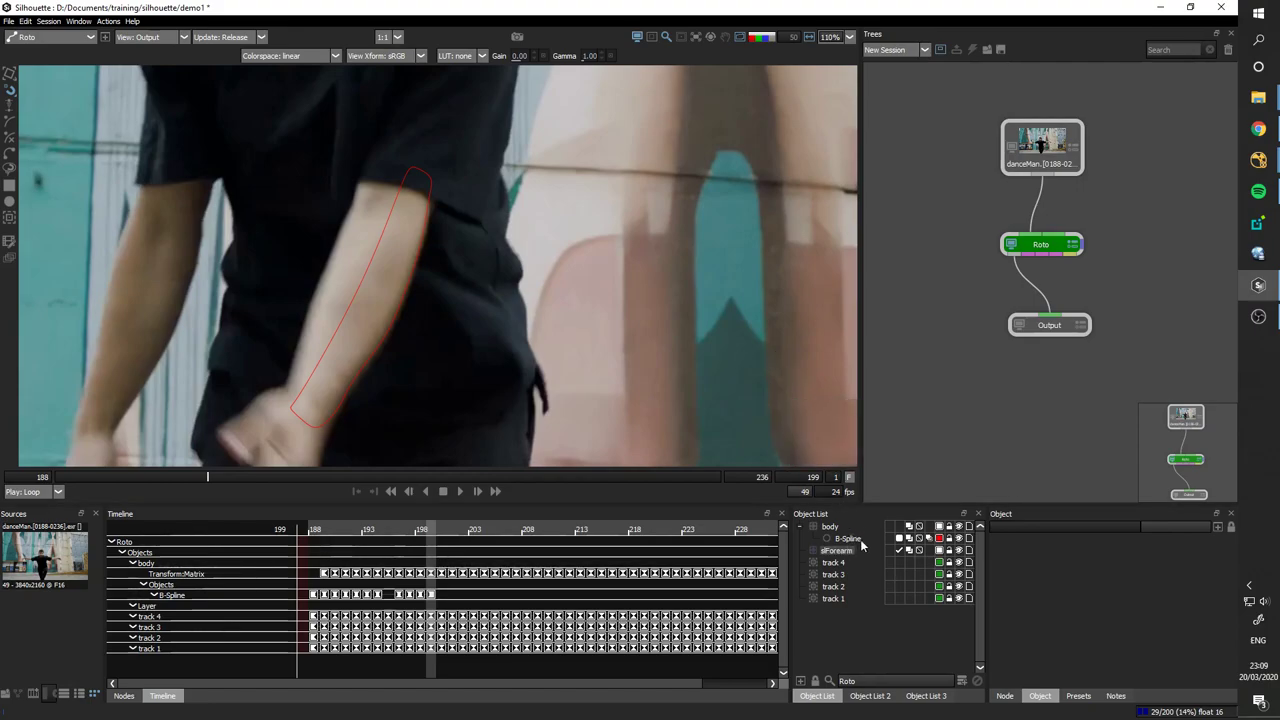
- Move the forearm B-Spline into the slForearm layer and nest that layer inside the body layer
{"action": "left_click", "coordinate": [850, 539]}
{"action": "left_click_drag", "start_coordinate": [852, 553], "coordinate": [836, 529]}
{"action": "left_click", "coordinate": [835, 541]}
{"action": "left_click", "coordinate": [866, 550]}
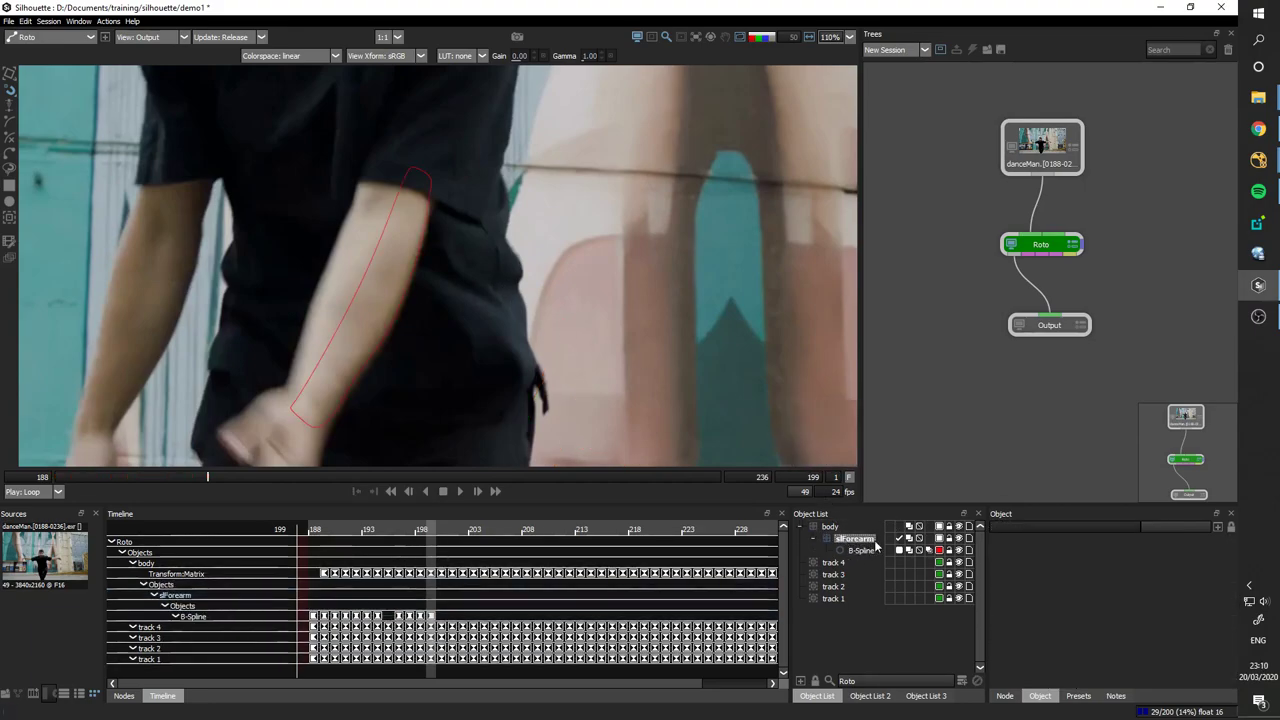
{"action": "left_click", "coordinate": [862, 539]}
- Start a second B-Spline in slForearm at frame 199, tracing the forearm's opposite edge from the sleeve down around the wrist
{"action": "left_click_drag", "start_coordinate": [327, 289], "coordinate": [491, 230]}
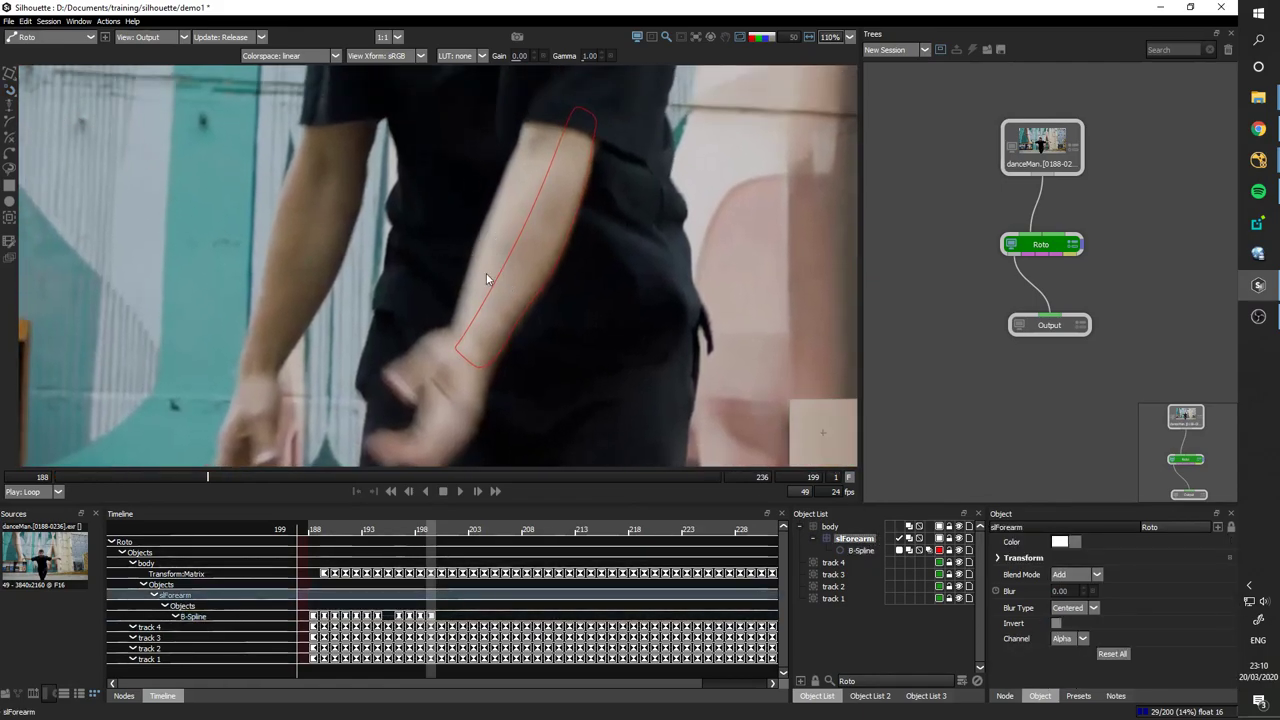
{"action": "scroll", "coordinate": [483, 270], "scroll_direction": "up", "scroll_amount": 2}
{"action": "left_click", "coordinate": [529, 139]}
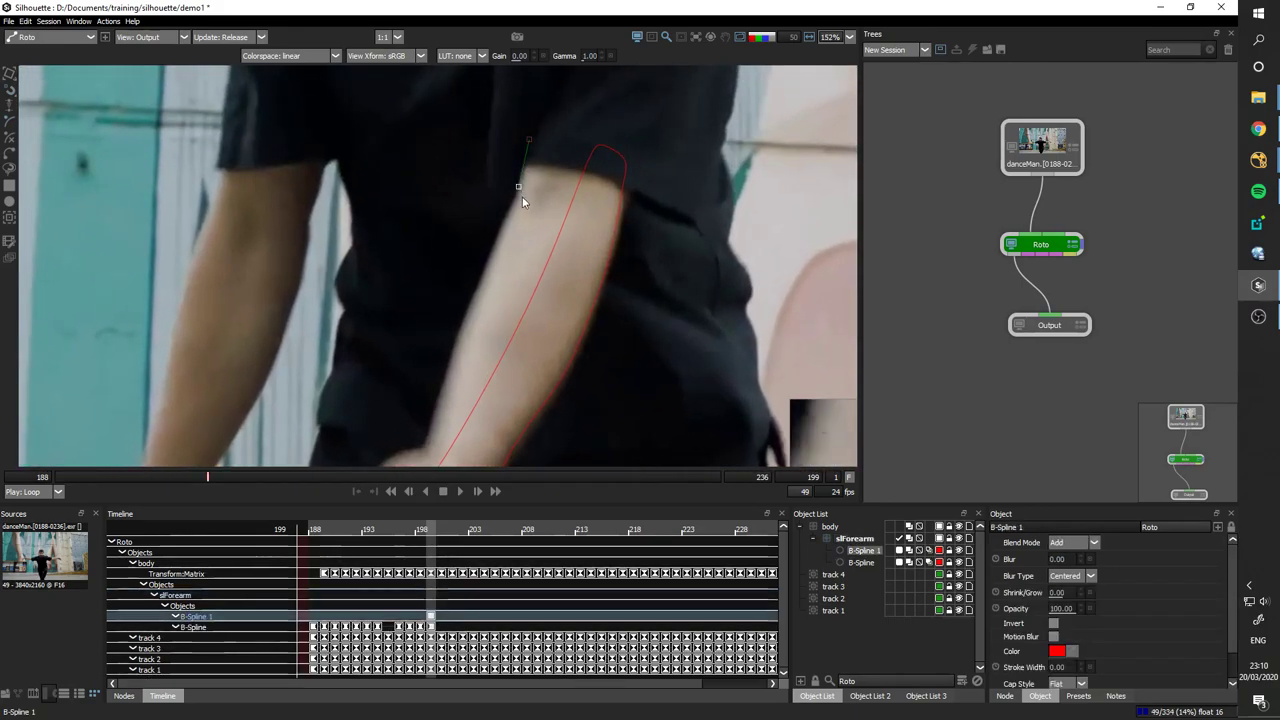
{"action": "left_click", "coordinate": [511, 213]}
{"action": "left_click", "coordinate": [496, 252]}
{"action": "left_click_drag", "start_coordinate": [471, 337], "coordinate": [519, 258]}
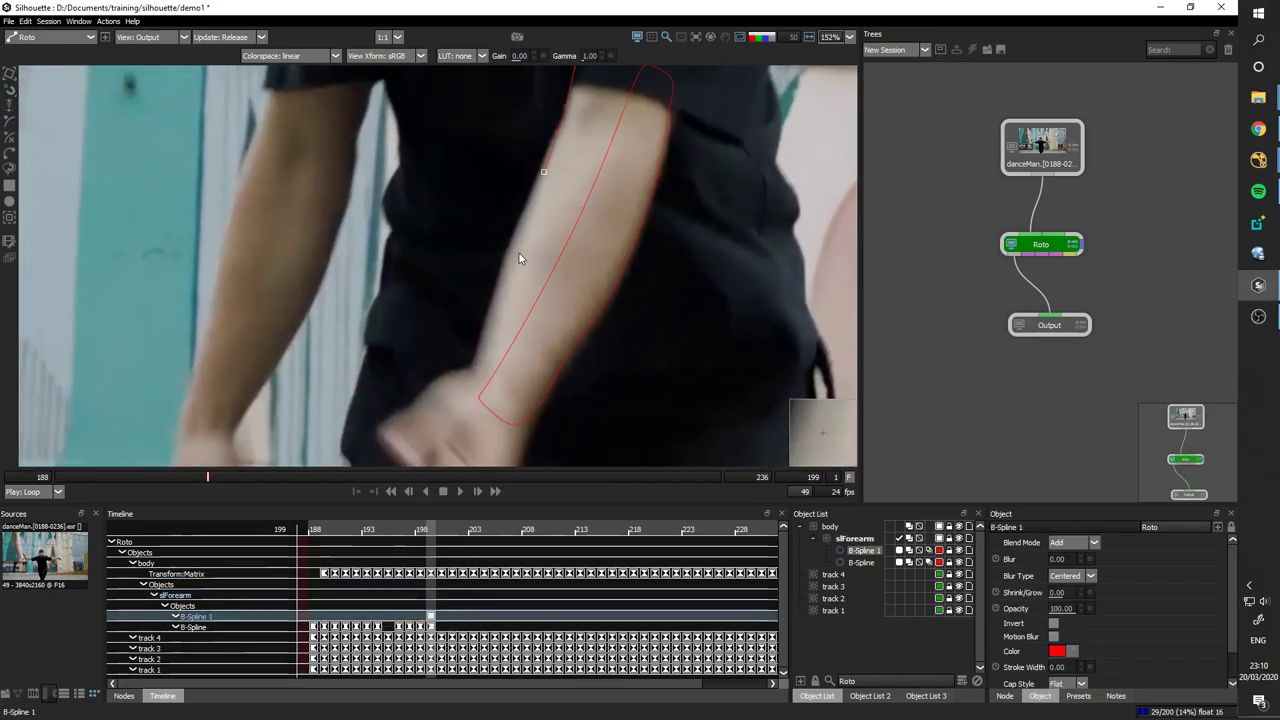
{"action": "left_click", "coordinate": [479, 361]}
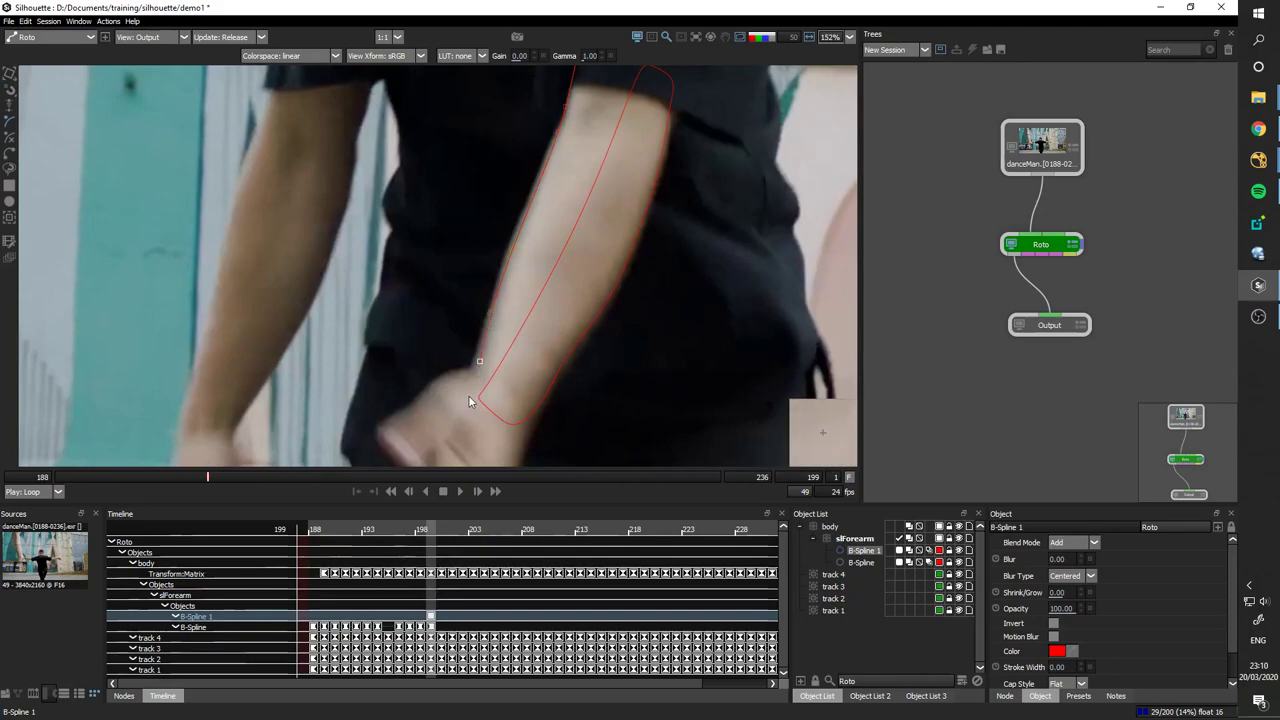
{"action": "left_click", "coordinate": [465, 408]}
{"action": "left_click", "coordinate": [498, 409]}
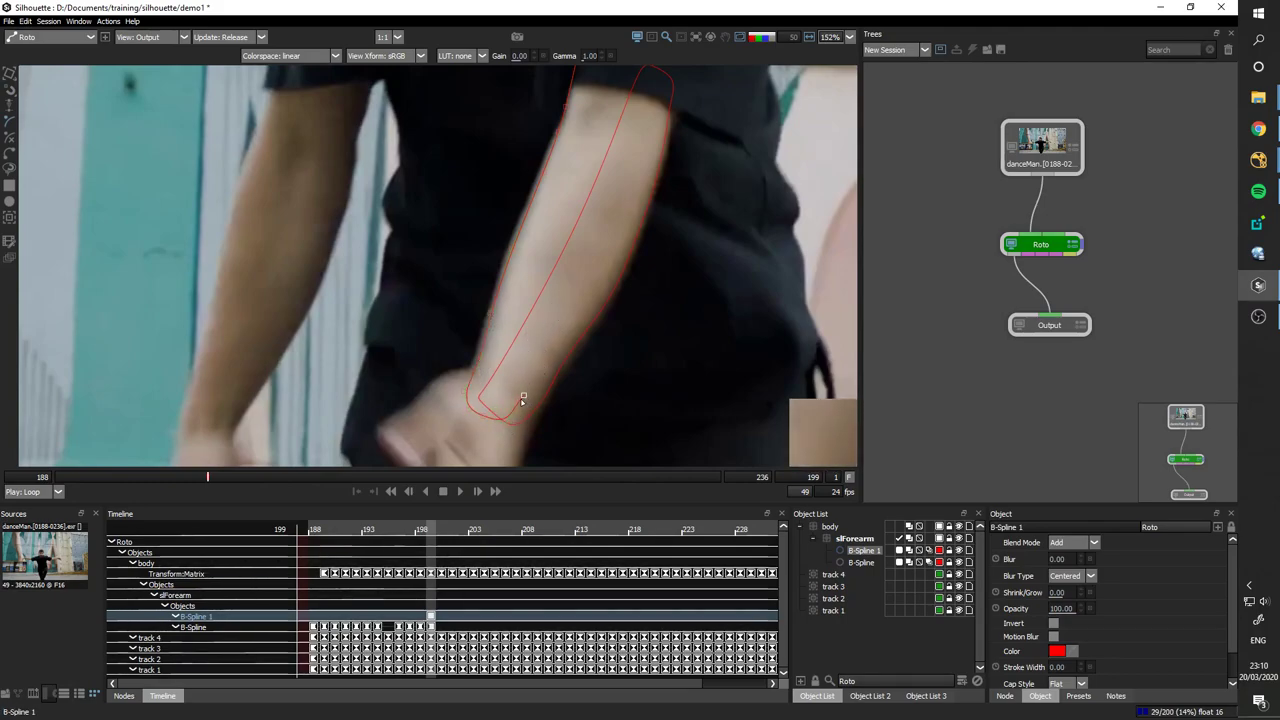
- Run the second B-Spline back up inside the forearm, overlapping the first shape, and close it above the sleeve hem
{"action": "left_click", "coordinate": [591, 198]}
{"action": "left_click_drag", "start_coordinate": [614, 178], "coordinate": [589, 302]}
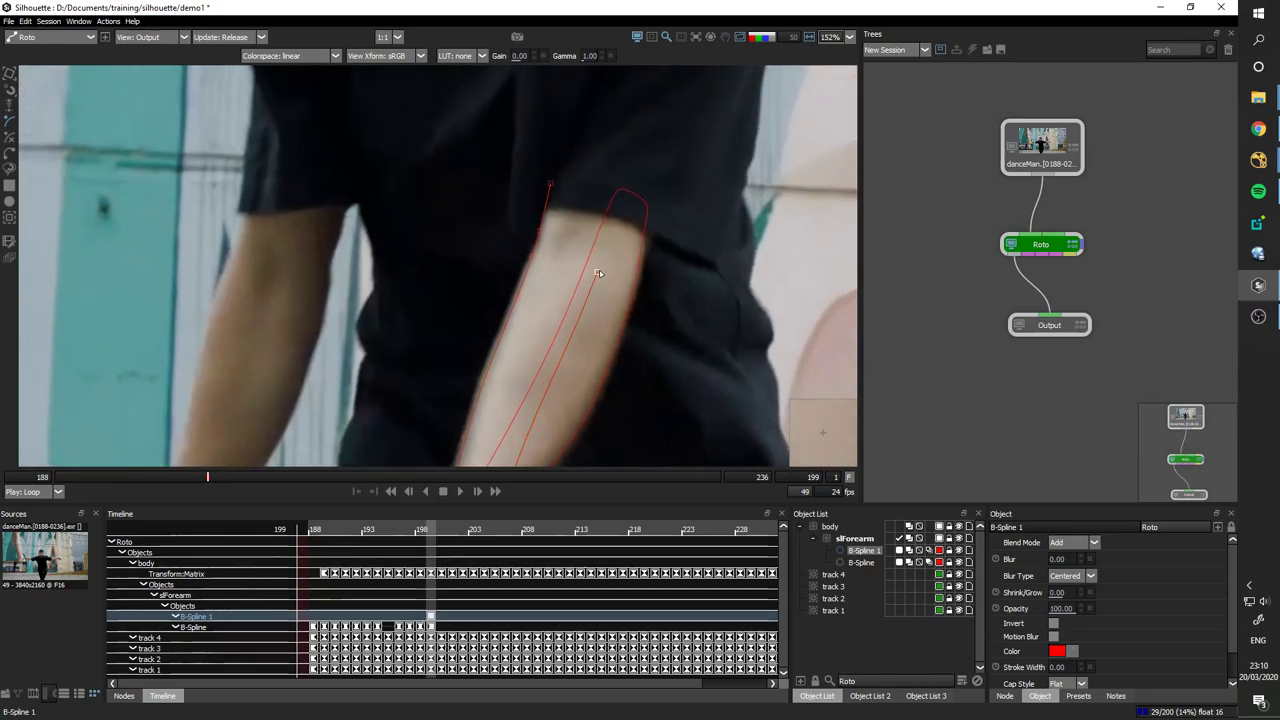
{"action": "left_click", "coordinate": [620, 197]}
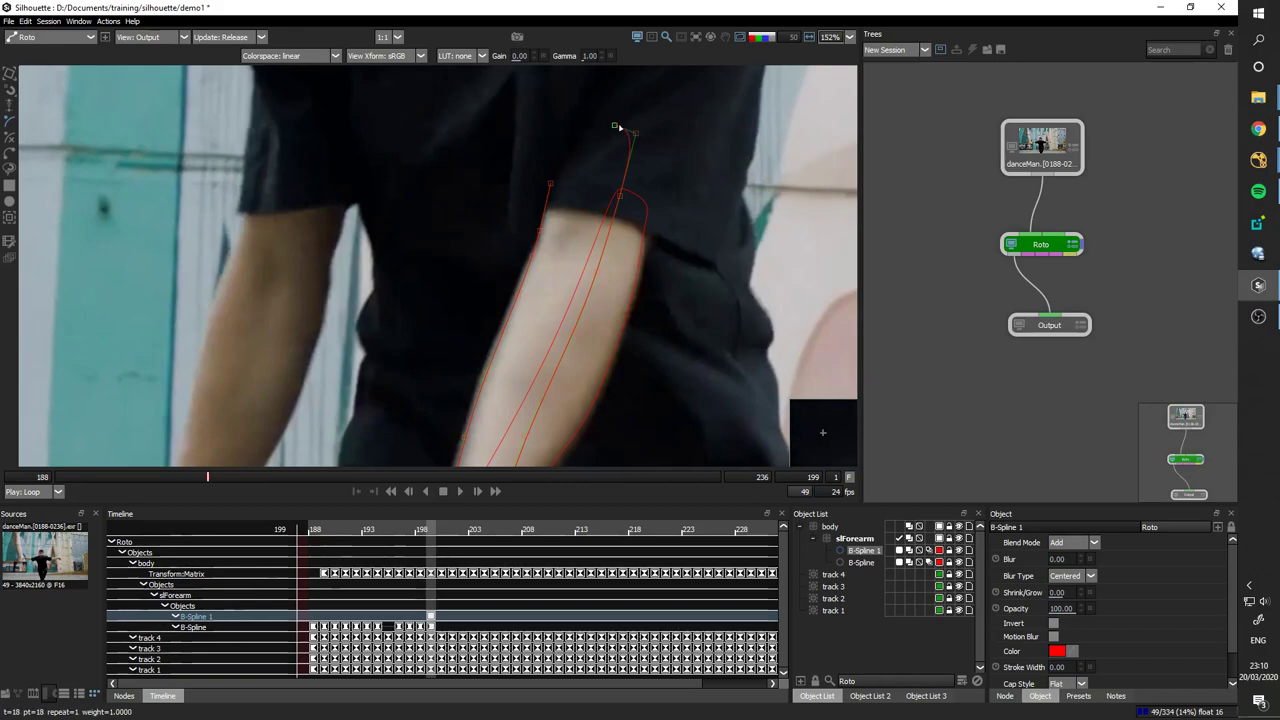
{"action": "left_click", "coordinate": [573, 118]}
{"action": "left_click", "coordinate": [552, 178]}
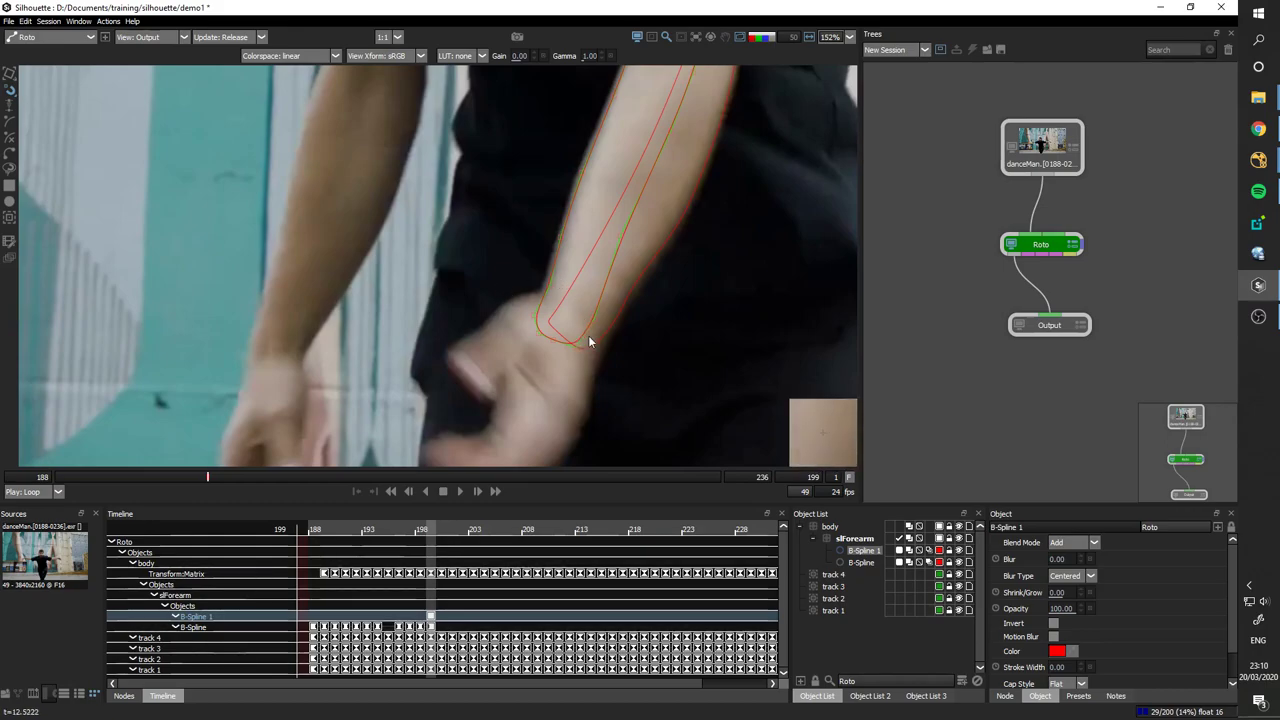
{"action": "scroll", "coordinate": [591, 341], "scroll_direction": "up", "scroll_amount": 3}
{"action": "scroll", "coordinate": [590, 334], "scroll_direction": "down", "scroll_amount": 8}
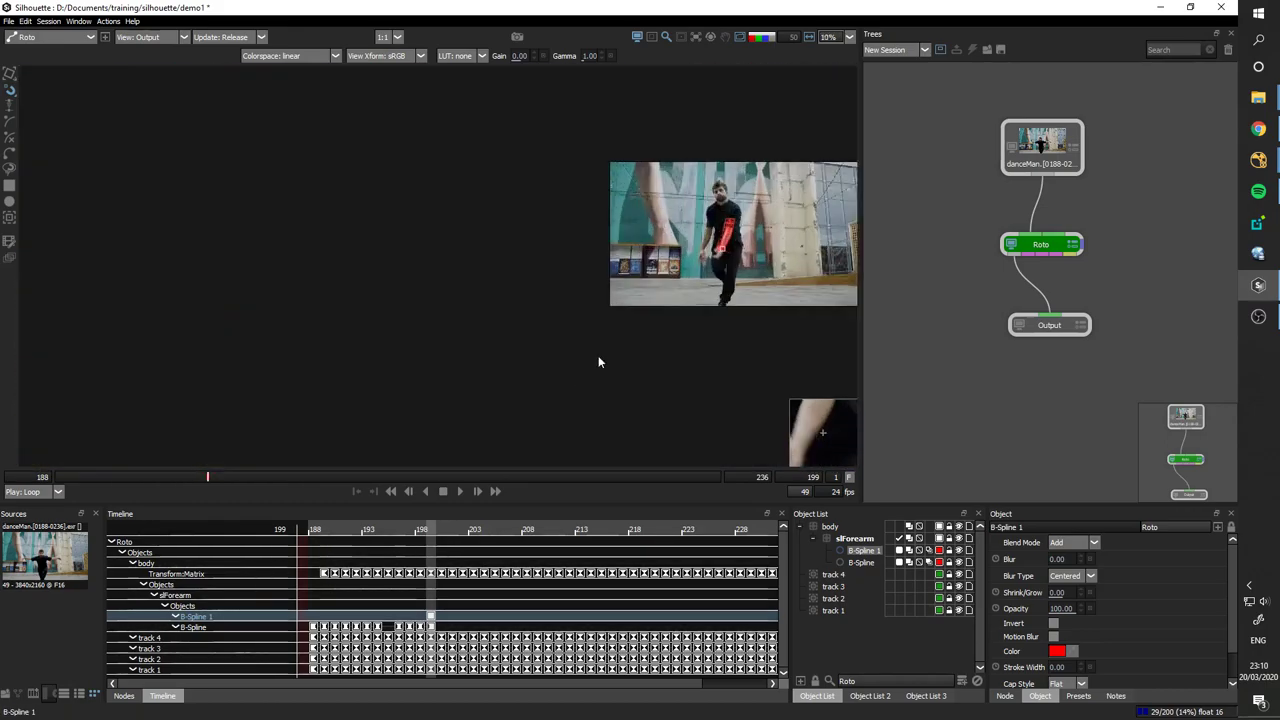
- Inspect the second B-Spline's outline on the forearm at frame 199 and enable its motion blur
{"action": "scroll", "coordinate": [600, 360], "scroll_direction": "up", "scroll_amount": 4}
{"action": "left_click_drag", "start_coordinate": [770, 225], "coordinate": [616, 243]}
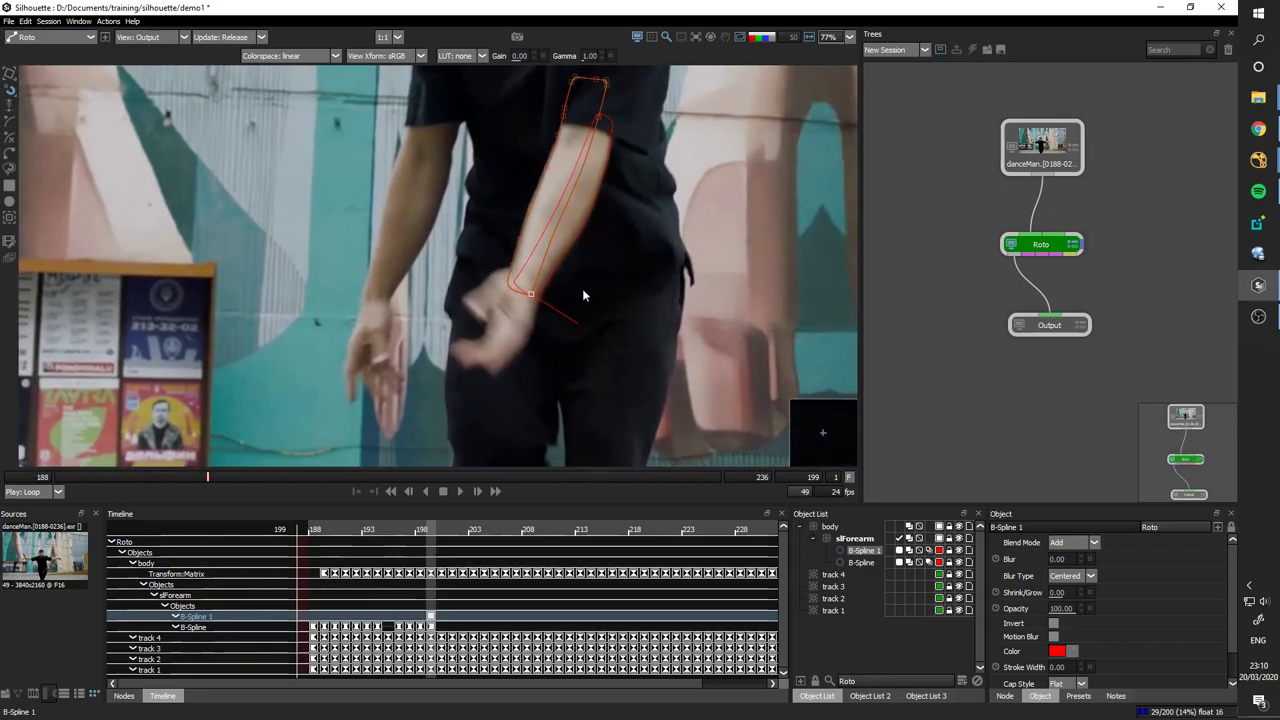
{"action": "scroll", "coordinate": [600, 290], "scroll_direction": "up", "scroll_amount": 4}
{"action": "scroll", "coordinate": [848, 166], "scroll_direction": "down", "scroll_amount": 5}
{"action": "scroll", "coordinate": [721, 201], "scroll_direction": "up", "scroll_amount": 3}
{"action": "scroll", "coordinate": [721, 208], "scroll_direction": "down", "scroll_amount": 5}
{"action": "scroll", "coordinate": [618, 280], "scroll_direction": "up", "scroll_amount": 4}
{"action": "scroll", "coordinate": [640, 285], "scroll_direction": "up", "scroll_amount": 3}
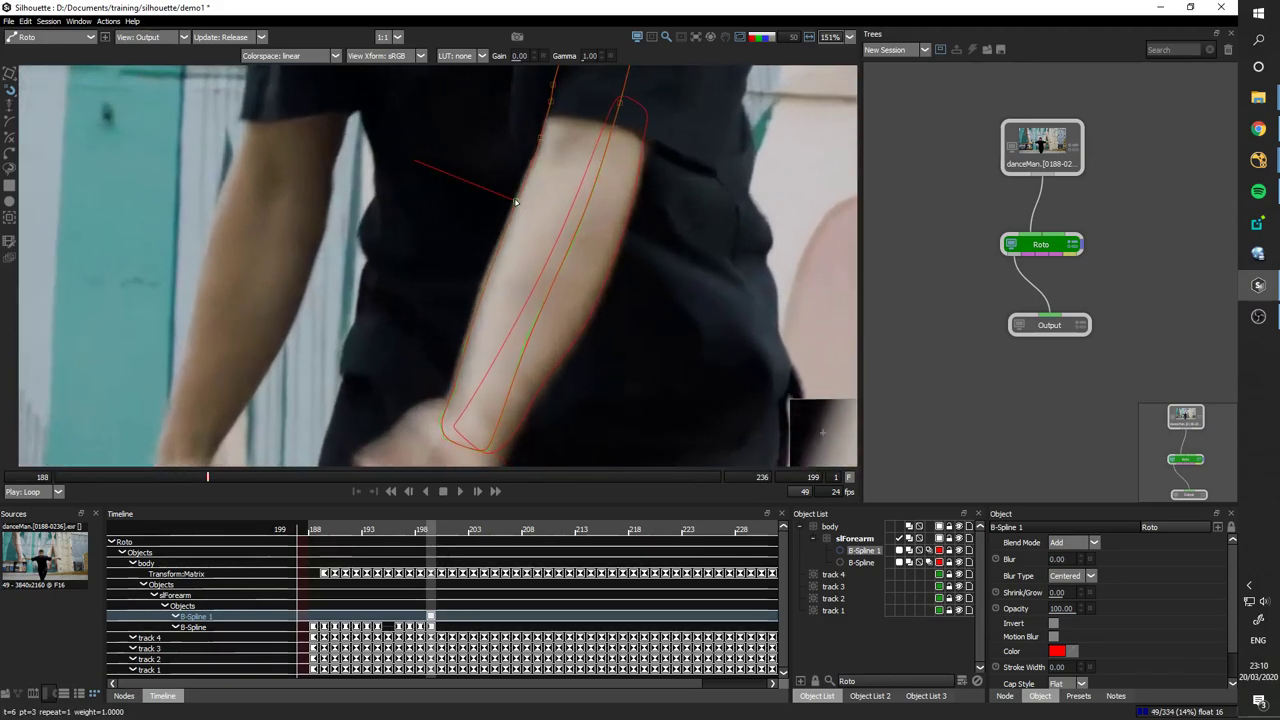
{"action": "left_click", "coordinate": [482, 280]}
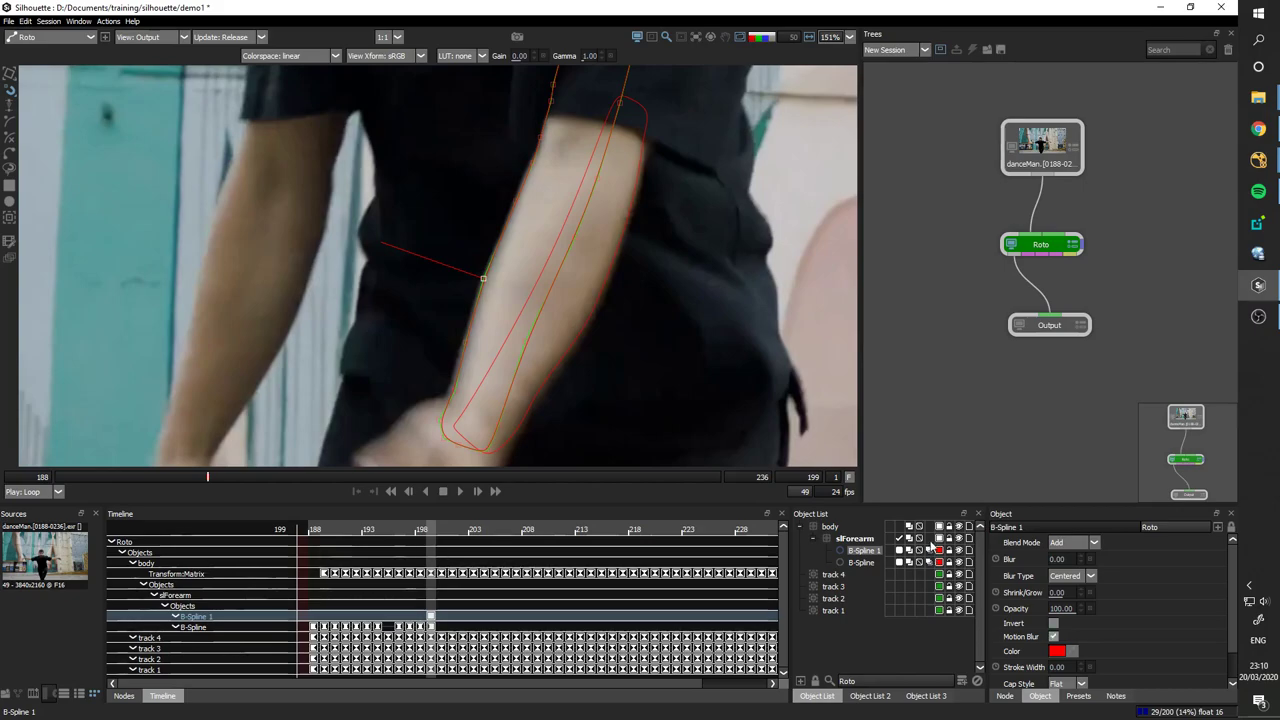
{"action": "scroll", "coordinate": [671, 349], "scroll_direction": "down", "scroll_amount": 1}
{"action": "left_click_drag", "start_coordinate": [666, 313], "coordinate": [612, 344]}
{"action": "left_click", "coordinate": [571, 309]}
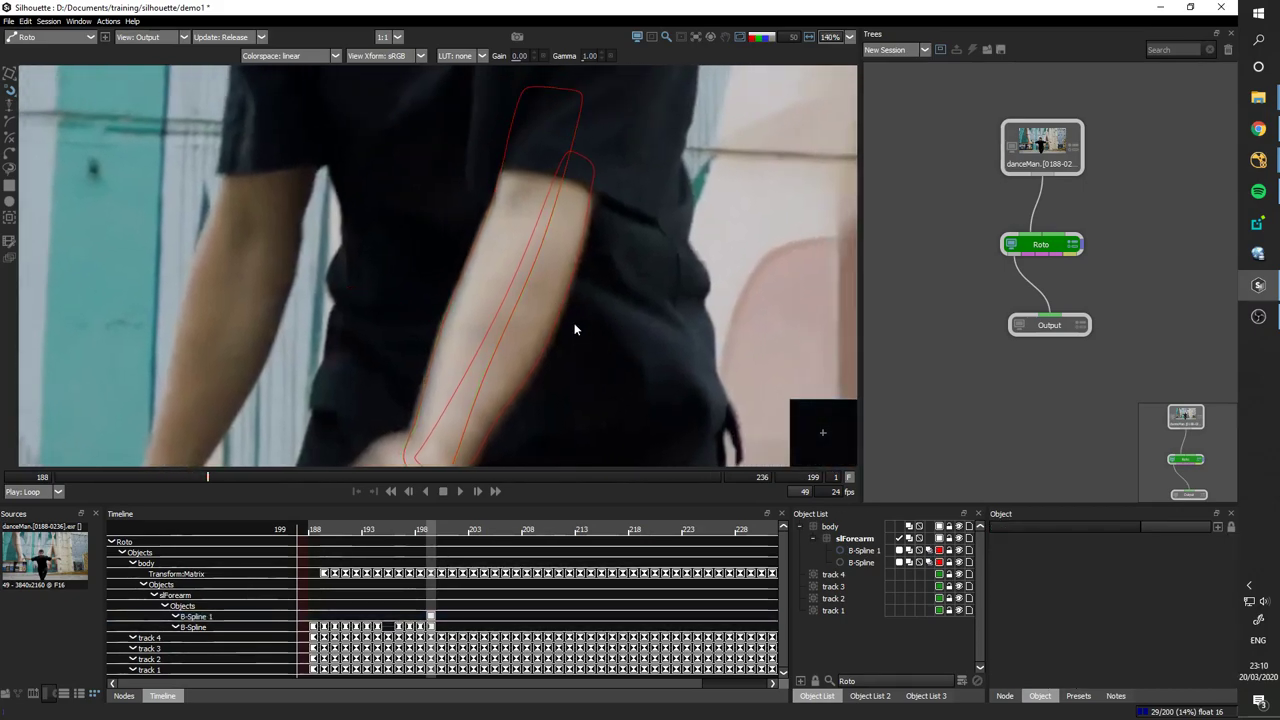
- Key the first B-Spline's opacity off at frame 199 and on at frame 198, and key the second B-Spline's opacity at frame 198
{"action": "left_click", "coordinate": [556, 314]}
{"action": "scroll", "coordinate": [657, 306], "scroll_direction": "down", "scroll_amount": 2}
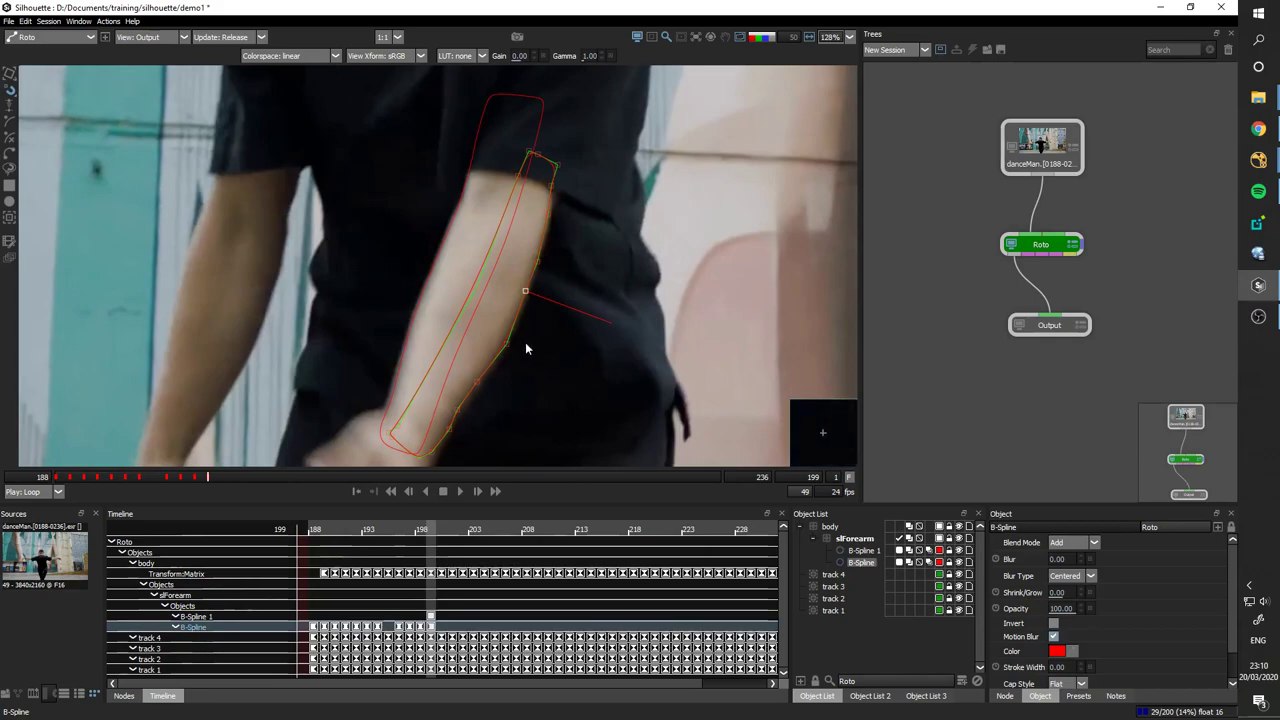
{"action": "left_click", "coordinate": [899, 562]}
{"action": "key", "text": "Left"}
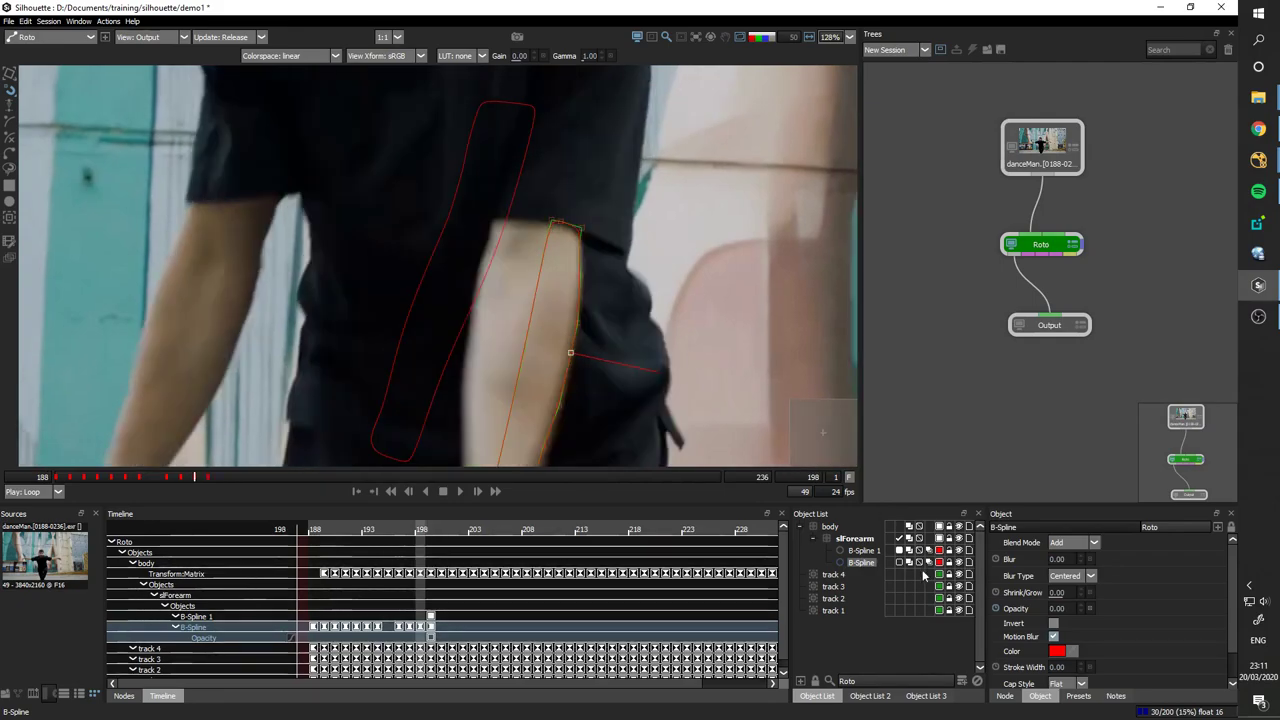
{"action": "left_click", "coordinate": [899, 550]}
{"action": "left_click", "coordinate": [899, 550]}
{"action": "left_click_drag", "start_coordinate": [705, 348], "coordinate": [717, 296]}
{"action": "key", "text": "Right"}
{"action": "key", "text": "Right"}
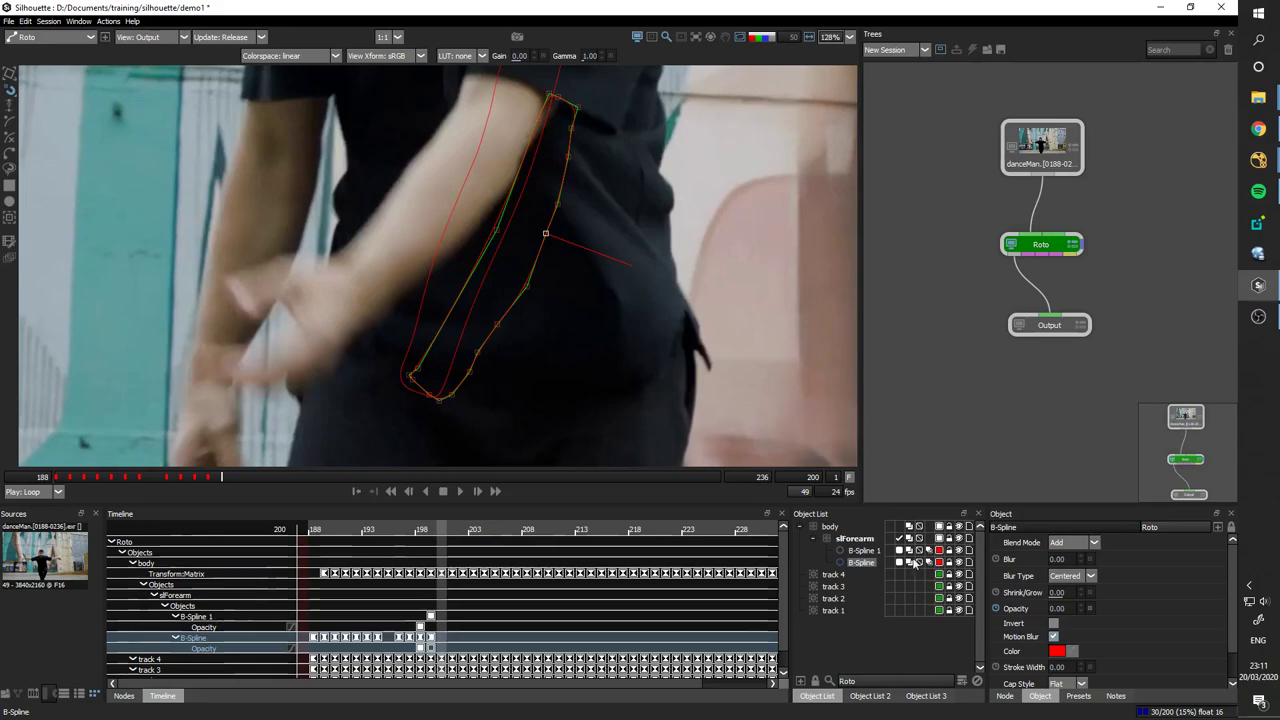
- Key the first B-Spline on at frame 200 and off at frame 199, checking the toggling across frames 198 to 200
{"action": "key", "text": "Left"}
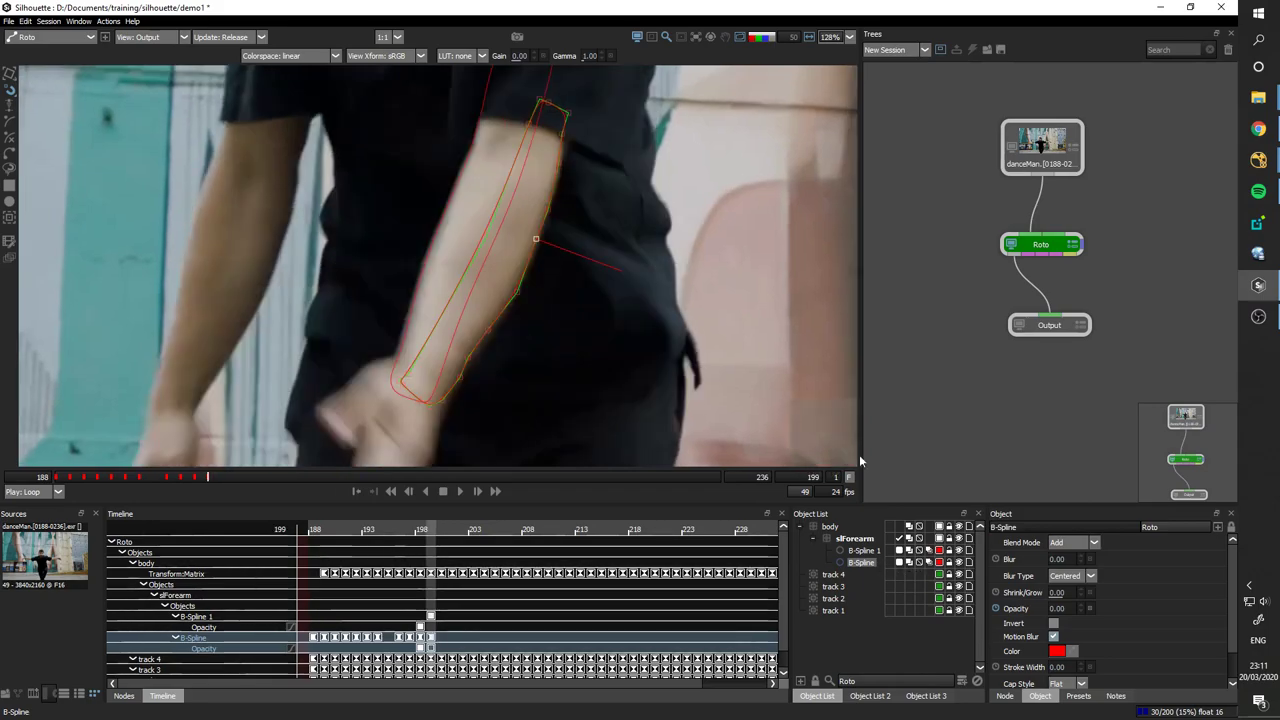
{"action": "key", "text": "Right"}
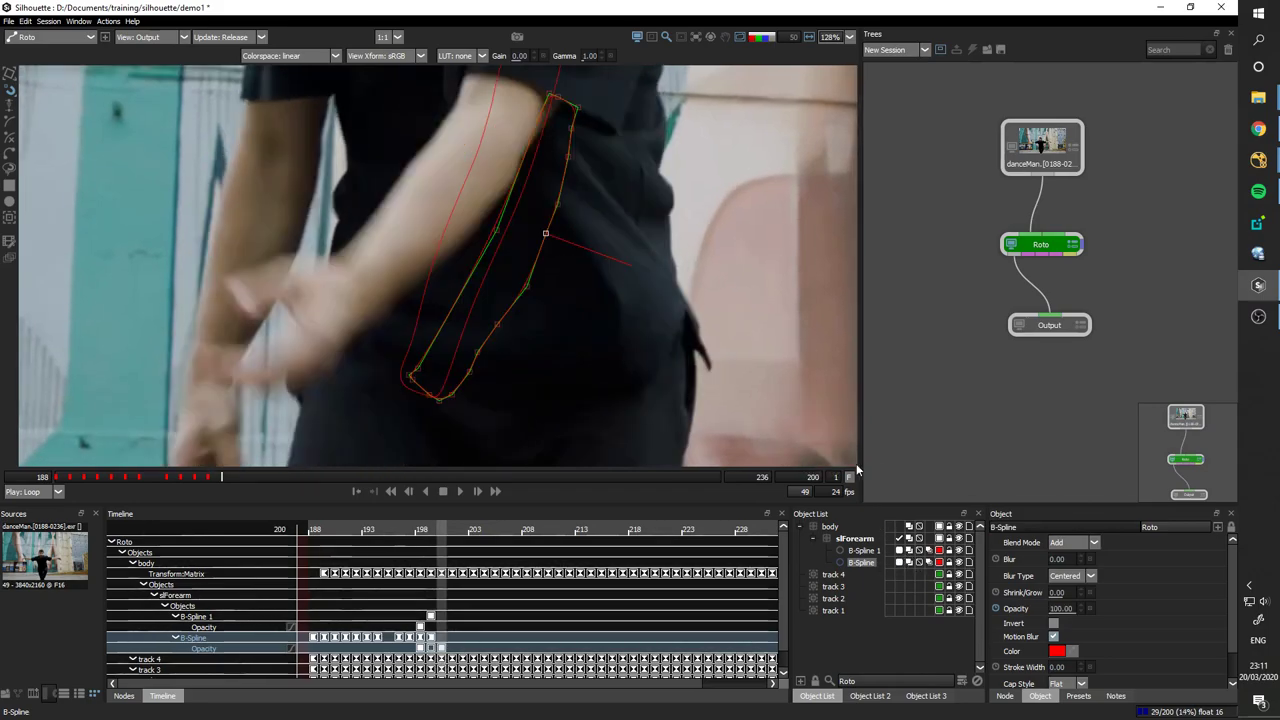
{"action": "key", "text": "Left"}
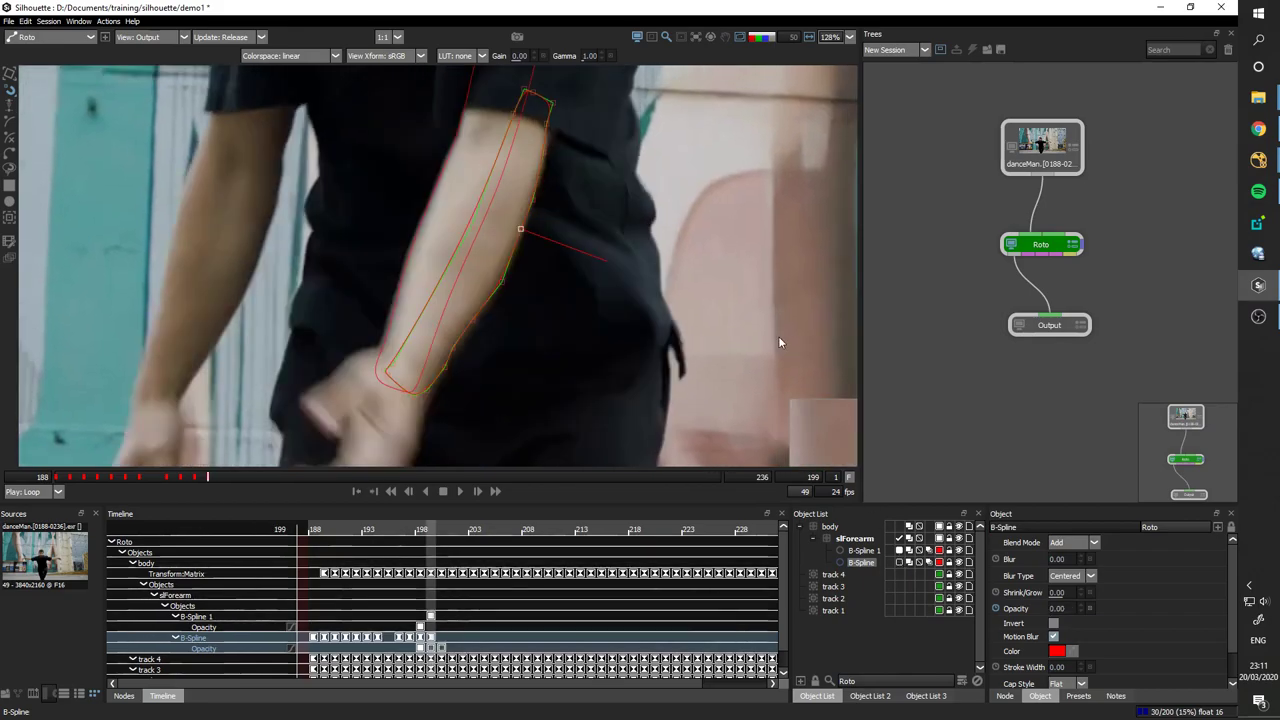
{"action": "key", "text": "Left"}
{"action": "key", "text": "Left"}
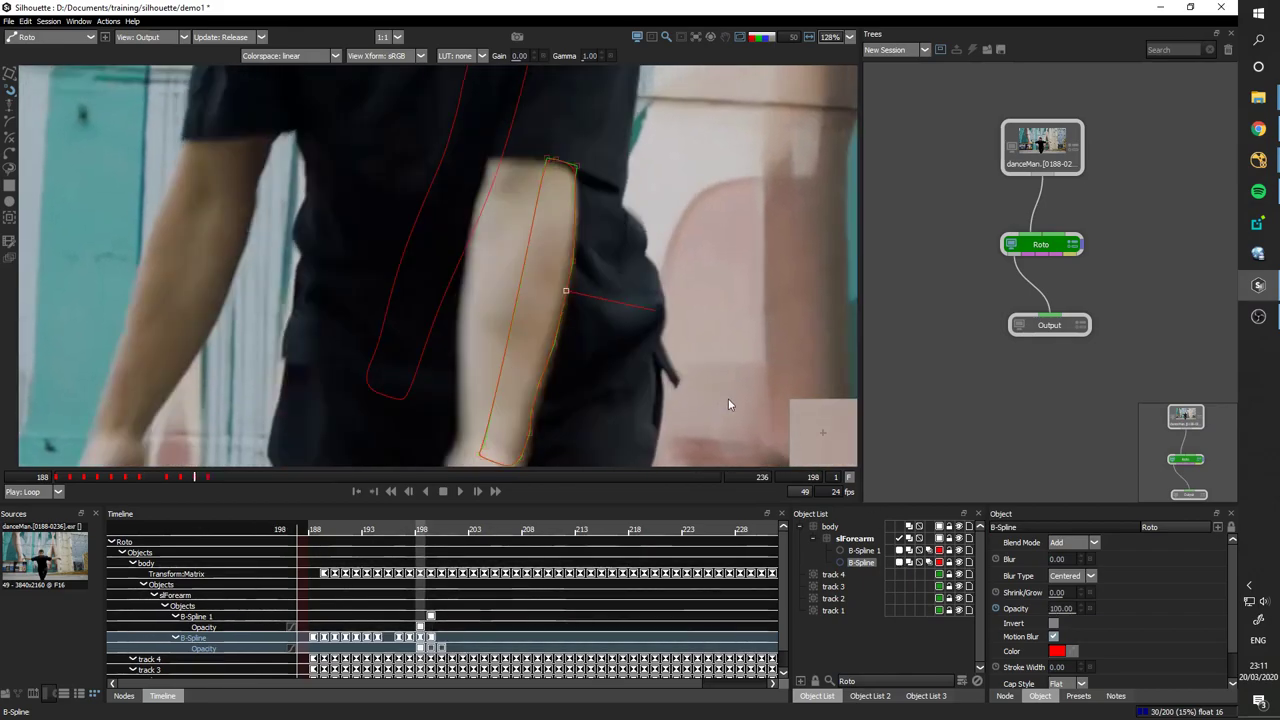
{"action": "key", "text": "Right"}
{"action": "key", "text": "Right"}
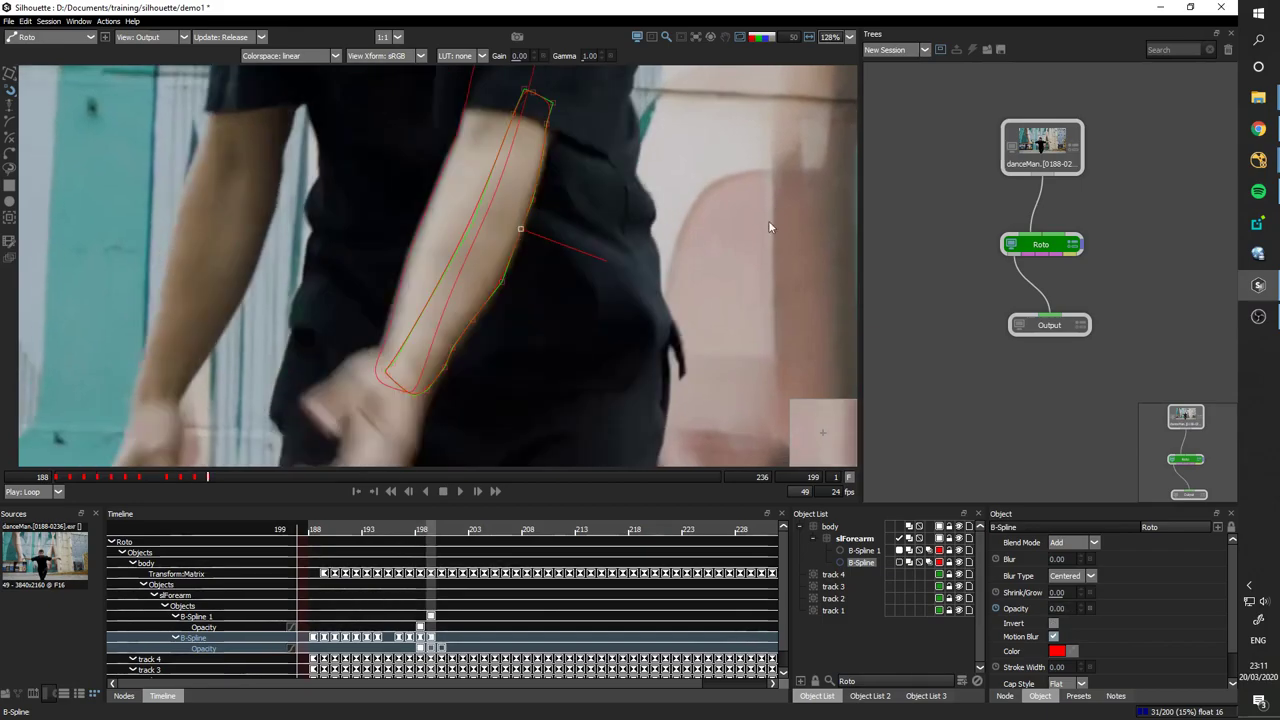
- Return to frame 188 and examine the first B-Spline on the outstretched forearm with the Transform tool active
{"action": "scroll", "coordinate": [718, 300], "scroll_direction": "down", "scroll_amount": 2}
{"action": "left_click_drag", "start_coordinate": [686, 291], "coordinate": [560, 374]}
{"action": "left_click", "coordinate": [55, 478]}
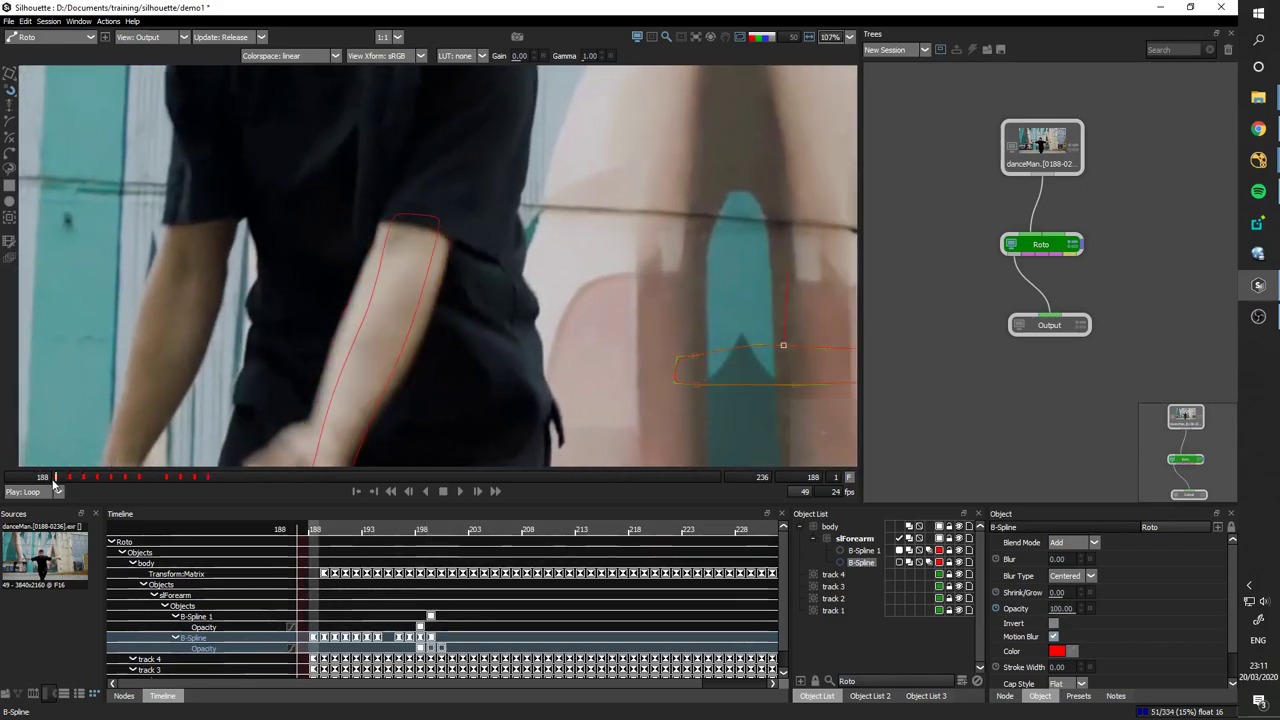
{"action": "scroll", "coordinate": [575, 310], "scroll_direction": "down", "scroll_amount": 2}
{"action": "left_click_drag", "start_coordinate": [782, 387], "coordinate": [621, 321]}
{"action": "left_click", "coordinate": [603, 300]}
{"action": "scroll", "coordinate": [690, 266], "scroll_direction": "up", "scroll_amount": 3}
{"action": "key", "text": "z"}
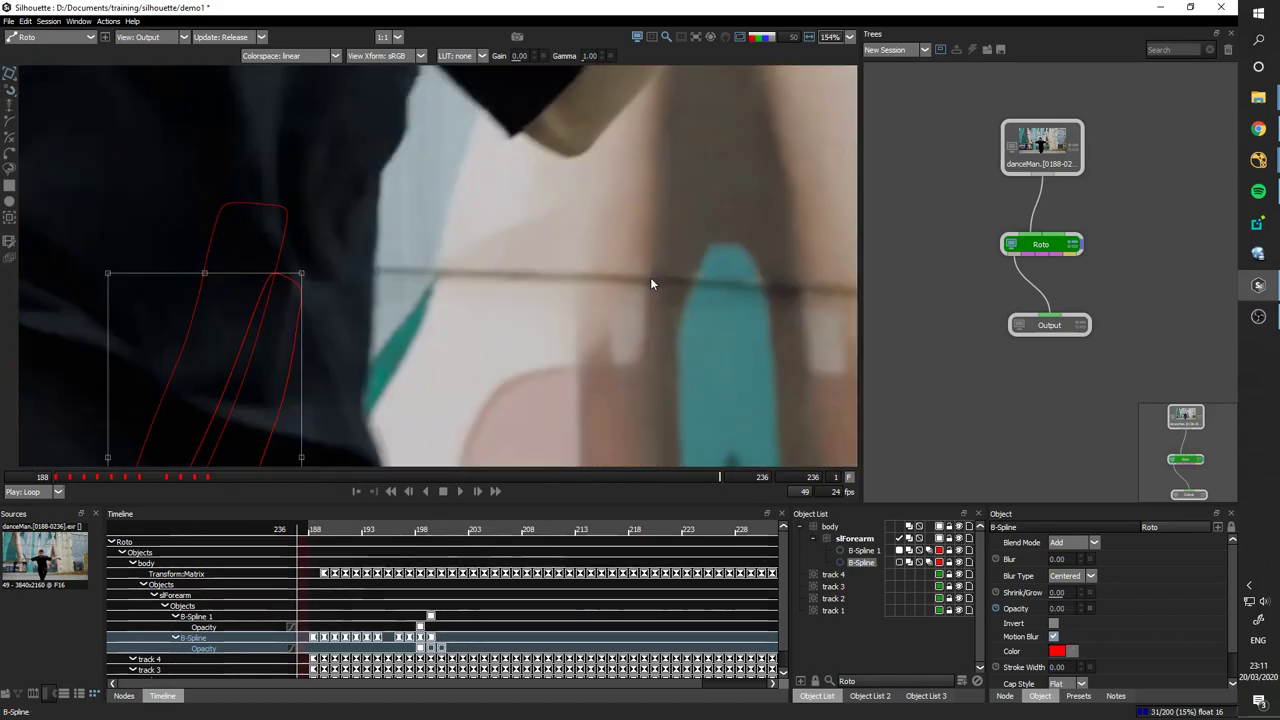
{"action": "key", "text": "x"}
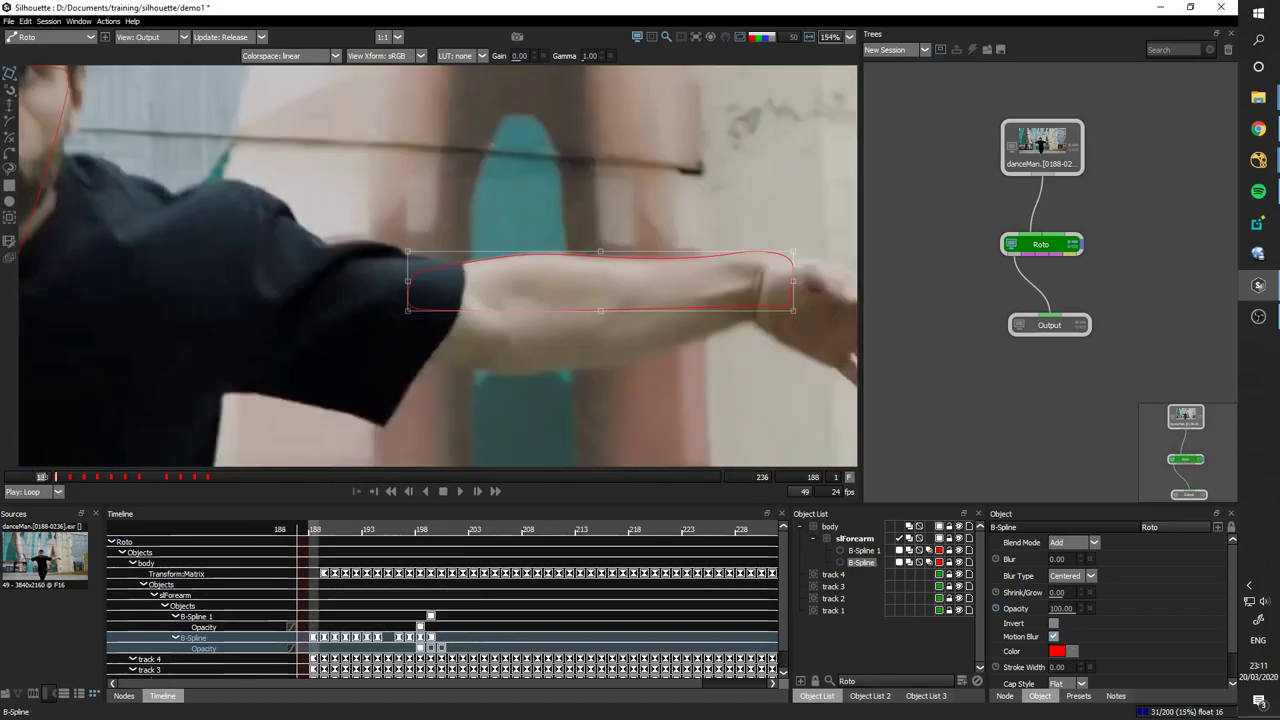
- Extend the session's frame range to start at 187 and end at 237
{"action": "key", "text": "BackSpace"}
{"action": "type", "text": "7"}
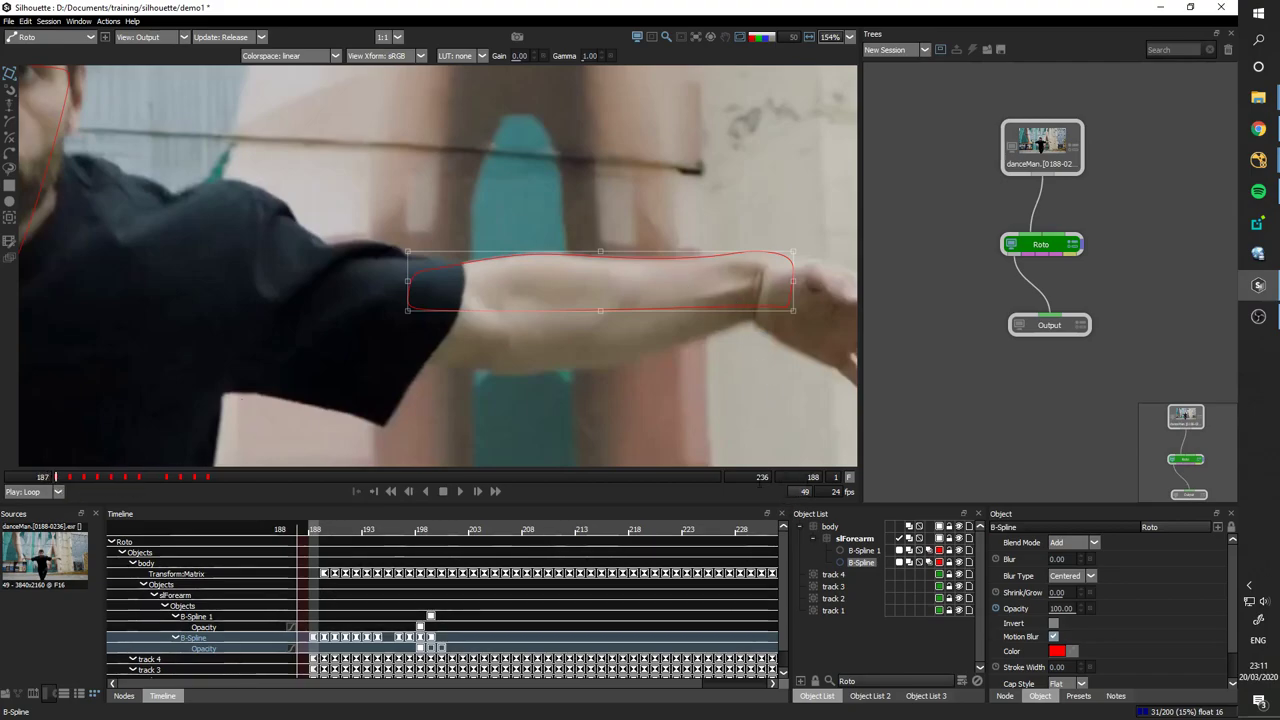
{"action": "left_click", "coordinate": [762, 478]}
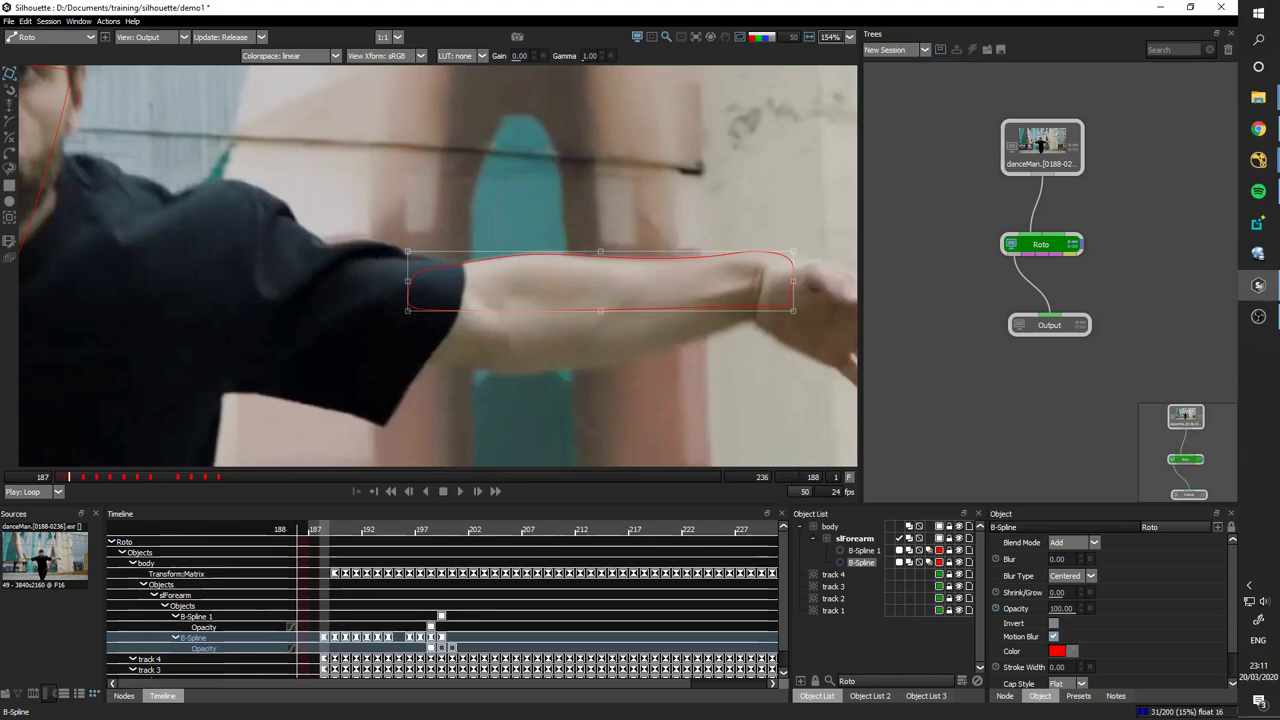
{"action": "type", "text": "7"}
{"action": "left_click_drag", "start_coordinate": [773, 337], "coordinate": [794, 320]}
{"action": "left_click_drag", "start_coordinate": [686, 311], "coordinate": [610, 358]}
- Offset the first B-Spline slightly upward at frame 187 to key its motion, and compare it with the following frames
{"action": "key", "text": "z"}
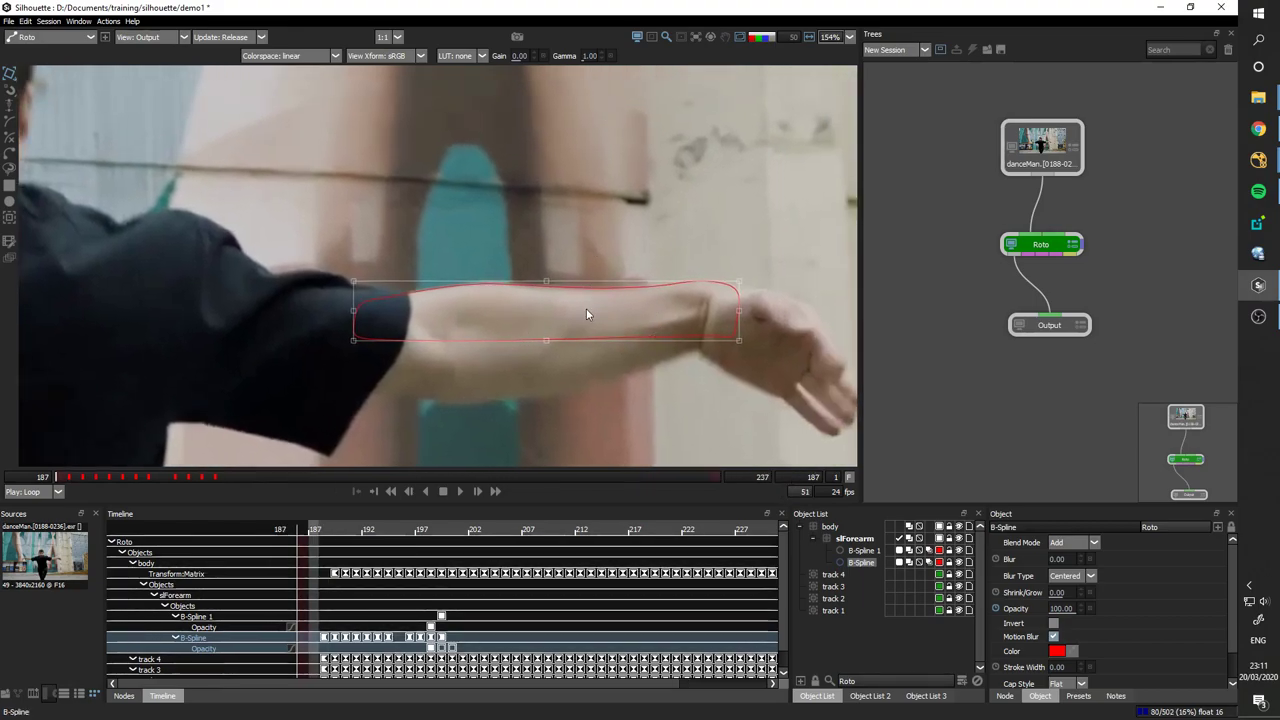
{"action": "mouse_move", "coordinate": [603, 289]}
{"action": "left_mouse_down"}
{"action": "mouse_move", "coordinate": [606, 231]}
{"action": "mouse_move", "coordinate": [623, 231]}
{"action": "mouse_move", "coordinate": [622, 274]}
{"action": "left_mouse_up"}
{"action": "key", "text": "x"}
{"action": "key", "text": "x"}
{"action": "key", "text": "z"}
{"action": "key", "text": "z"}
{"action": "key", "text": "x"}
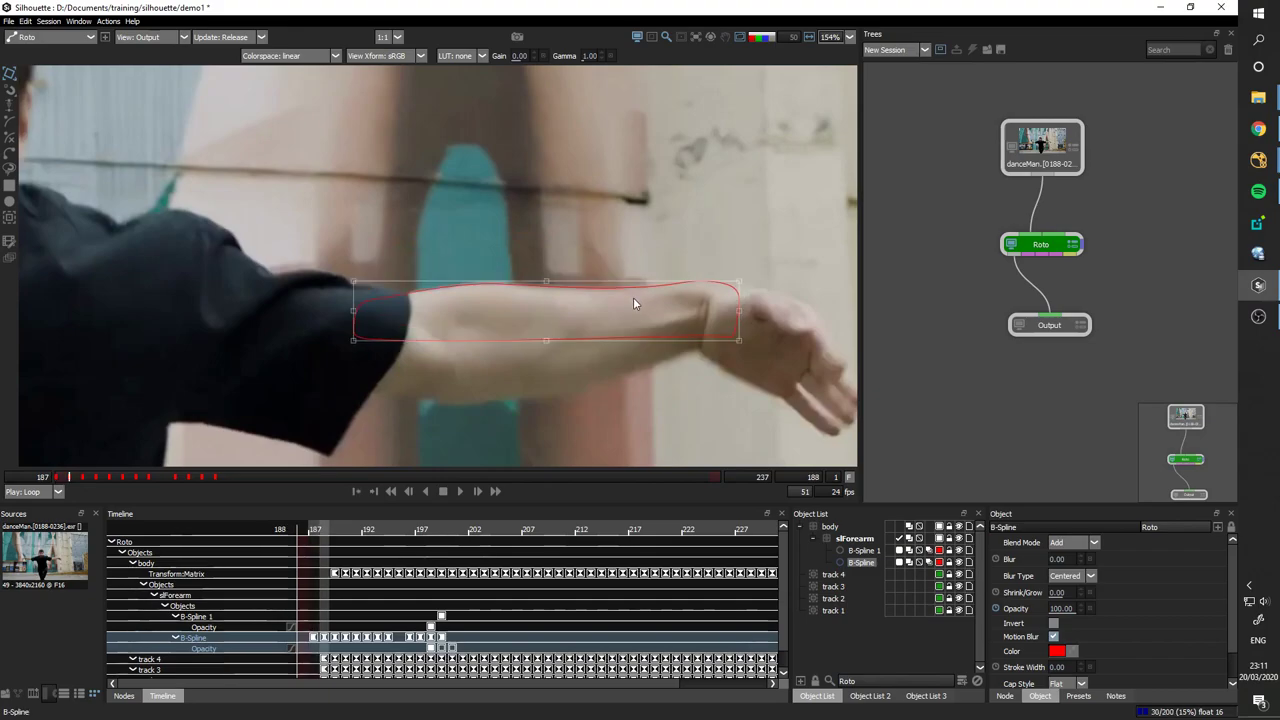
{"action": "key", "text": "x"}
{"action": "key", "text": "z"}
{"action": "key", "text": "Left"}
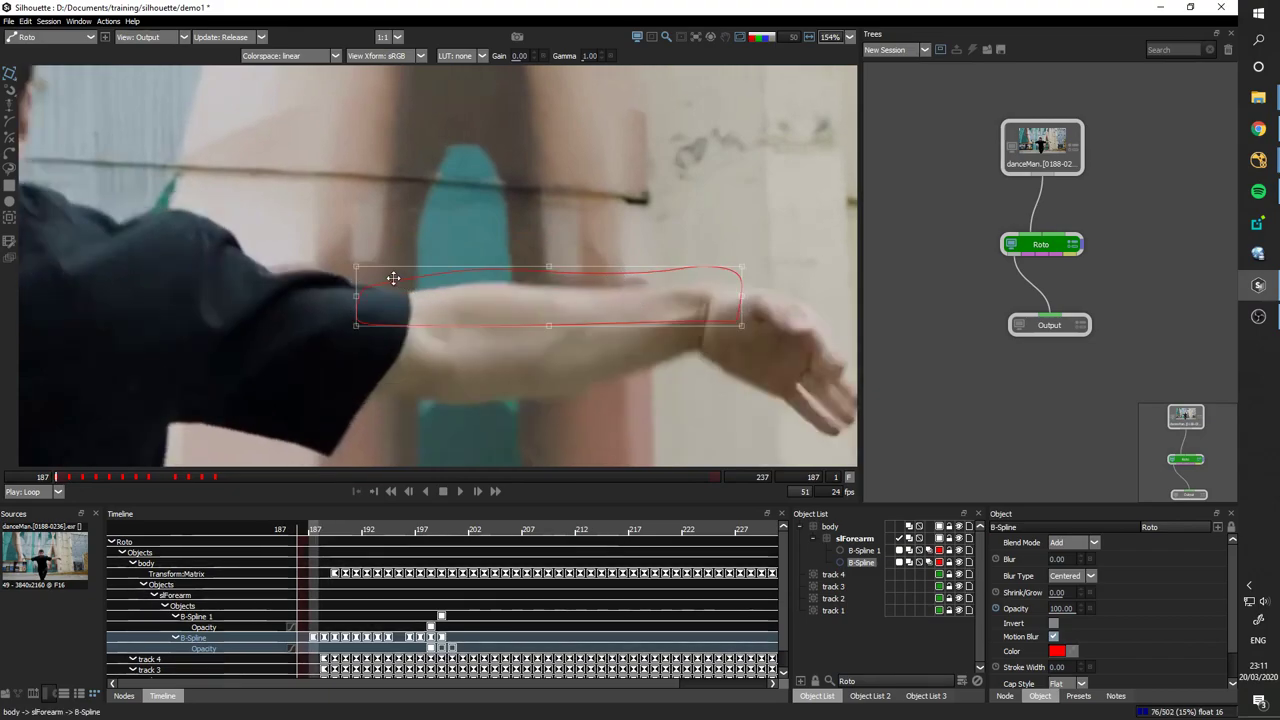
{"action": "key", "text": "Right"}
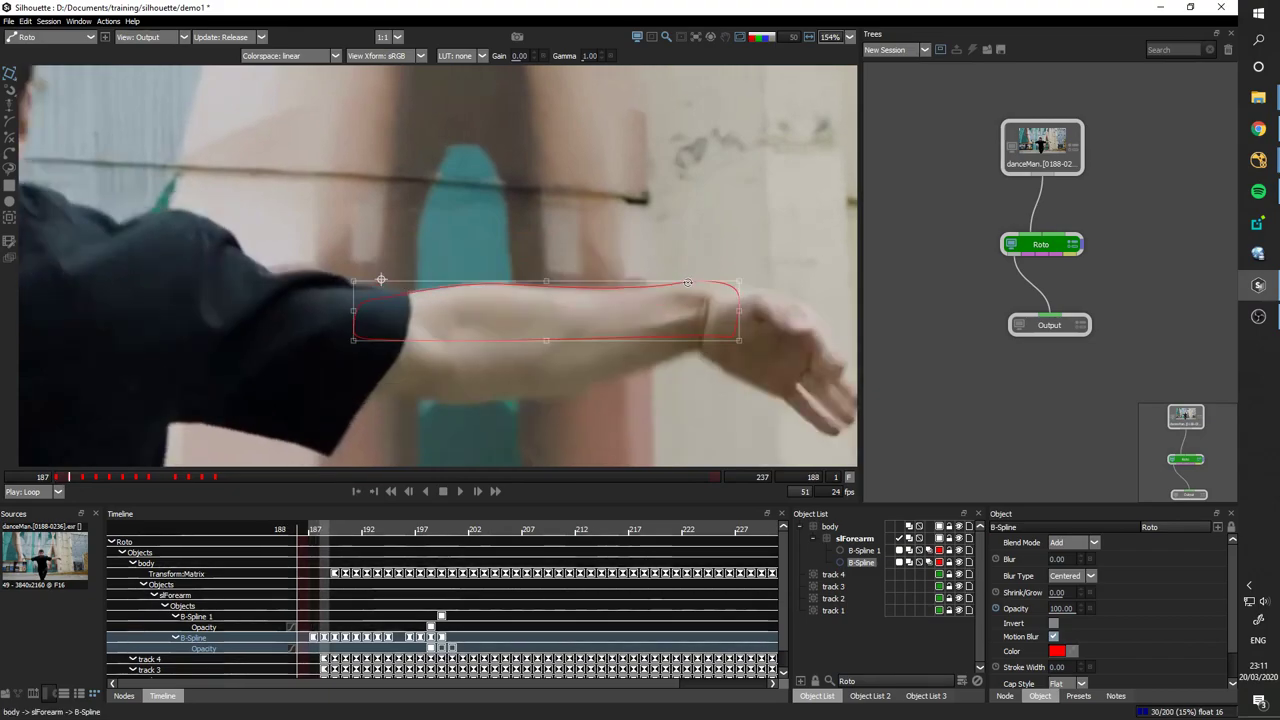
- Tilt the first B-Spline at frame 187 so its wrist end sits higher, and display the blue matte overlay
{"action": "key", "text": "x"}
{"action": "key", "text": "x"}
{"action": "key", "text": "z"}
{"action": "key", "text": "z"}
{"action": "key", "text": "z"}
{"action": "key", "text": "x"}
{"action": "left_click", "coordinate": [626, 273]}
{"action": "key", "text": "Left"}
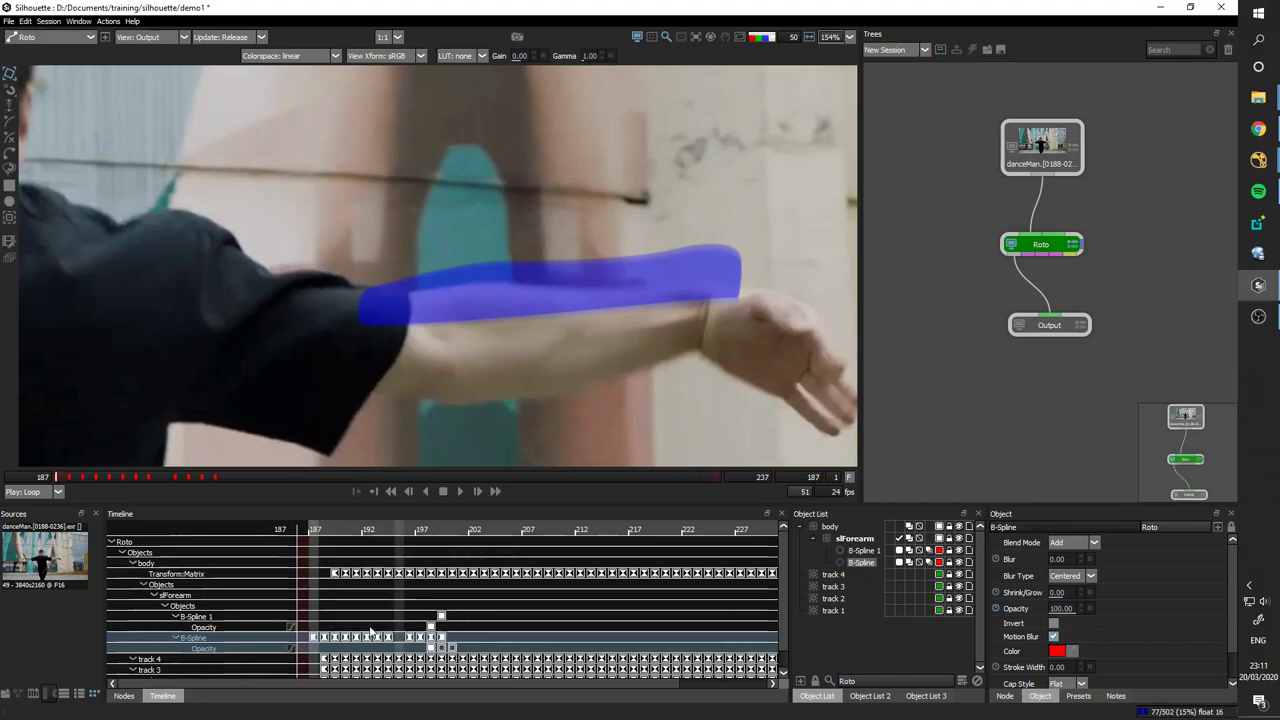
- Try deleting the first B-Spline's keyframe at frame 187 to compare the motion blur at frame 188, and undo the deletion
{"action": "left_click", "coordinate": [313, 637]}
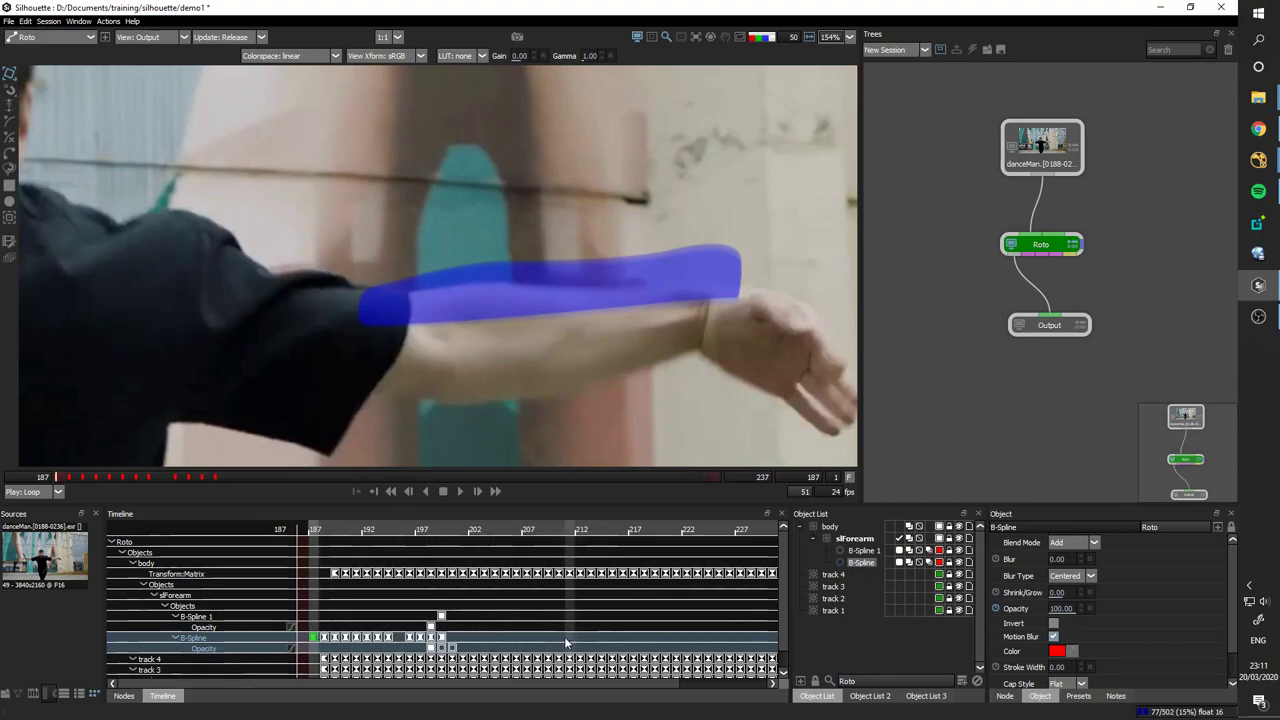
{"action": "left_click_drag", "start_coordinate": [783, 611], "coordinate": [782, 630]}
{"action": "scroll", "coordinate": [783, 630], "scroll_direction": "up", "scroll_amount": 1}
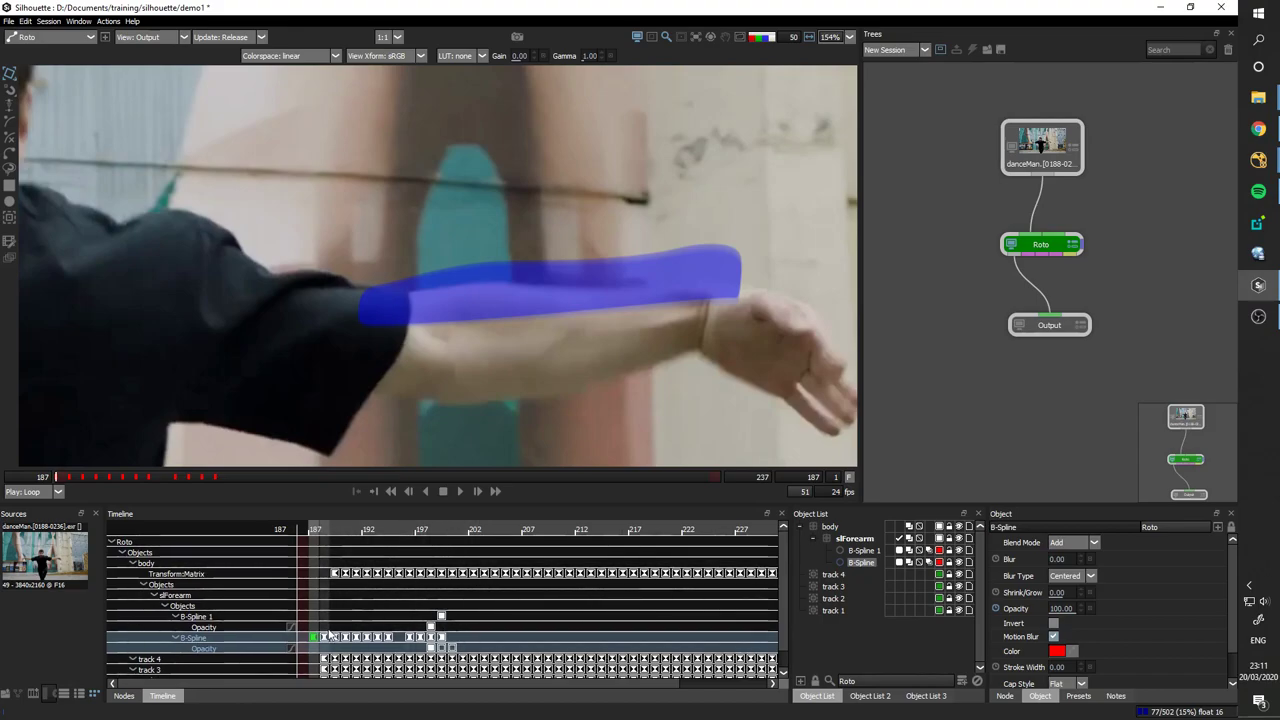
{"action": "left_click", "coordinate": [72, 481]}
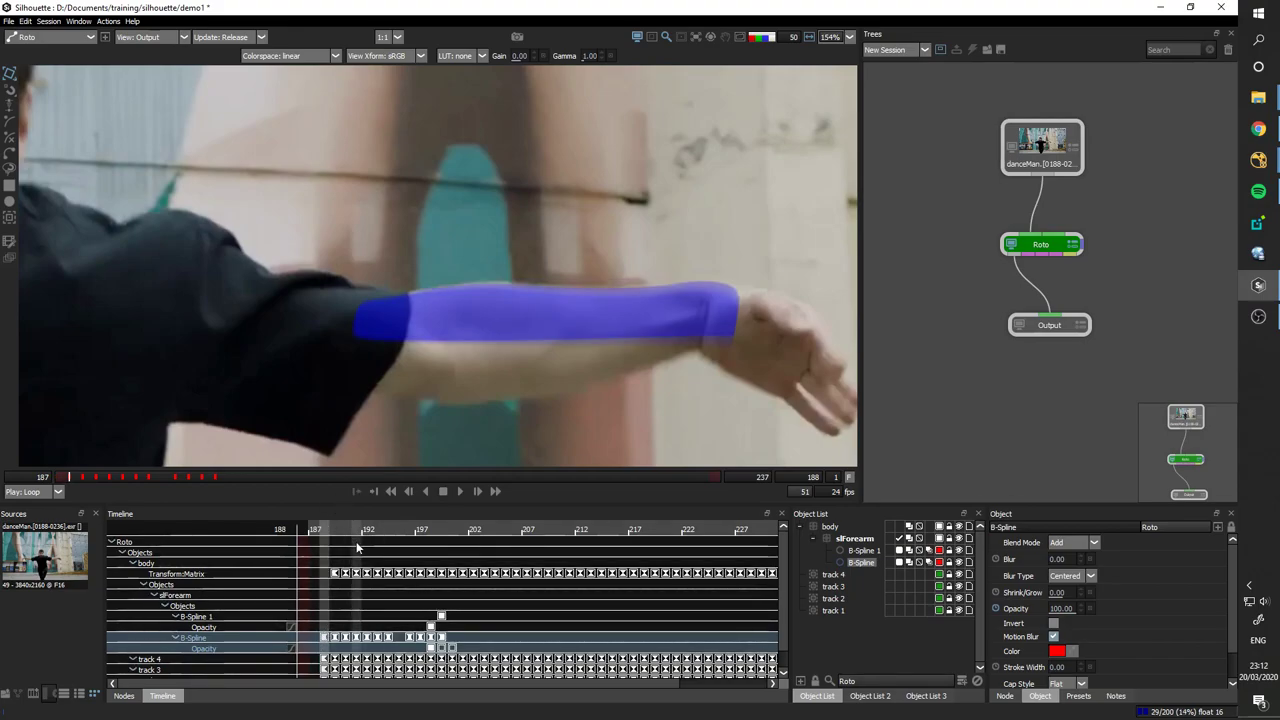
{"action": "key", "text": "ctrl+z"}
- Select both forearm B-Splines at frame 199 and change their outline color to magenta #ff37ff
{"action": "left_click_drag", "start_coordinate": [654, 455], "coordinate": [674, 349]}
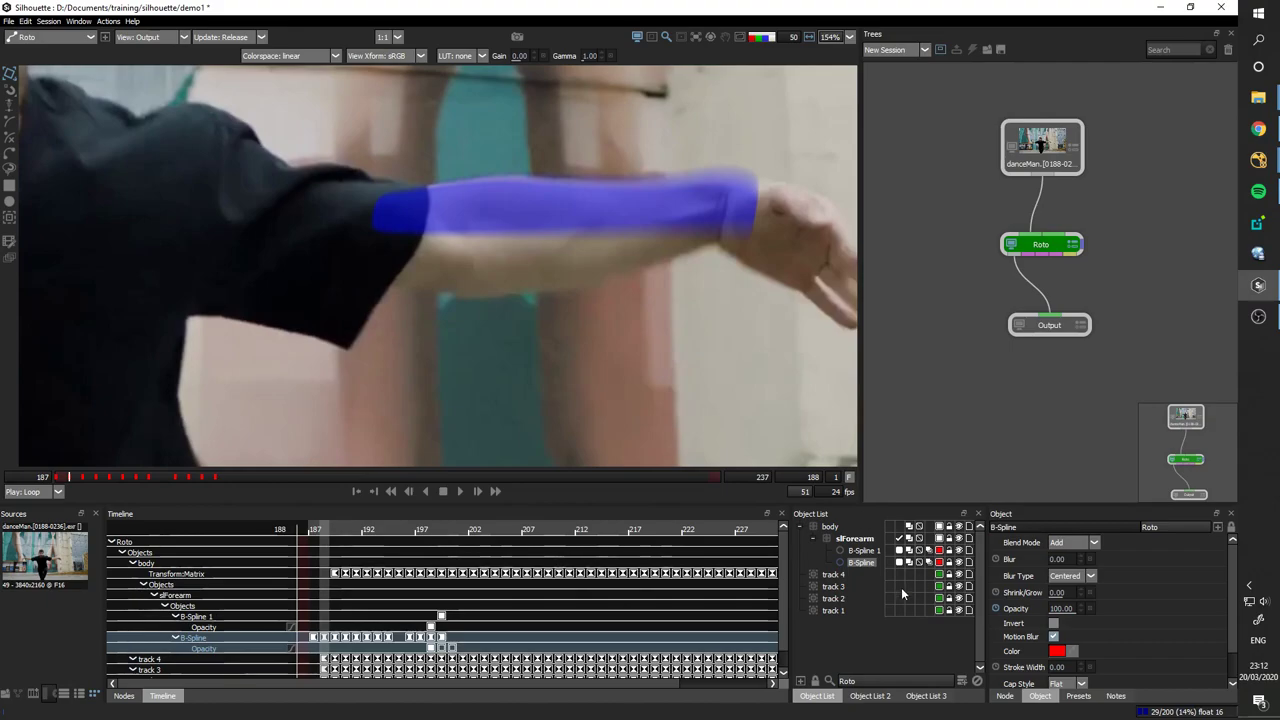
{"action": "left_click", "coordinate": [866, 551], "text": "shift"}
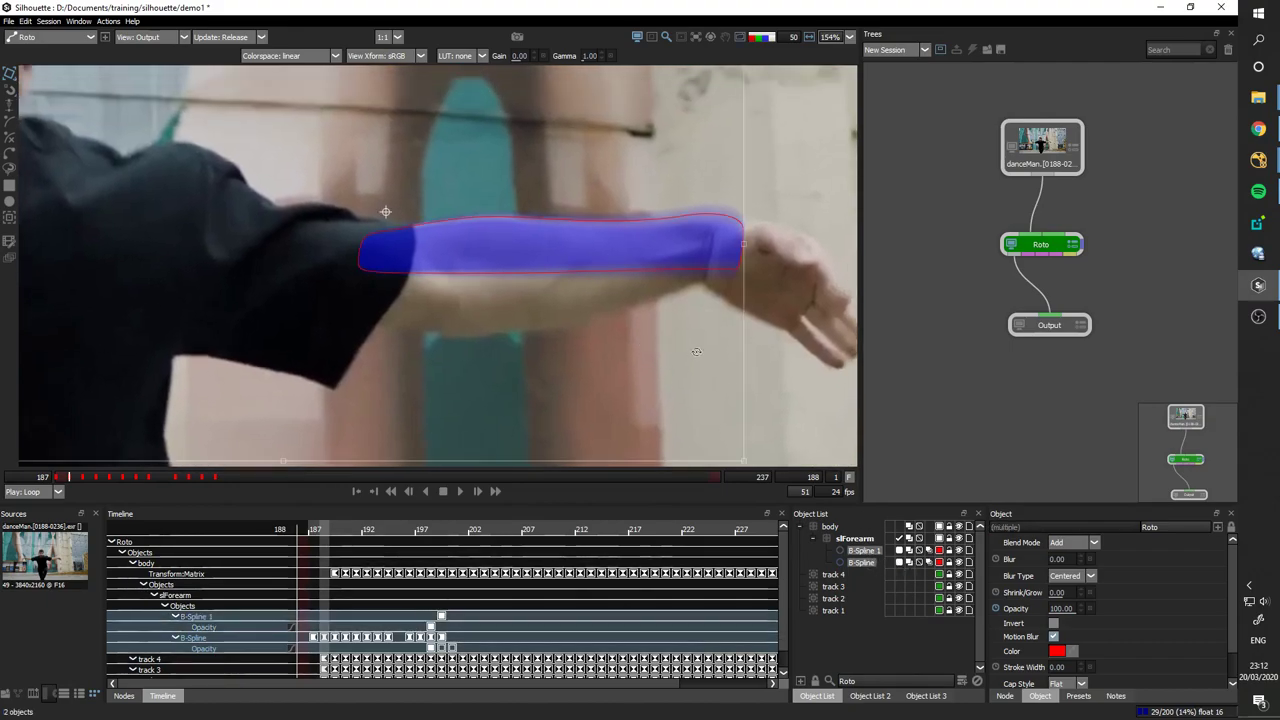
{"action": "scroll", "coordinate": [687, 353], "scroll_direction": "down", "scroll_amount": 2}
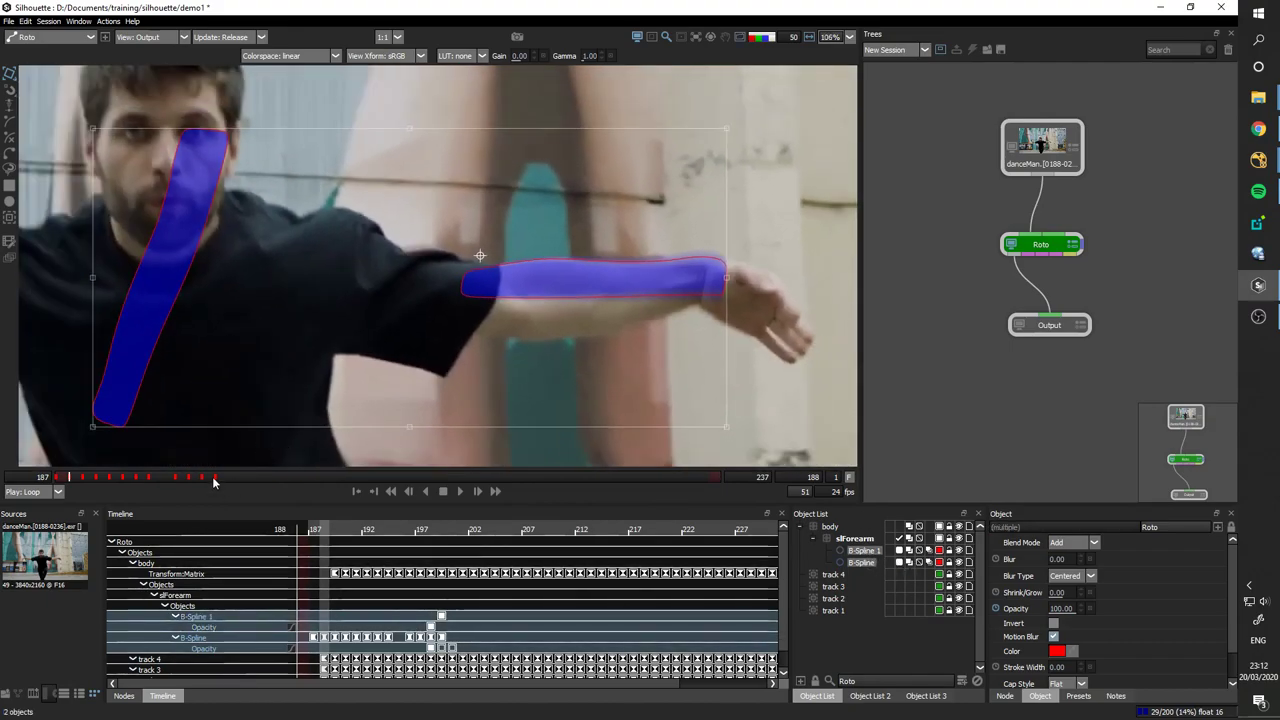
{"action": "left_click", "coordinate": [214, 478]}
{"action": "left_click_drag", "start_coordinate": [229, 252], "coordinate": [527, 258]}
{"action": "scroll", "coordinate": [424, 339], "scroll_direction": "up", "scroll_amount": 1}
{"action": "left_click", "coordinate": [1056, 651]}
{"action": "left_click", "coordinate": [634, 280]}
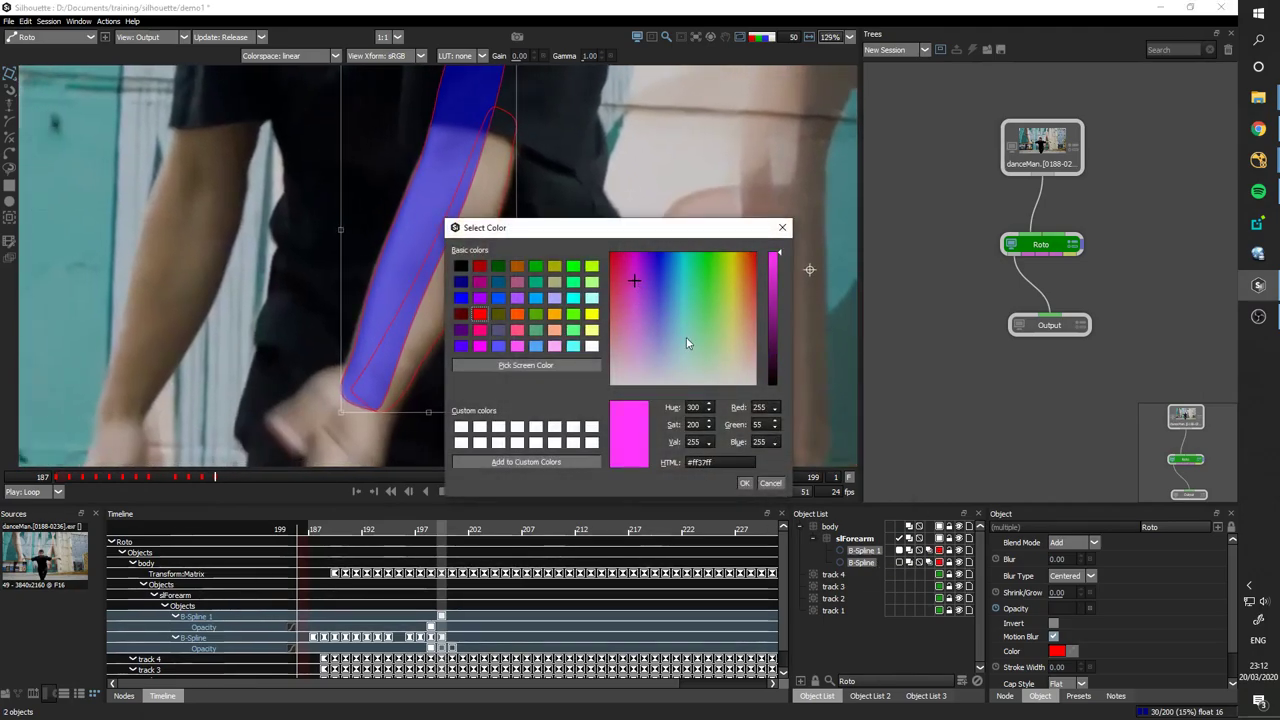
{"action": "left_click", "coordinate": [746, 484]}
{"action": "scroll", "coordinate": [660, 322], "scroll_direction": "down", "scroll_amount": 3}
- Move and rotate the second B-Spline onto the inner side of the forearm at frame 197, overlapping the first shape
{"action": "left_click", "coordinate": [861, 562]}
{"action": "left_click_drag", "start_coordinate": [569, 273], "coordinate": [621, 291]}
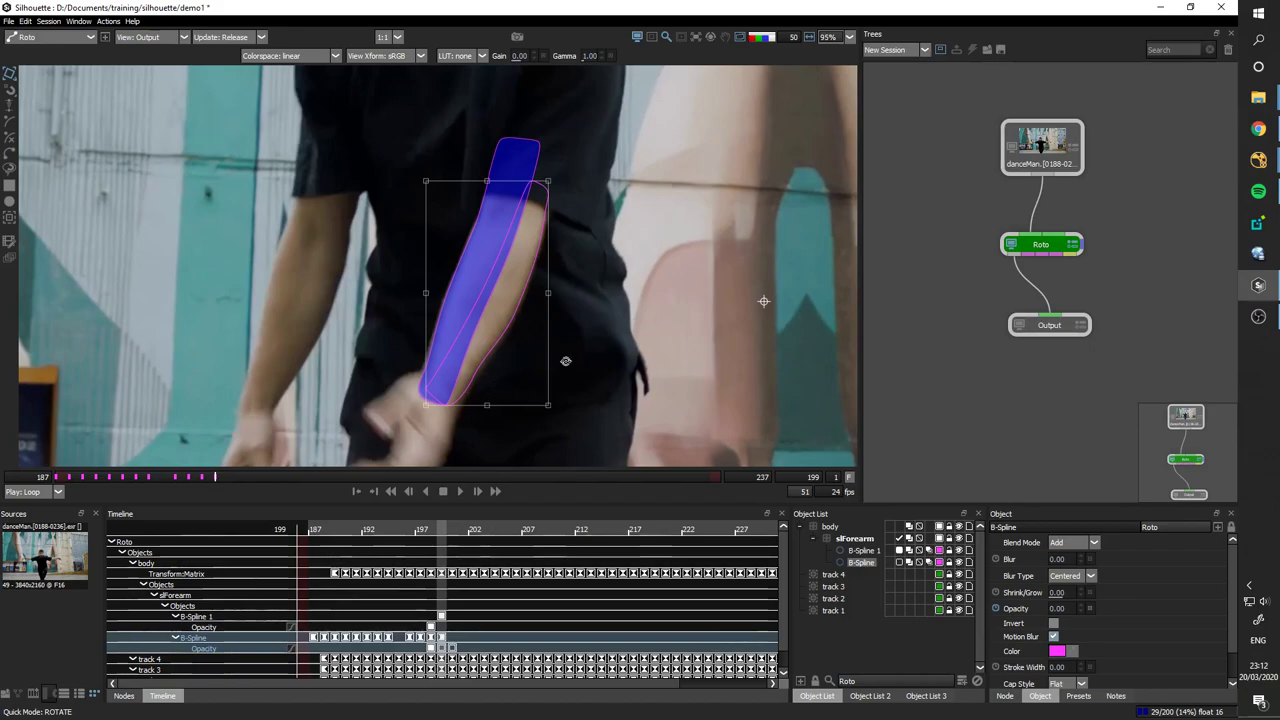
{"action": "key", "text": "Left"}
{"action": "key", "text": "Left"}
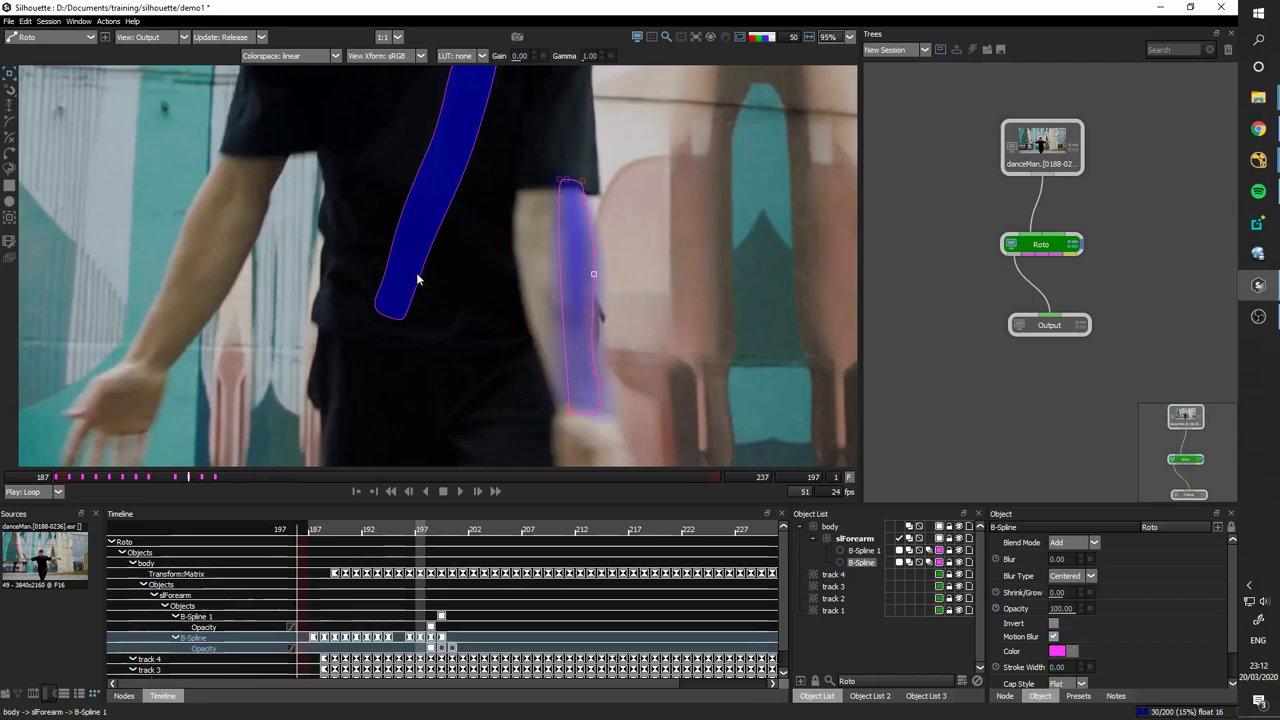
{"action": "left_click", "coordinate": [417, 271]}
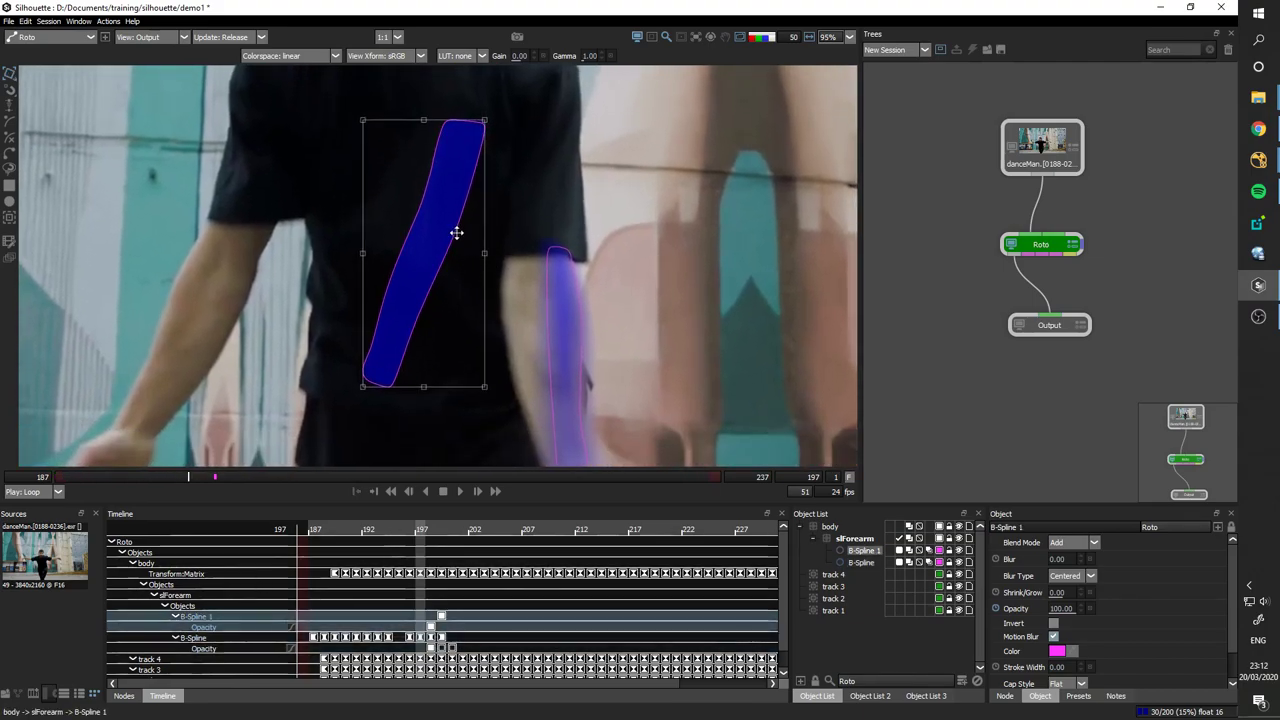
{"action": "left_click_drag", "start_coordinate": [456, 232], "coordinate": [531, 330]}
{"action": "left_click_drag", "start_coordinate": [519, 374], "coordinate": [529, 248]}
{"action": "left_click_drag", "start_coordinate": [488, 306], "coordinate": [579, 308]}
{"action": "left_click", "coordinate": [578, 295]}
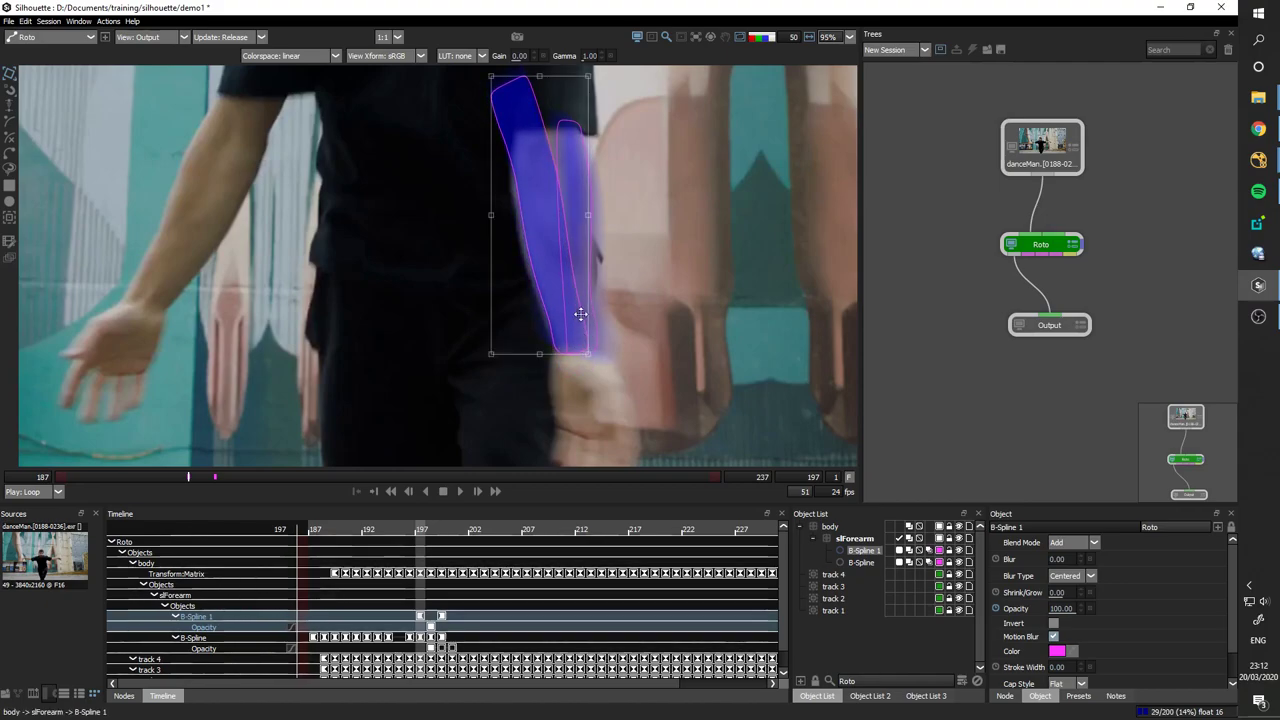
- Reshape the second B-Spline's upper points at frame 197 to follow the forearm's inner edge and the sleeve
{"action": "scroll", "coordinate": [523, 240], "scroll_direction": "up", "scroll_amount": 2}
{"action": "key", "text": "t"}
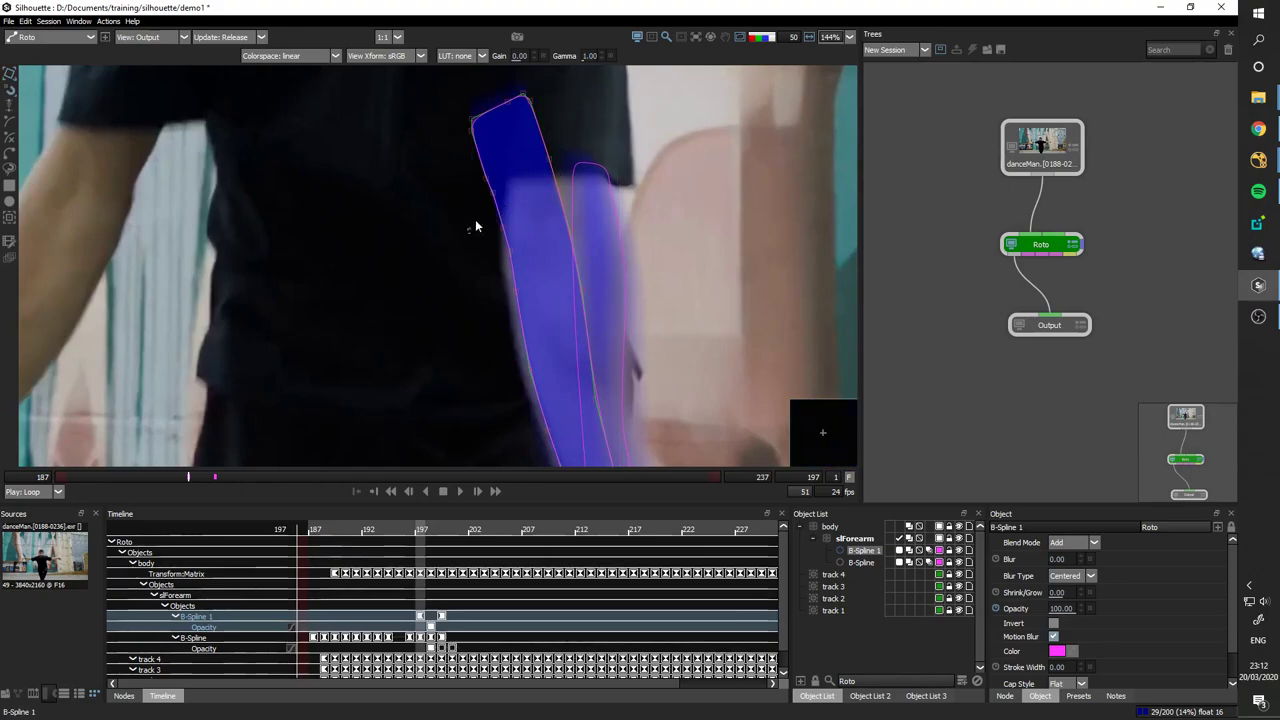
{"action": "left_click_drag", "start_coordinate": [467, 233], "coordinate": [580, 149]}
{"action": "key", "text": "t"}
{"action": "left_click", "coordinate": [502, 228], "text": "ctrl"}
{"action": "key", "text": "t"}
{"action": "left_click", "coordinate": [582, 96]}
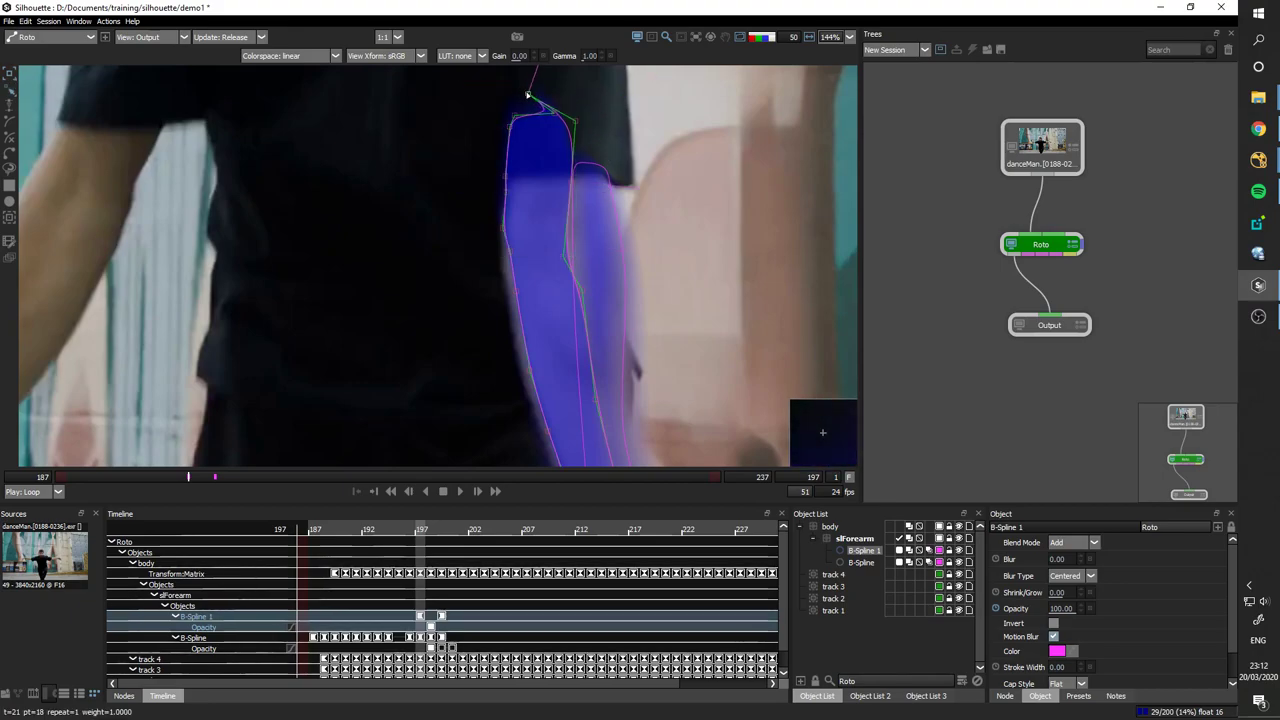
{"action": "left_click_drag", "start_coordinate": [523, 93], "coordinate": [566, 120]}
{"action": "left_click_drag", "start_coordinate": [529, 307], "coordinate": [559, 256]}
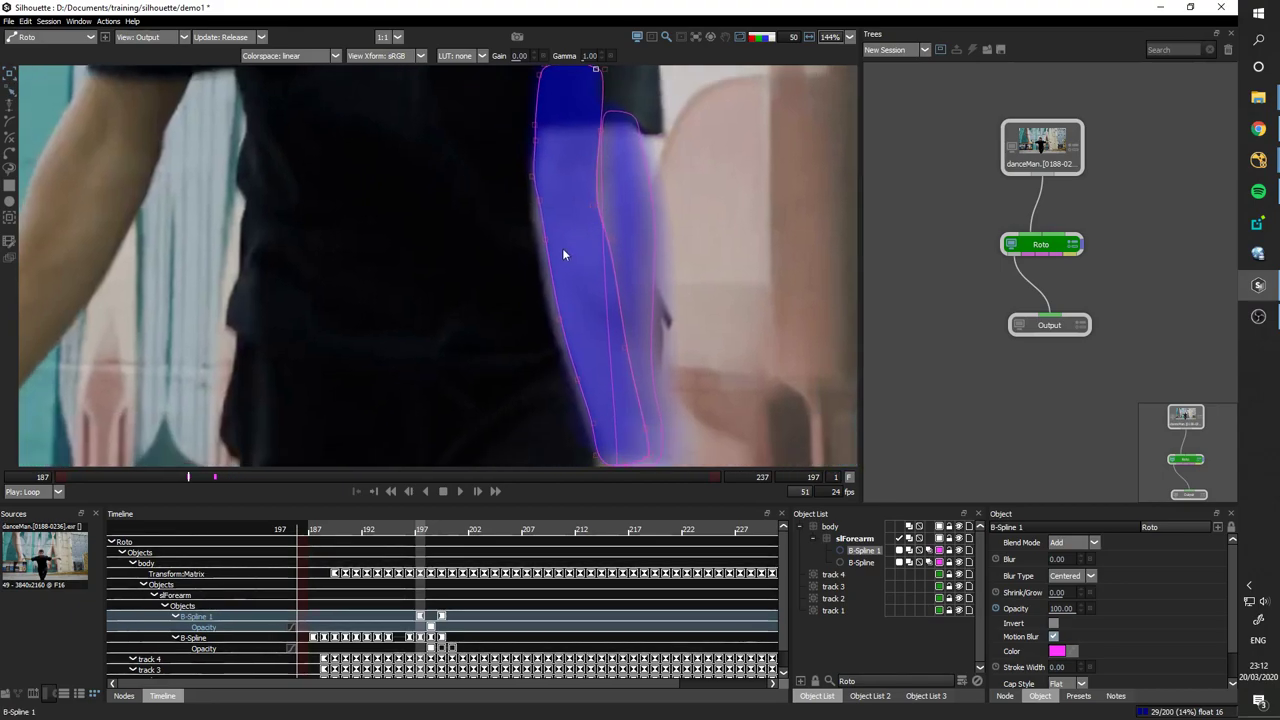
- Hide the spline outlines and review the forearm matte overlay on the full figure at frame 197
{"action": "scroll", "coordinate": [600, 238], "scroll_direction": "down", "scroll_amount": 4}
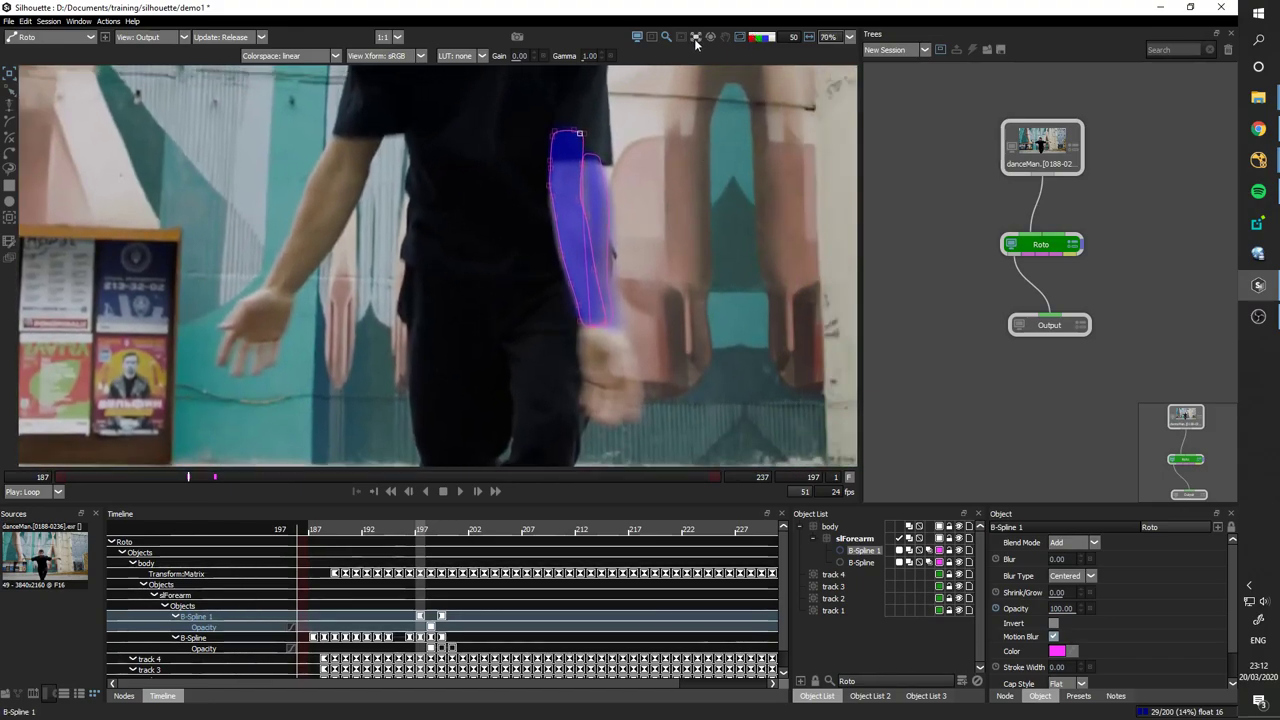
{"action": "left_click_drag", "start_coordinate": [698, 185], "coordinate": [618, 432]}
{"action": "key", "text": "o"}
{"action": "left_click_drag", "start_coordinate": [690, 271], "coordinate": [618, 243]}
{"action": "scroll", "coordinate": [618, 243], "scroll_direction": "down", "scroll_amount": 12}
{"action": "scroll", "coordinate": [669, 217], "scroll_direction": "up", "scroll_amount": 12}
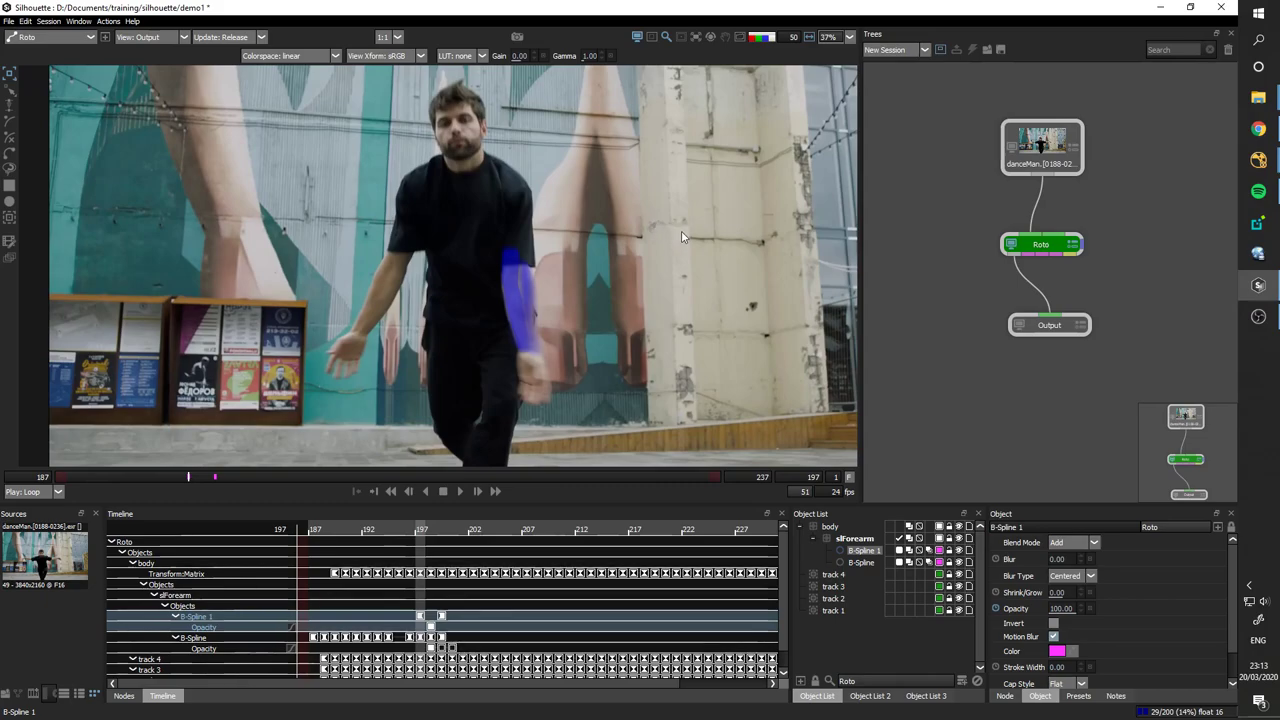